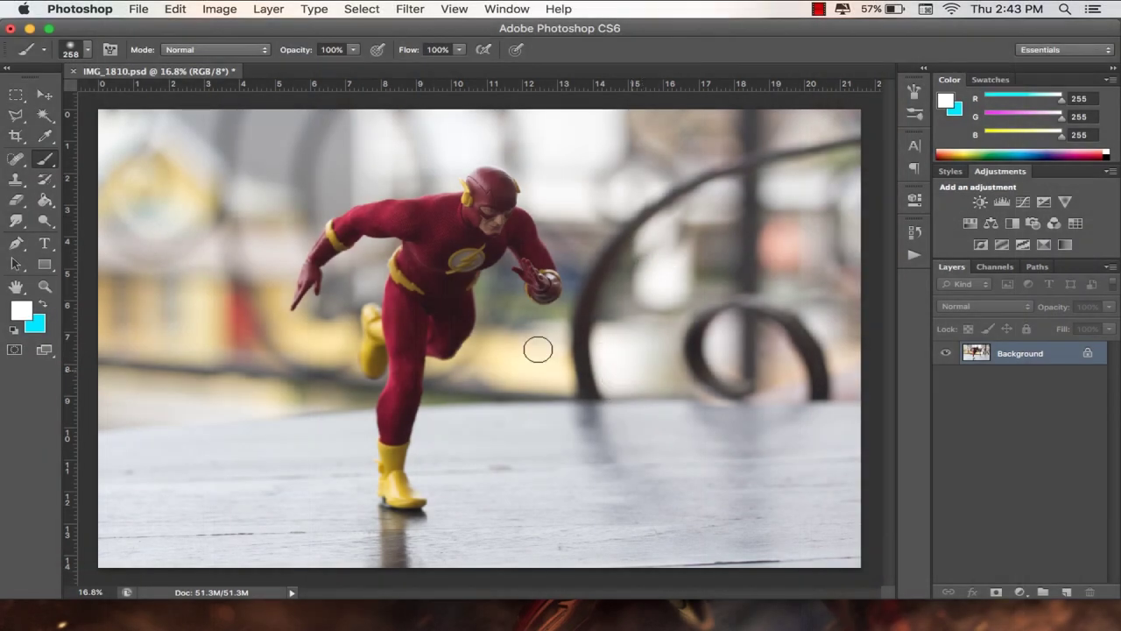
# - Duplicate the Background layer as a new layer named 'motion blur'
pyautogui.click(42, 94)
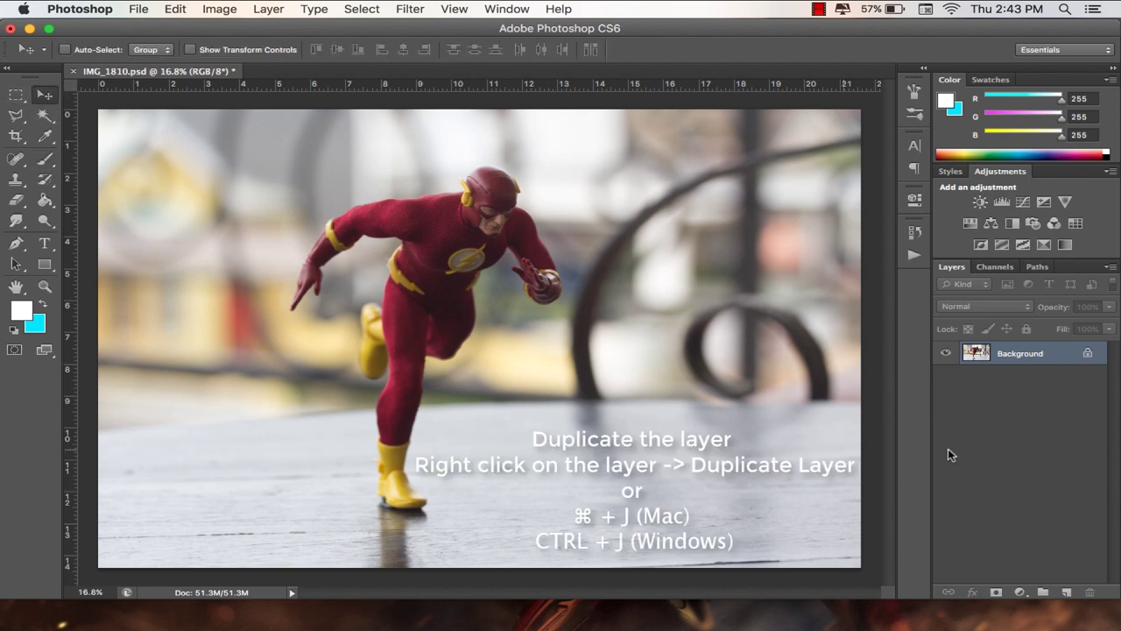
pyautogui.rightClick(1002, 368)
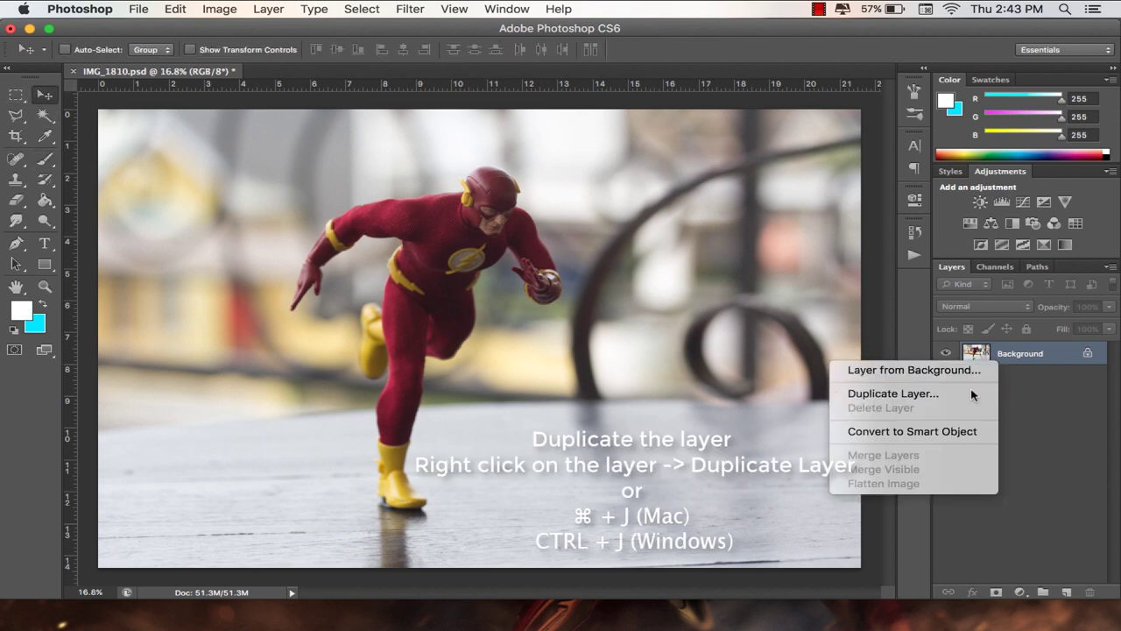
pyautogui.click(970, 393)
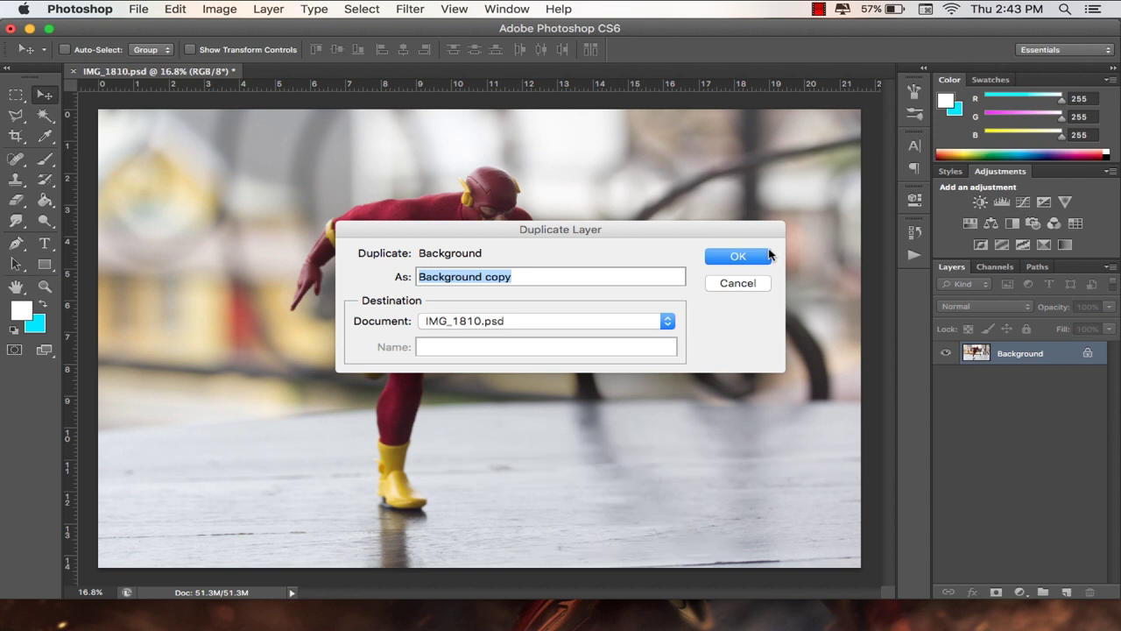
pyautogui.write('motion blur')
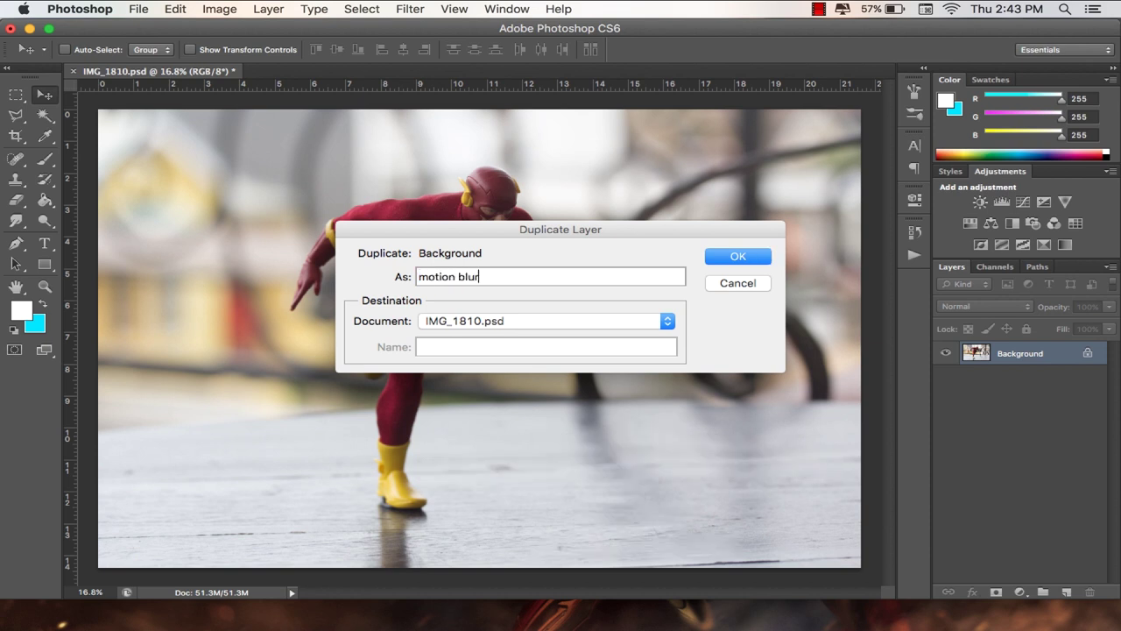
pyautogui.press('Return')
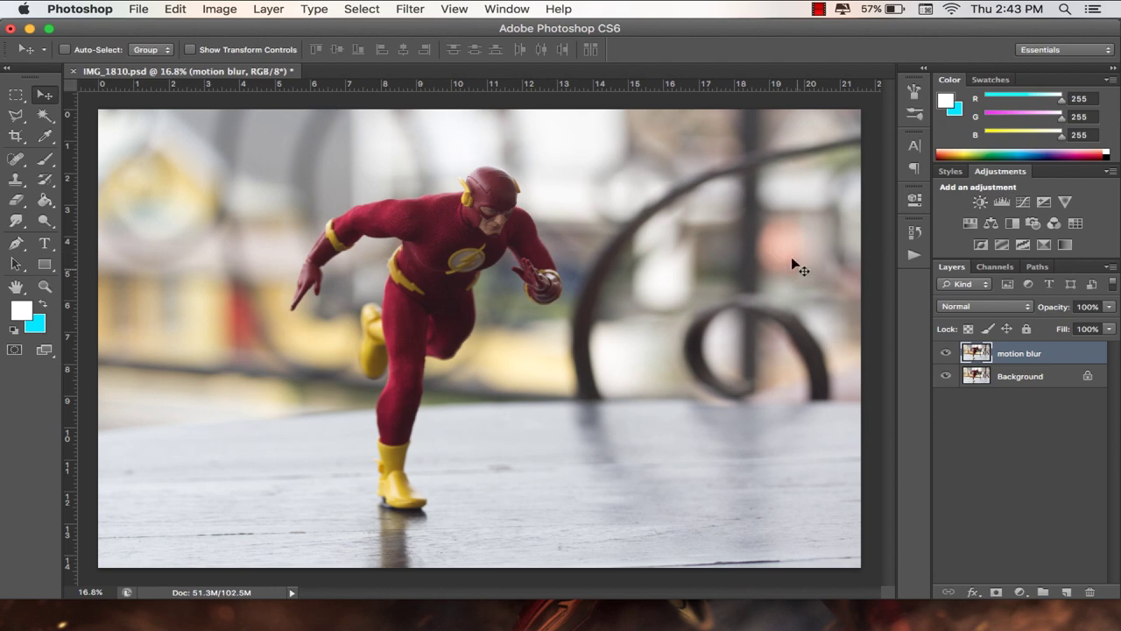
pyautogui.click(409, 8)
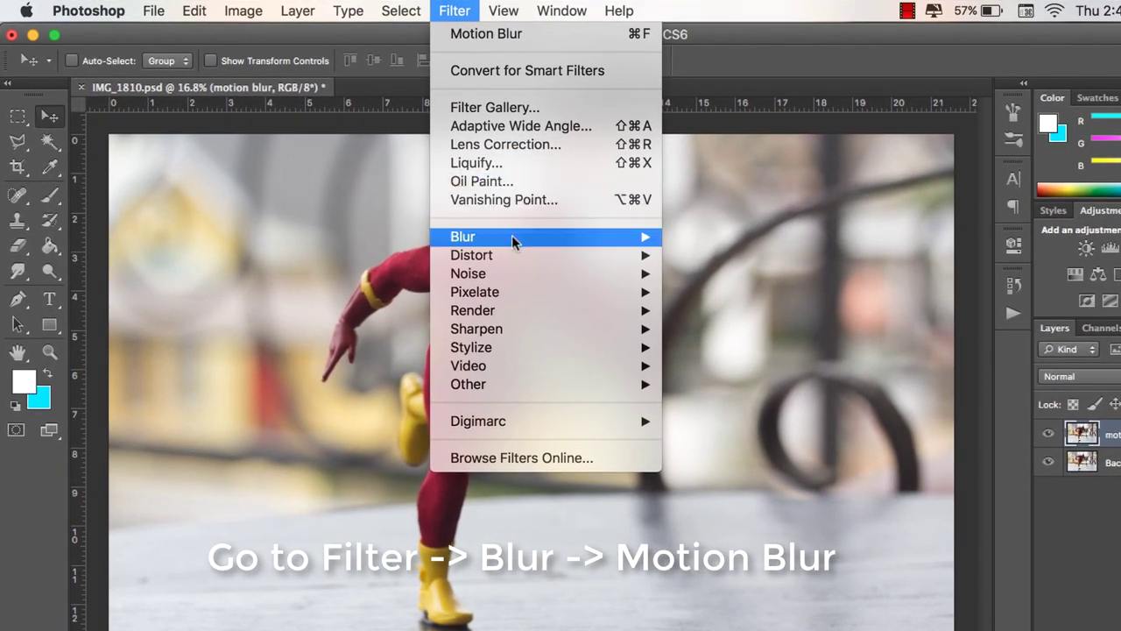
pyautogui.moveTo(491, 236)
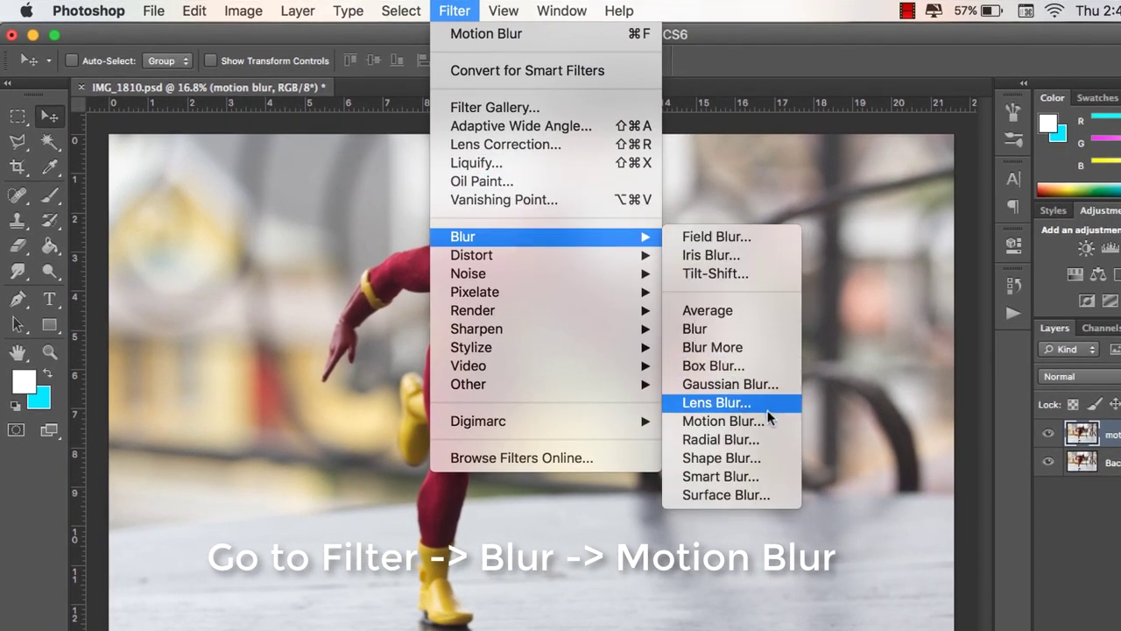
# - Blur the 'motion blur' layer with Motion Blur at -19° angle and 55-pixel distance
pyautogui.click(767, 418)
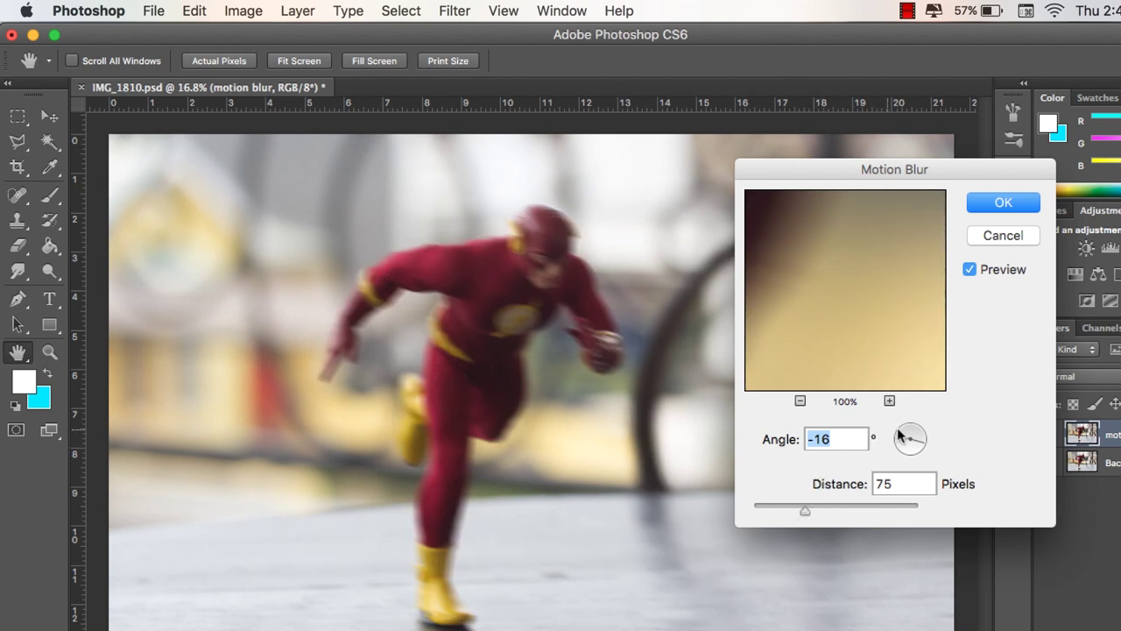
pyautogui.moveTo(908, 438)
pyautogui.mouseDown()
pyautogui.moveTo(893, 448)
pyautogui.moveTo(890, 438)
pyautogui.mouseUp()
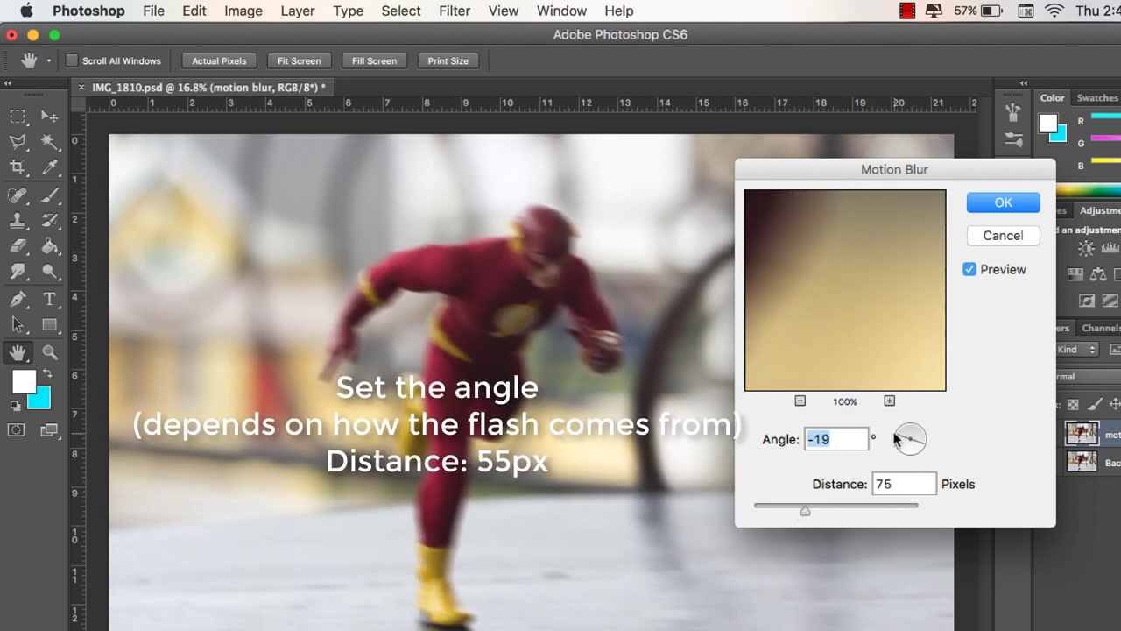
pyautogui.click(902, 484)
pyautogui.moveTo(804, 511); pyautogui.dragTo(797, 514)
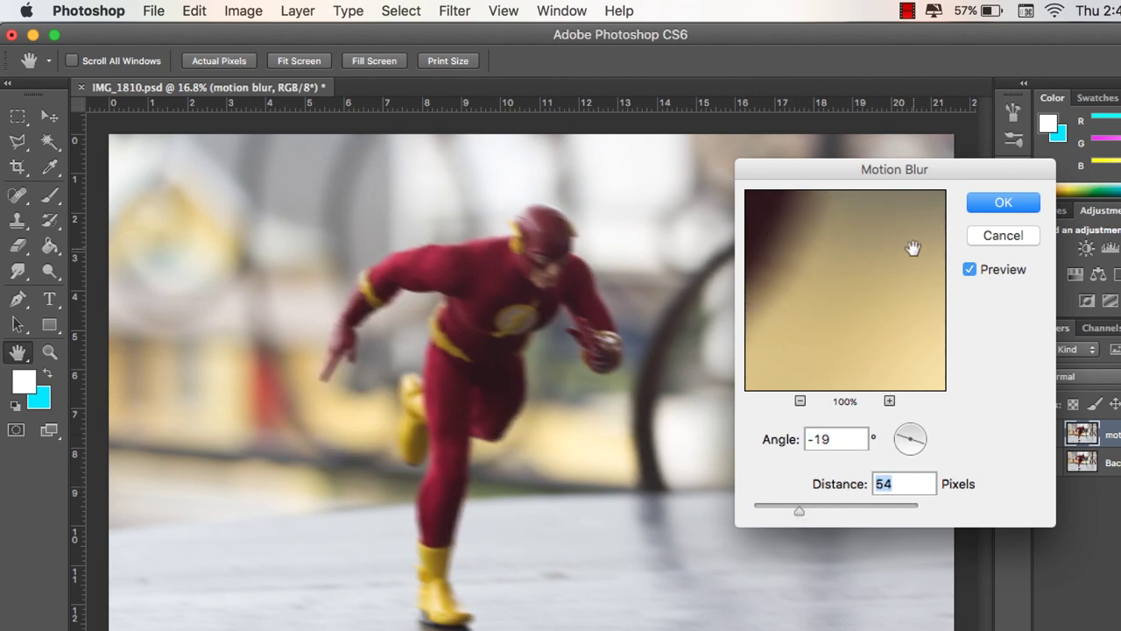
pyautogui.write('5')
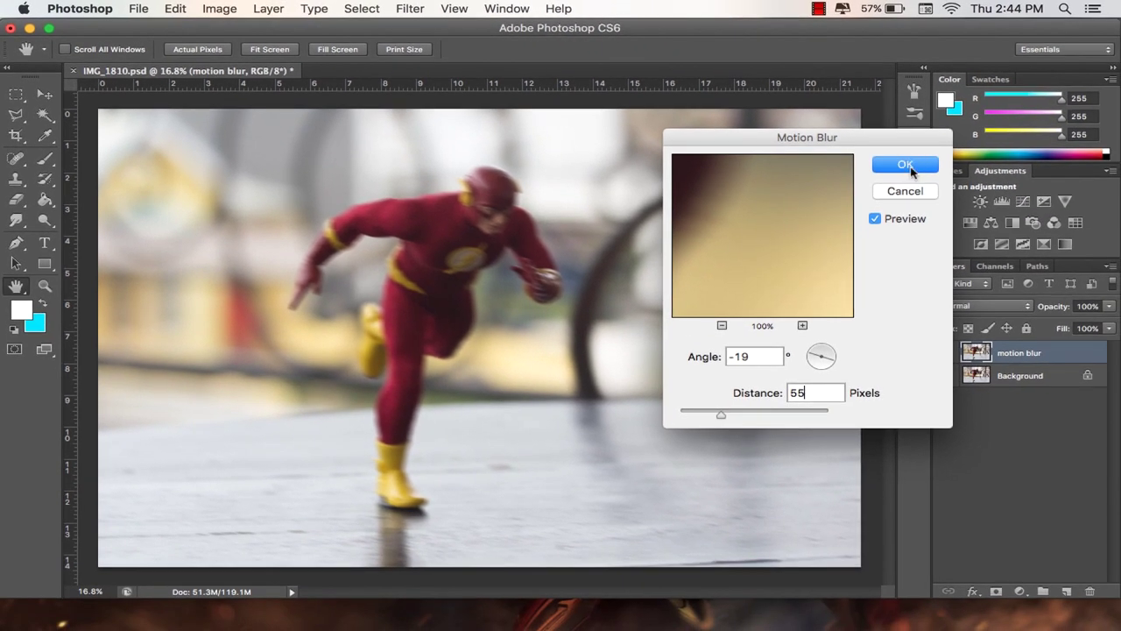
pyautogui.click(911, 171)
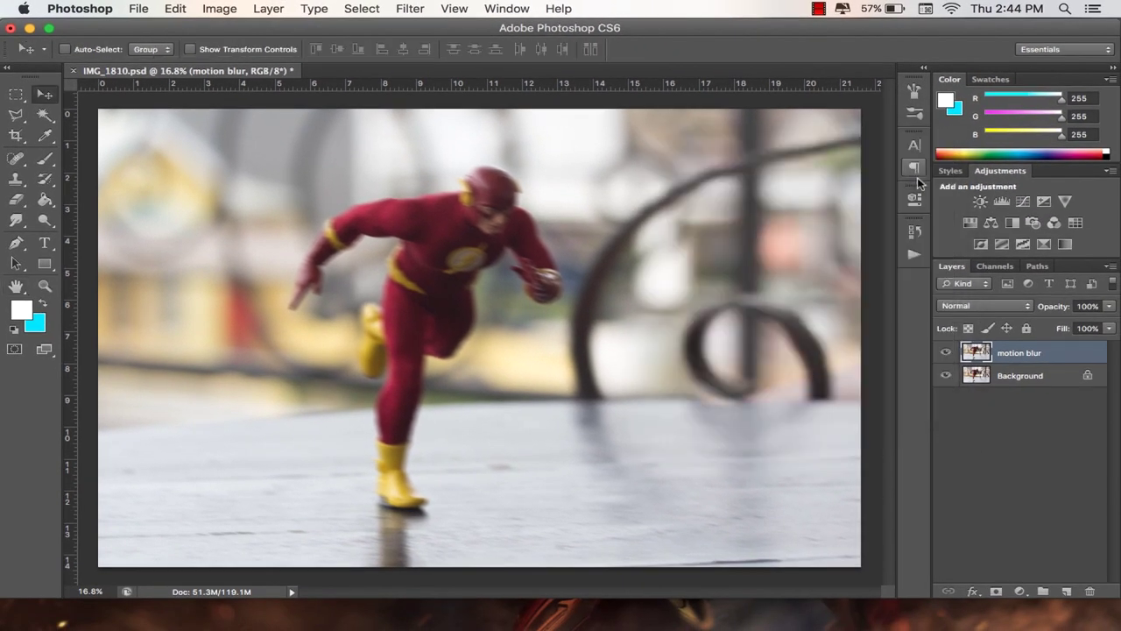
# - Mask the blur layer, painting black over the figure's chest, head and arm to restore sharpness
pyautogui.click(997, 592)
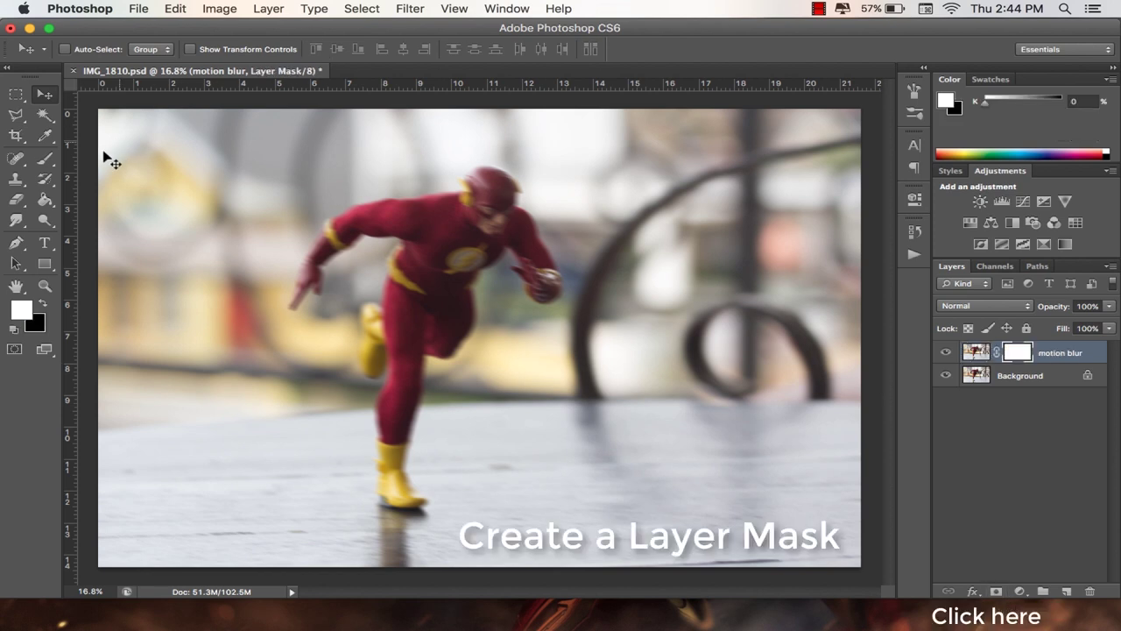
pyautogui.click(47, 158)
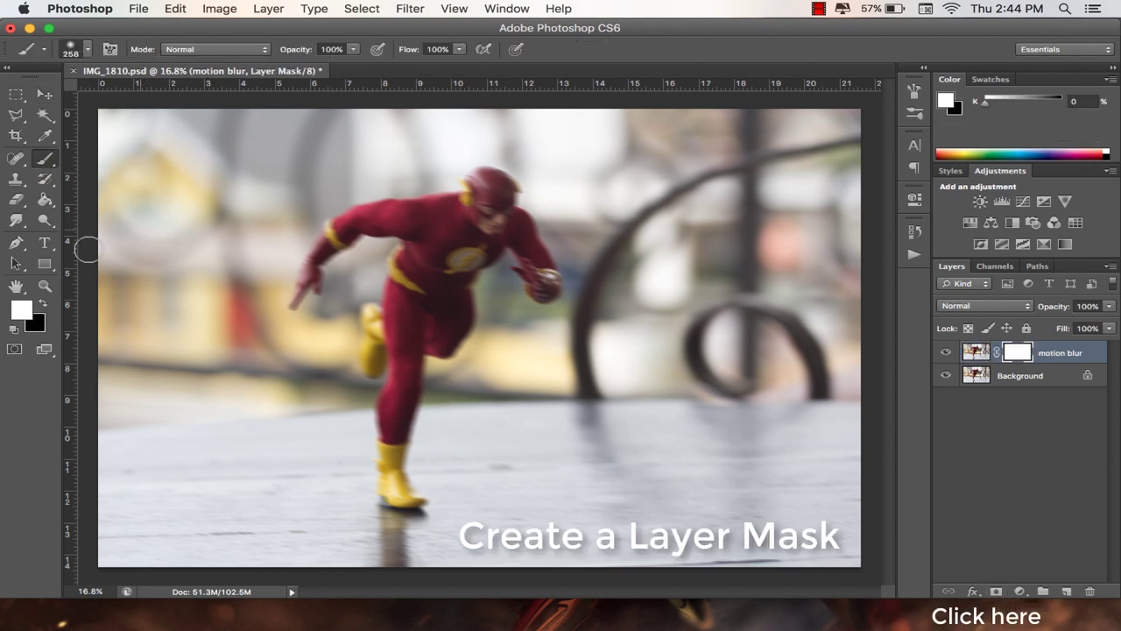
pyautogui.click(43, 303)
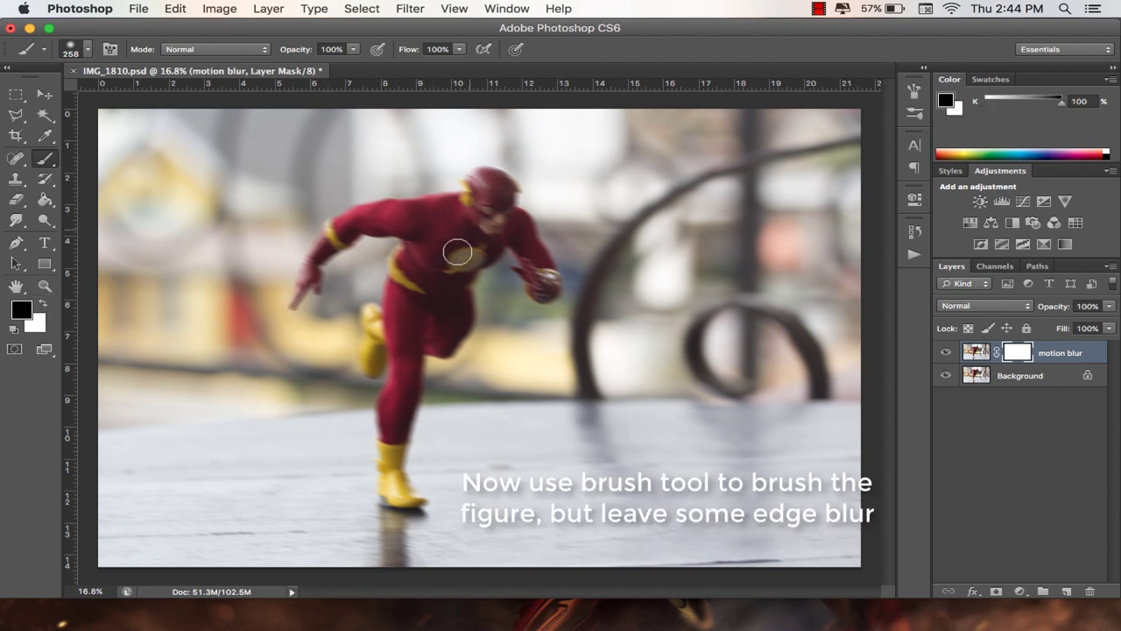
pyautogui.moveTo(459, 260)
pyautogui.mouseDown()
pyautogui.moveTo(338, 224)
pyautogui.moveTo(375, 230)
pyautogui.moveTo(402, 484)
pyautogui.moveTo(450, 338)
pyautogui.moveTo(544, 275)
pyautogui.moveTo(517, 237)
pyautogui.mouseUp()
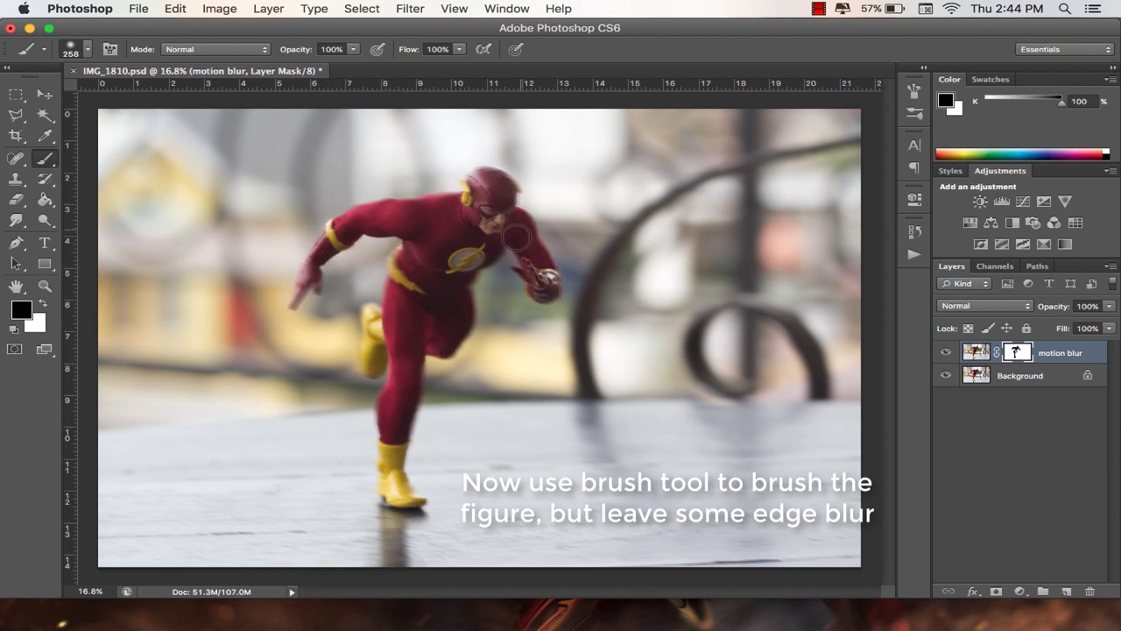
pyautogui.moveTo(307, 260)
pyautogui.mouseDown()
pyautogui.moveTo(312, 289)
pyautogui.moveTo(354, 282)
pyautogui.moveTo(471, 201)
pyautogui.moveTo(509, 196)
pyautogui.mouseUp()
pyautogui.press('x')
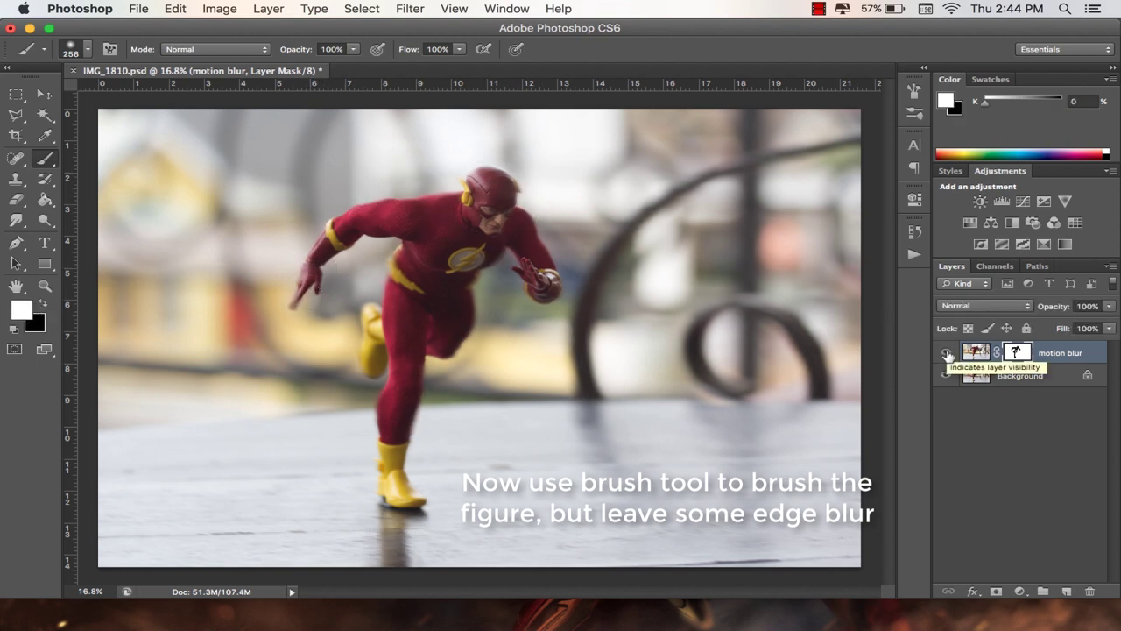
pyautogui.click(44, 303)
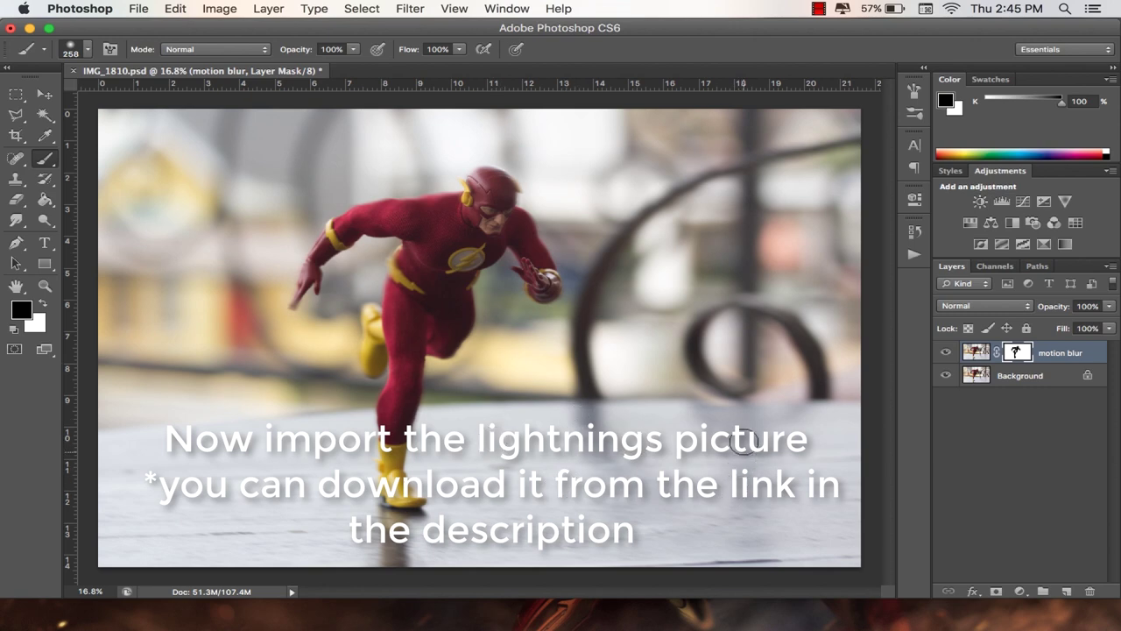
# - Drag LIGHTNING 06.png from the Finder lightning folder onto the Flash photo
pyautogui.press('v')
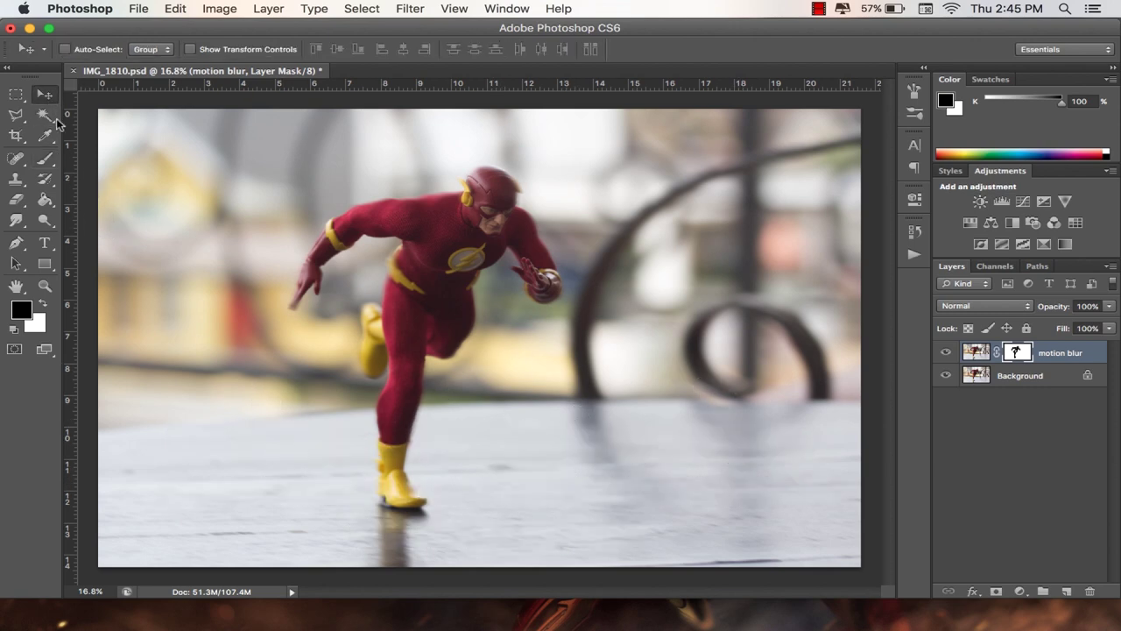
pyautogui.click(102, 616)
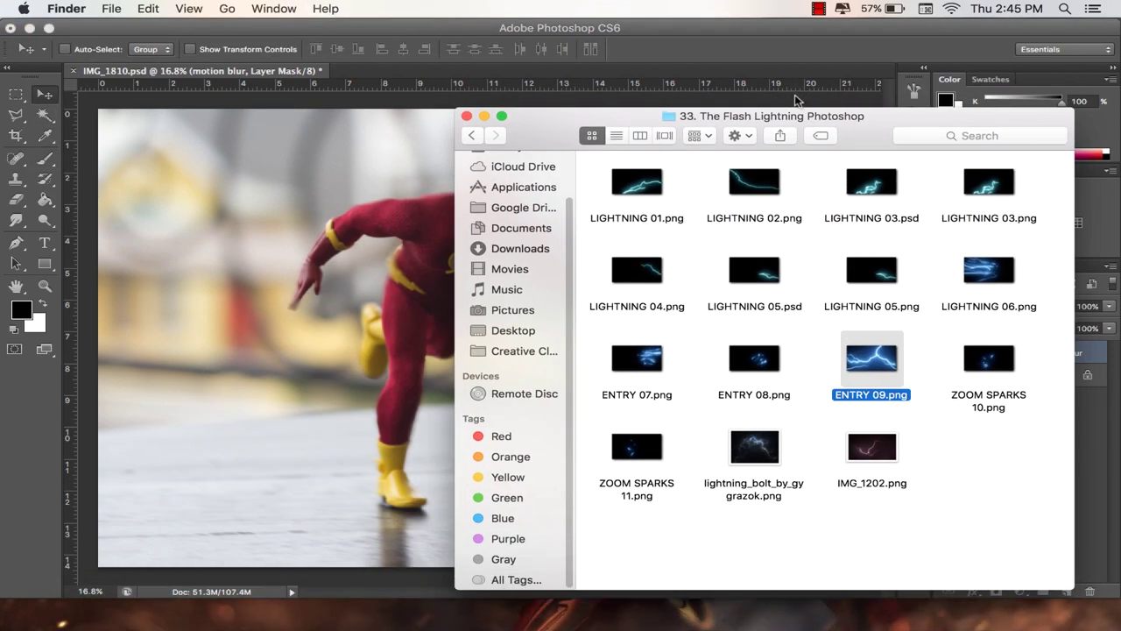
pyautogui.moveTo(771, 115)
pyautogui.mouseDown()
pyautogui.moveTo(674, 61)
pyautogui.moveTo(644, 66)
pyautogui.moveTo(695, 85)
pyautogui.mouseUp()
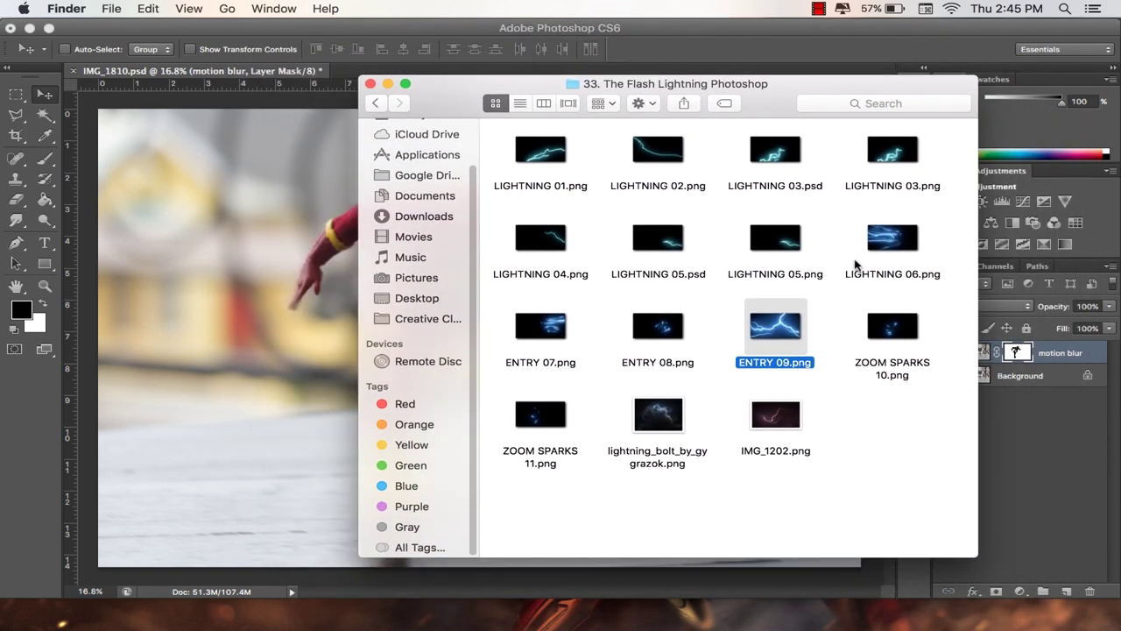
pyautogui.moveTo(893, 246); pyautogui.dragTo(240, 230)
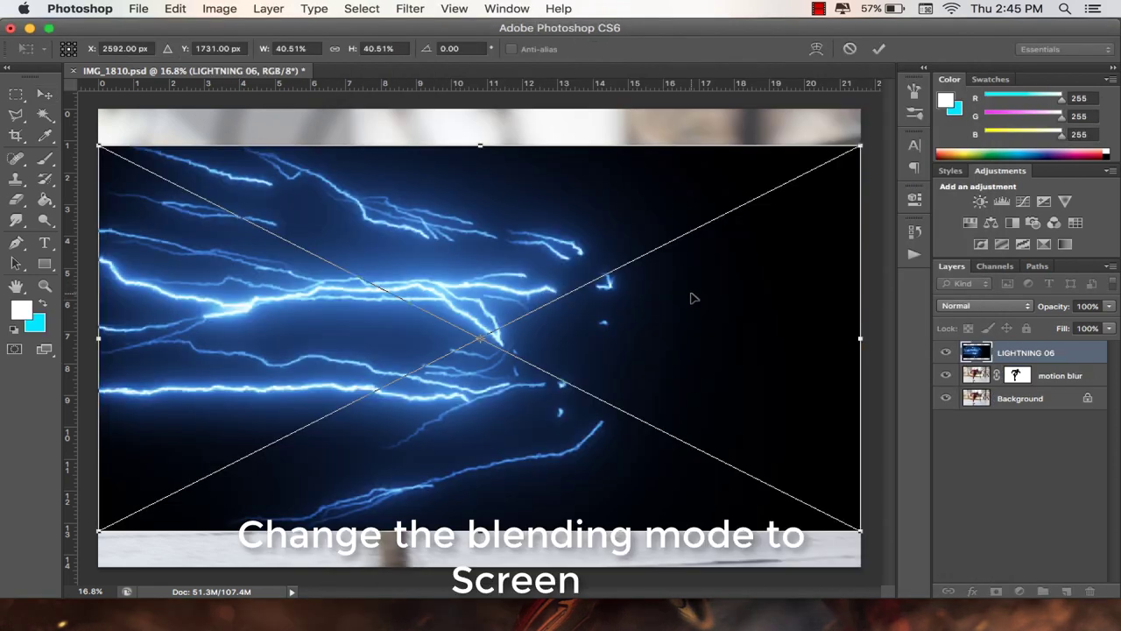
# - Commit LIGHTNING 06, set it to Screen blend mode, and move it up-left over the figure
pyautogui.press('Return')
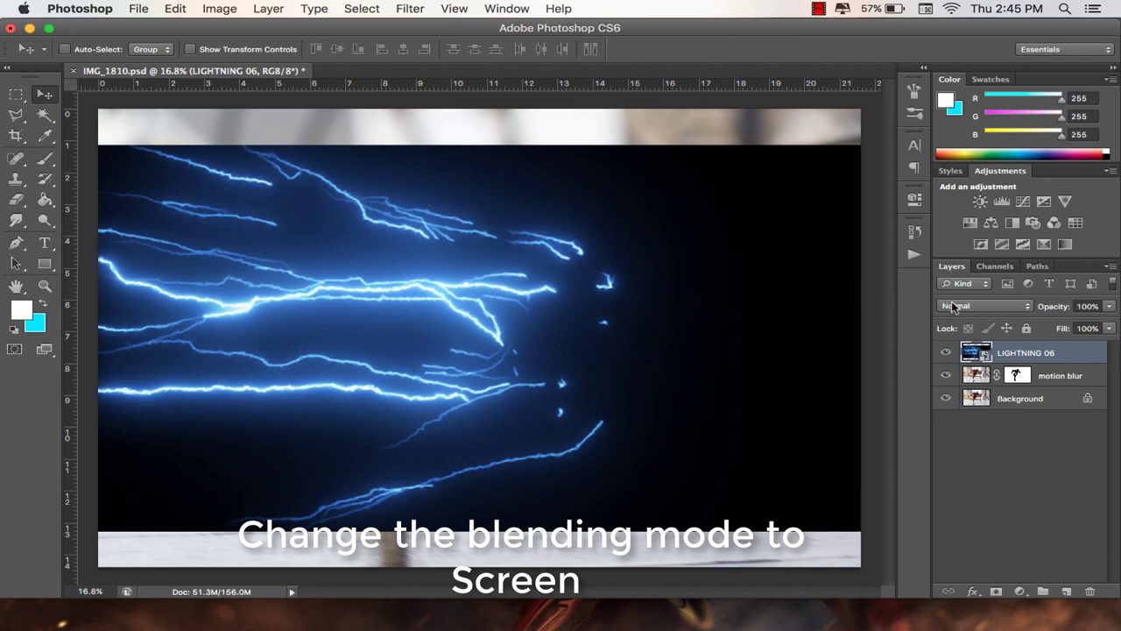
pyautogui.click(954, 305)
pyautogui.click(963, 404)
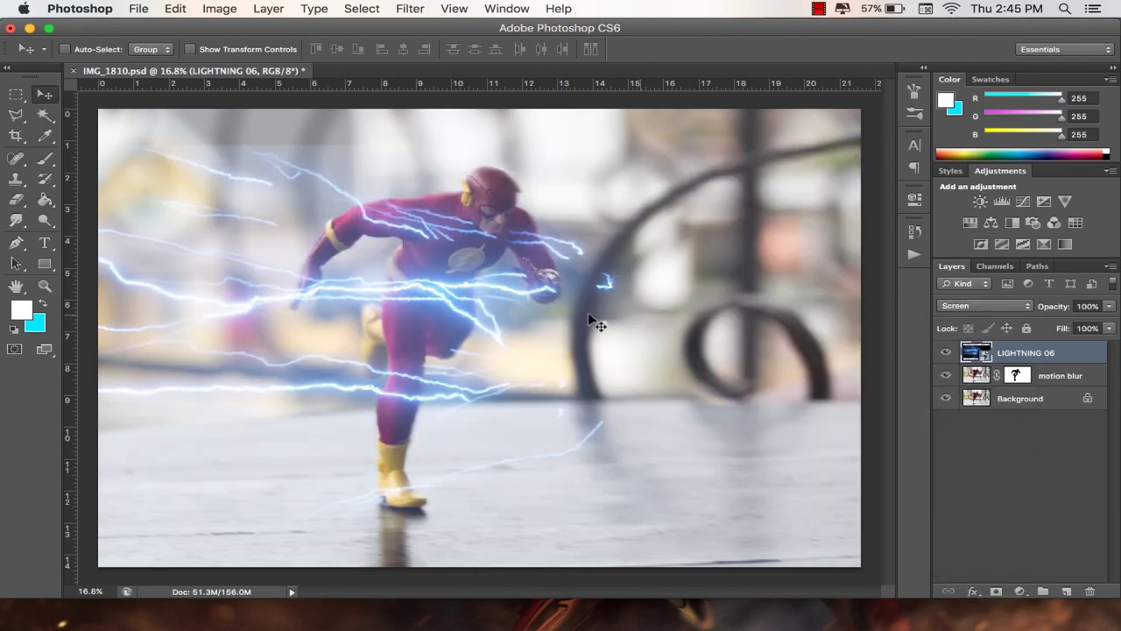
pyautogui.moveTo(591, 335); pyautogui.dragTo(509, 277)
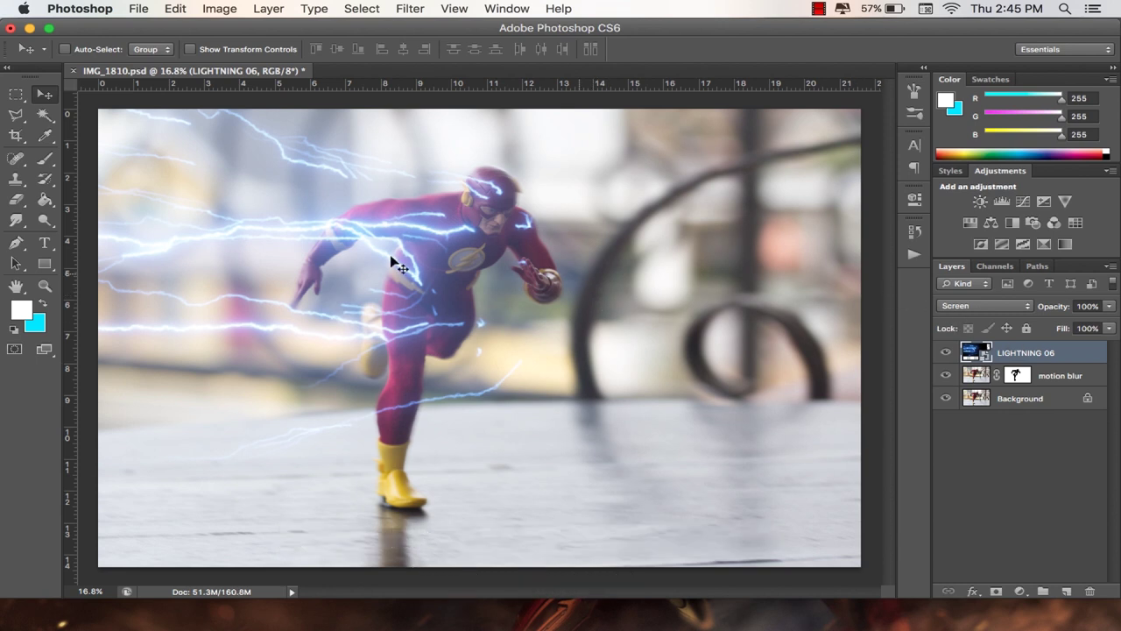
pyautogui.rightClick(1106, 348)
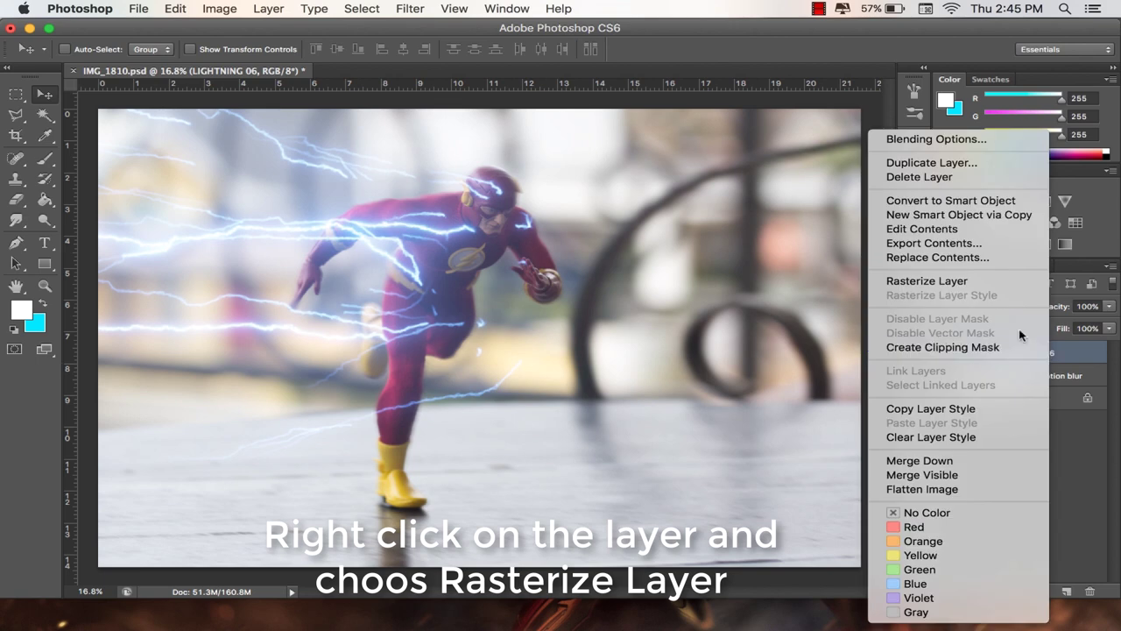
# - Rasterize LIGHTNING 06 and darken its midtones to 0.59 with Levels
pyautogui.click(988, 280)
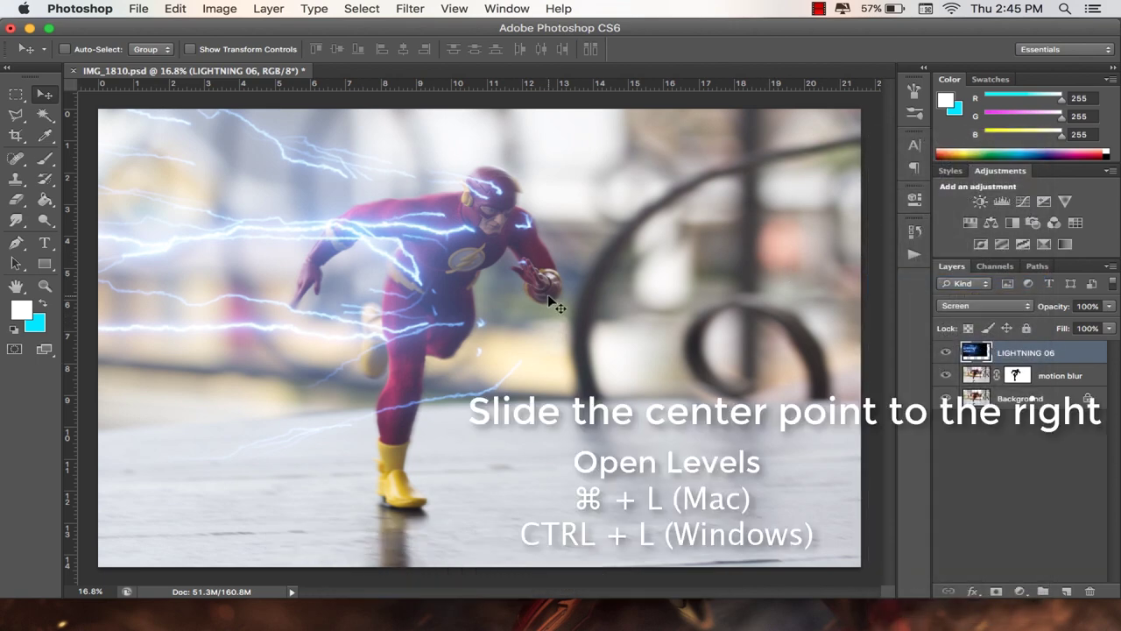
pyautogui.press('super+l')
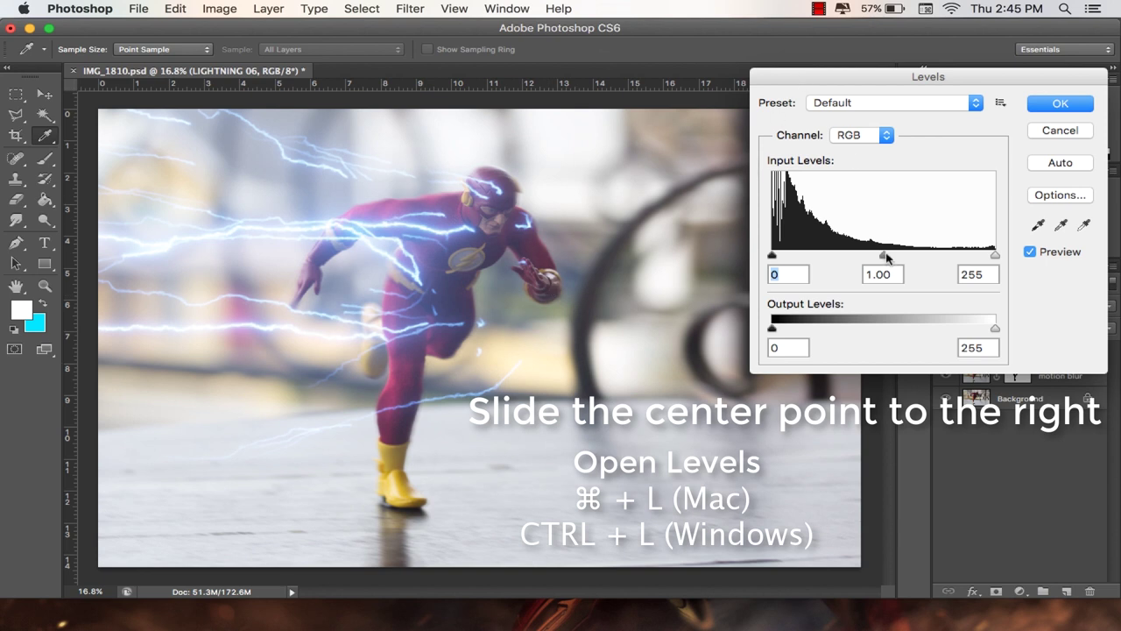
pyautogui.moveTo(884, 256)
pyautogui.mouseDown()
pyautogui.moveTo(914, 257)
pyautogui.moveTo(899, 255)
pyautogui.mouseUp()
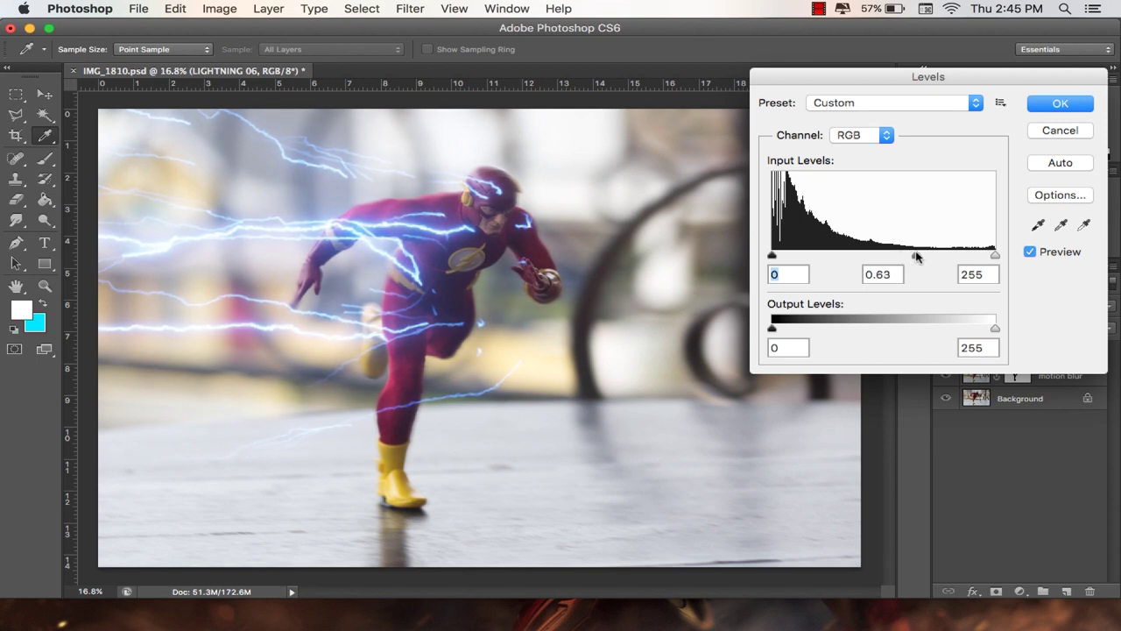
pyautogui.moveTo(915, 256); pyautogui.dragTo(920, 256)
pyautogui.click(1045, 104)
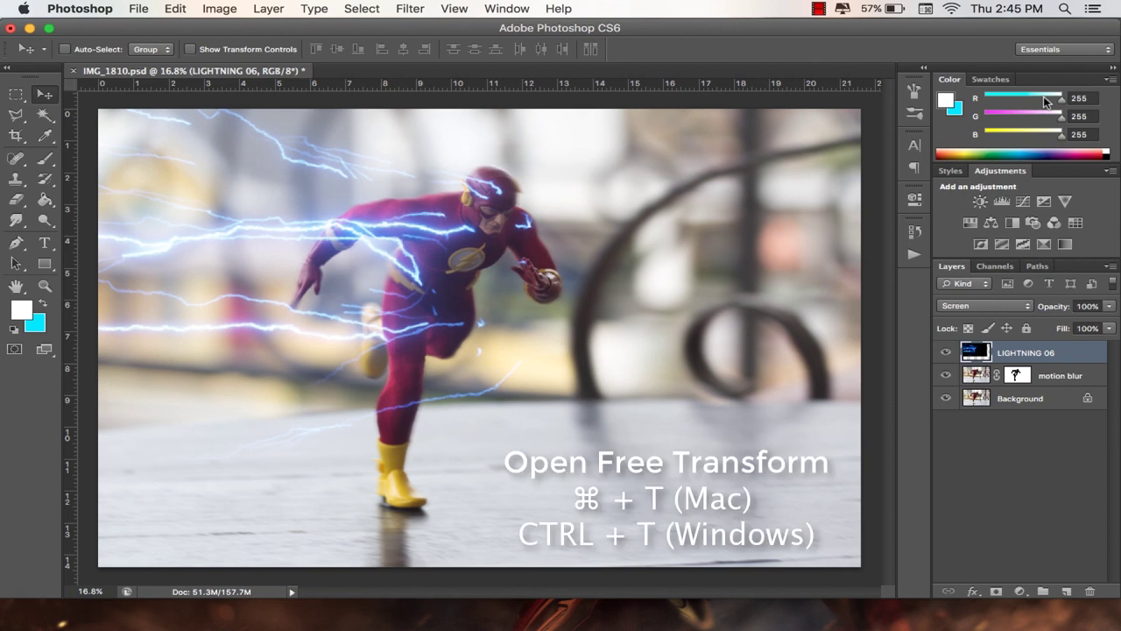
# - Distort the LIGHTNING 06 layer's corners into a slanted, fanned shape
pyautogui.press('super+t')
pyautogui.moveTo(556, 213); pyautogui.dragTo(510, 237)
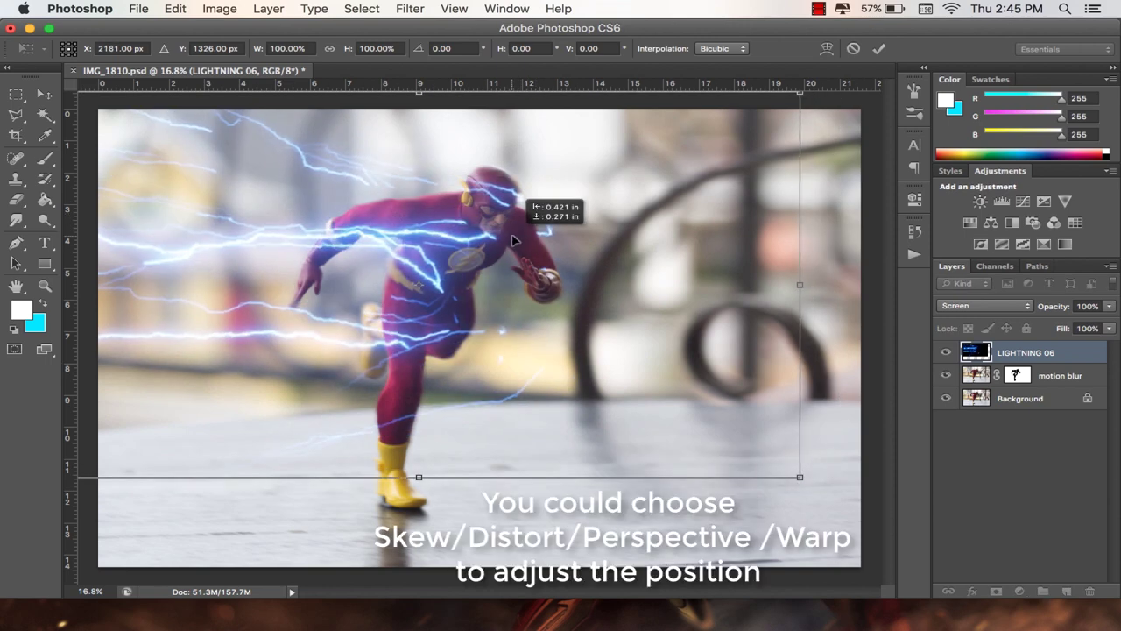
pyautogui.rightClick(476, 248)
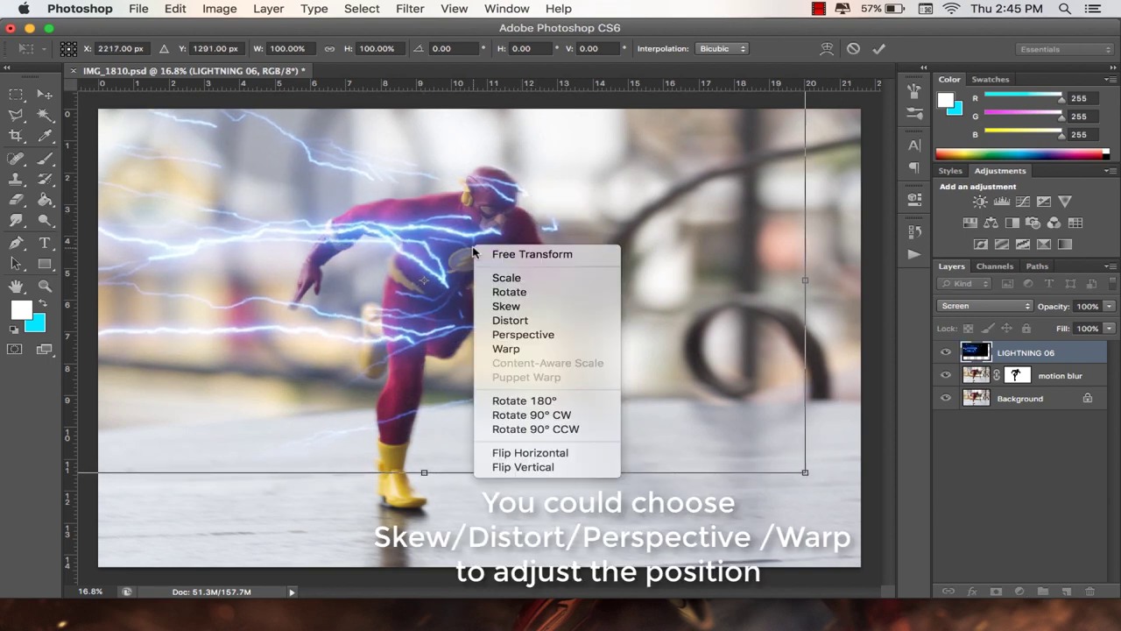
pyautogui.click(519, 320)
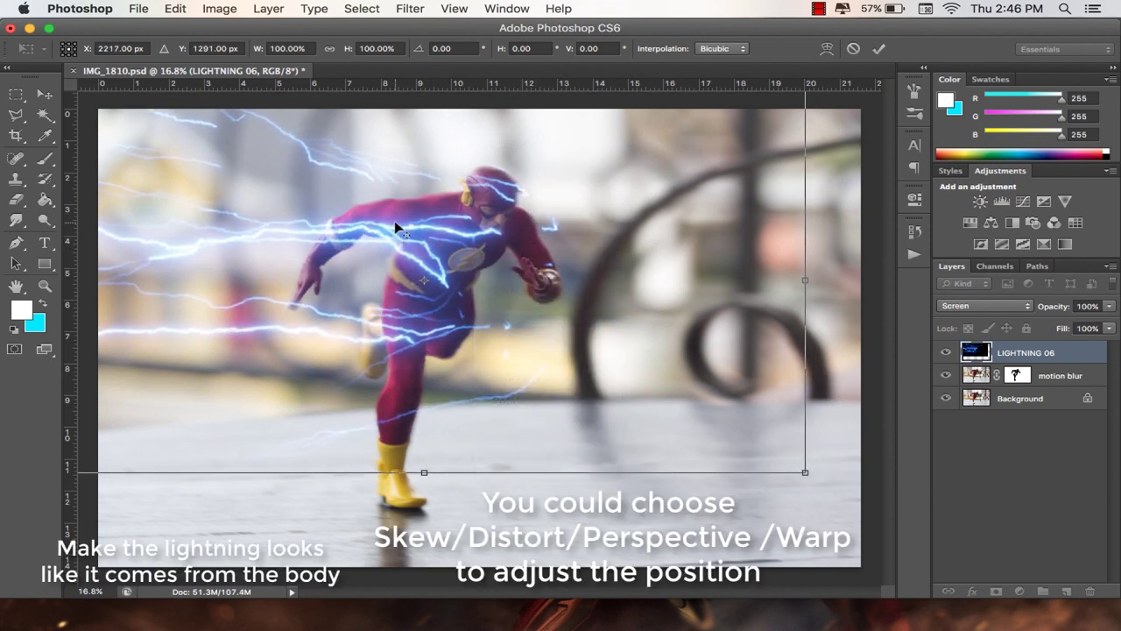
pyautogui.press('super+minus')
pyautogui.moveTo(224, 192); pyautogui.dragTo(306, 202)
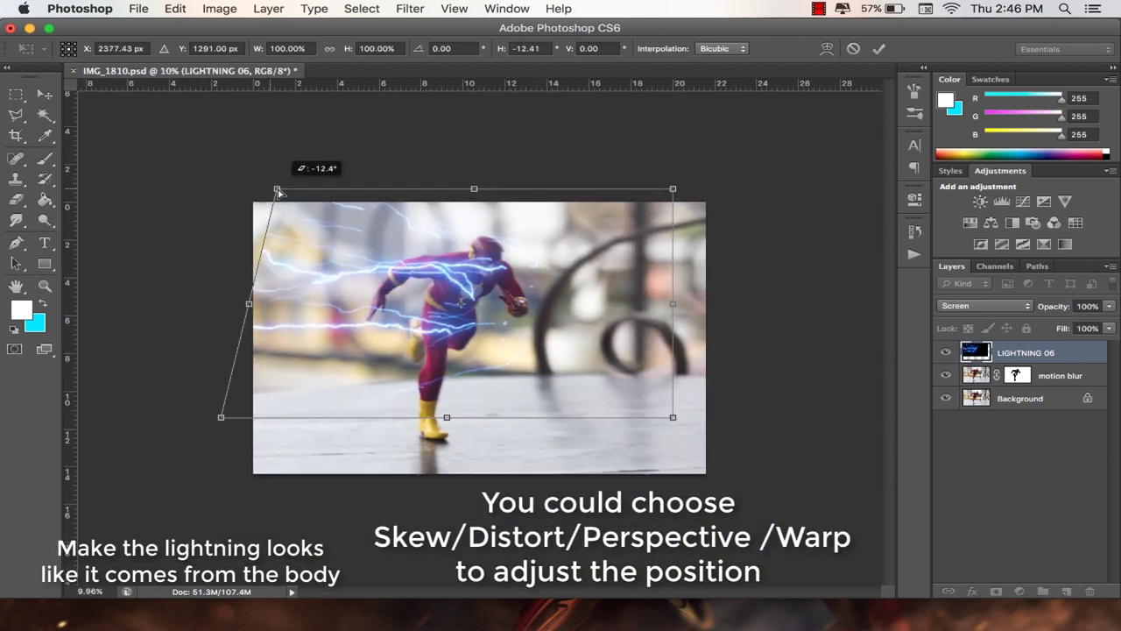
pyautogui.moveTo(447, 417)
pyautogui.mouseDown()
pyautogui.moveTo(391, 403)
pyautogui.moveTo(446, 417)
pyautogui.mouseUp()
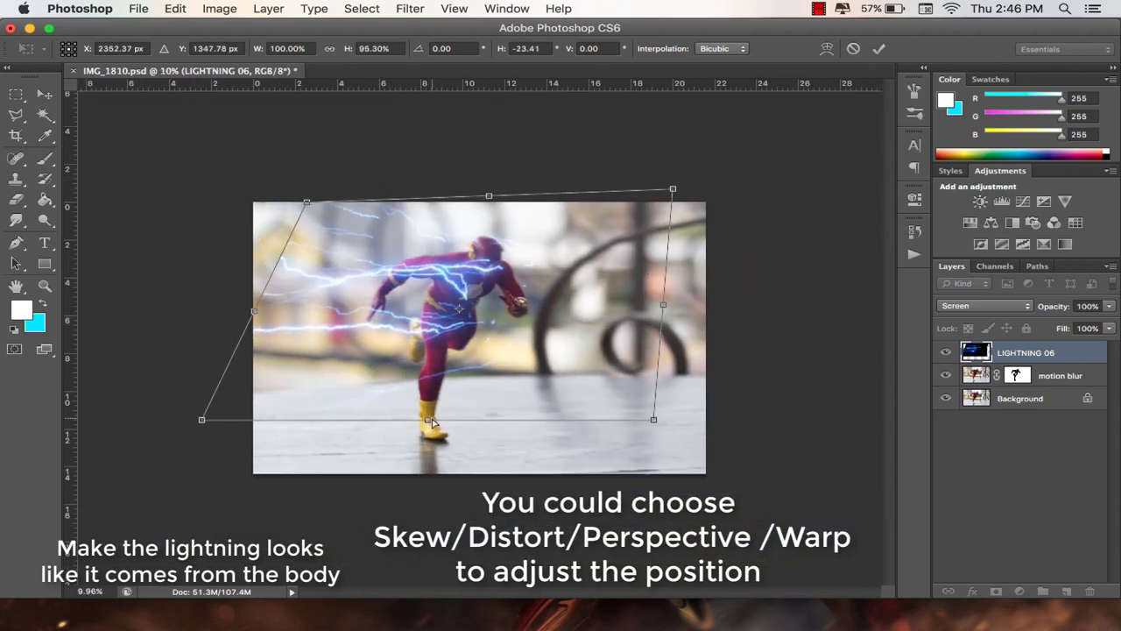
pyautogui.moveTo(220, 416); pyautogui.dragTo(282, 364)
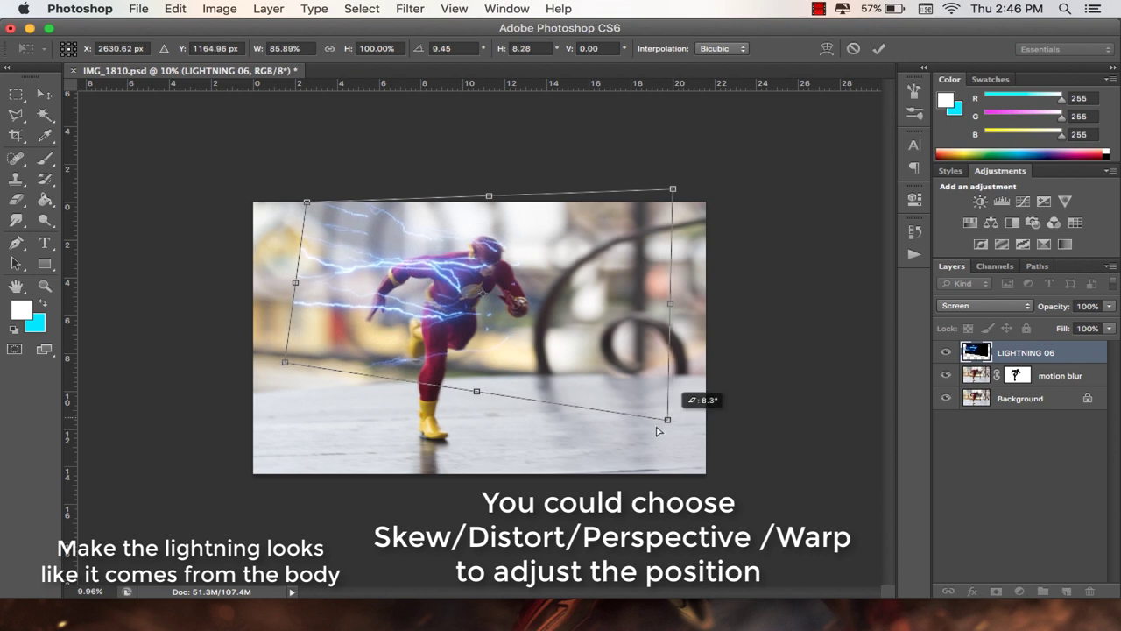
pyautogui.moveTo(673, 417); pyautogui.dragTo(675, 473)
pyautogui.moveTo(295, 282); pyautogui.dragTo(253, 258)
pyautogui.moveTo(264, 178); pyautogui.dragTo(315, 182)
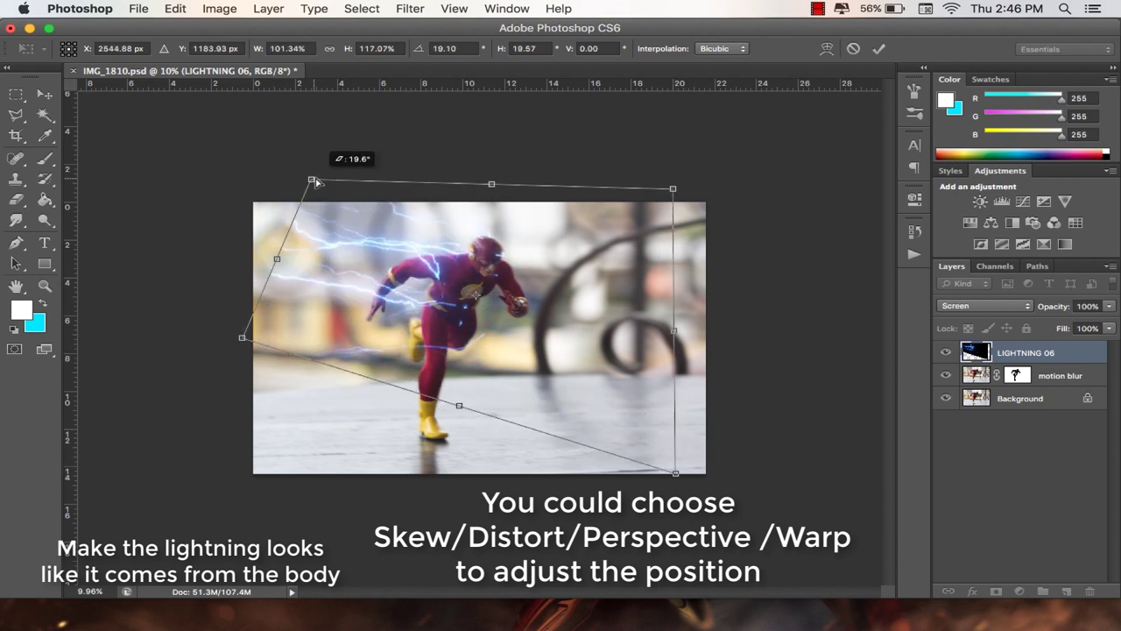
pyautogui.moveTo(415, 291)
pyautogui.mouseDown()
pyautogui.moveTo(409, 283)
pyautogui.moveTo(413, 296)
pyautogui.mouseUp()
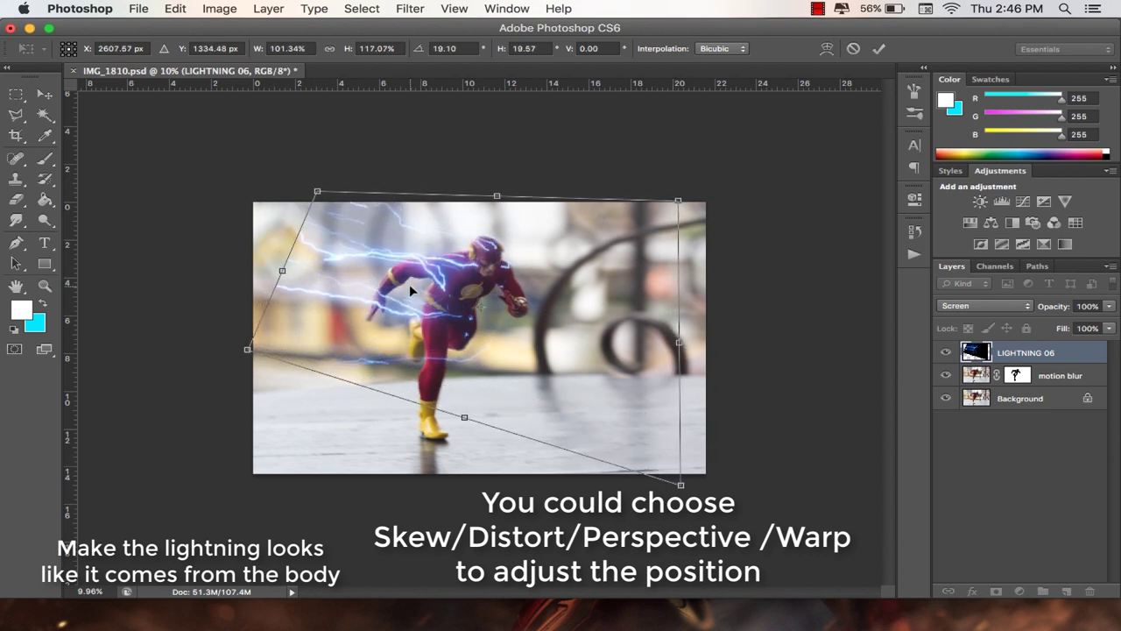
# - Refine the distortion so the bolts trail from the Flash's body, and commit it
pyautogui.press('super+equal')
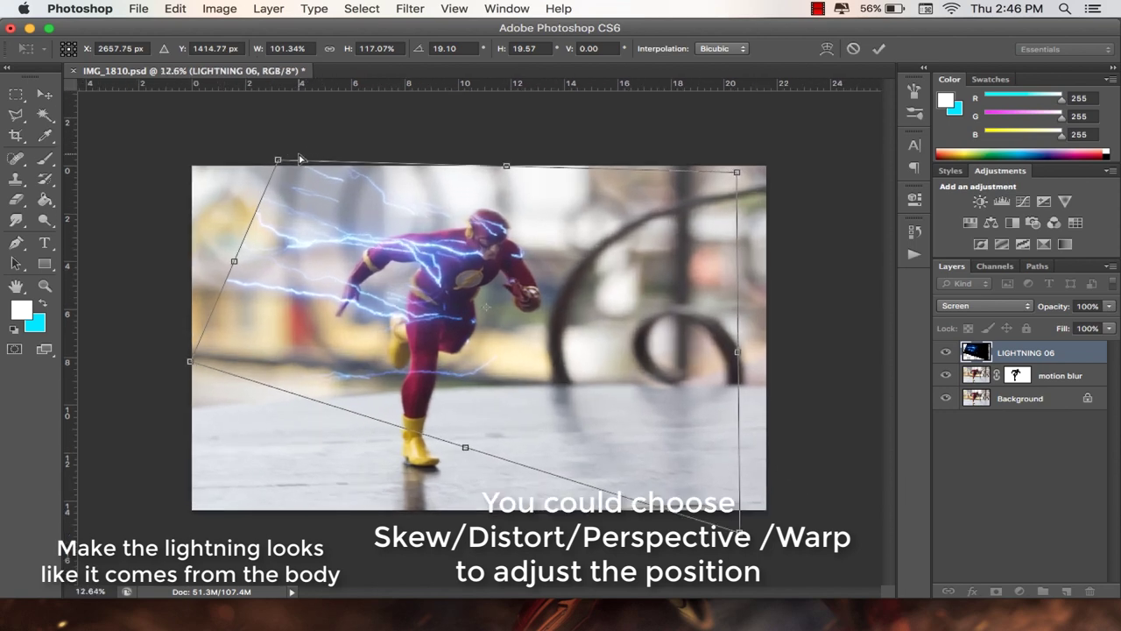
pyautogui.moveTo(403, 316); pyautogui.dragTo(397, 315)
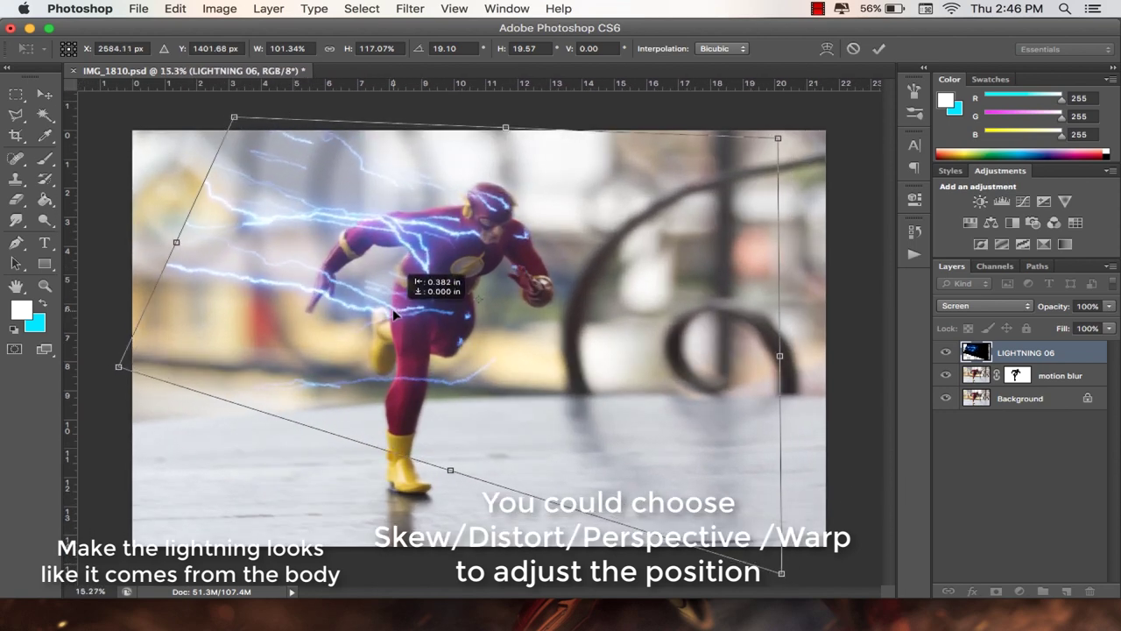
pyautogui.moveTo(786, 578); pyautogui.dragTo(758, 573)
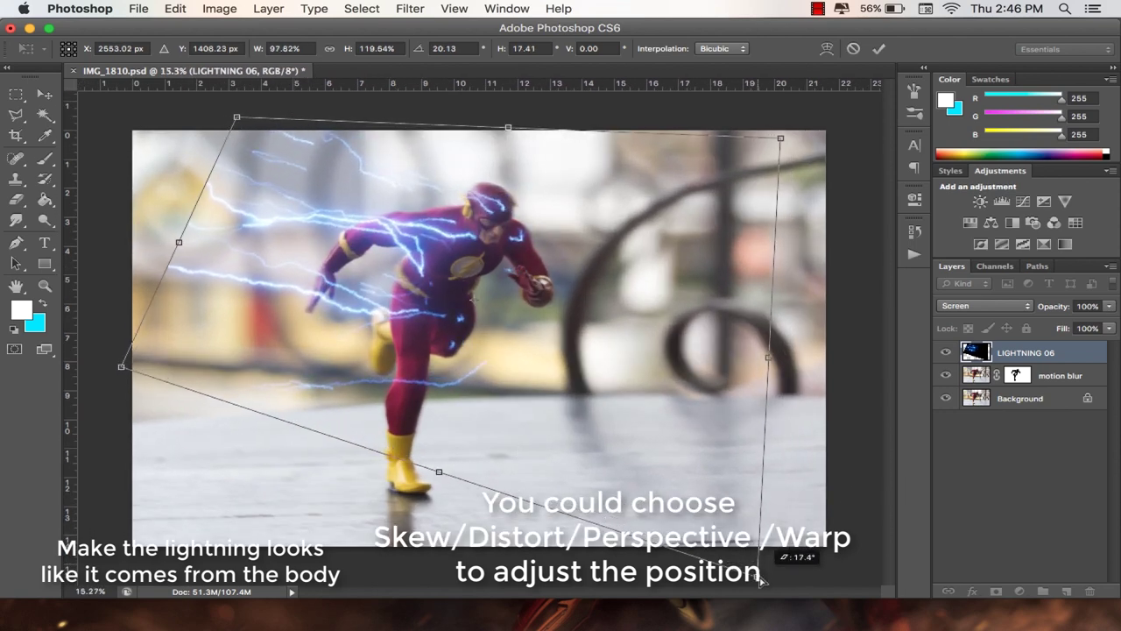
pyautogui.moveTo(507, 128)
pyautogui.mouseDown()
pyautogui.moveTo(529, 130)
pyautogui.moveTo(508, 129)
pyautogui.mouseUp()
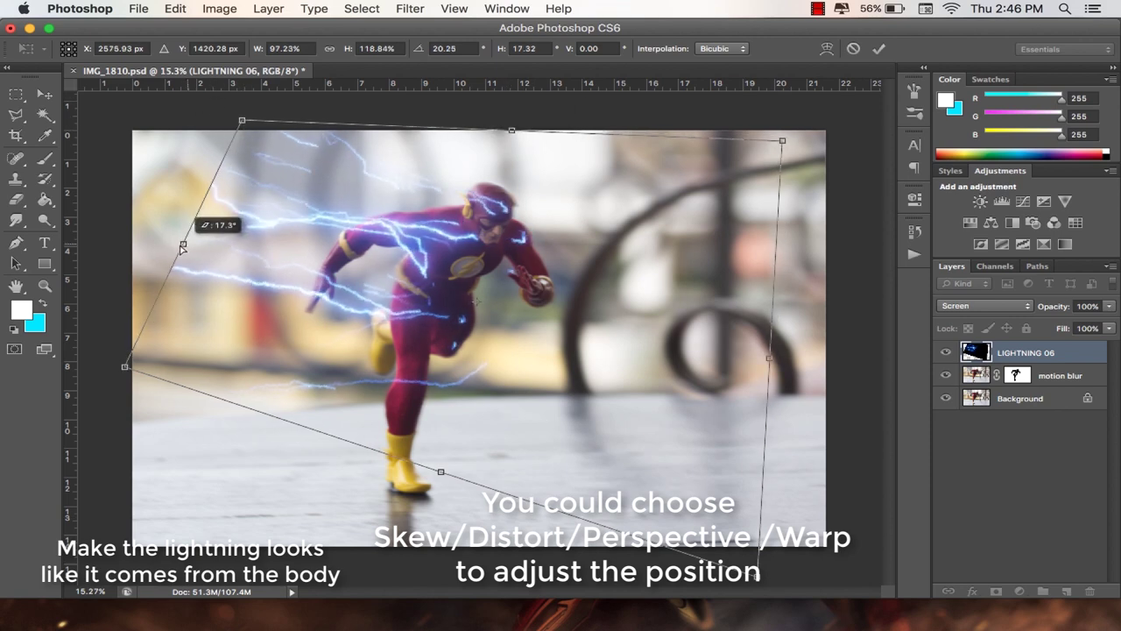
pyautogui.moveTo(121, 366); pyautogui.dragTo(147, 368)
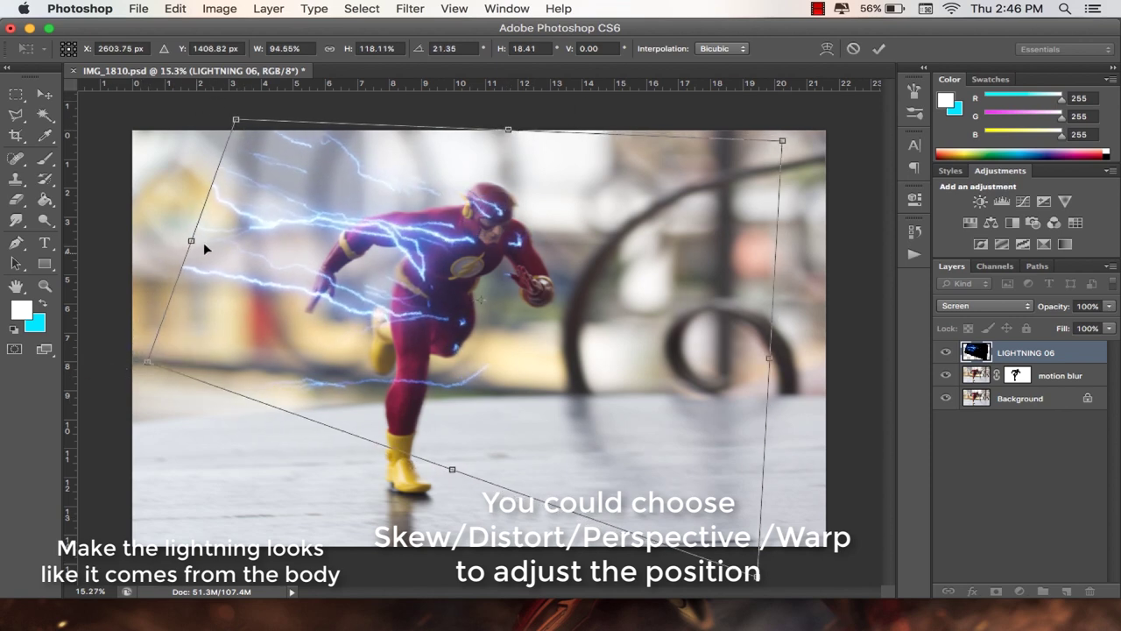
pyautogui.press('Return')
# - Soften the LIGHTNING 06 bolts with a Gaussian Blur of about 2.2 pixels
pyautogui.click(45, 287)
pyautogui.click(364, 235)
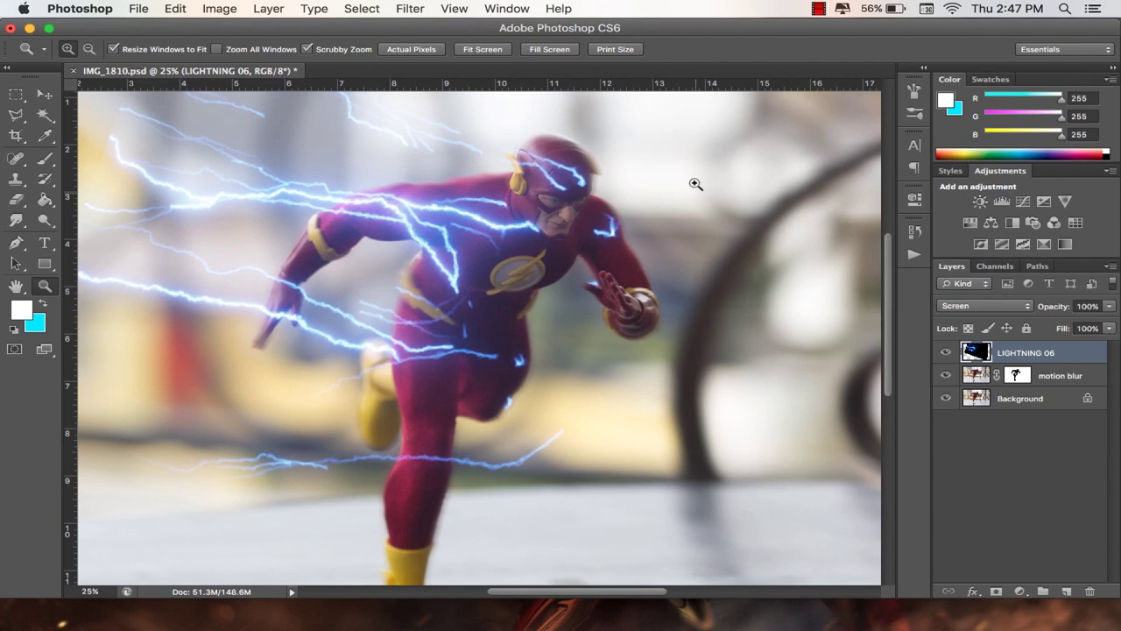
pyautogui.click(410, 9)
pyautogui.moveTo(417, 192)
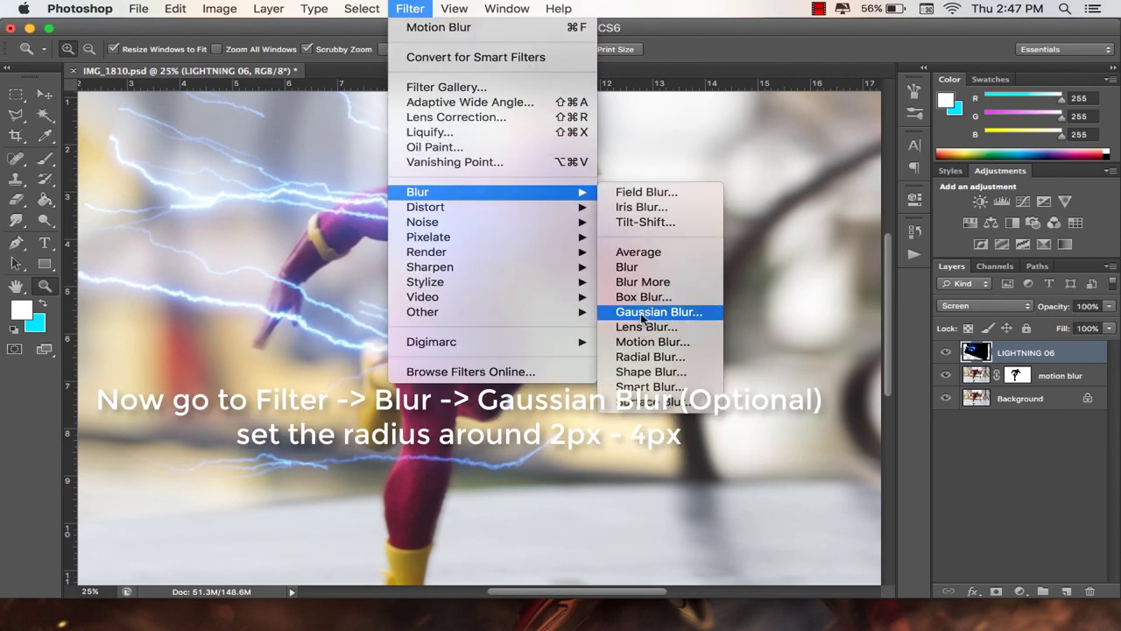
pyautogui.click(643, 312)
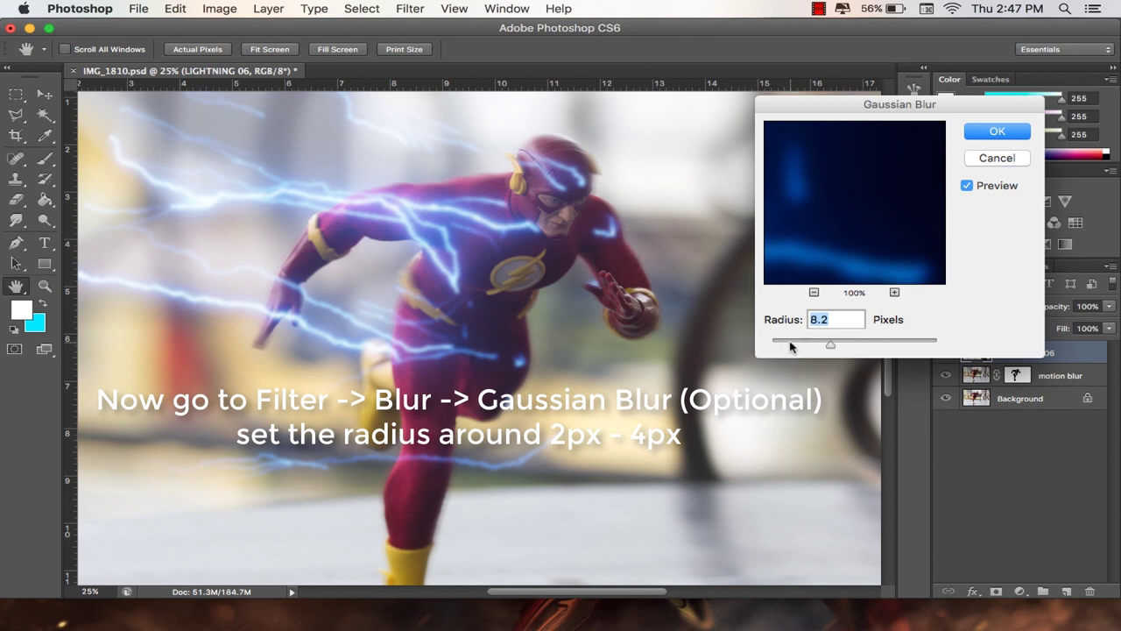
pyautogui.moveTo(791, 346); pyautogui.dragTo(785, 347)
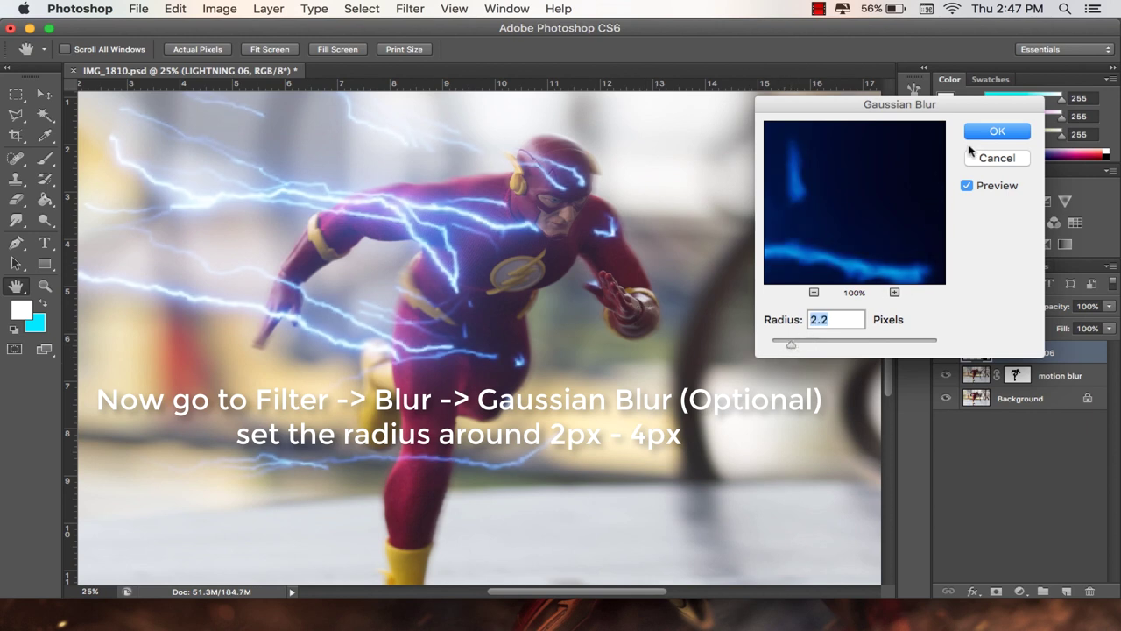
pyautogui.click(996, 130)
pyautogui.click(44, 284)
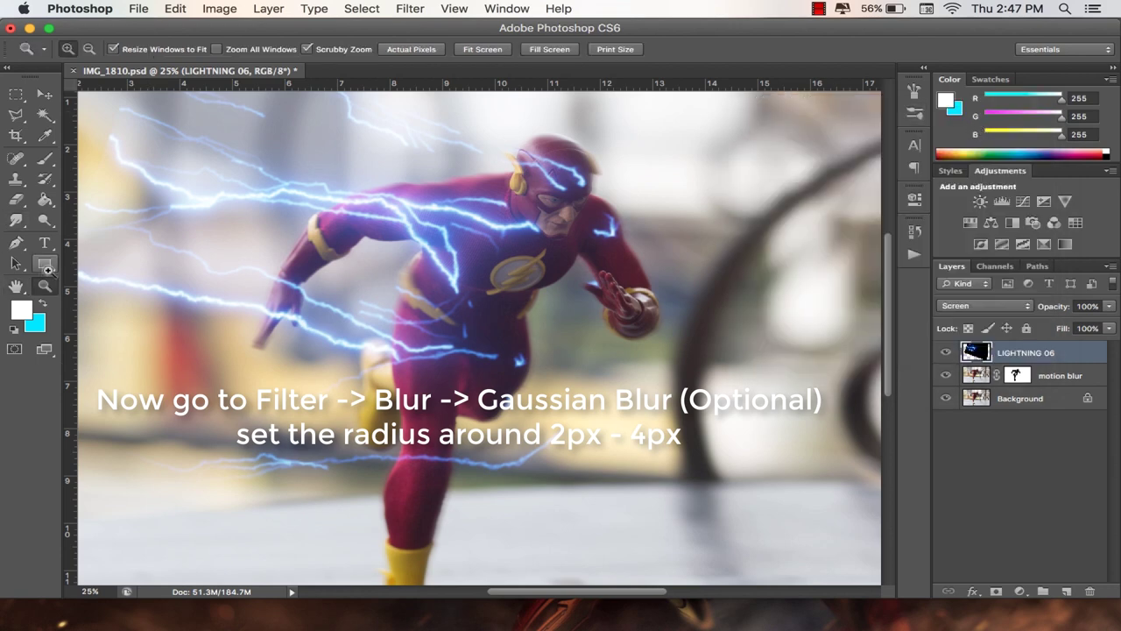
pyautogui.click(462, 49)
pyautogui.click(458, 93)
pyautogui.press('b')
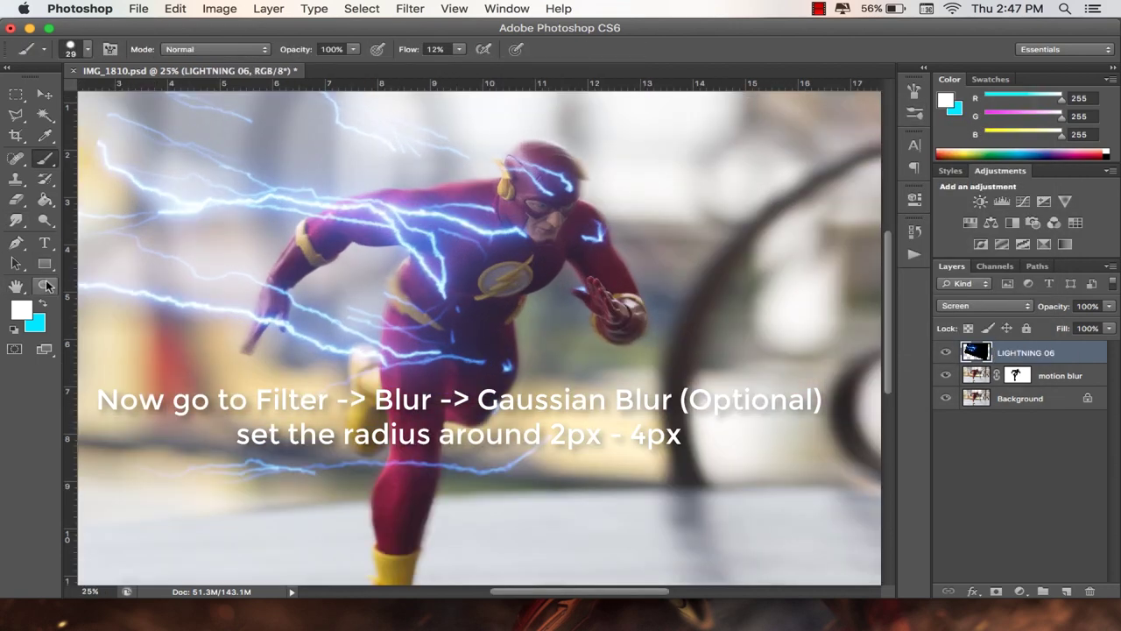
pyautogui.click(44, 285)
pyautogui.click(482, 49)
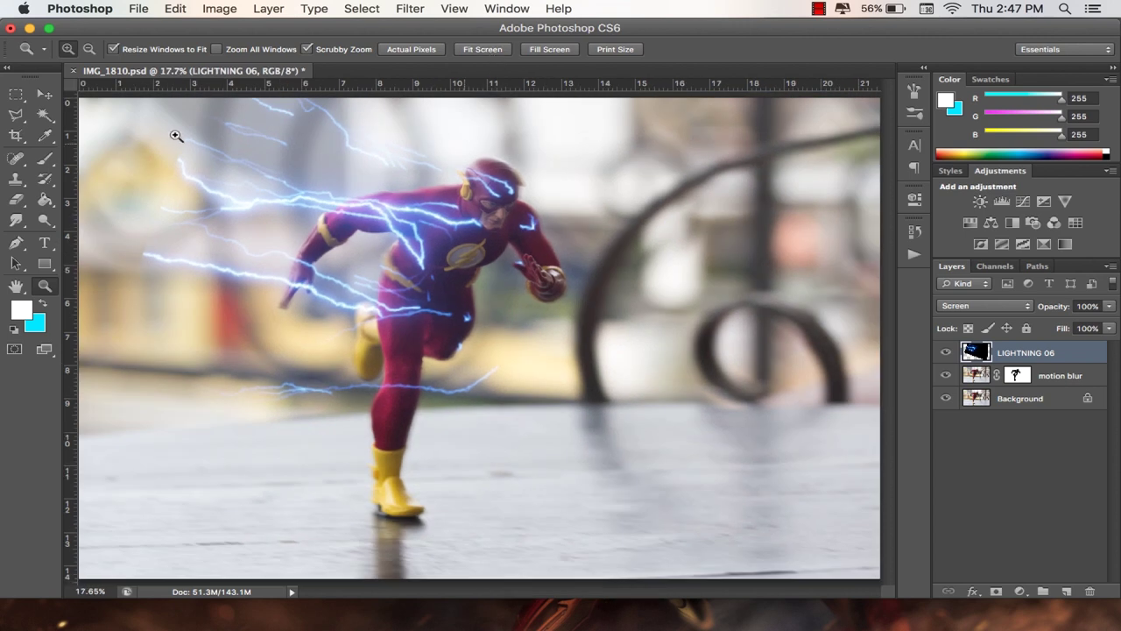
# - Add a layer mask to LIGHTNING 06 and choose a soft round brush at 100% flow
pyautogui.click(994, 592)
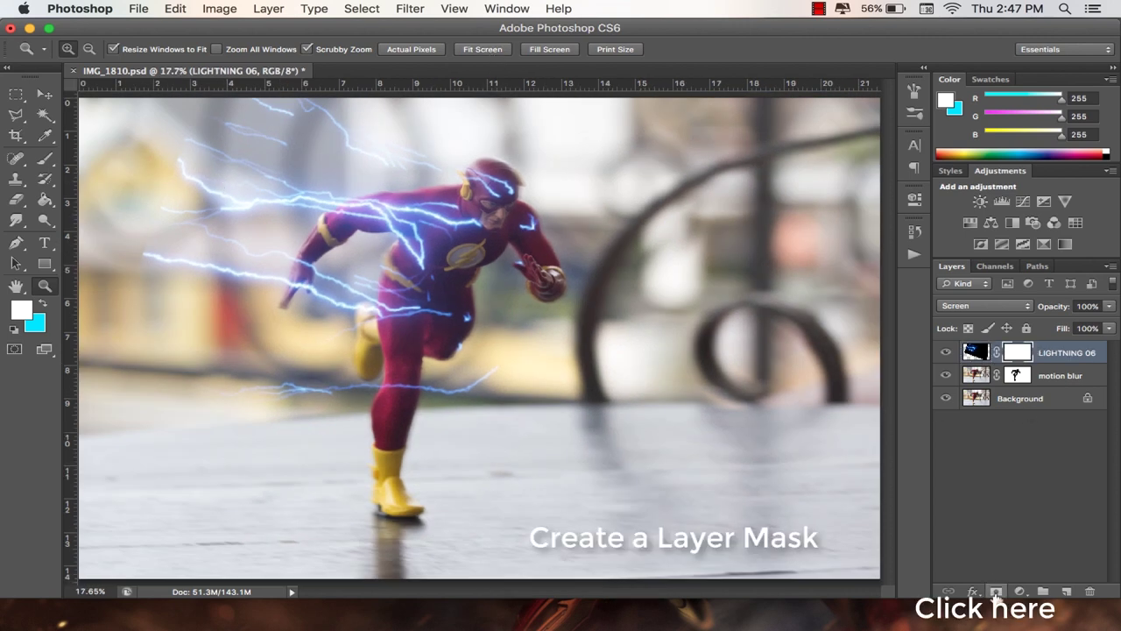
pyautogui.click(48, 160)
pyautogui.rightClick(382, 173)
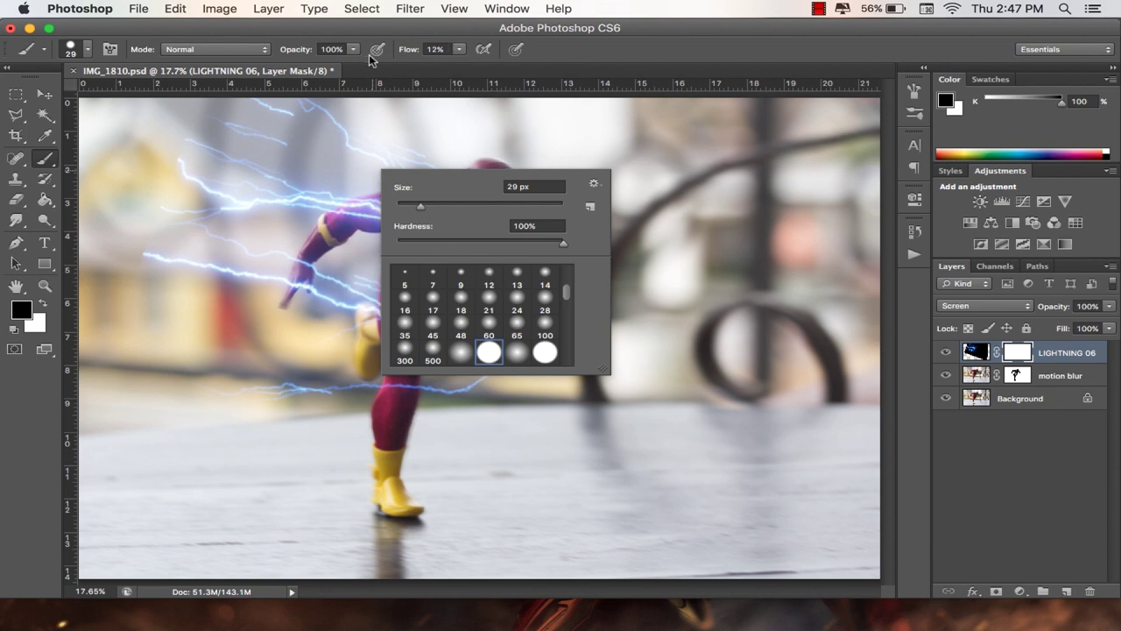
pyautogui.click(435, 49)
pyautogui.rightClick(545, 93)
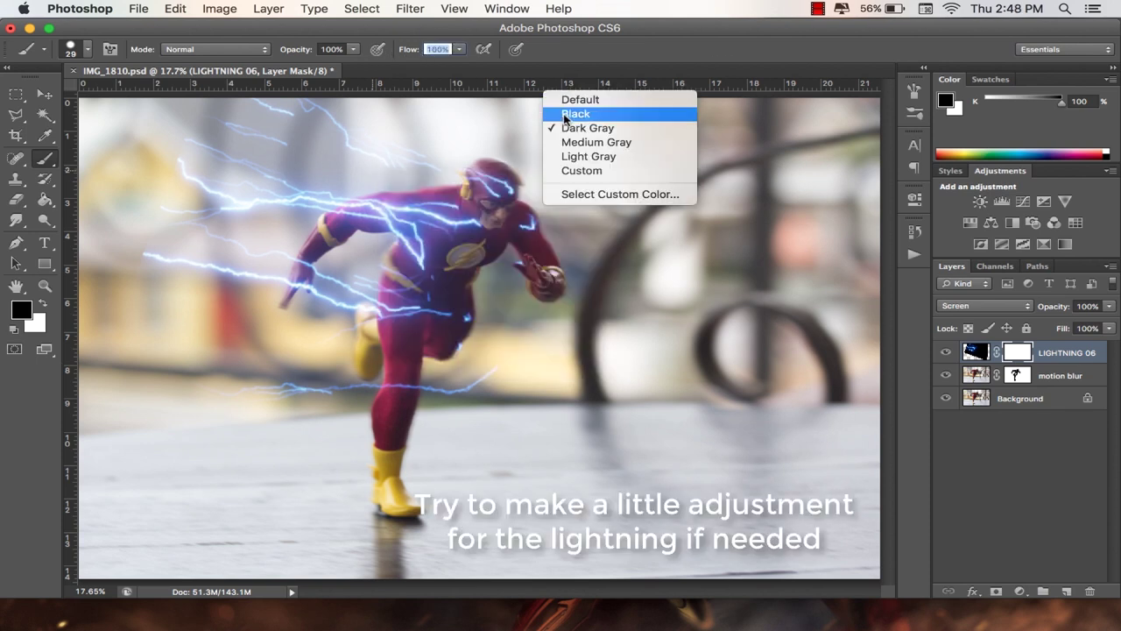
pyautogui.click(565, 115)
pyautogui.rightClick(455, 129)
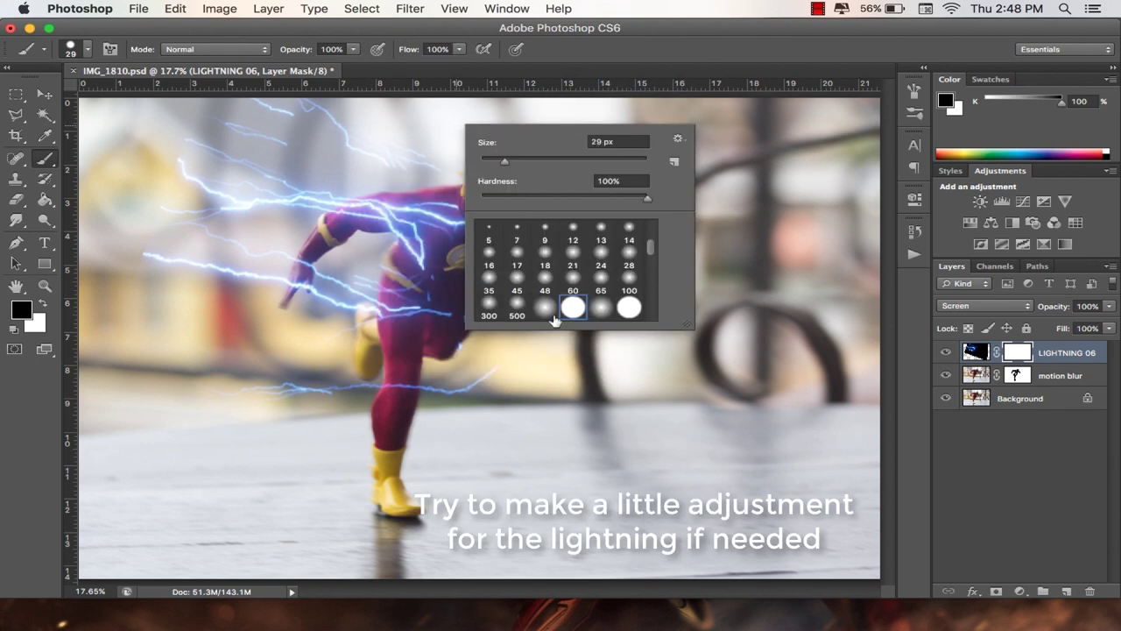
pyautogui.click(552, 315)
pyautogui.click(180, 150)
# - Enlarge the brush to about 102 px and paint out the stray lightning at left
pyautogui.rightClick(373, 140)
pyautogui.moveTo(459, 165); pyautogui.dragTo(526, 165)
pyautogui.click(239, 102)
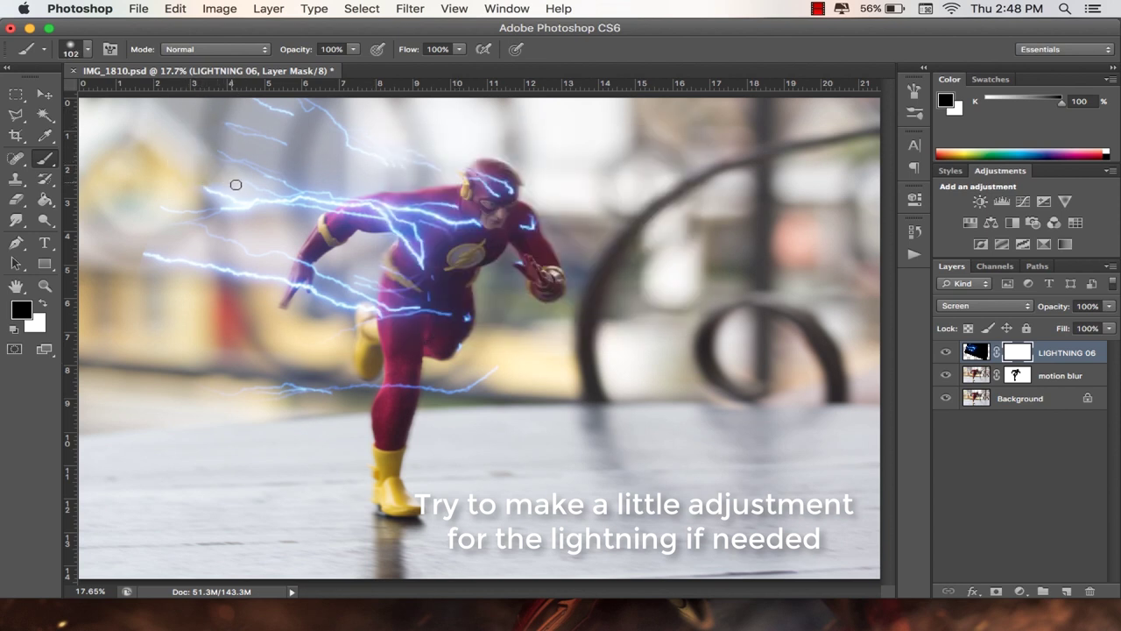
pyautogui.moveTo(236, 184)
pyautogui.mouseDown()
pyautogui.moveTo(222, 170)
pyautogui.moveTo(148, 245)
pyautogui.moveTo(166, 267)
pyautogui.mouseUp()
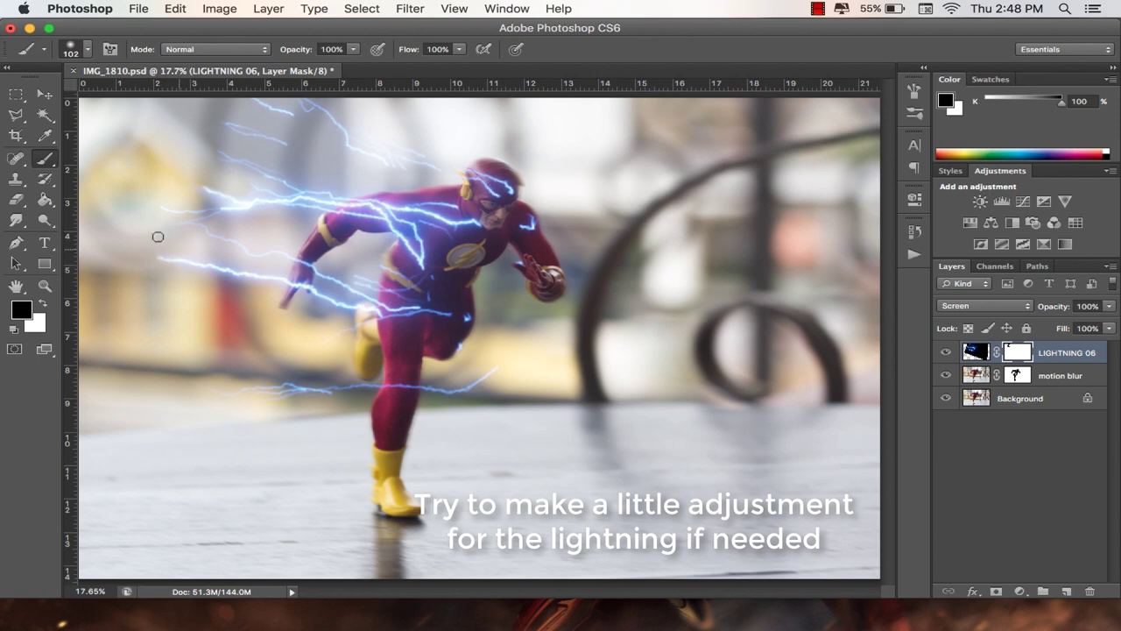
pyautogui.press('z')
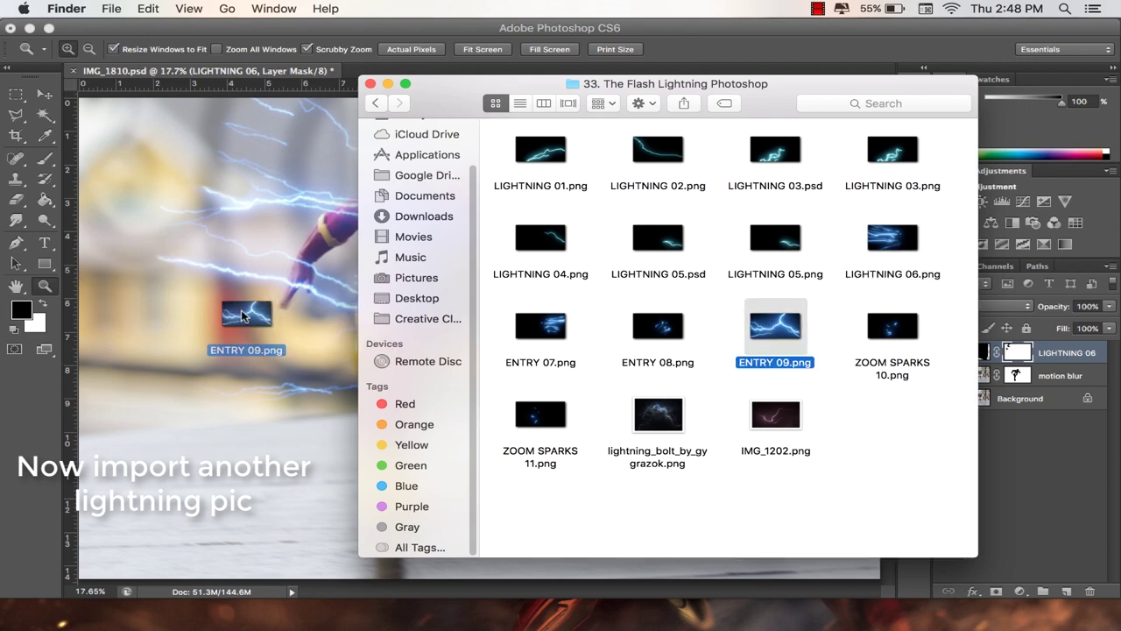
# - Place the ENTRY 09 lightning image, shrunk and moved down to the figure's legs
pyautogui.moveTo(769, 325); pyautogui.dragTo(245, 317)
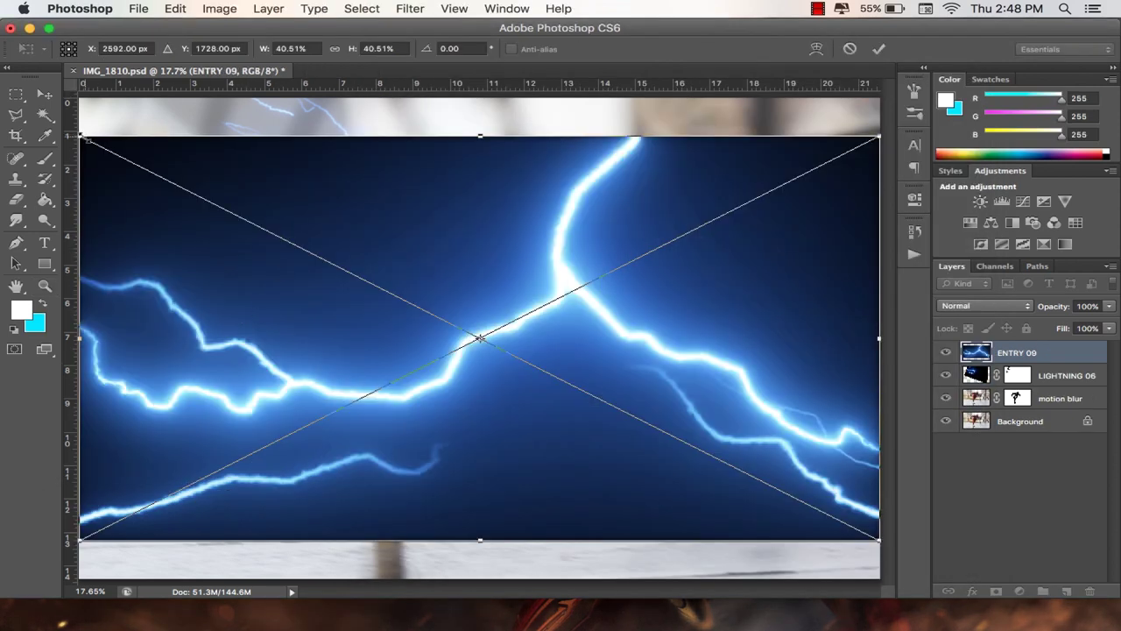
pyautogui.moveTo(81, 137); pyautogui.dragTo(518, 350)
pyautogui.moveTo(695, 393)
pyautogui.mouseDown()
pyautogui.moveTo(445, 400)
pyautogui.moveTo(383, 386)
pyautogui.mouseUp()
pyautogui.press('Return')
pyautogui.press('z')
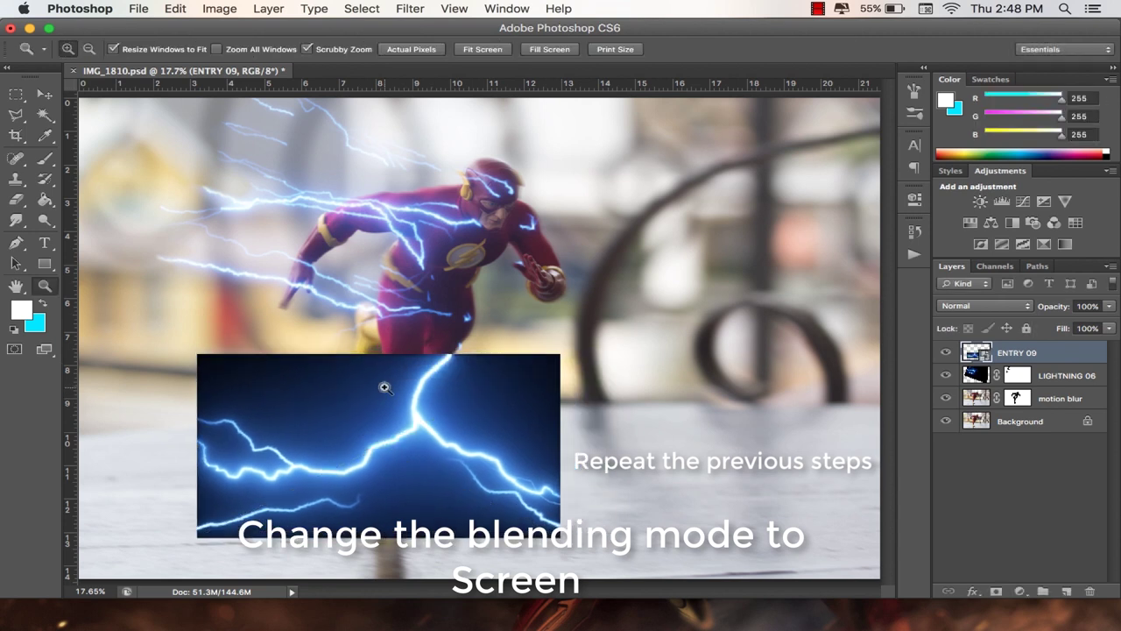
# - Set ENTRY 09 to Screen blend mode and confirm rasterizing it for brushing
pyautogui.click(981, 305)
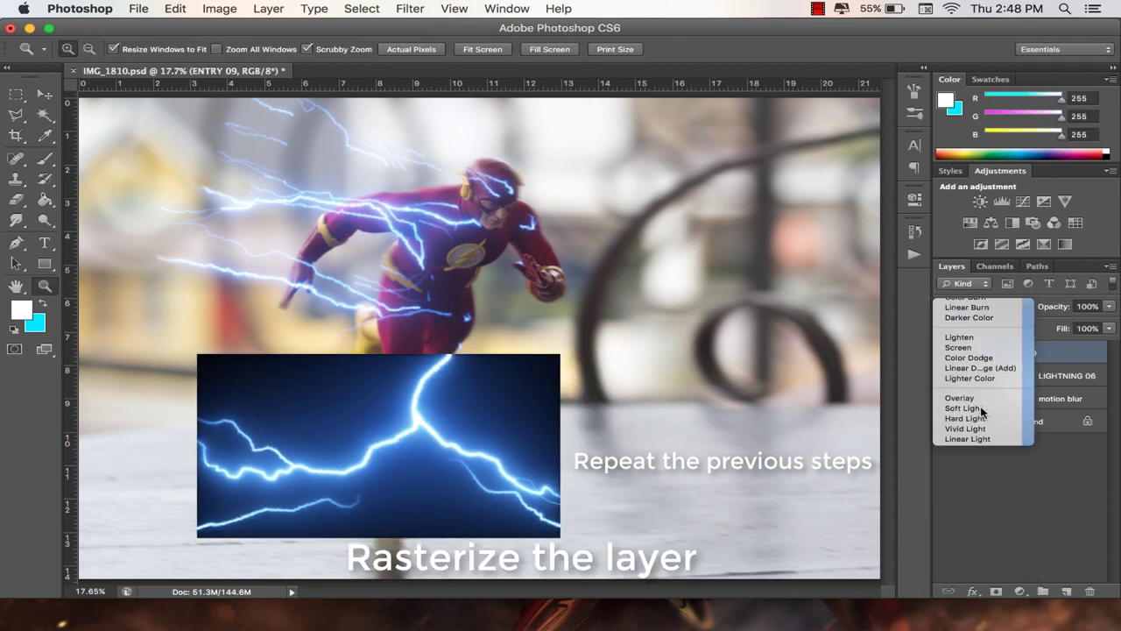
pyautogui.click(958, 347)
pyautogui.click(46, 160)
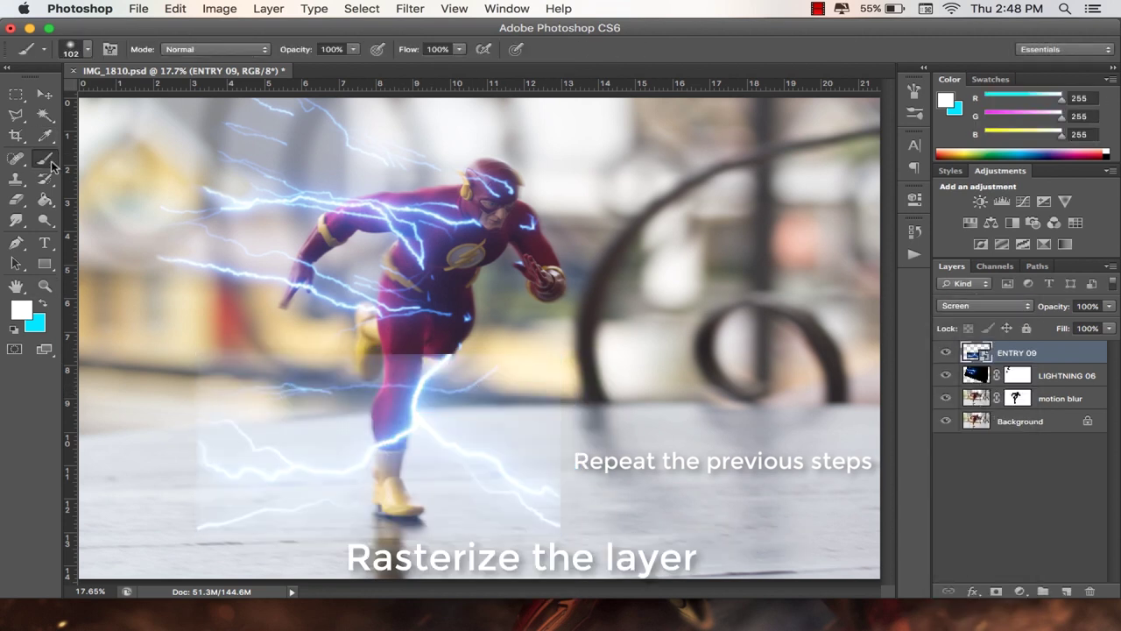
pyautogui.click(356, 349)
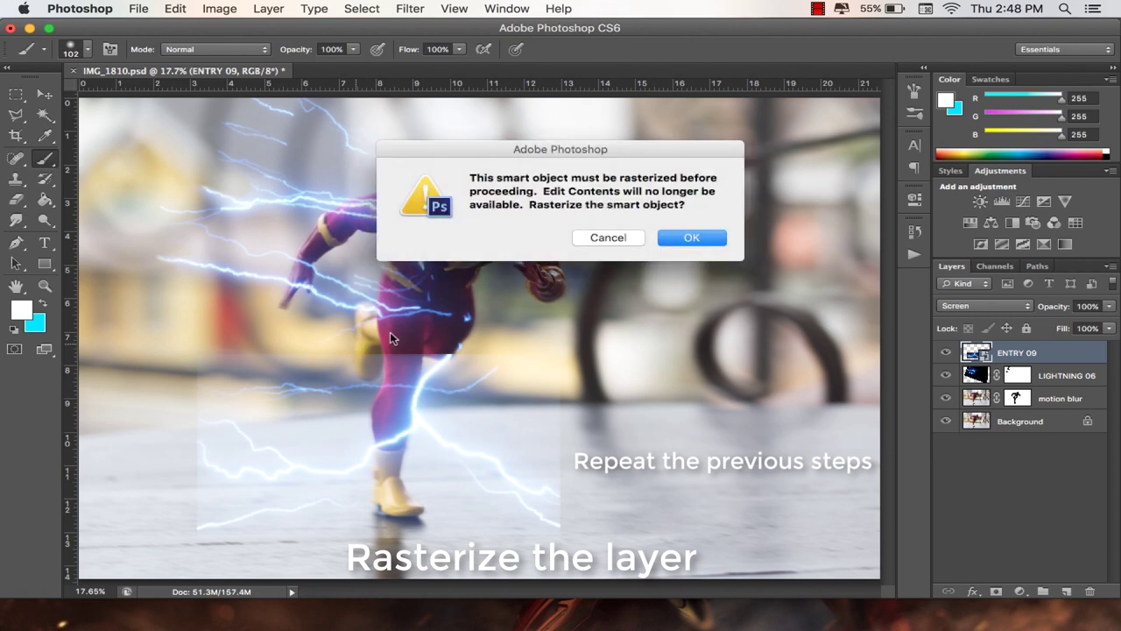
pyautogui.click(676, 238)
# - Darken ENTRY 09's midtones to 0.41 in Levels so only the bright bolts remain
pyautogui.hotkey('ctrl', 'l')
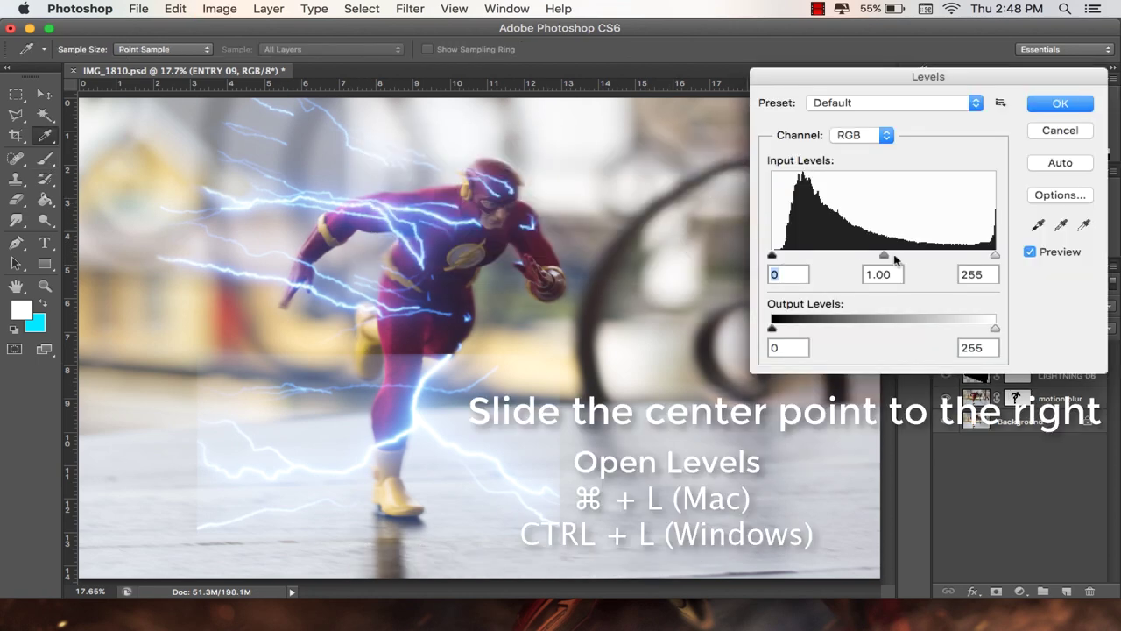
pyautogui.moveTo(884, 255); pyautogui.dragTo(999, 256)
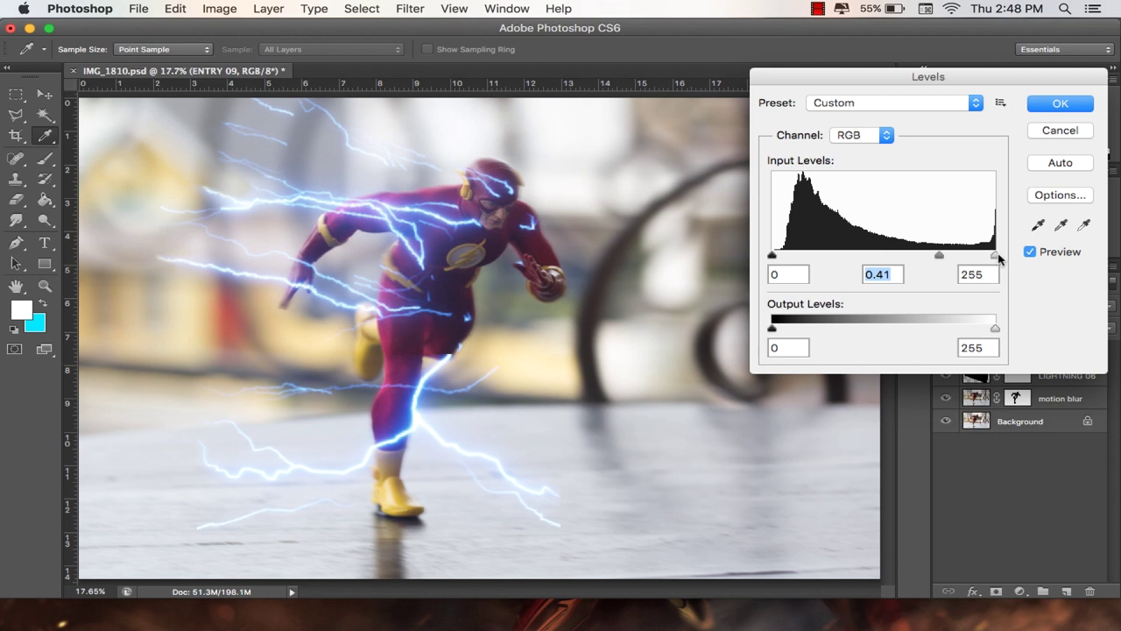
pyautogui.click(1055, 103)
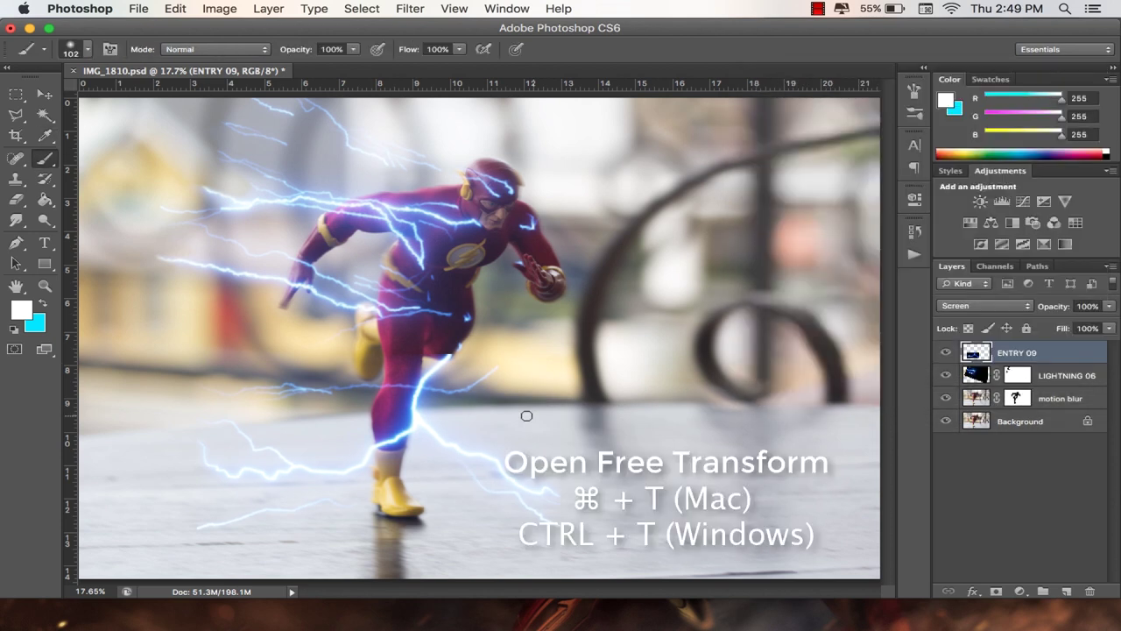
# - Move the ENTRY 09 lightning down and shrink it to about 62% around Flash's feet
pyautogui.press('v')
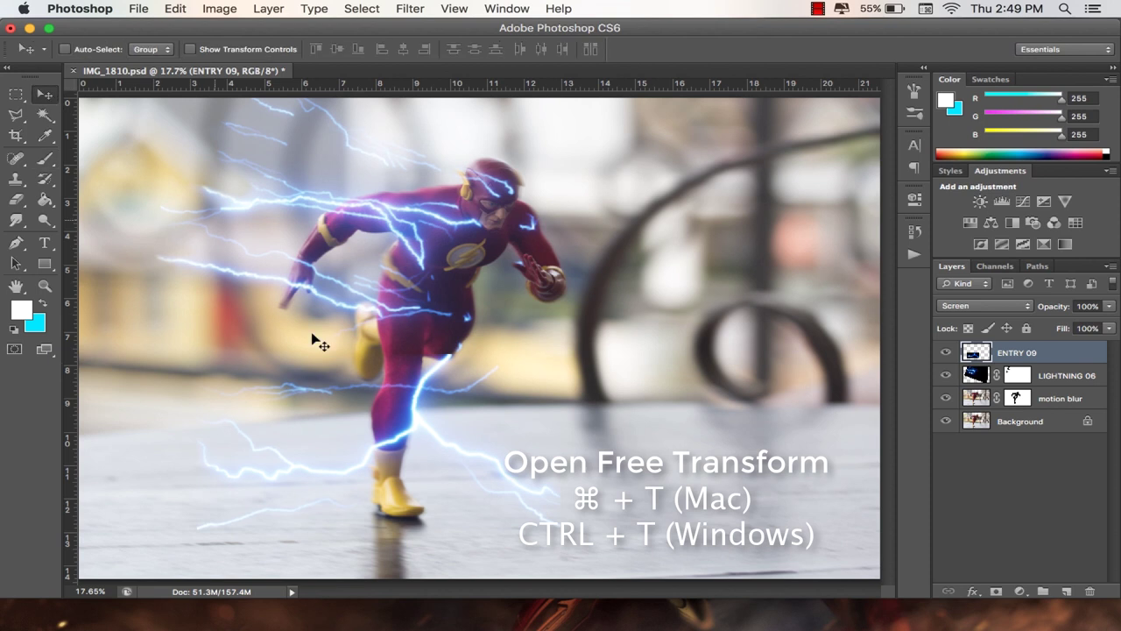
pyautogui.moveTo(403, 436)
pyautogui.mouseDown()
pyautogui.moveTo(413, 463)
pyautogui.moveTo(431, 469)
pyautogui.mouseUp()
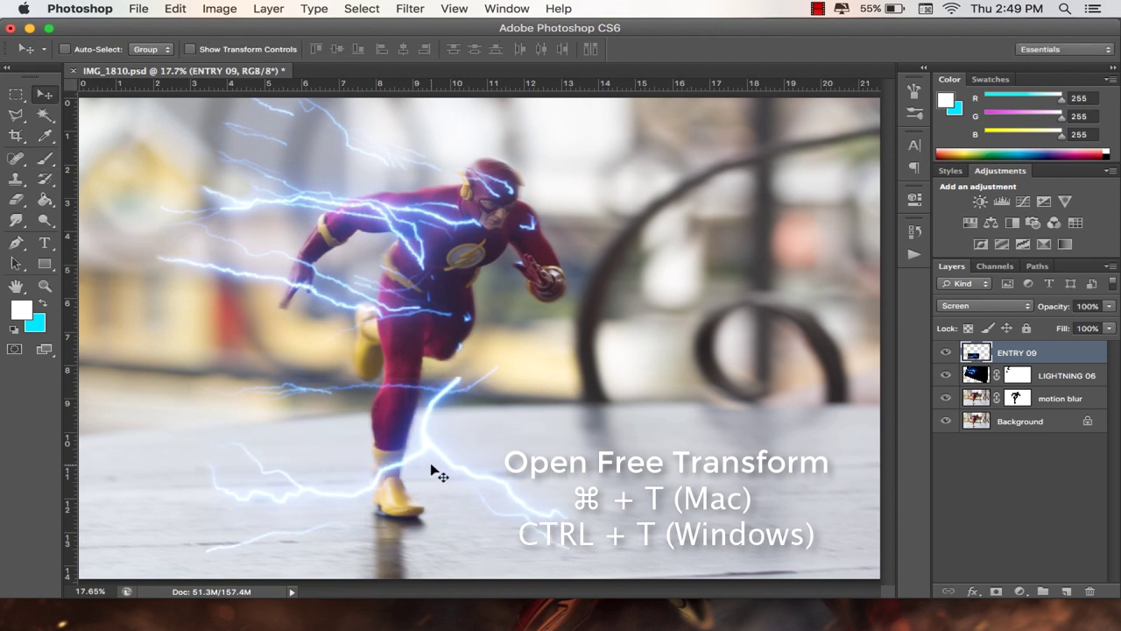
pyautogui.press('super+t')
pyautogui.moveTo(568, 378); pyautogui.dragTo(430, 448)
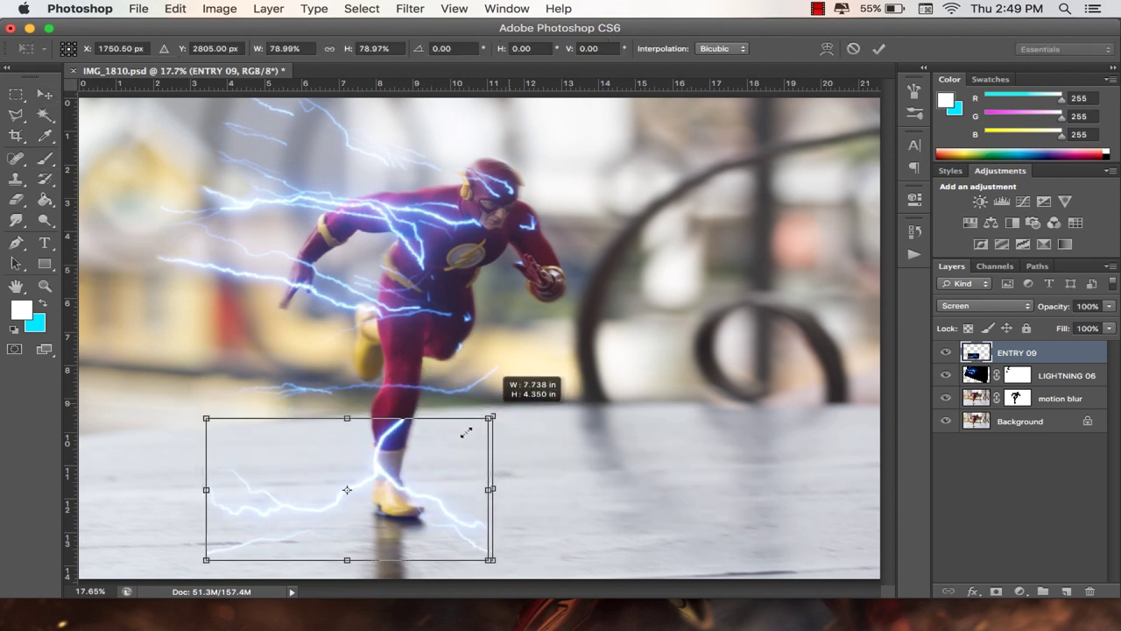
pyautogui.moveTo(337, 496); pyautogui.dragTo(408, 456)
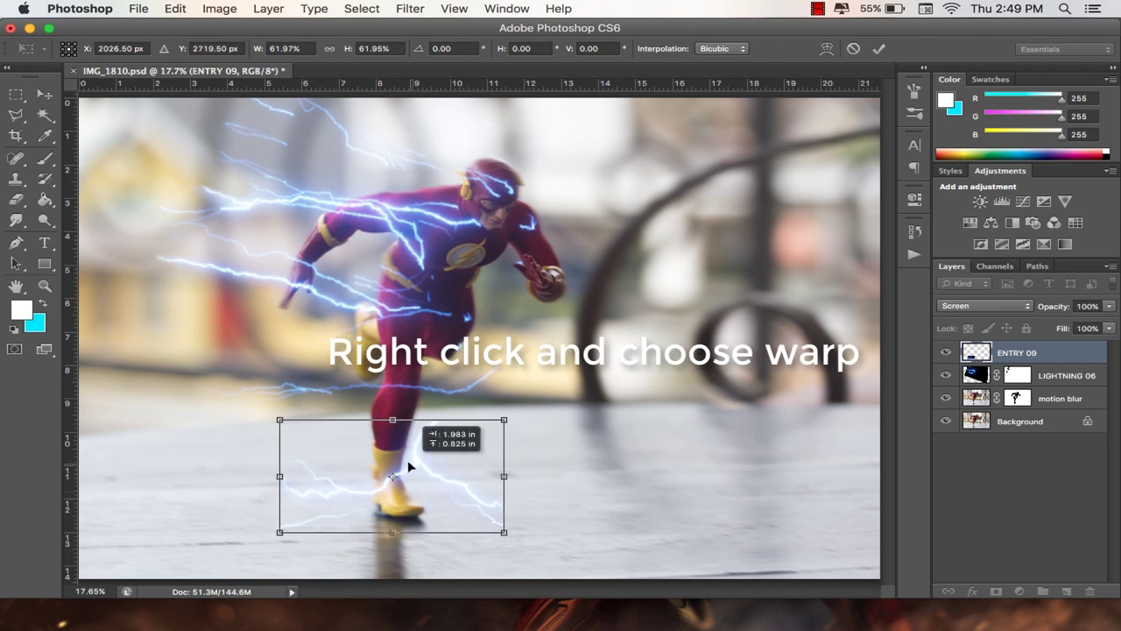
# - Warp the ENTRY 09 bolts so they curl around the feet and lower legs
pyautogui.rightClick(408, 456)
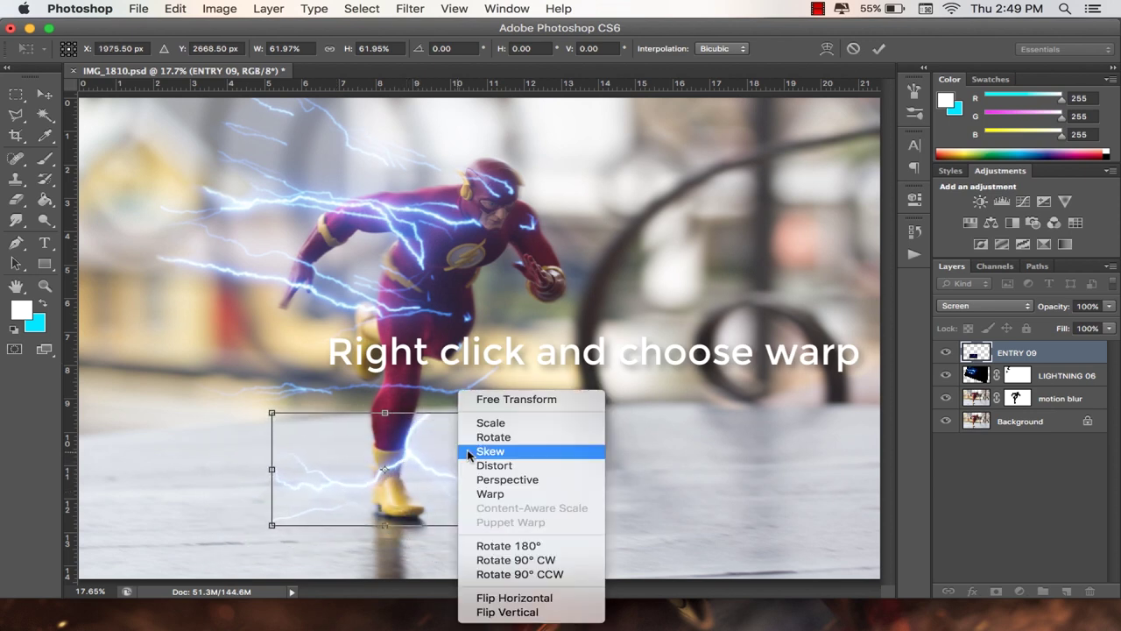
pyautogui.click(477, 495)
pyautogui.moveTo(274, 487); pyautogui.dragTo(308, 465)
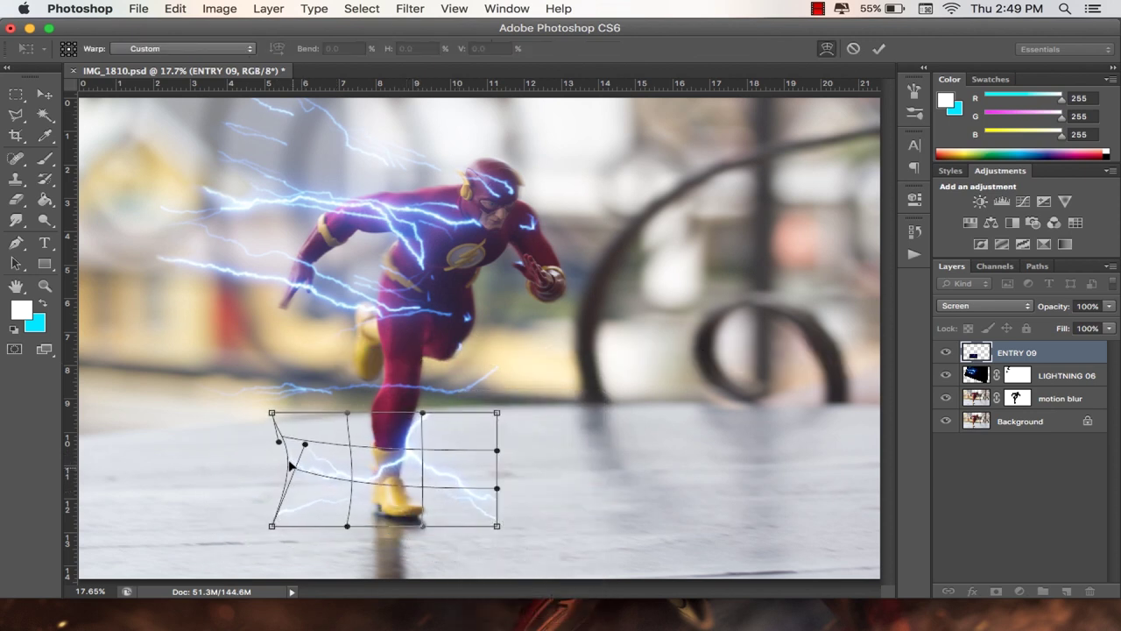
pyautogui.moveTo(494, 487)
pyautogui.mouseDown()
pyautogui.moveTo(453, 513)
pyautogui.moveTo(277, 561)
pyautogui.mouseUp()
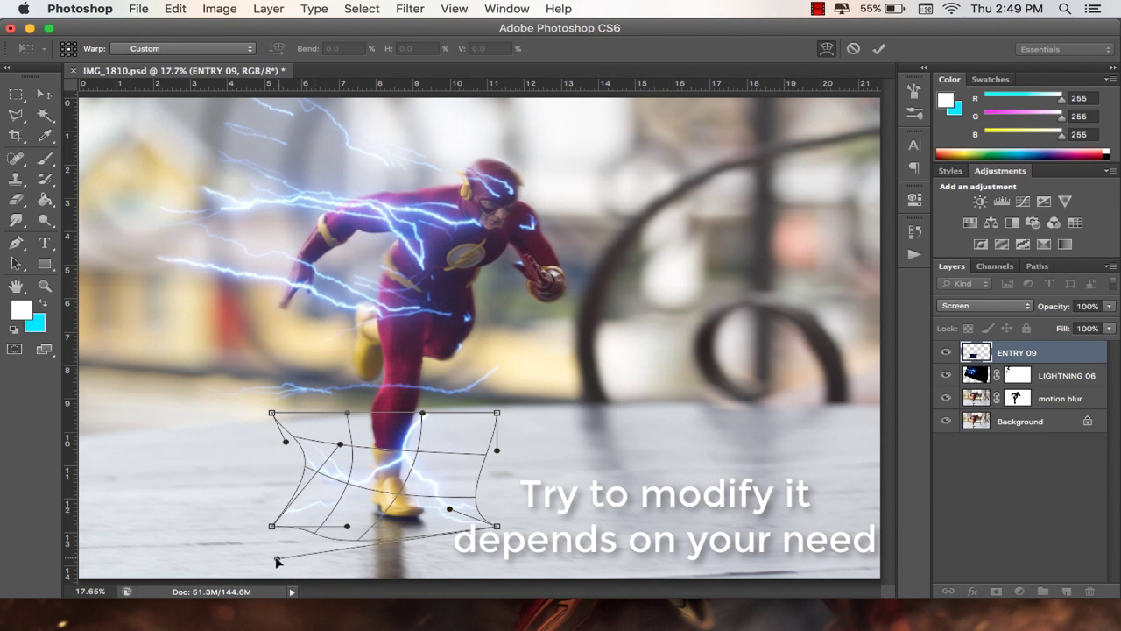
pyautogui.moveTo(495, 414)
pyautogui.mouseDown()
pyautogui.moveTo(514, 353)
pyautogui.moveTo(526, 351)
pyautogui.mouseUp()
pyautogui.press('Return')
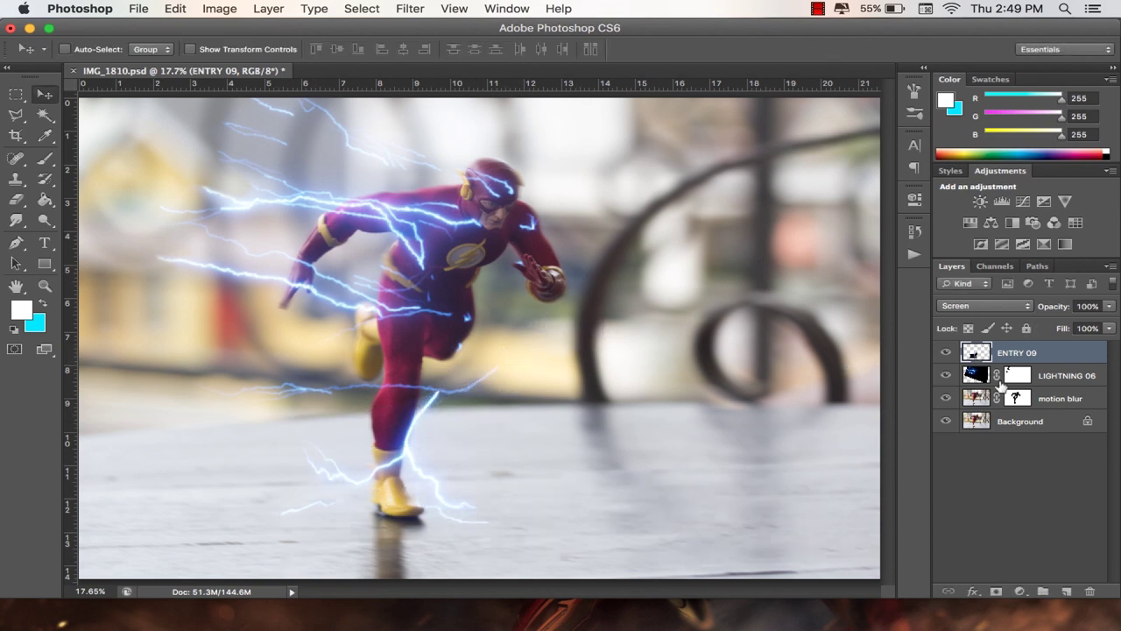
# - Warp LIGHTNING 06's right side, top edge and top-left corner
pyautogui.click(1062, 377)
pyautogui.hotkey('ctrl', 't')
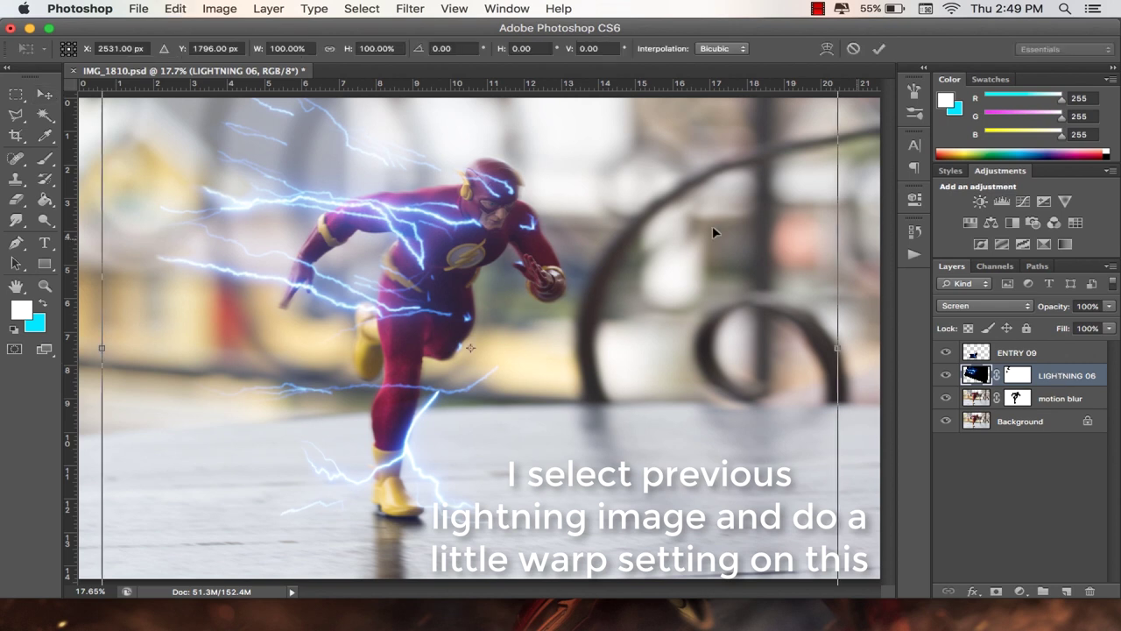
pyautogui.rightClick(521, 198)
pyautogui.click(571, 300)
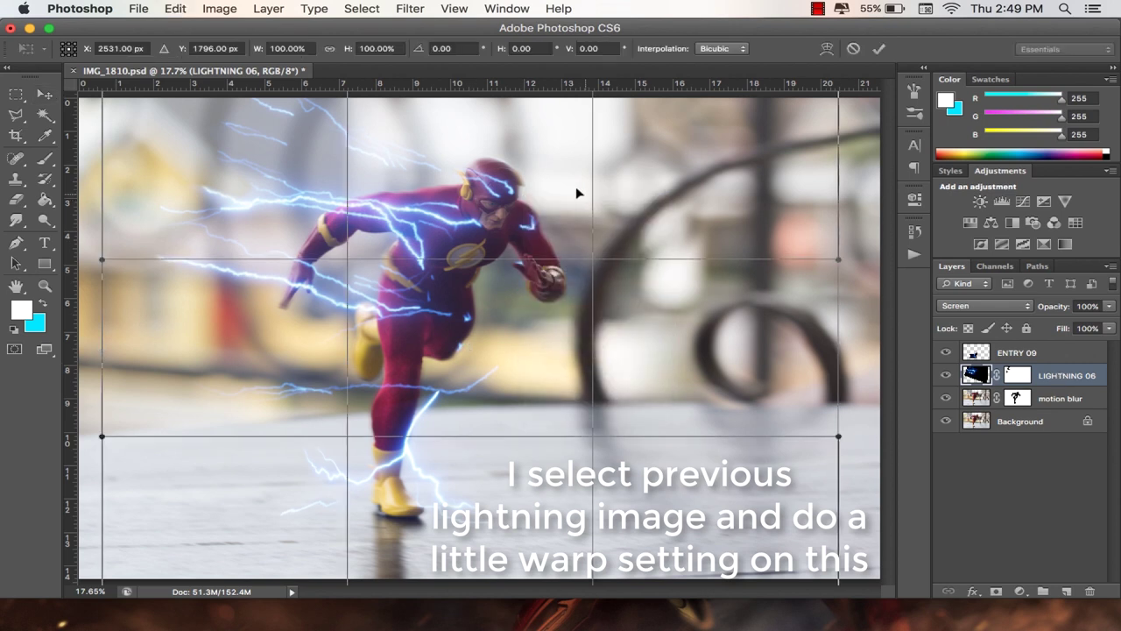
pyautogui.moveTo(836, 260); pyautogui.dragTo(827, 281)
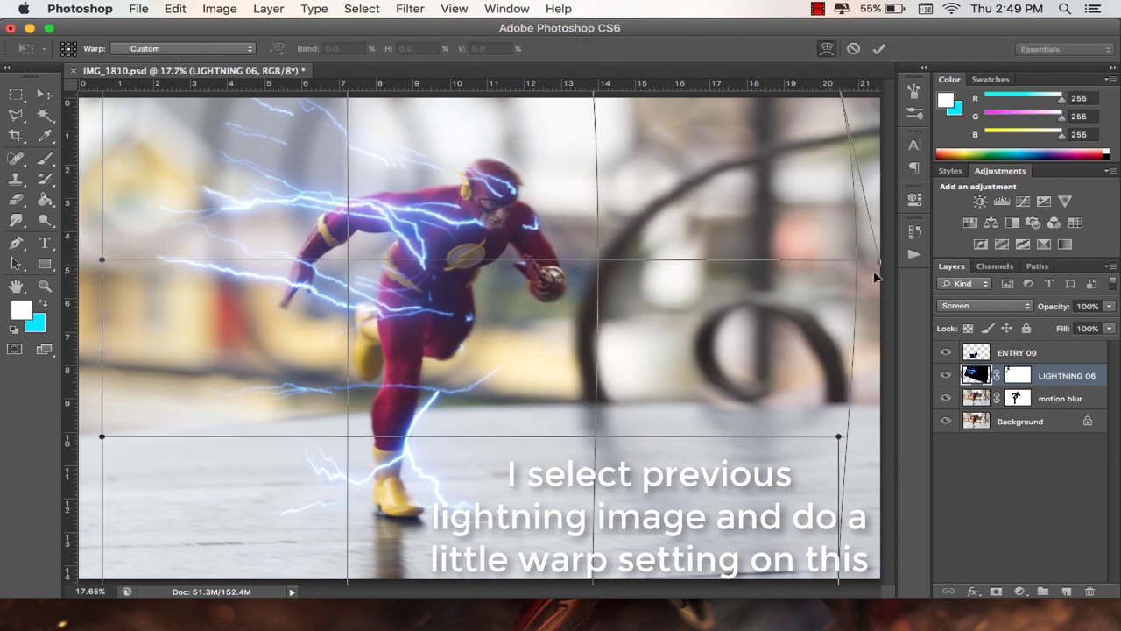
pyautogui.scroll(-2, 354, 162)
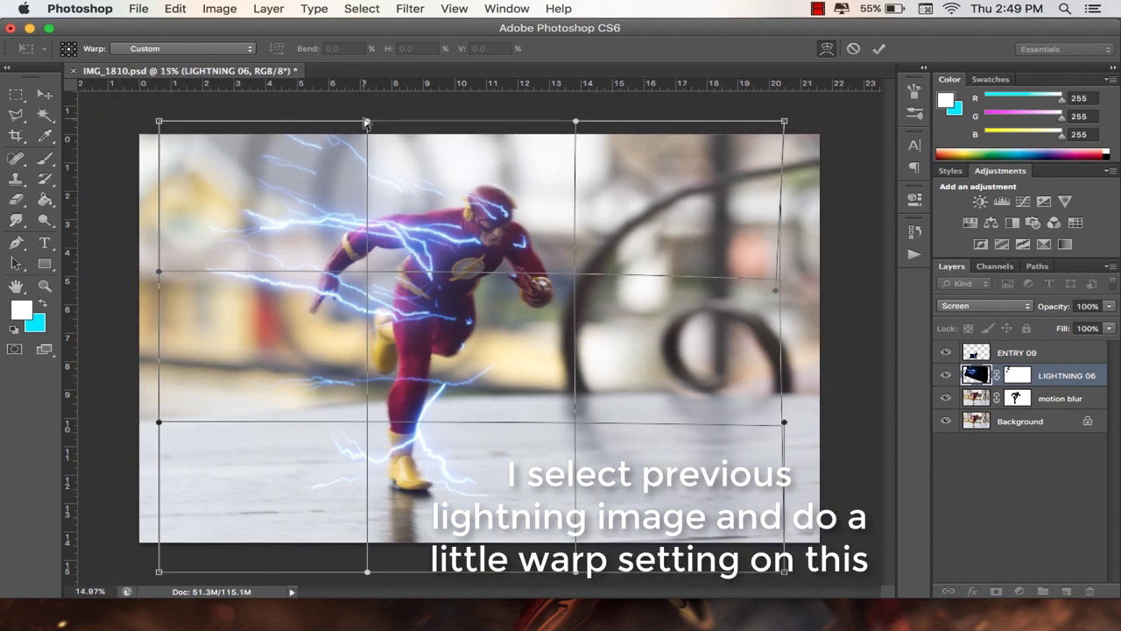
pyautogui.moveTo(355, 162)
pyautogui.mouseDown()
pyautogui.moveTo(384, 277)
pyautogui.moveTo(351, 279)
pyautogui.mouseUp()
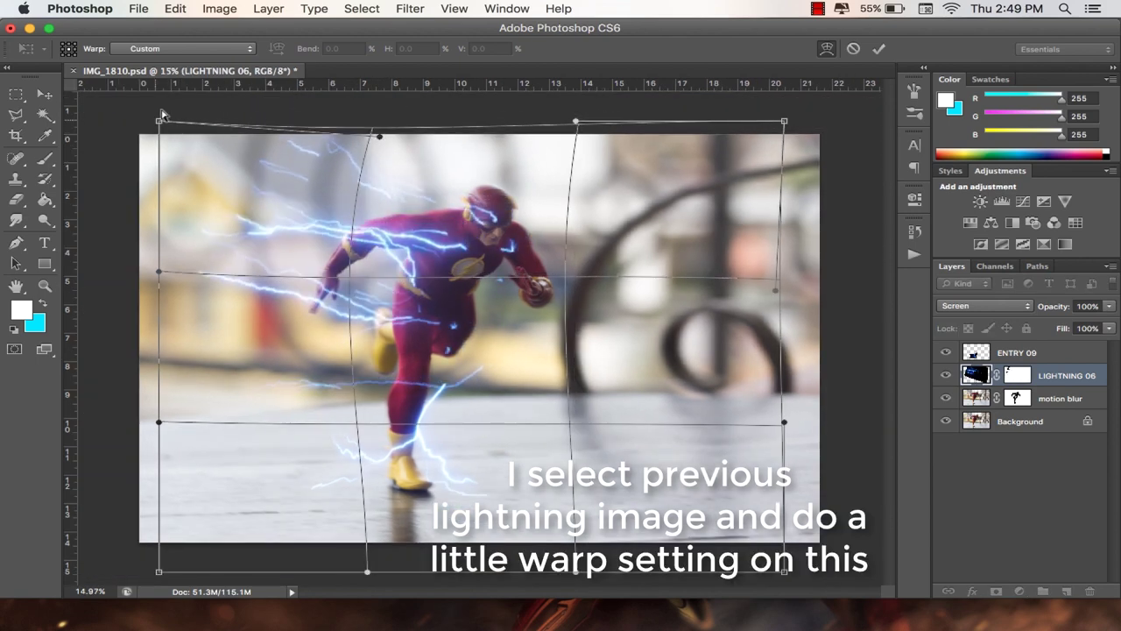
pyautogui.moveTo(162, 114); pyautogui.dragTo(156, 88)
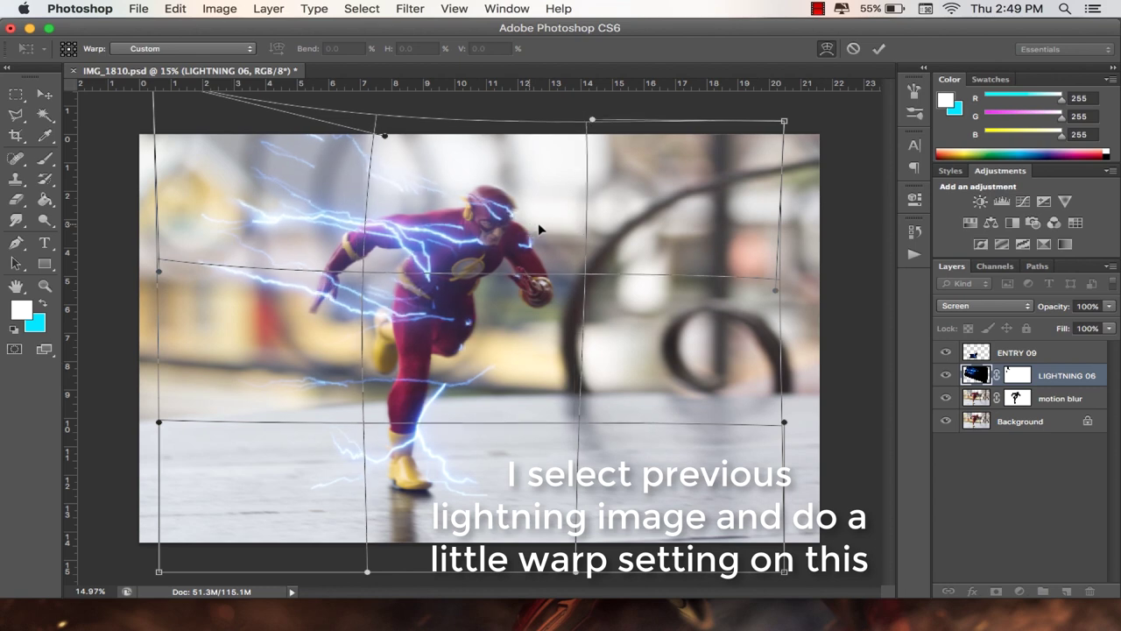
# - Bow LIGHTNING 06's middle and left side upward and commit the arched warp
pyautogui.moveTo(537, 222); pyautogui.dragTo(530, 220)
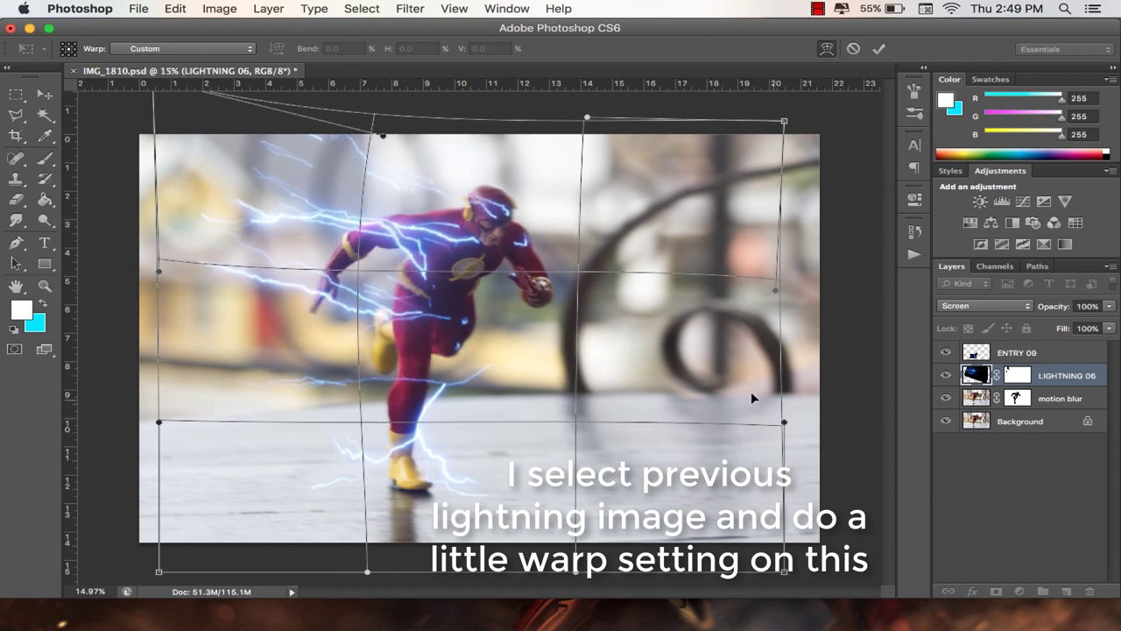
pyautogui.moveTo(578, 276); pyautogui.dragTo(505, 226)
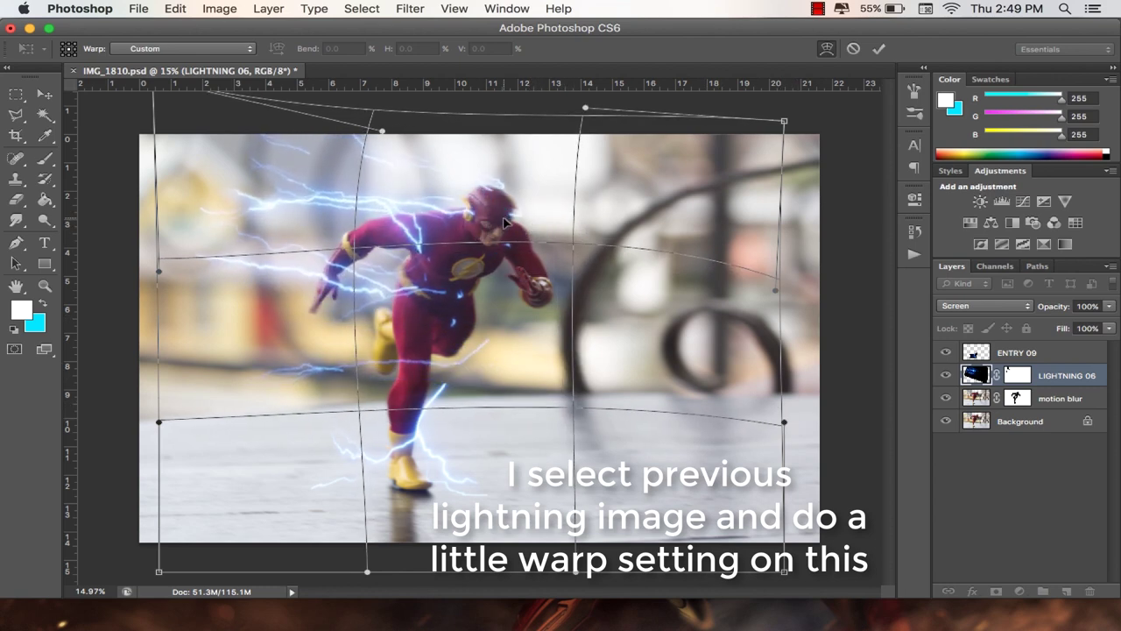
pyautogui.moveTo(584, 110); pyautogui.dragTo(612, 143)
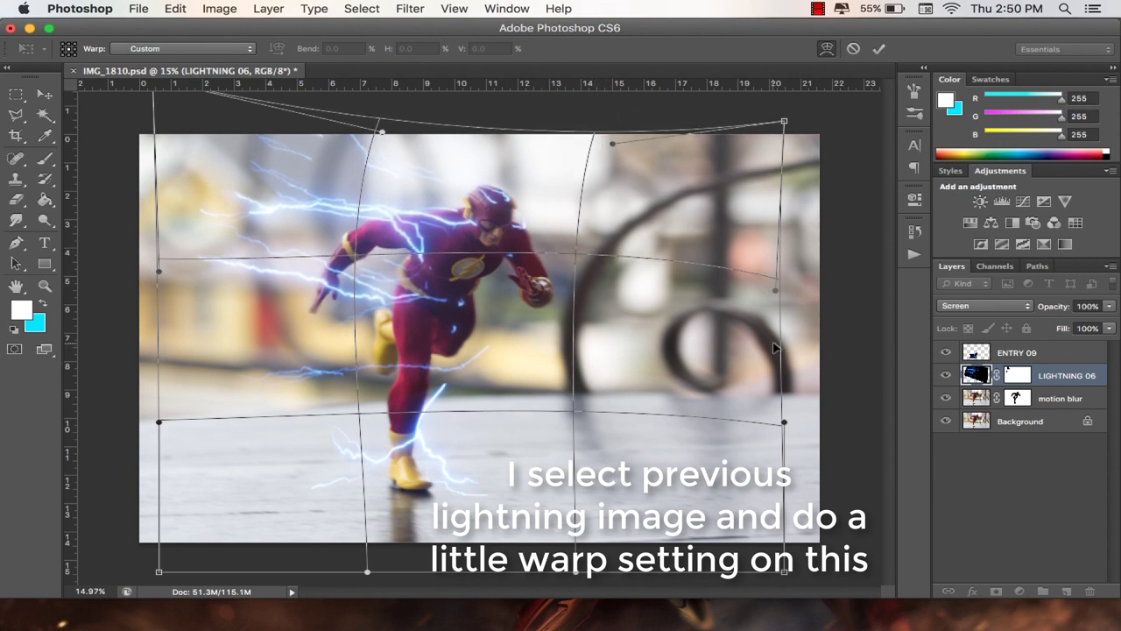
pyautogui.moveTo(159, 271)
pyautogui.mouseDown()
pyautogui.moveTo(151, 237)
pyautogui.moveTo(180, 211)
pyautogui.mouseUp()
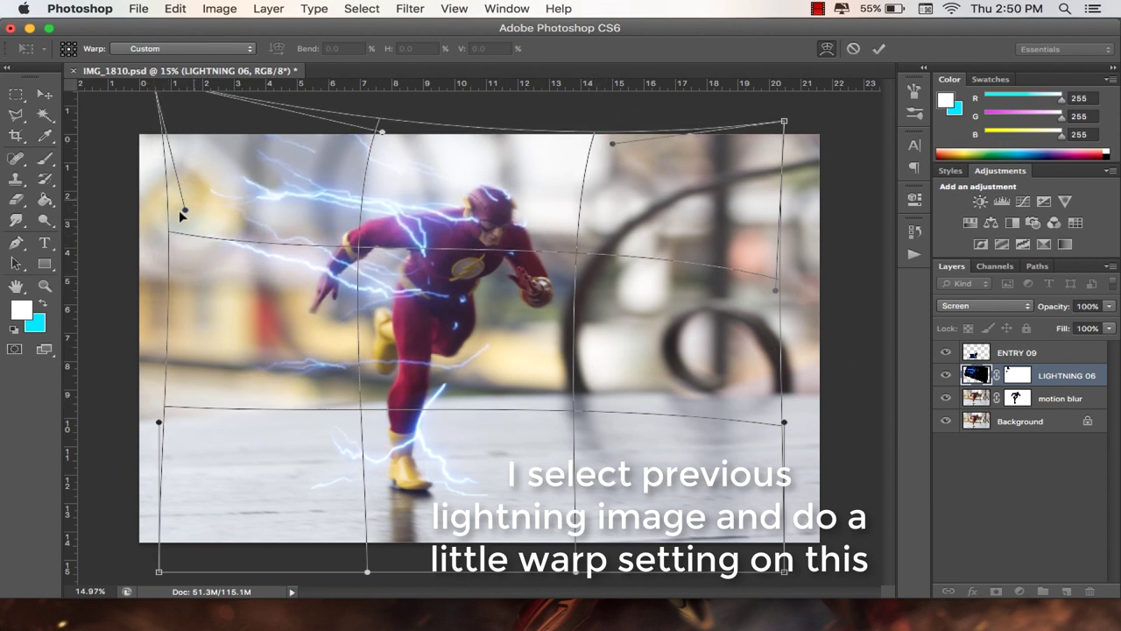
pyautogui.scroll(-2, 197, 170)
pyautogui.moveTo(205, 124); pyautogui.dragTo(208, 112)
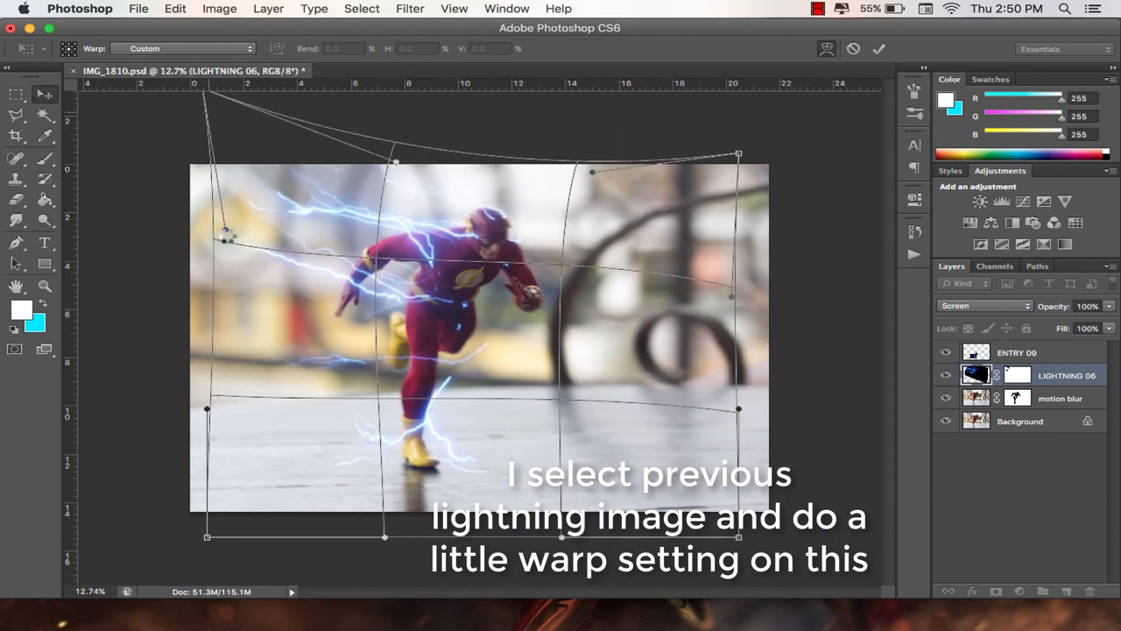
pyautogui.press('Return')
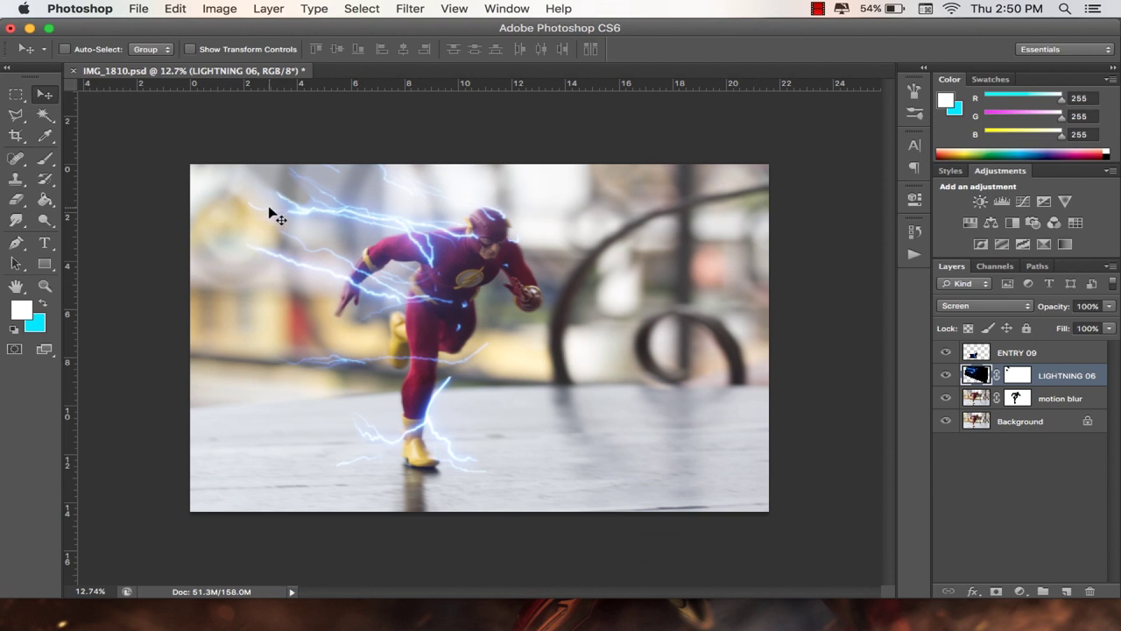
pyautogui.moveTo(1024, 360); pyautogui.dragTo(1021, 376)
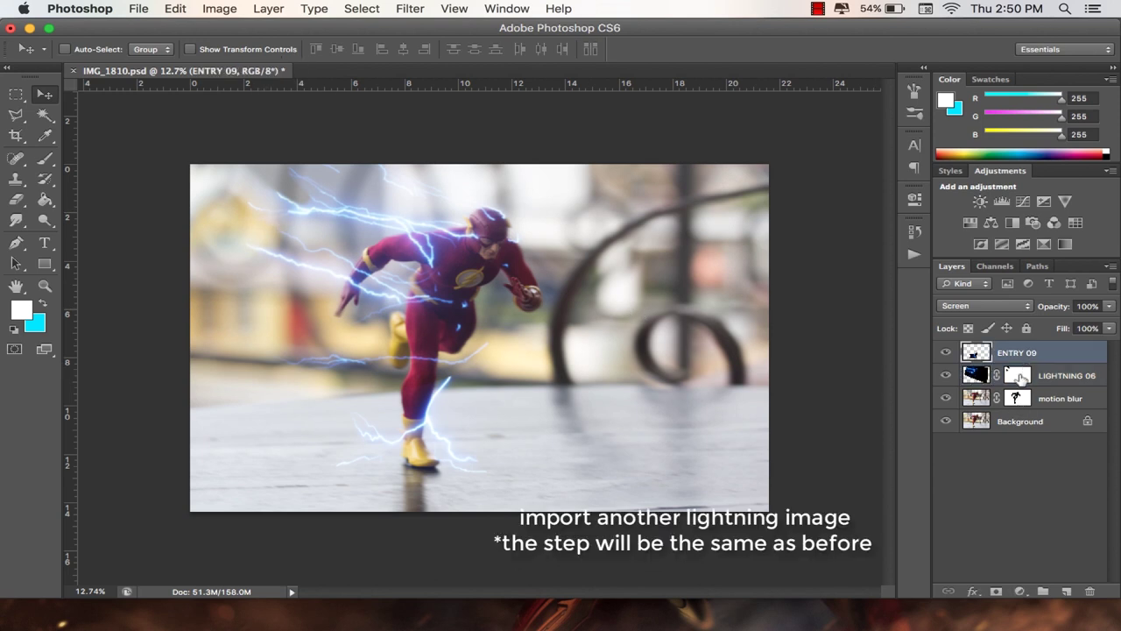
# - Place IMG_1202 from the lightning folder and blend it in Screen mode
pyautogui.click(112, 593)
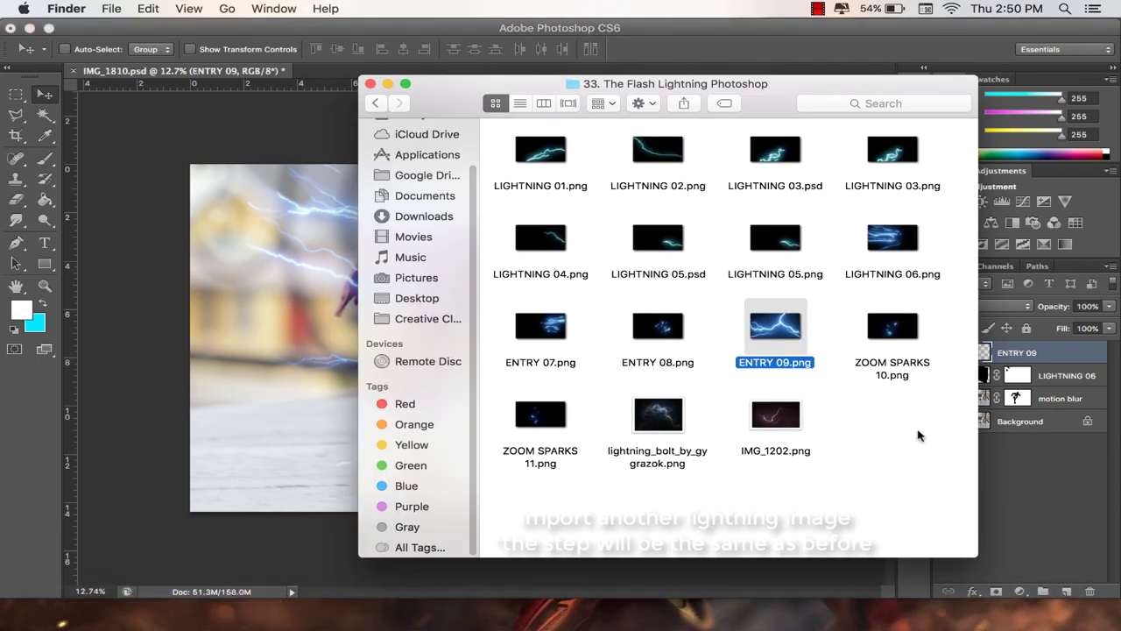
pyautogui.moveTo(758, 419)
pyautogui.mouseDown()
pyautogui.moveTo(329, 311)
pyautogui.moveTo(285, 283)
pyautogui.mouseUp()
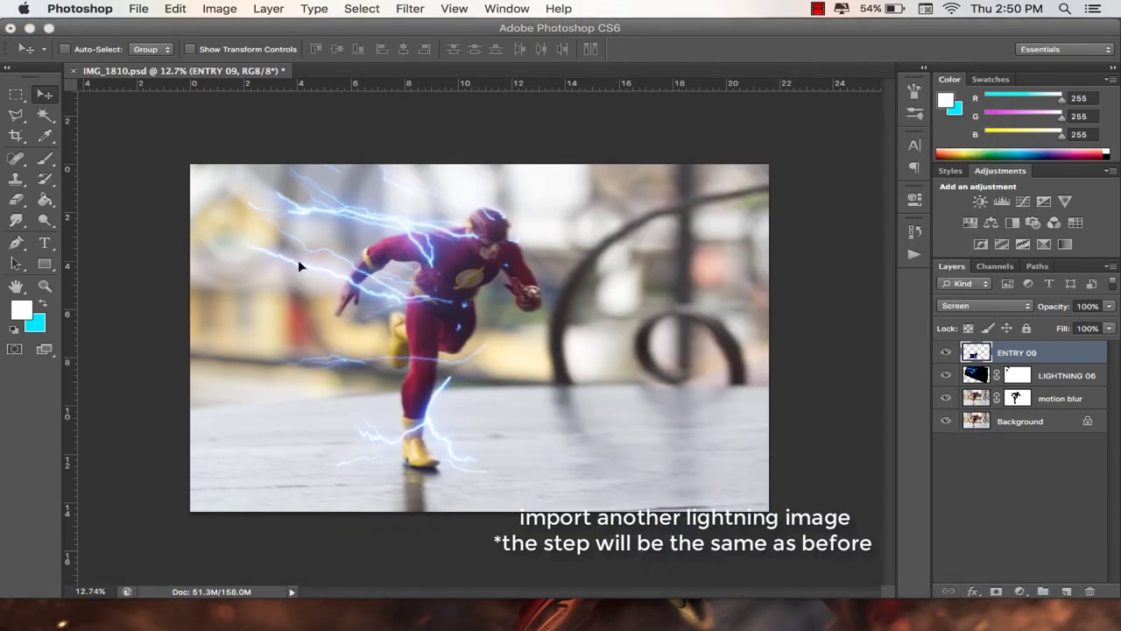
pyautogui.click(972, 307)
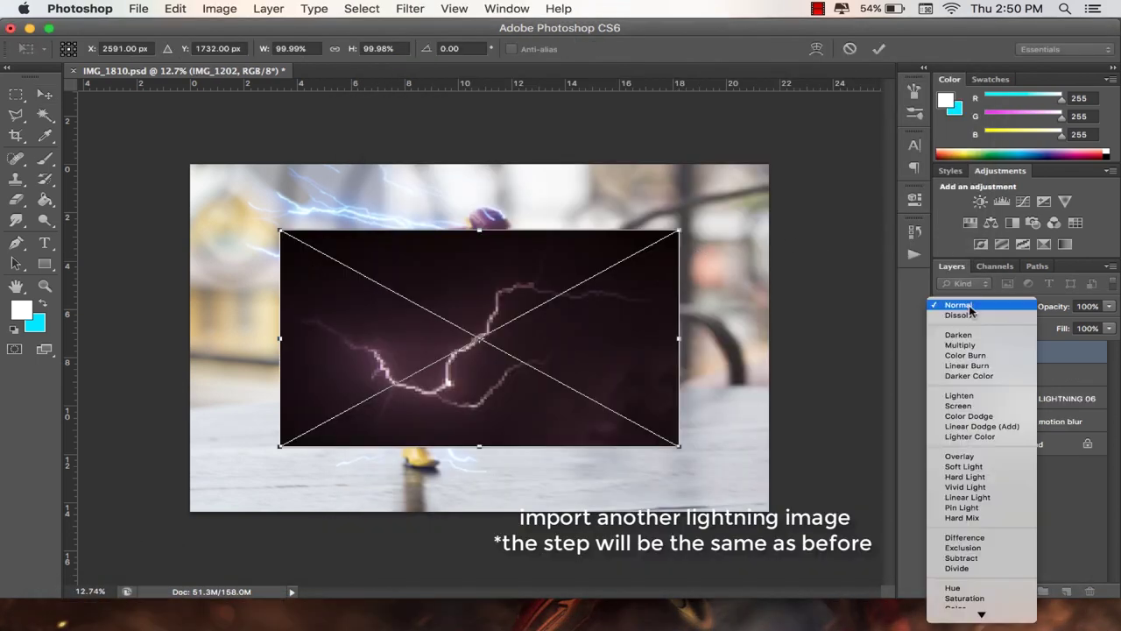
pyautogui.click(977, 406)
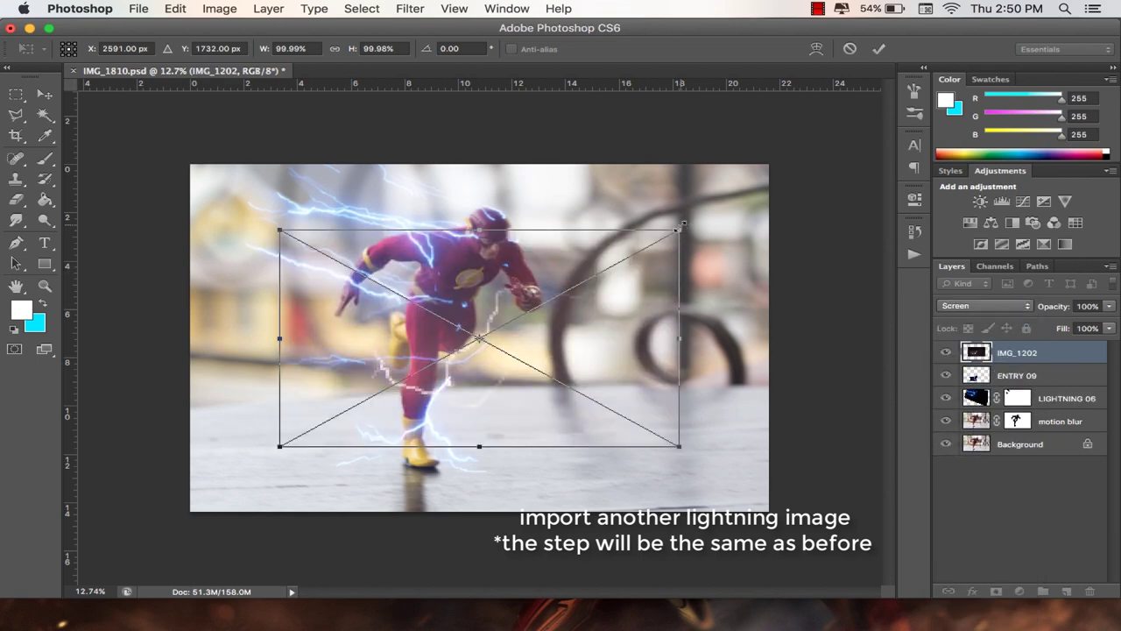
# - Scale IMG_1202 to about half, rotate it about -40° and position it by the fist
pyautogui.moveTo(682, 224)
pyautogui.mouseDown()
pyautogui.moveTo(491, 301)
pyautogui.moveTo(332, 263)
pyautogui.mouseUp()
pyautogui.moveTo(429, 419); pyautogui.dragTo(554, 322)
pyautogui.moveTo(620, 179); pyautogui.dragTo(700, 222)
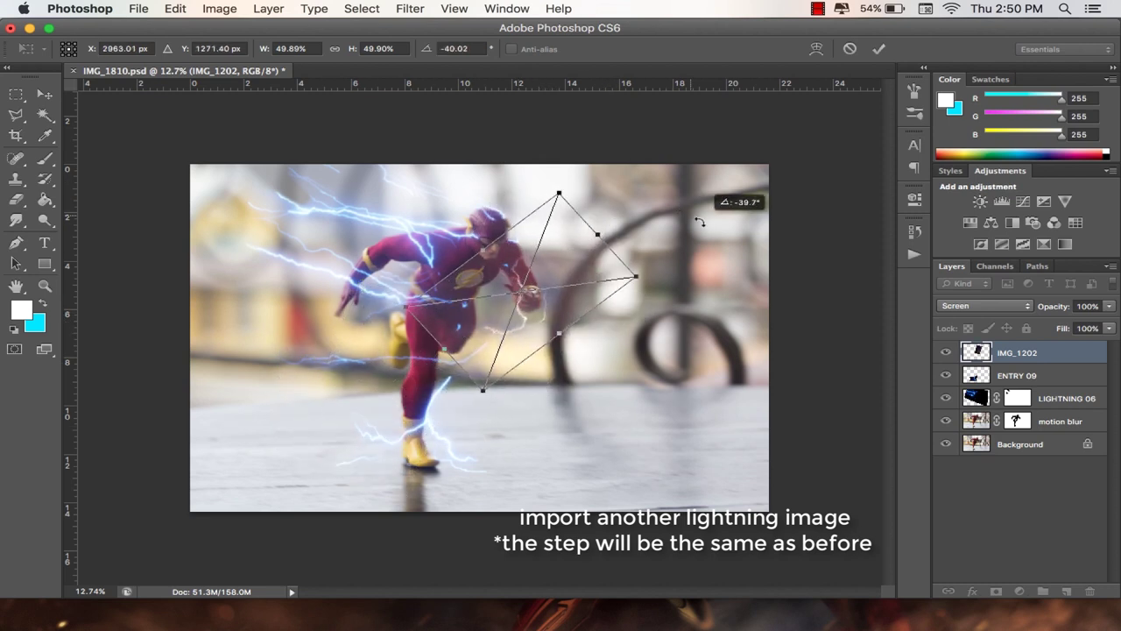
pyautogui.moveTo(543, 287); pyautogui.dragTo(558, 275)
pyautogui.press('Return')
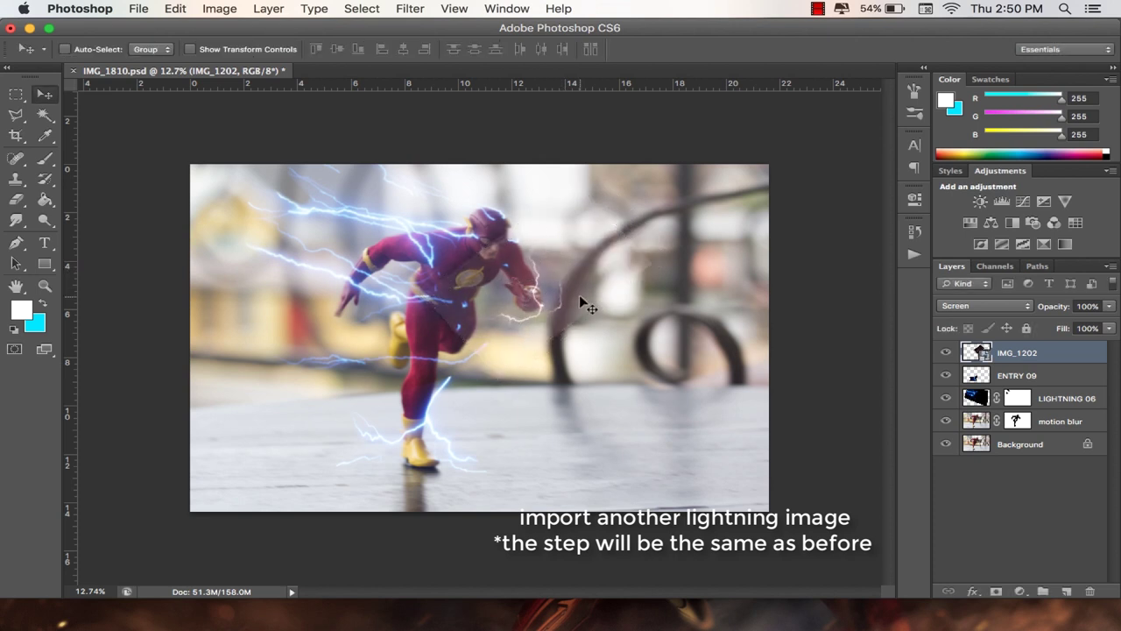
# - Zoom in on the figure's hand and rasterize the IMG_1202 layer
pyautogui.click(44, 286)
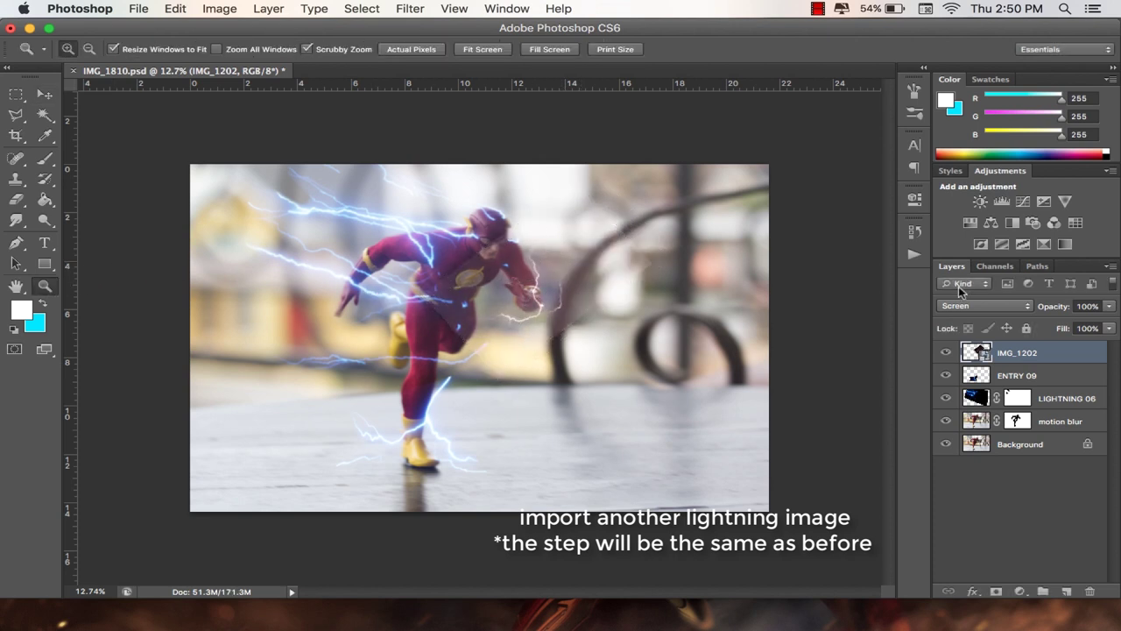
pyautogui.click(519, 271)
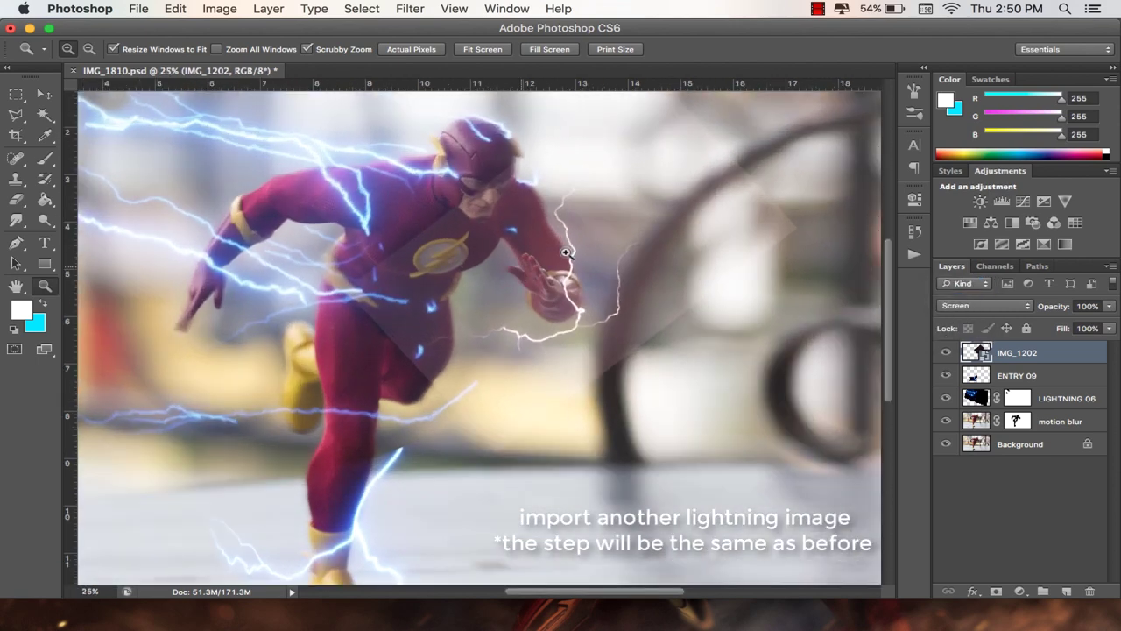
pyautogui.scroll(1, 613, 211)
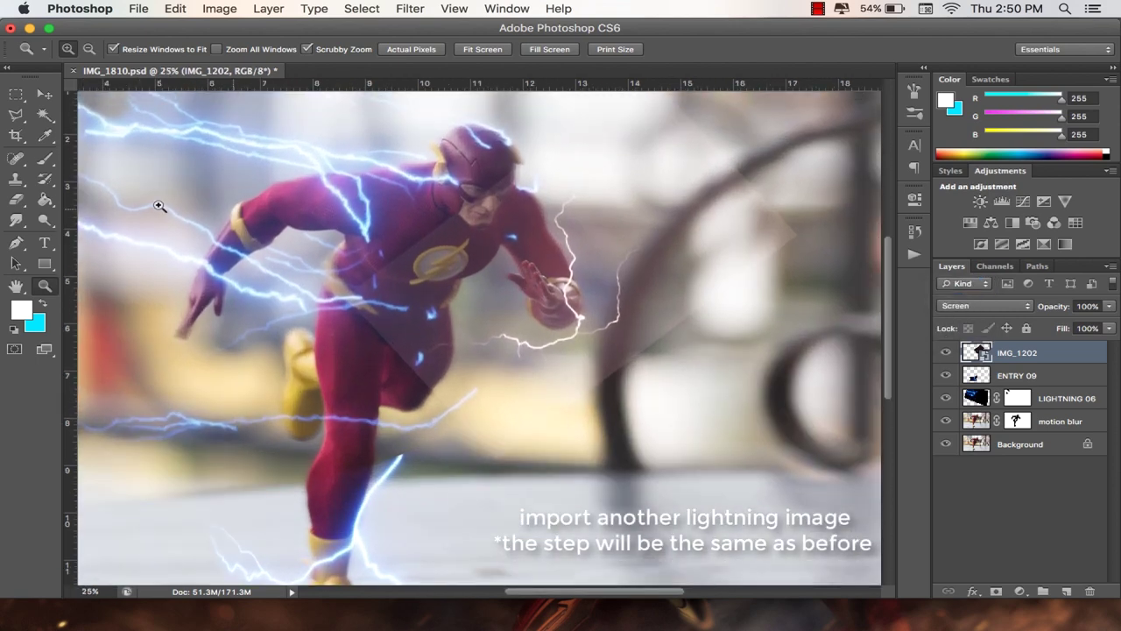
pyautogui.rightClick(996, 349)
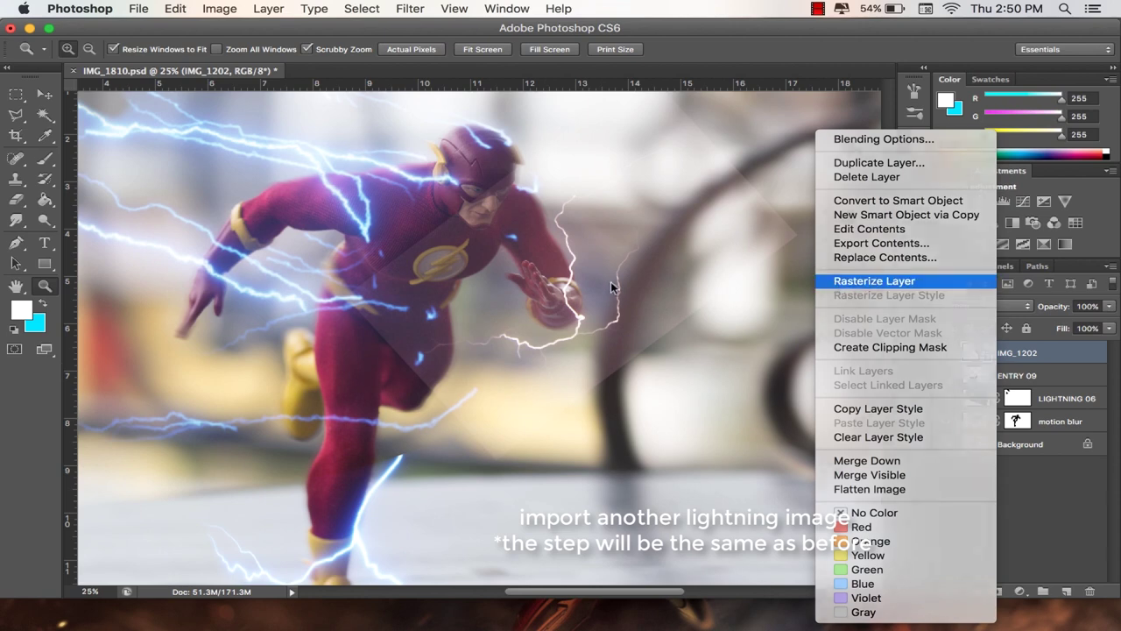
pyautogui.click(876, 282)
# - Brighten IMG_1202's midtones to 0.54 with Levels
pyautogui.hotkey('ctrl', 'l')
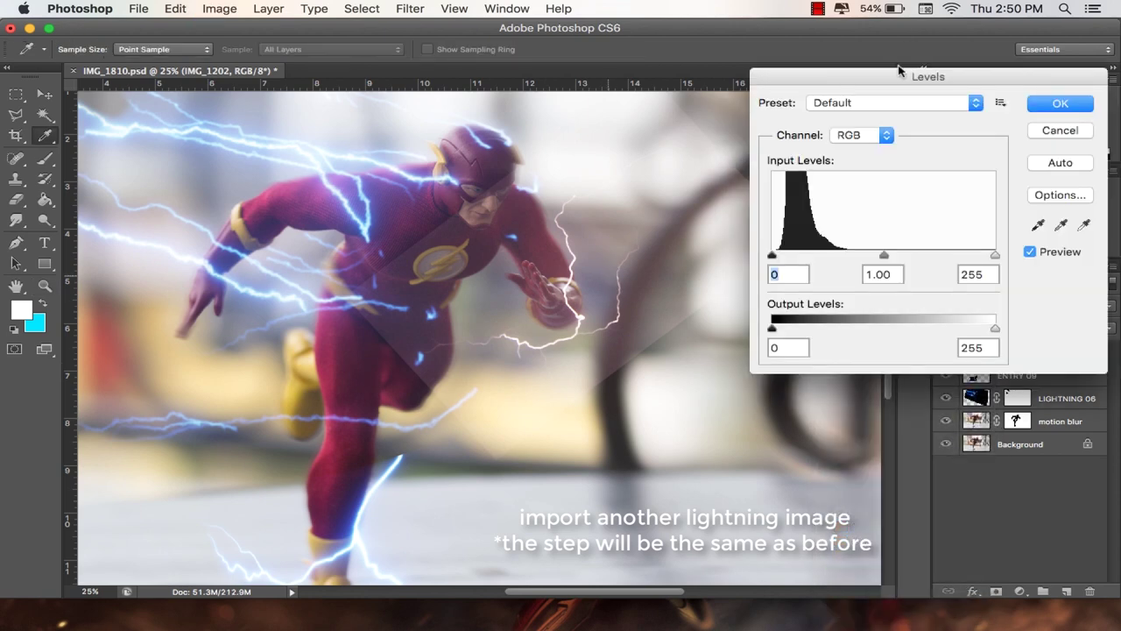
pyautogui.moveTo(882, 256)
pyautogui.mouseDown()
pyautogui.moveTo(940, 254)
pyautogui.moveTo(917, 256)
pyautogui.moveTo(927, 259)
pyautogui.mouseUp()
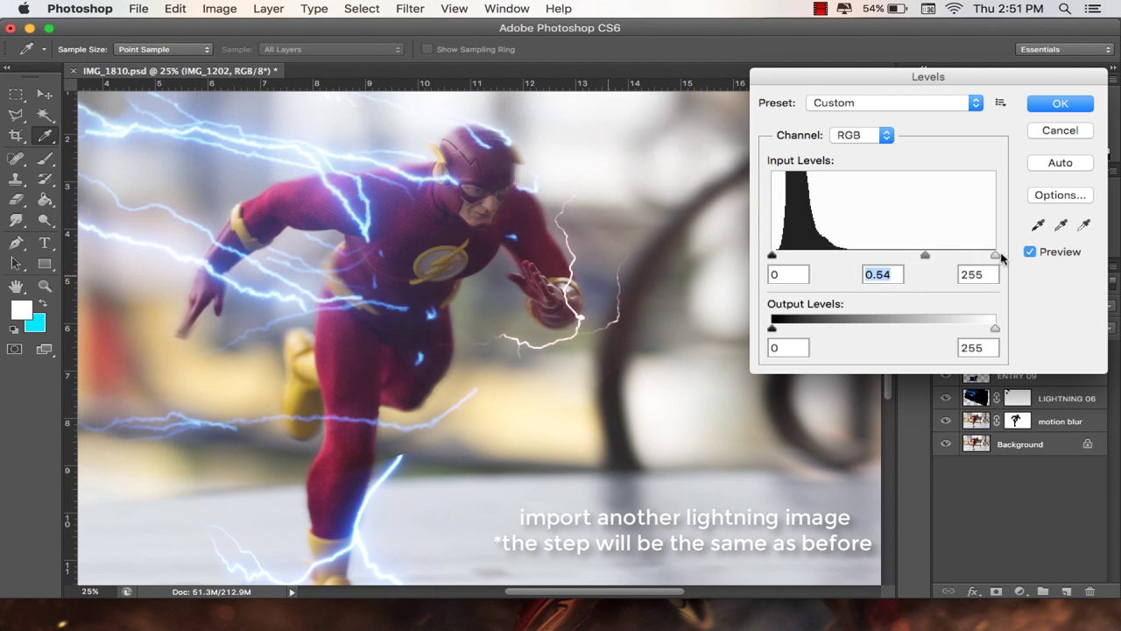
pyautogui.click(998, 254)
pyautogui.click(1059, 104)
# - Set IMG_1202's Hue/Saturation to hue +180, saturation +33, lightness -4
pyautogui.press('super+u')
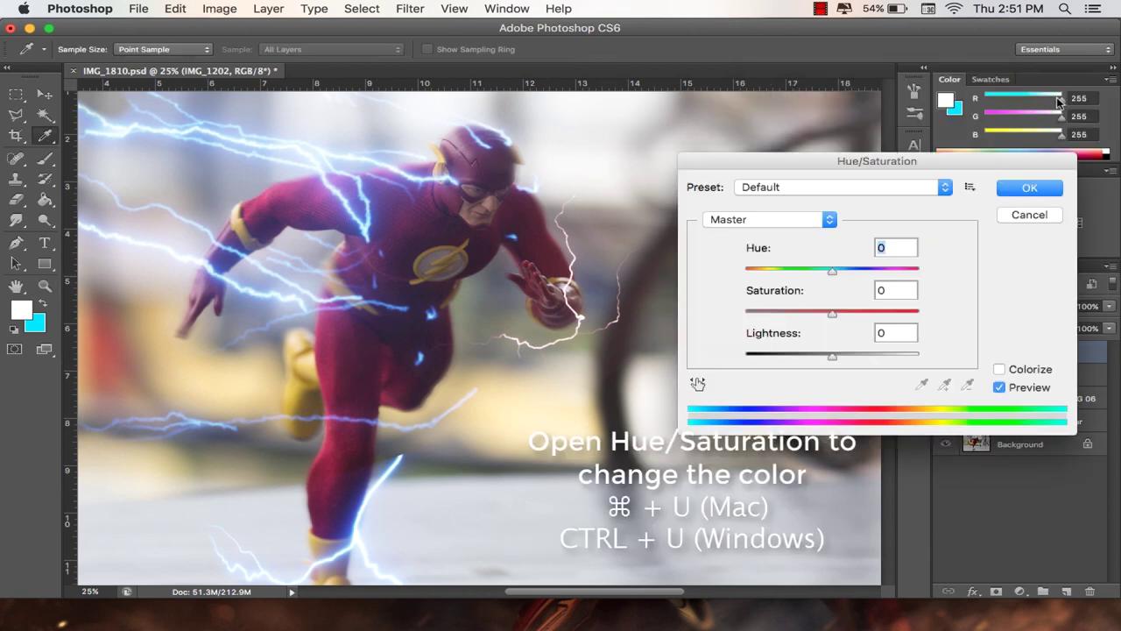
pyautogui.moveTo(831, 273)
pyautogui.mouseDown()
pyautogui.moveTo(761, 278)
pyautogui.moveTo(916, 283)
pyautogui.moveTo(743, 280)
pyautogui.mouseUp()
pyautogui.moveTo(832, 313); pyautogui.dragTo(920, 312)
pyautogui.moveTo(750, 270); pyautogui.dragTo(941, 290)
pyautogui.moveTo(874, 317); pyautogui.dragTo(831, 315)
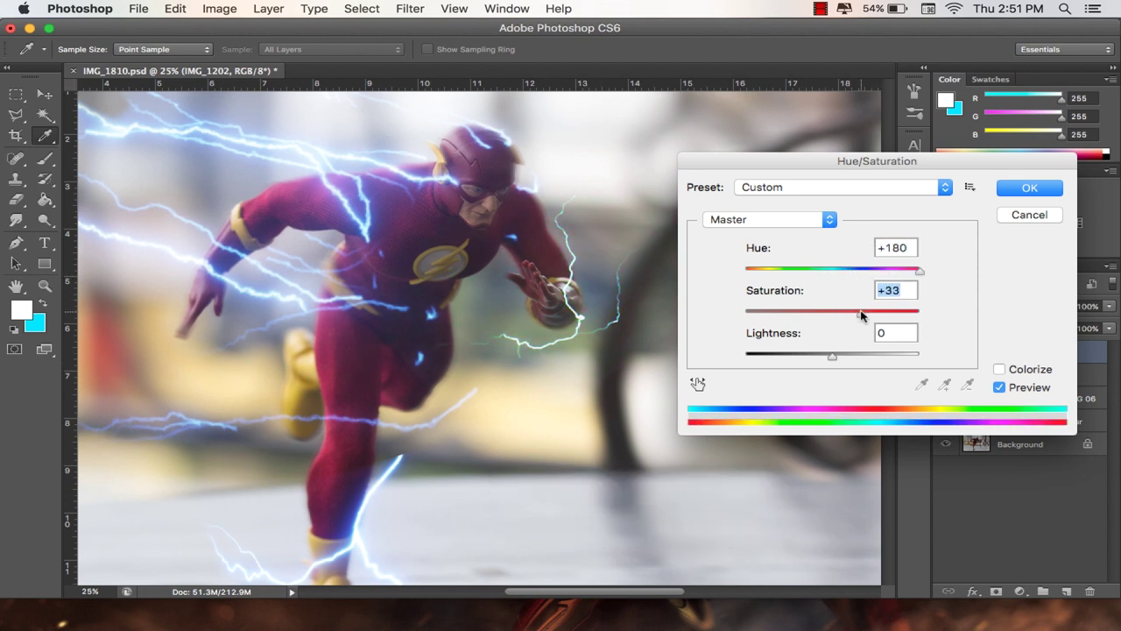
pyautogui.moveTo(813, 357)
pyautogui.mouseDown()
pyautogui.moveTo(791, 363)
pyautogui.moveTo(846, 368)
pyautogui.moveTo(805, 363)
pyautogui.moveTo(829, 368)
pyautogui.mouseUp()
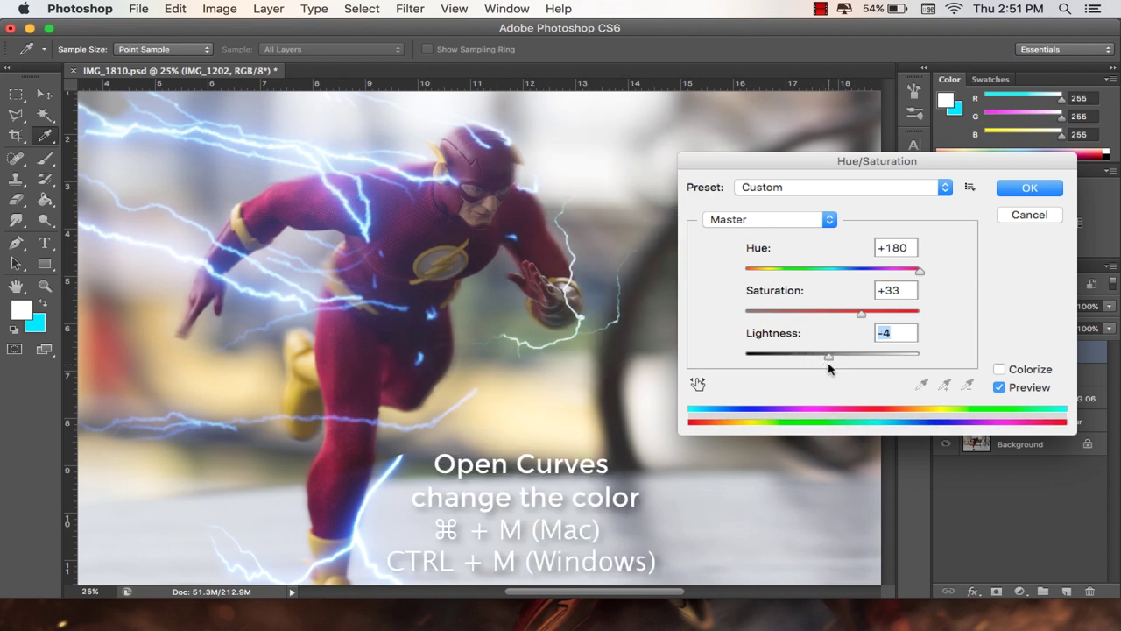
# - Apply the Hue/Saturation change, then raise the Blue and RGB curves on IMG_1202
pyautogui.click(1030, 190)
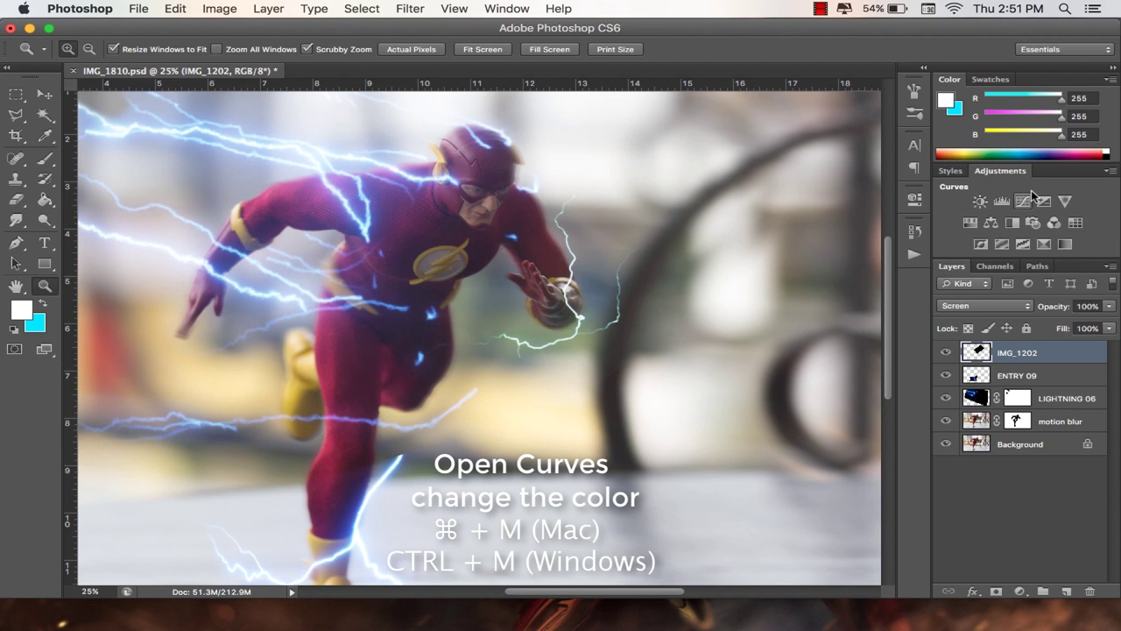
pyautogui.press('super+m')
pyautogui.click(720, 163)
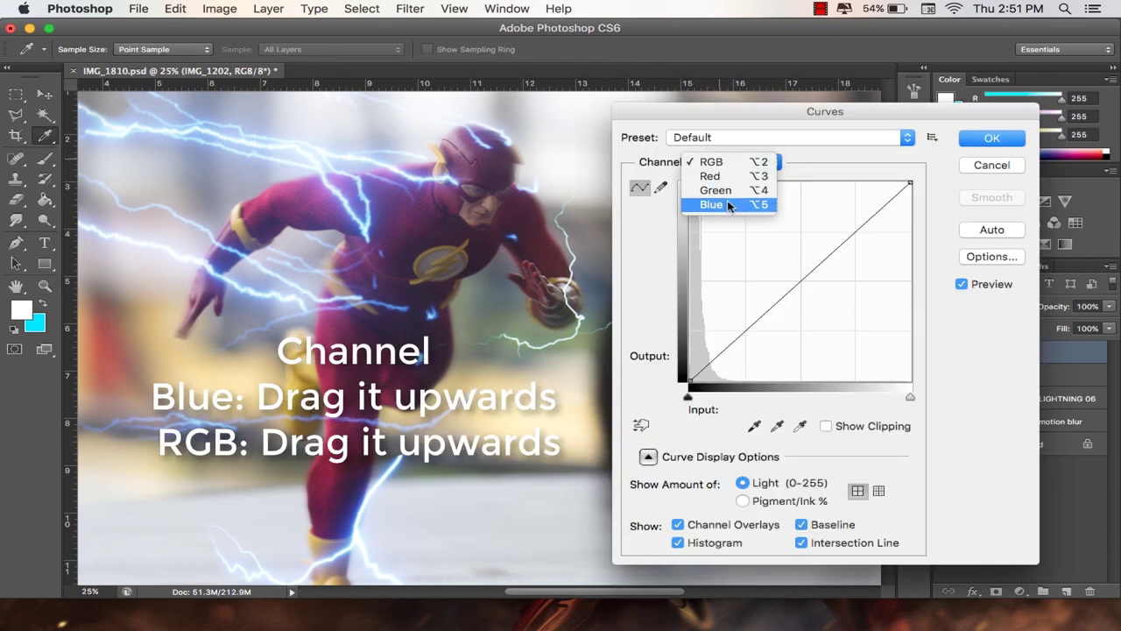
pyautogui.click(725, 207)
pyautogui.moveTo(803, 283)
pyautogui.mouseDown()
pyautogui.moveTo(777, 230)
pyautogui.moveTo(780, 205)
pyautogui.moveTo(796, 219)
pyautogui.mouseUp()
pyautogui.click(735, 161)
pyautogui.click(711, 118)
pyautogui.moveTo(797, 284); pyautogui.dragTo(796, 252)
pyautogui.press('Return')
# - Lower IMG_1202's Levels white point to 228 and shift its hue by +5
pyautogui.press('z')
pyautogui.hotkey('ctrl', 'l')
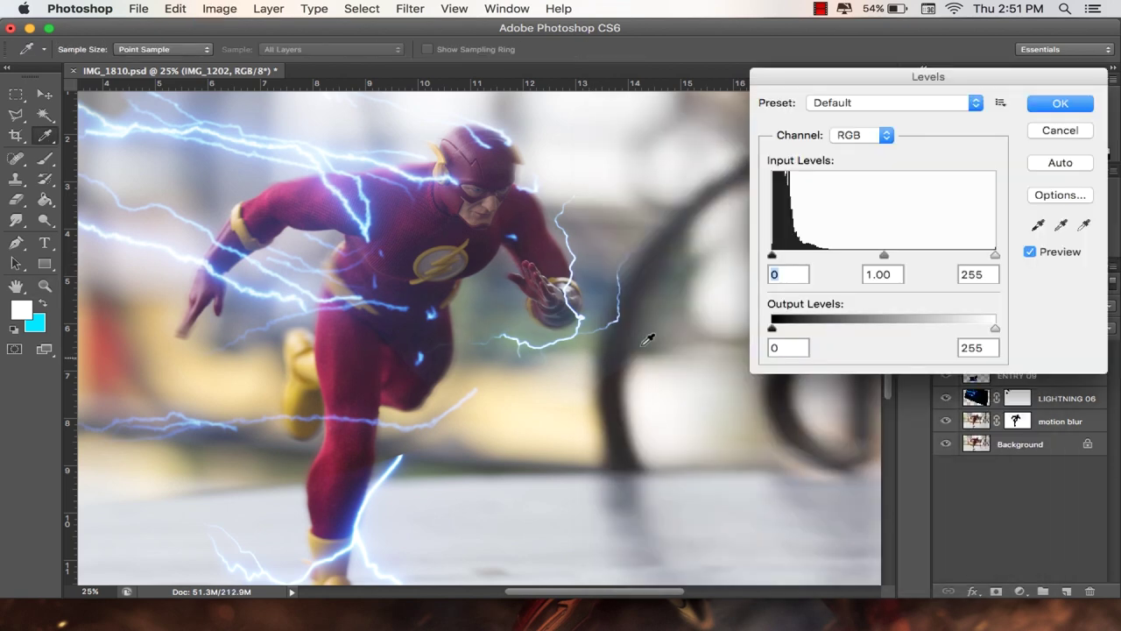
pyautogui.moveTo(995, 254); pyautogui.dragTo(958, 255)
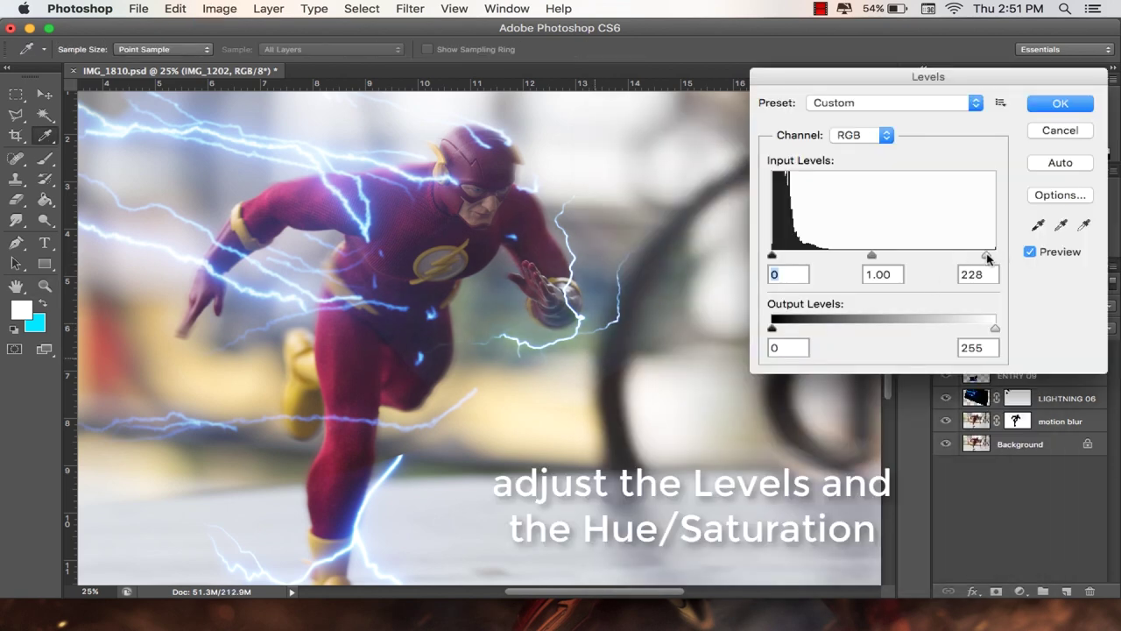
pyautogui.click(1060, 129)
pyautogui.hotkey('ctrl', 'u')
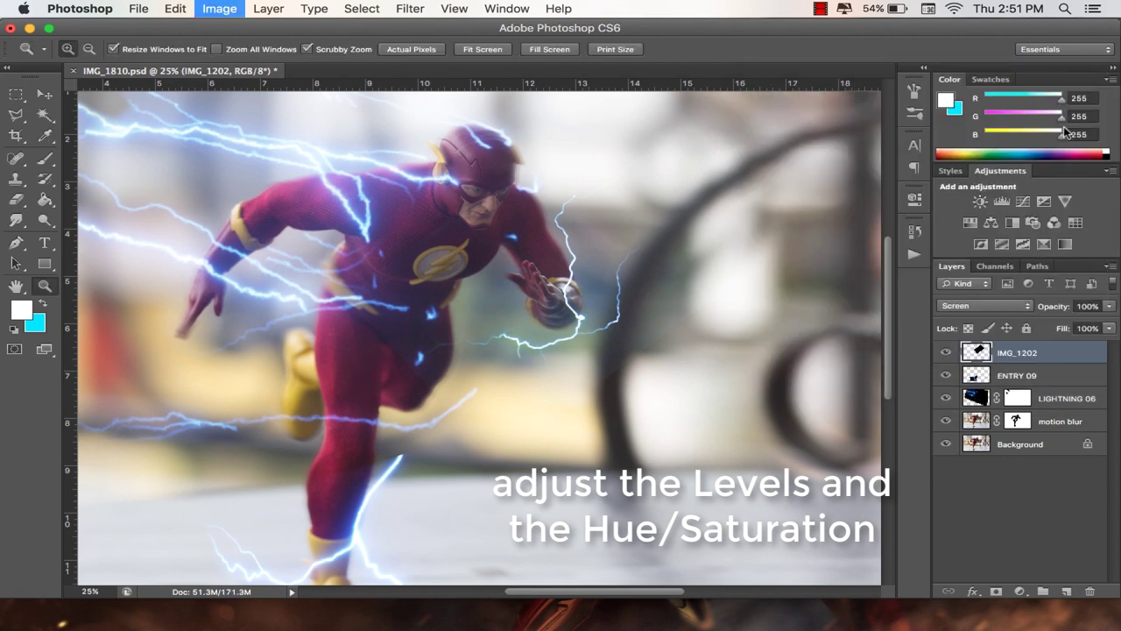
pyautogui.moveTo(831, 270)
pyautogui.mouseDown()
pyautogui.moveTo(820, 272)
pyautogui.moveTo(835, 274)
pyautogui.mouseUp()
pyautogui.click(1040, 191)
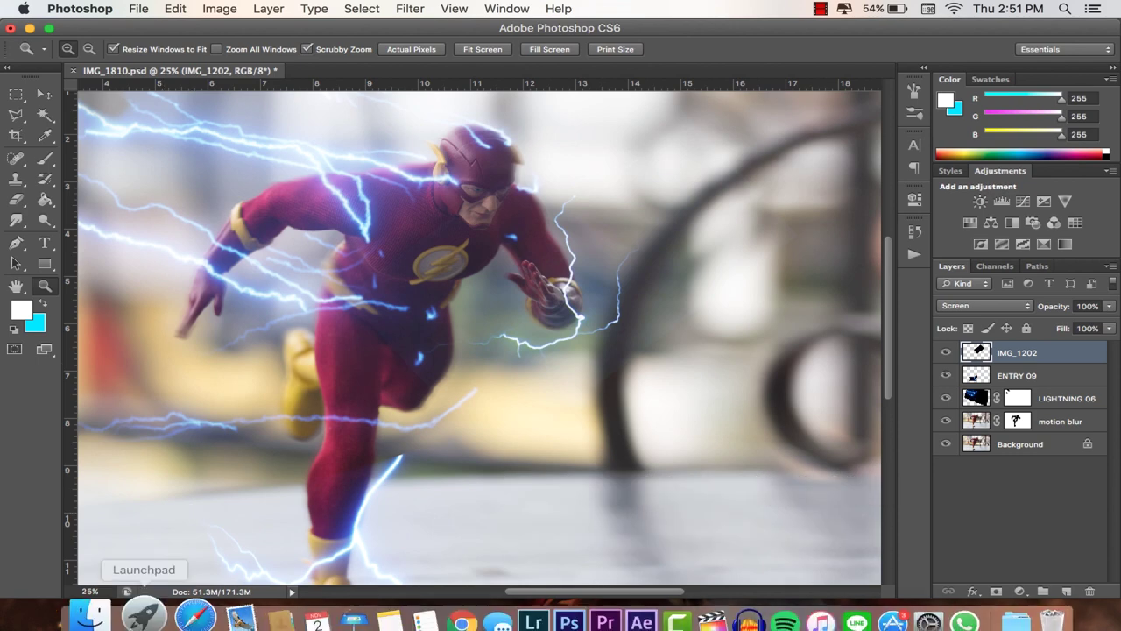
# - Place ZOOM SPARKS 11 from the lightning folder in Screen blend mode
pyautogui.click(88, 613)
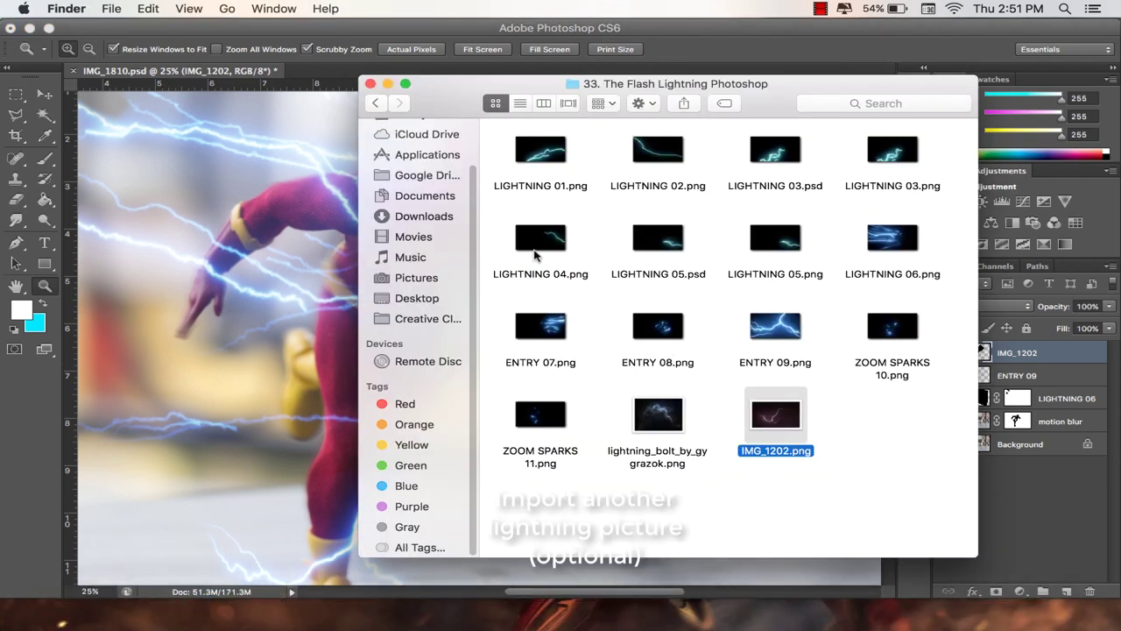
pyautogui.moveTo(570, 410); pyautogui.dragTo(309, 283)
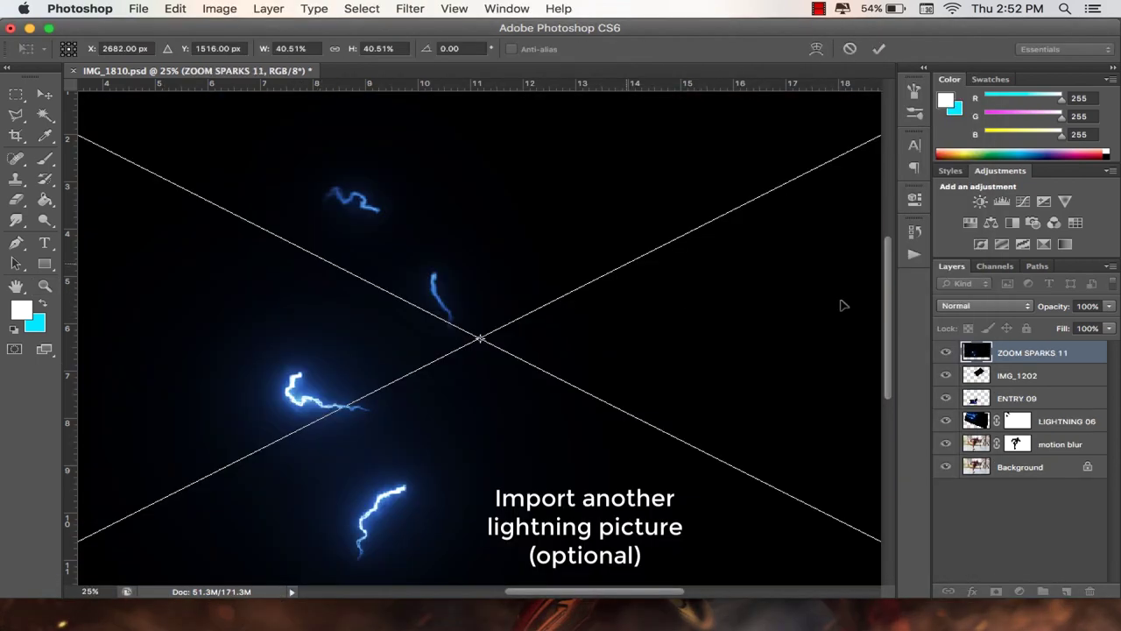
pyautogui.click(986, 305)
pyautogui.click(928, 400)
# - Scale the sparks to about half, then tilt and position them across the figure
pyautogui.scroll(-3, 529, 262)
pyautogui.scroll(-3, 527, 256)
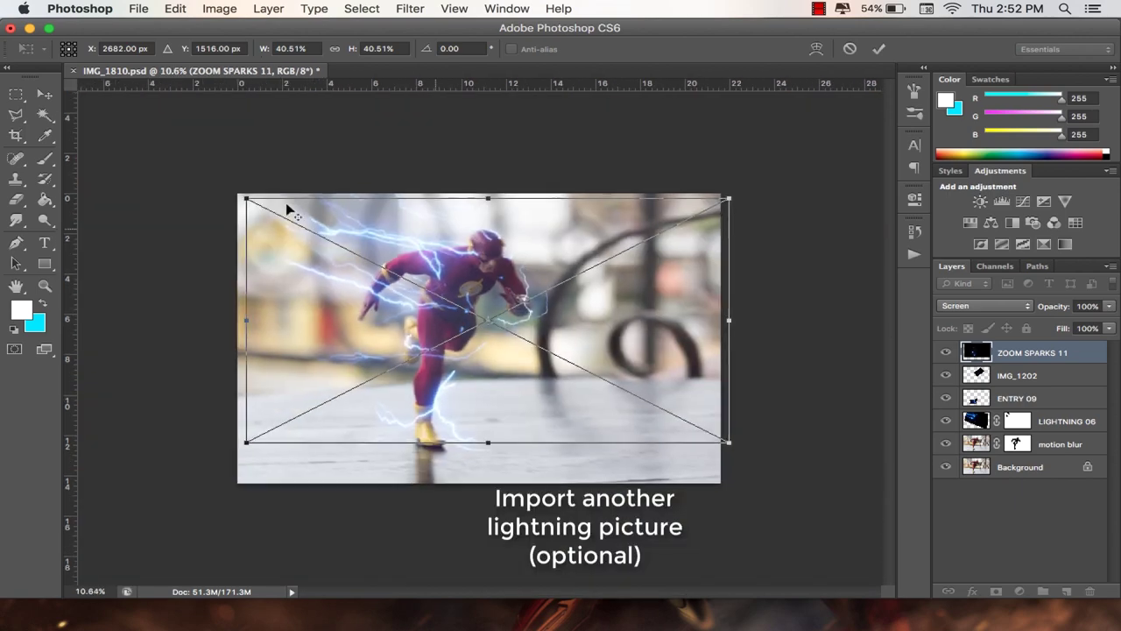
pyautogui.moveTo(237, 195); pyautogui.dragTo(479, 317)
pyautogui.scroll(2, 453, 257)
pyautogui.scroll(3, 784, 452)
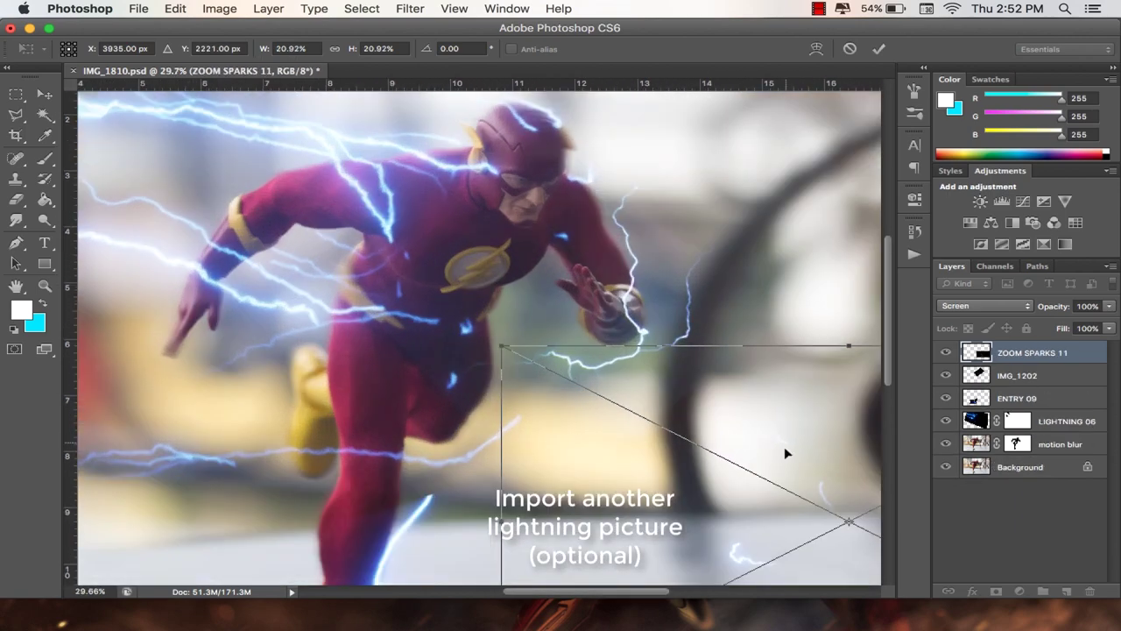
pyautogui.moveTo(783, 453); pyautogui.dragTo(567, 120)
pyautogui.moveTo(621, 405); pyautogui.dragTo(666, 456)
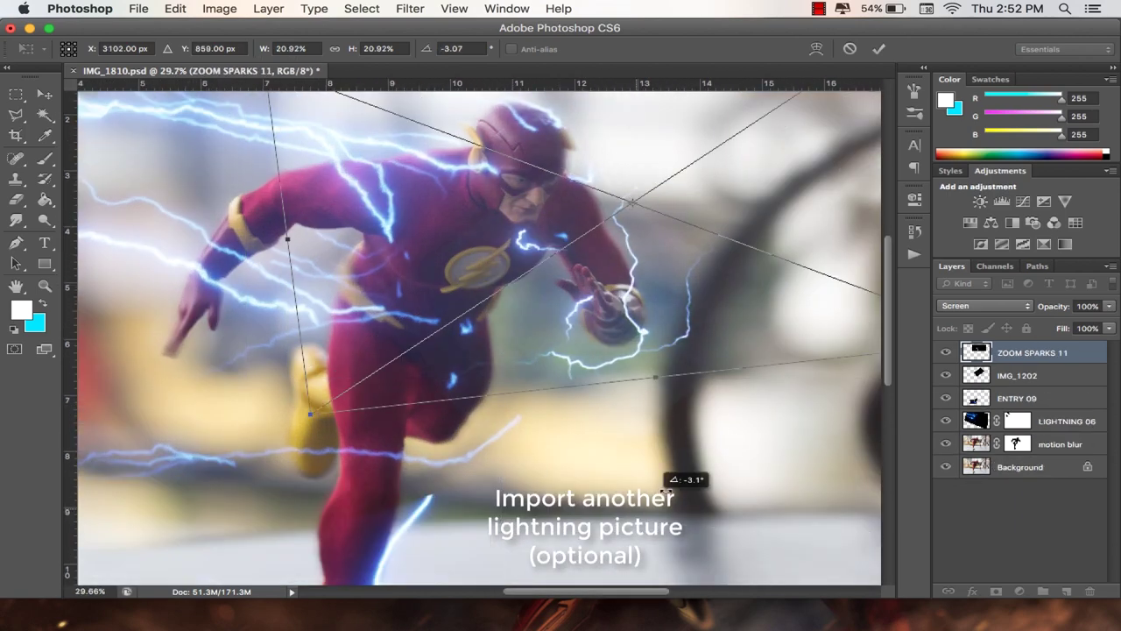
pyautogui.moveTo(673, 262)
pyautogui.mouseDown()
pyautogui.moveTo(547, 289)
pyautogui.moveTo(471, 397)
pyautogui.mouseUp()
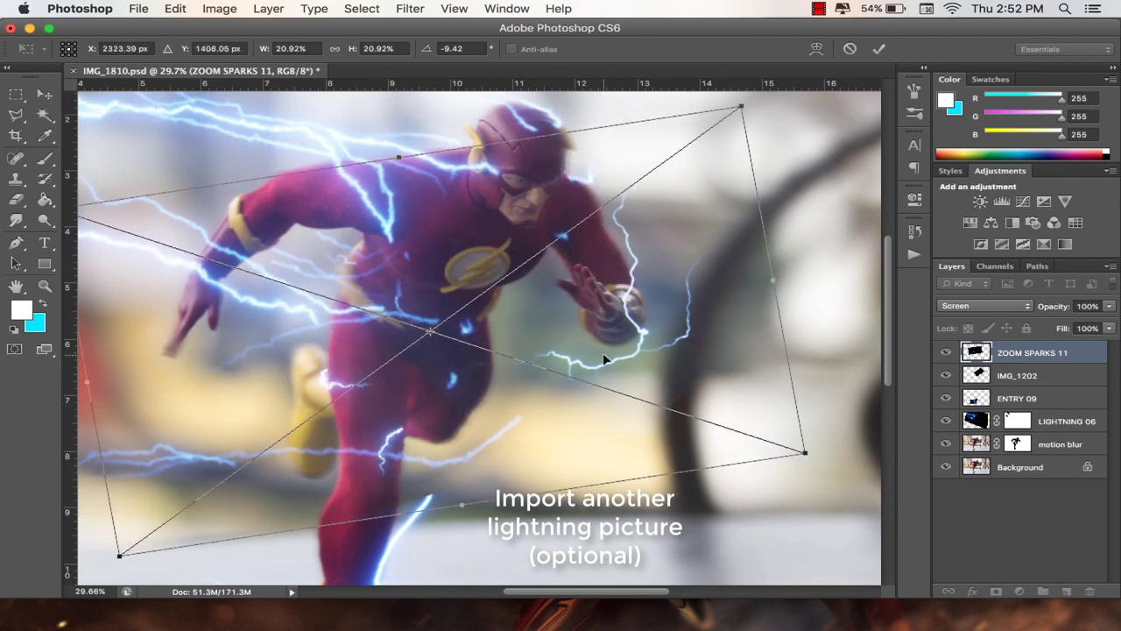
pyautogui.press('Return')
# - Soften the sparks with a 2.2-radius Gaussian Blur and fit the image on screen
pyautogui.click(410, 8)
pyautogui.click(692, 330)
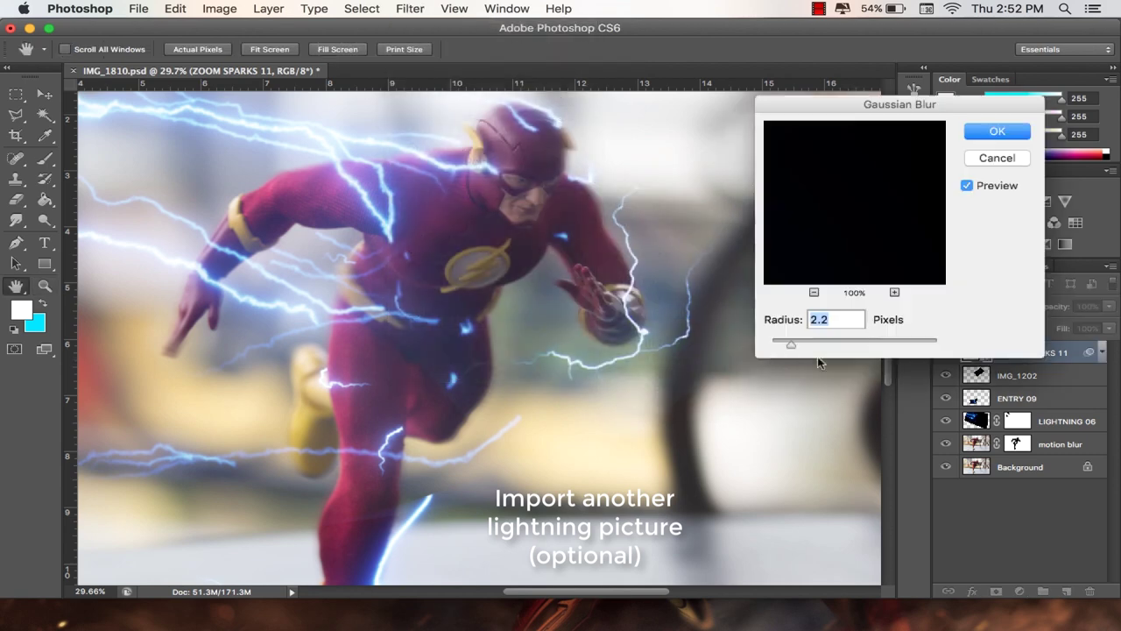
pyautogui.click(995, 130)
pyautogui.press('z')
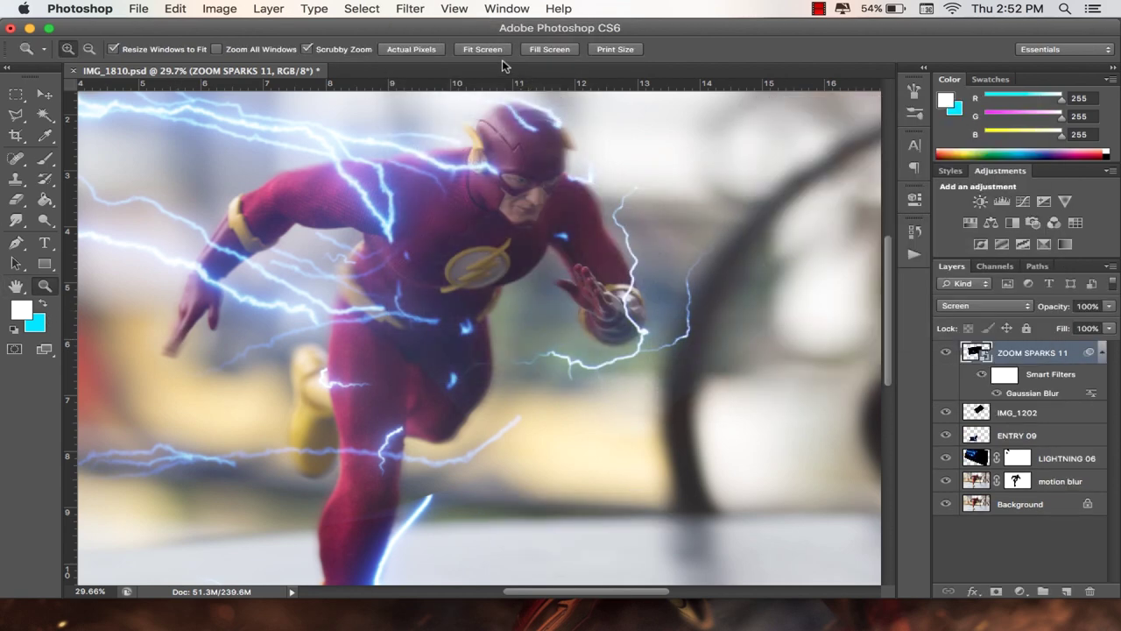
pyautogui.click(490, 50)
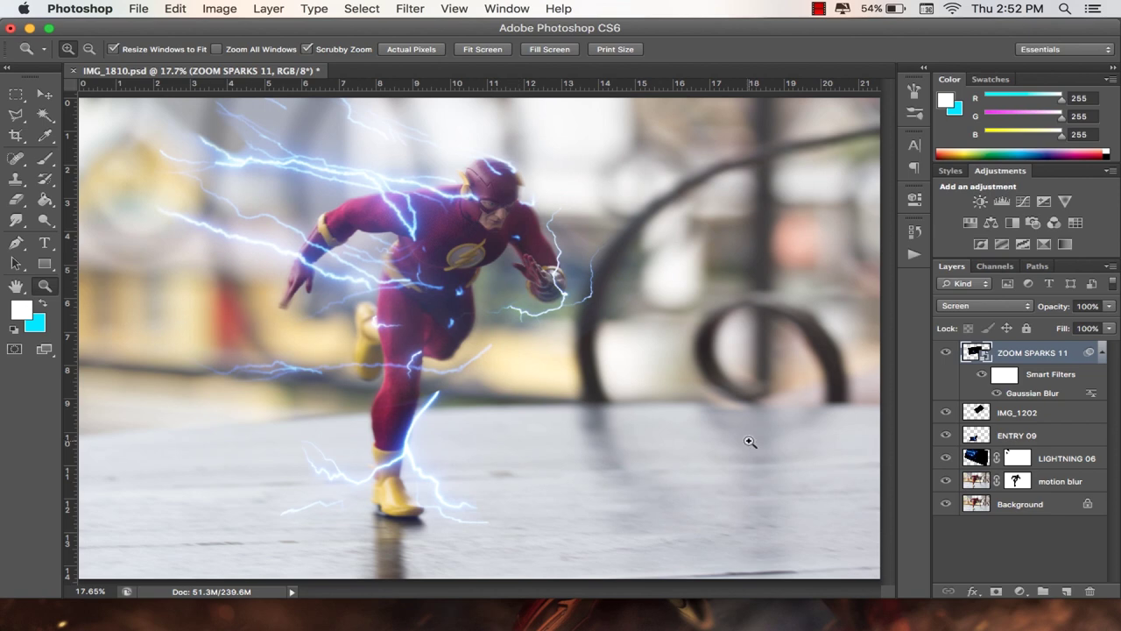
pyautogui.click(1082, 487)
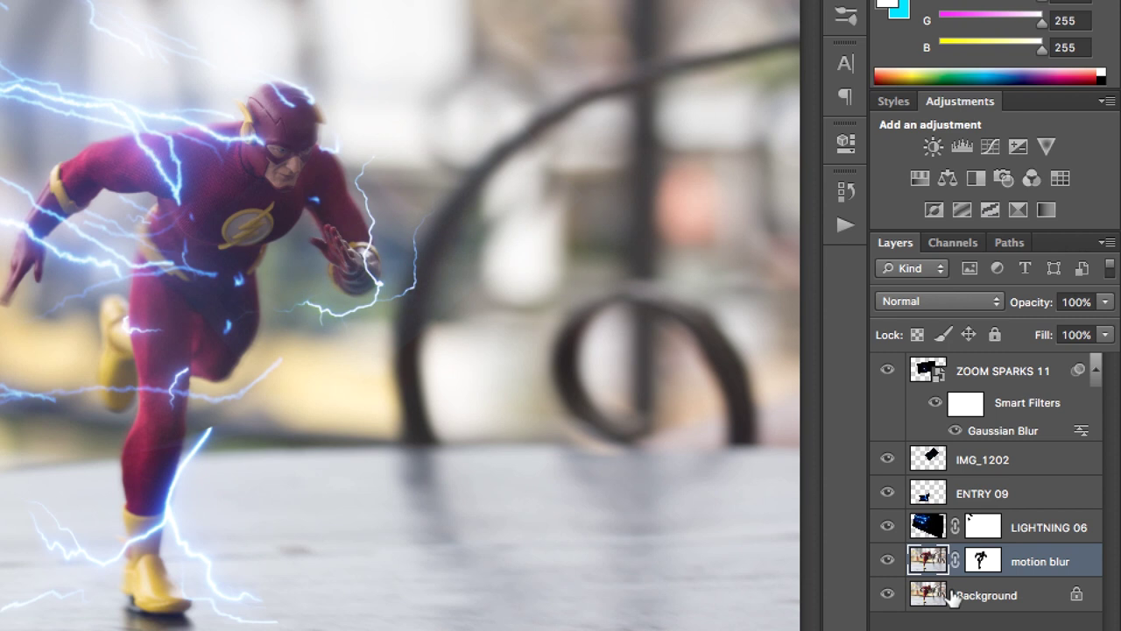
# - Add a Brightness/Contrast adjustment at -20 brightness, clipped to the motion blur layer
pyautogui.click(933, 145)
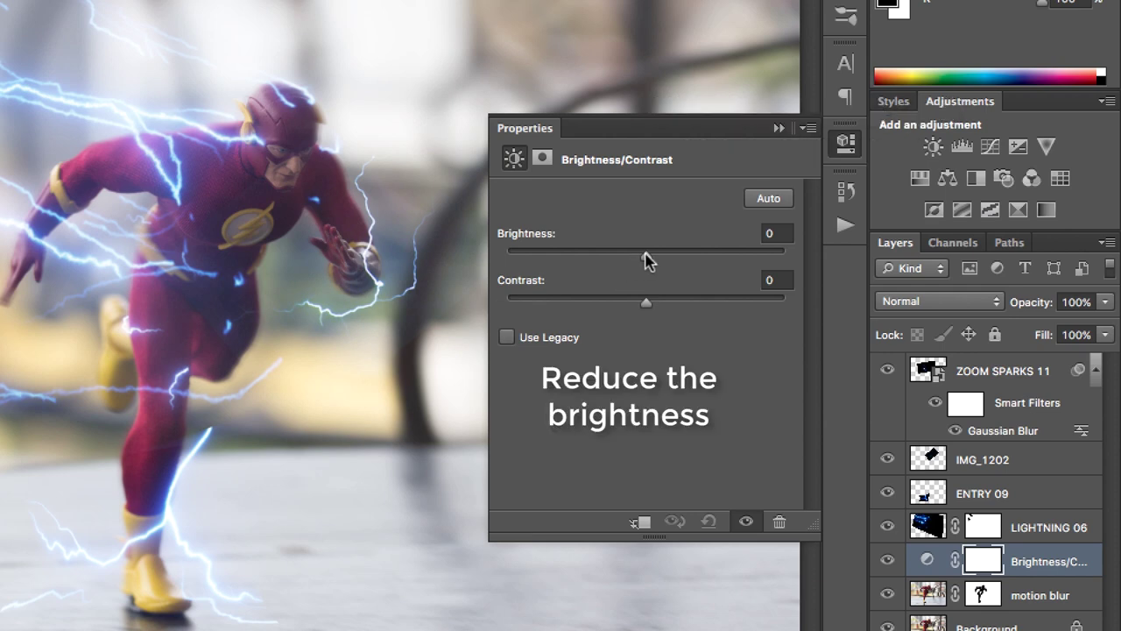
pyautogui.moveTo(647, 256); pyautogui.dragTo(629, 256)
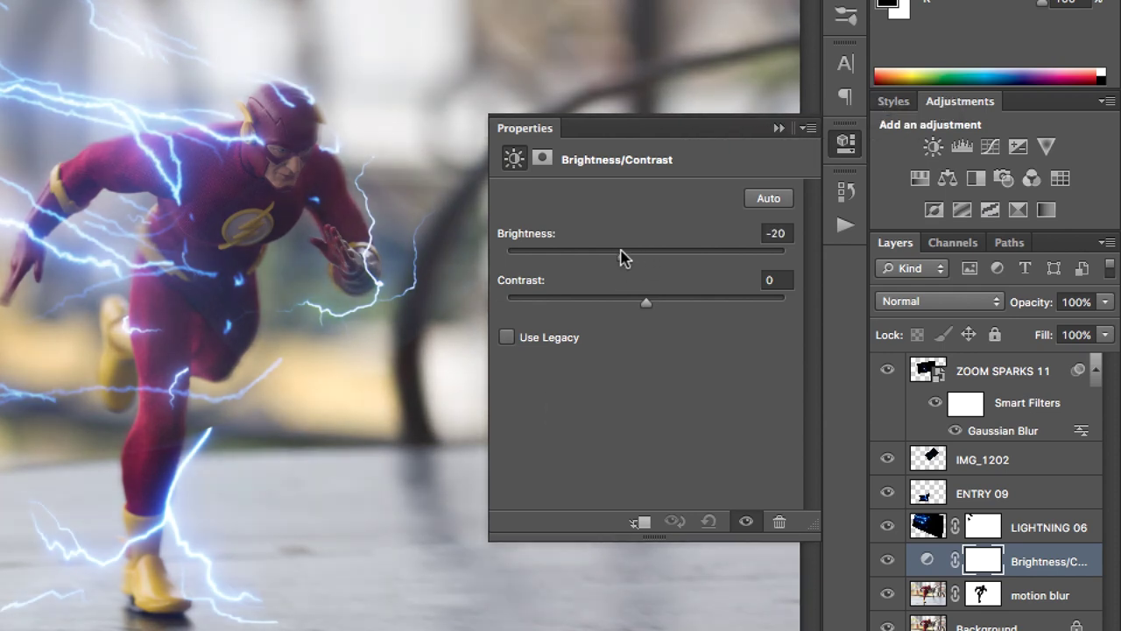
pyautogui.moveTo(620, 255); pyautogui.dragTo(625, 257)
pyautogui.click(778, 128)
pyautogui.rightClick(1064, 482)
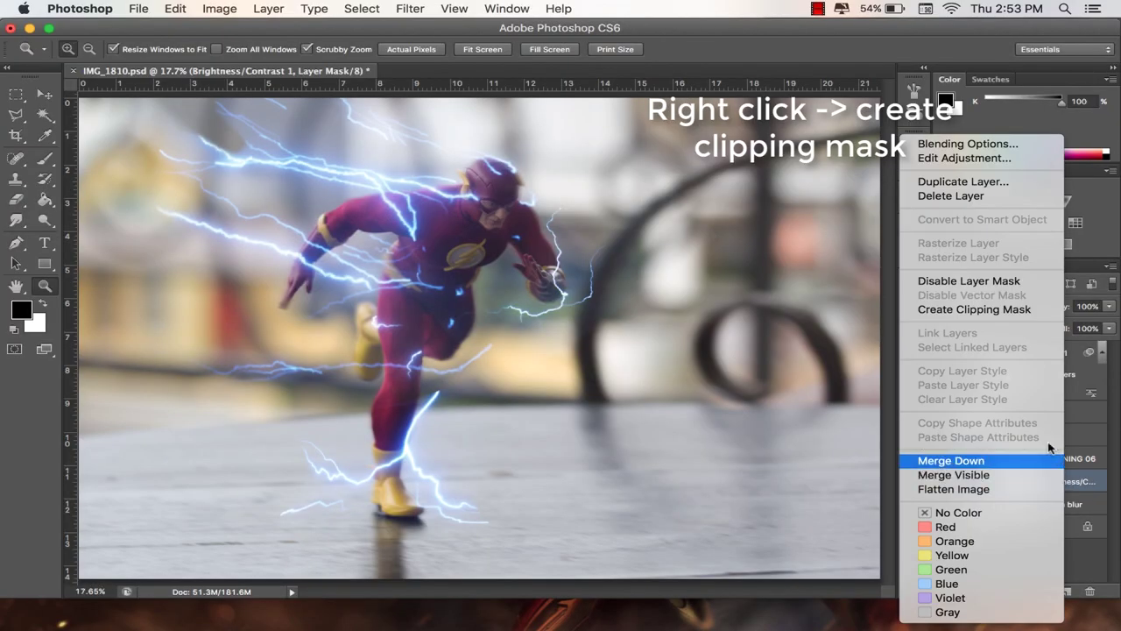
pyautogui.click(1016, 309)
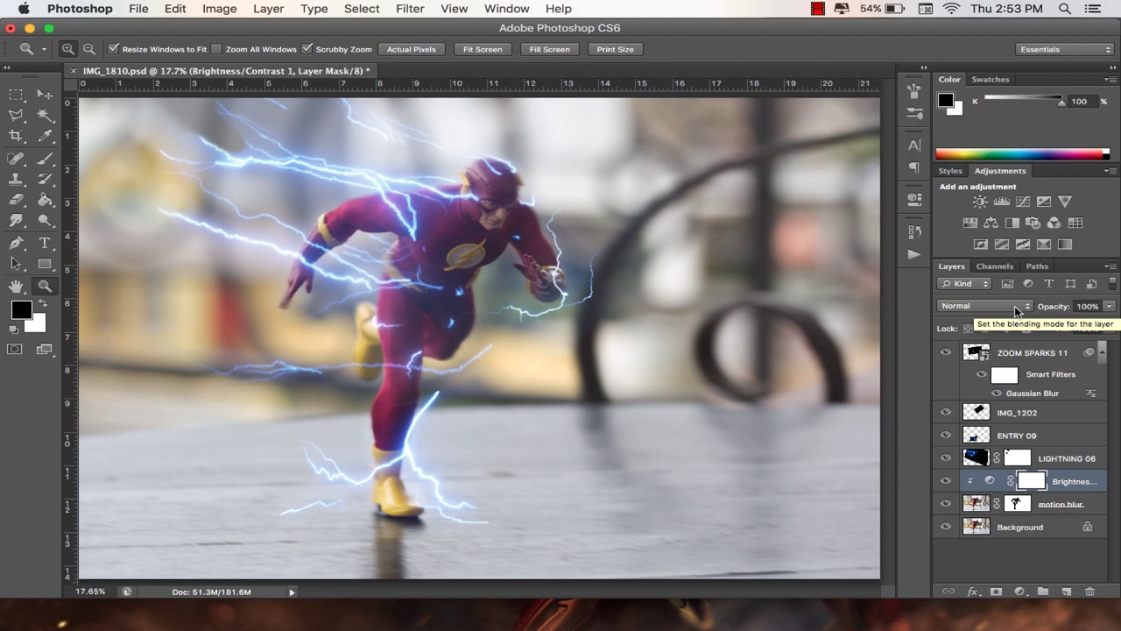
# - Lighten the Brightness/Contrast adjustment to +16 brightness
pyautogui.doubleClick(990, 481)
pyautogui.moveTo(750, 275); pyautogui.dragTo(751, 281)
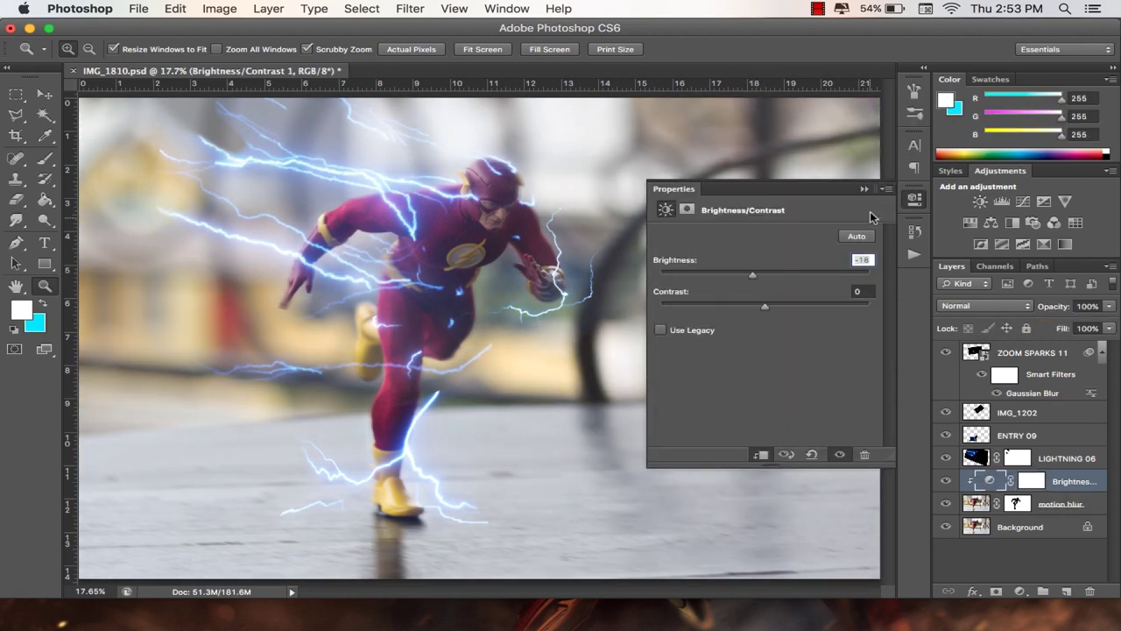
pyautogui.click(864, 188)
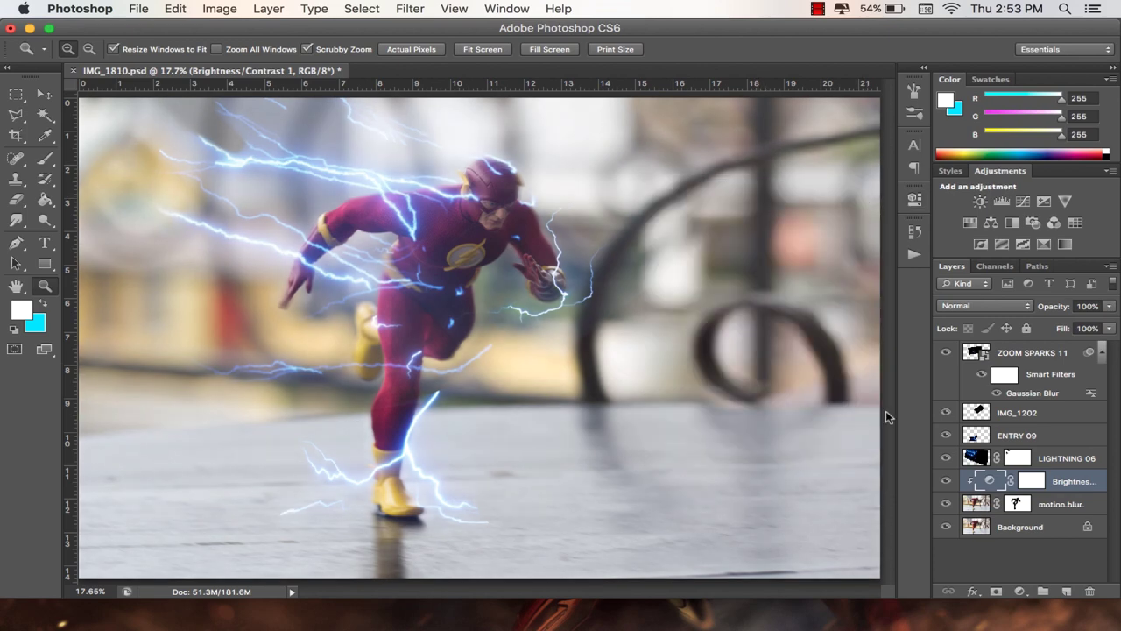
pyautogui.click(1044, 354)
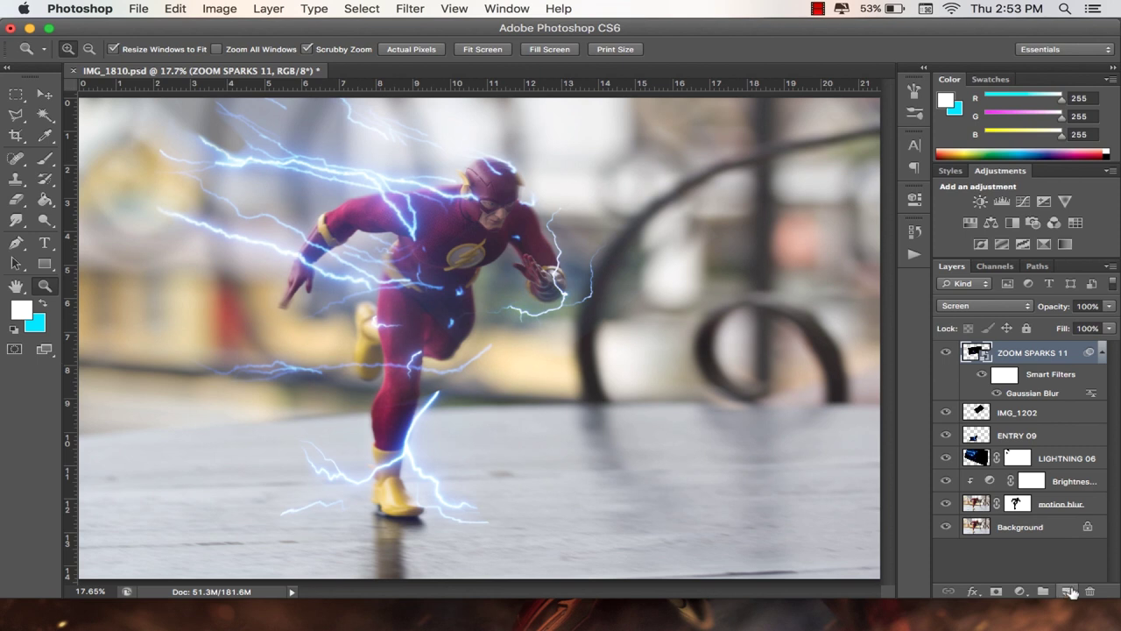
# - Add a new layer and pick a bright saturated cyan as the brush colour
pyautogui.click(1066, 593)
pyautogui.click(45, 158)
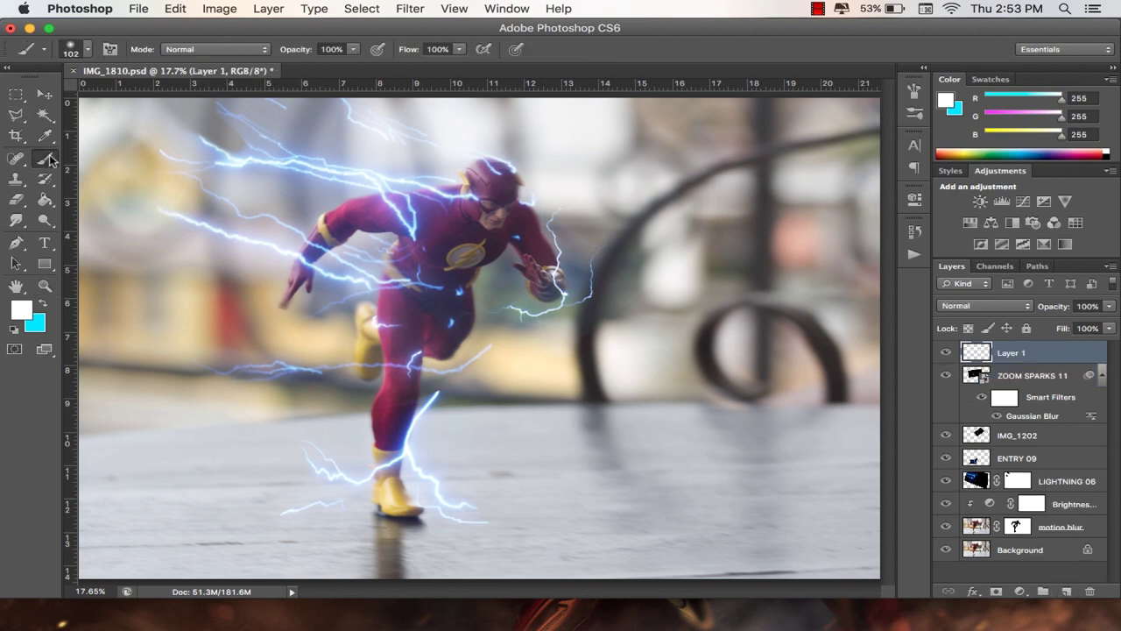
pyautogui.click(42, 304)
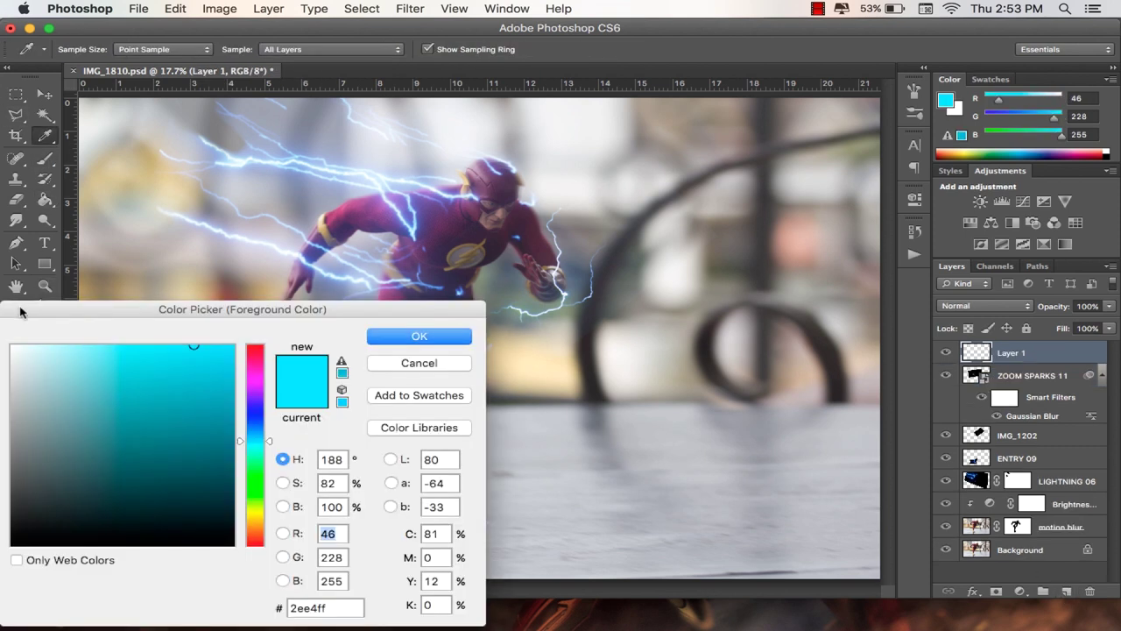
pyautogui.moveTo(292, 253); pyautogui.dragTo(291, 251)
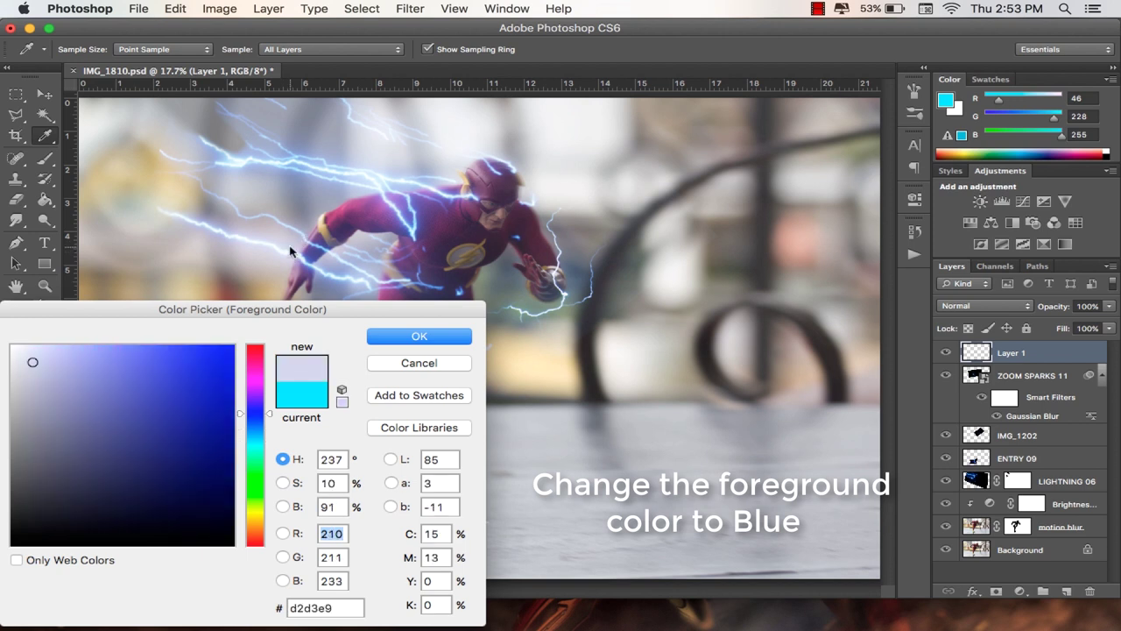
pyautogui.click(308, 261)
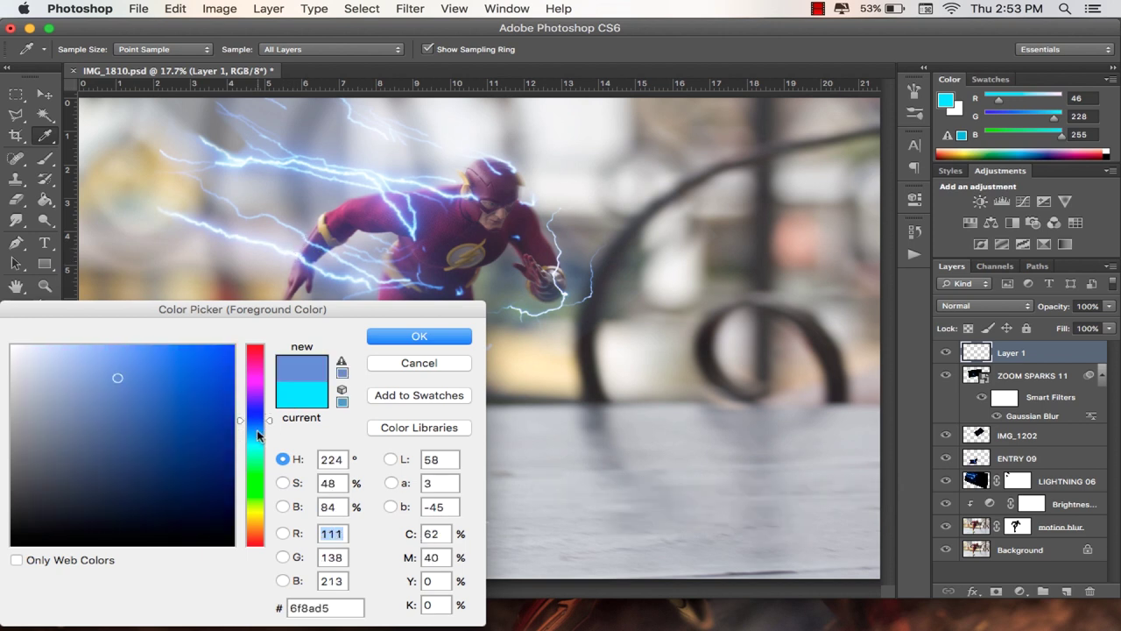
pyautogui.moveTo(262, 447); pyautogui.dragTo(204, 346)
pyautogui.moveTo(267, 447); pyautogui.dragTo(272, 440)
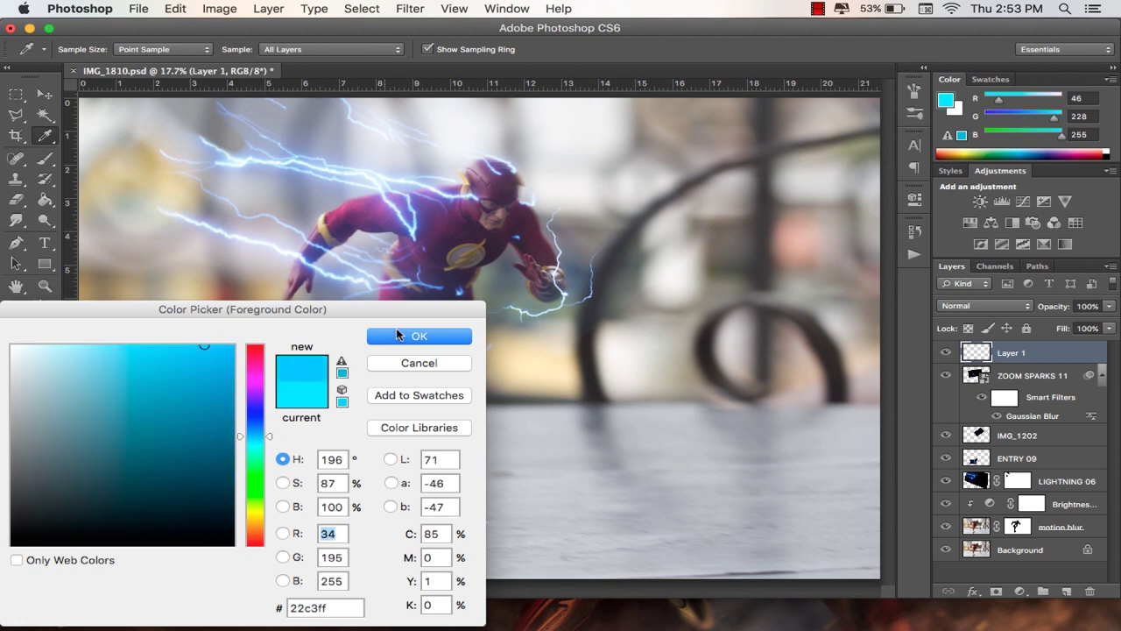
pyautogui.click(399, 335)
# - Paint soft cyan over Flash's body and legs with a very large brush
pyautogui.rightClick(490, 245)
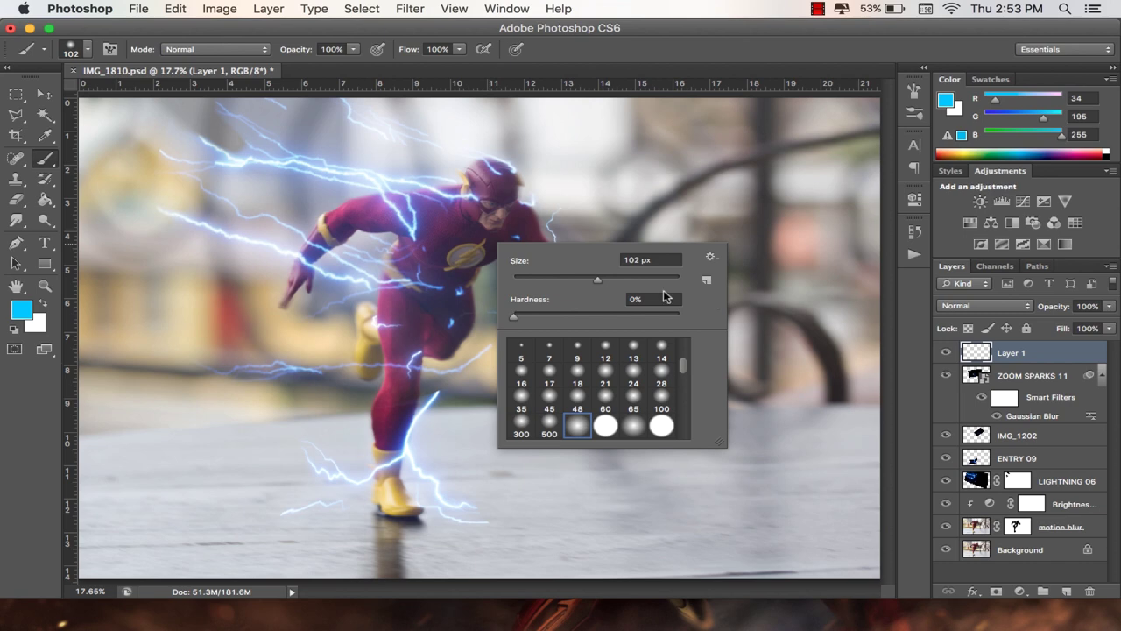
pyautogui.click(639, 280)
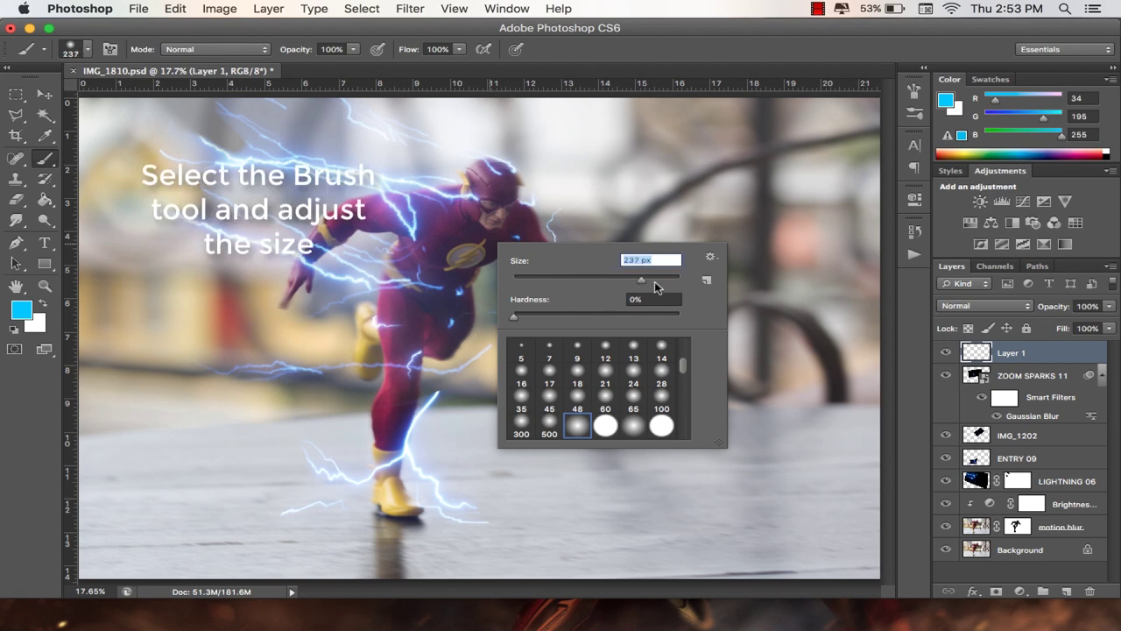
pyautogui.moveTo(655, 288); pyautogui.dragTo(671, 282)
pyautogui.click(340, 234)
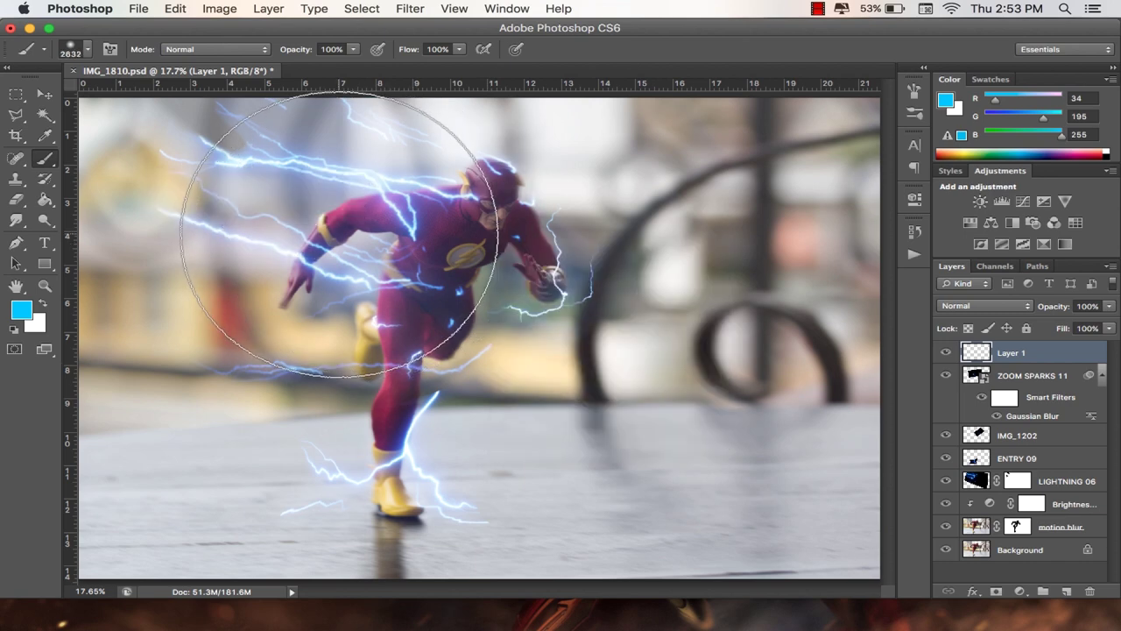
pyautogui.moveTo(340, 234); pyautogui.dragTo(386, 262)
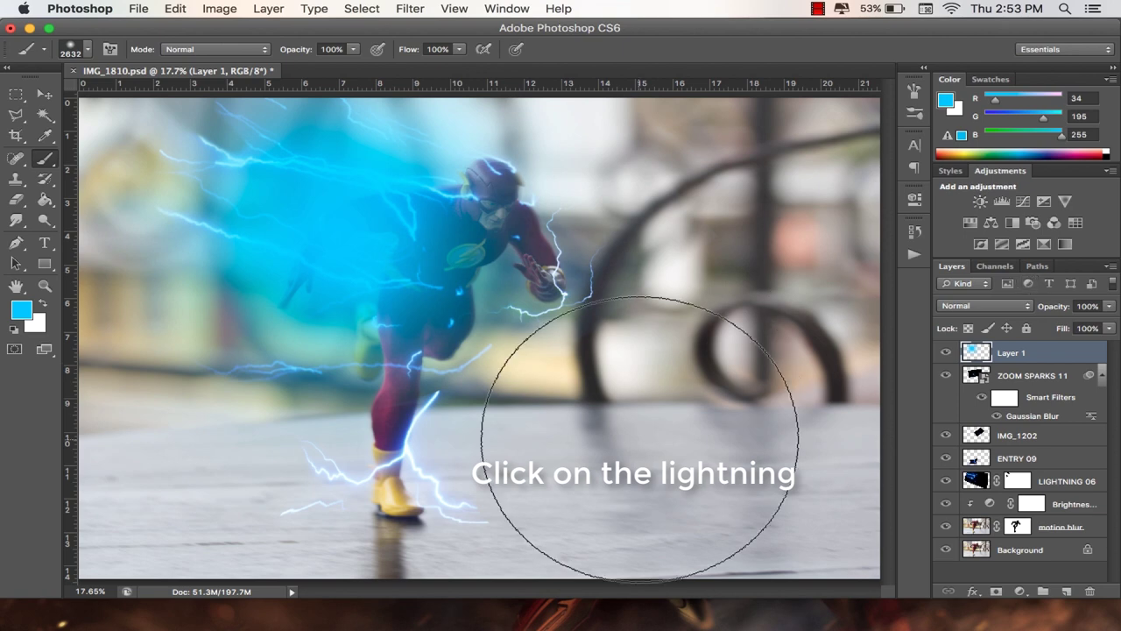
pyautogui.click(459, 419)
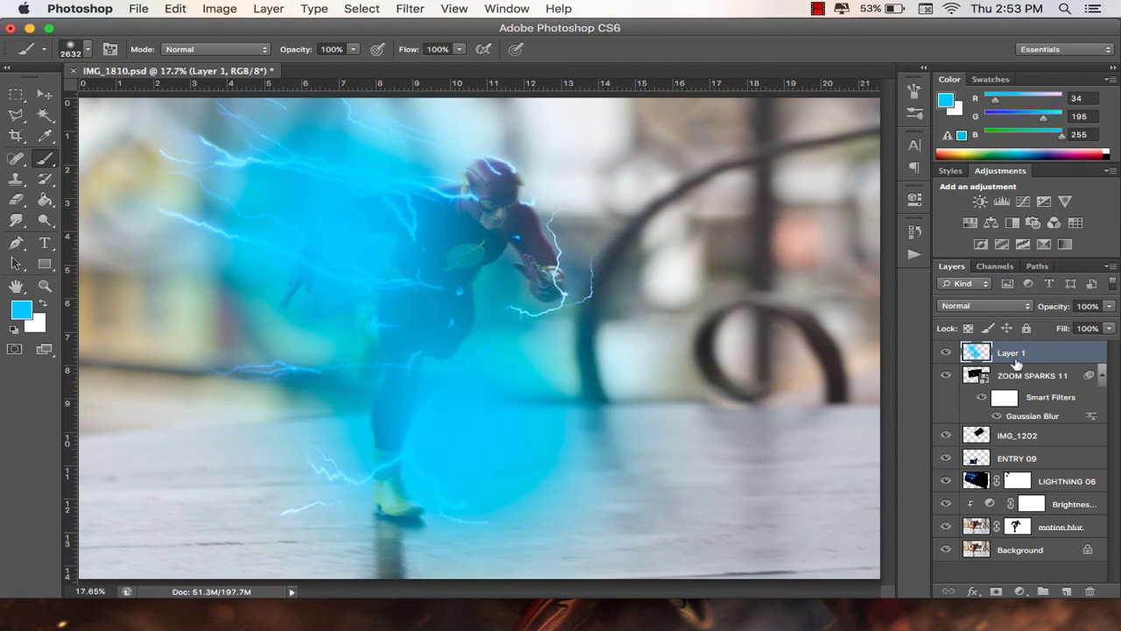
# - Blend the cyan layer in Overlay mode at 19% fill
pyautogui.click(995, 301)
pyautogui.click(979, 457)
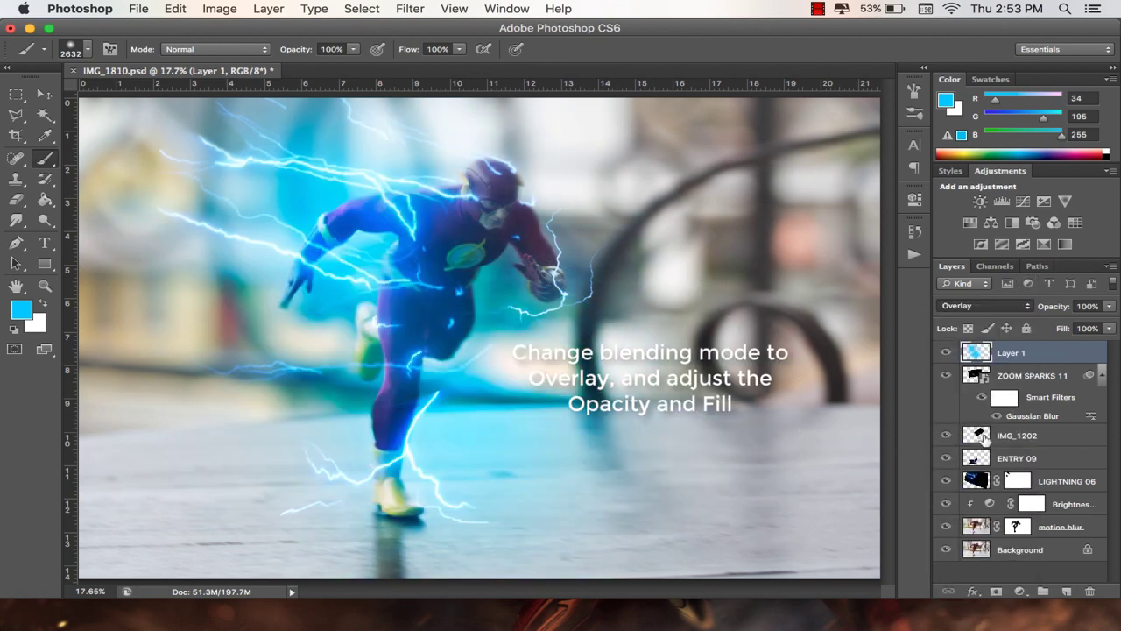
pyautogui.moveTo(1063, 329)
pyautogui.mouseDown()
pyautogui.moveTo(956, 329)
pyautogui.moveTo(974, 329)
pyautogui.mouseUp()
# - Hue-shift Layer 1's cyan glow to match the lightning and set its fill to 27%
pyautogui.press('super+u')
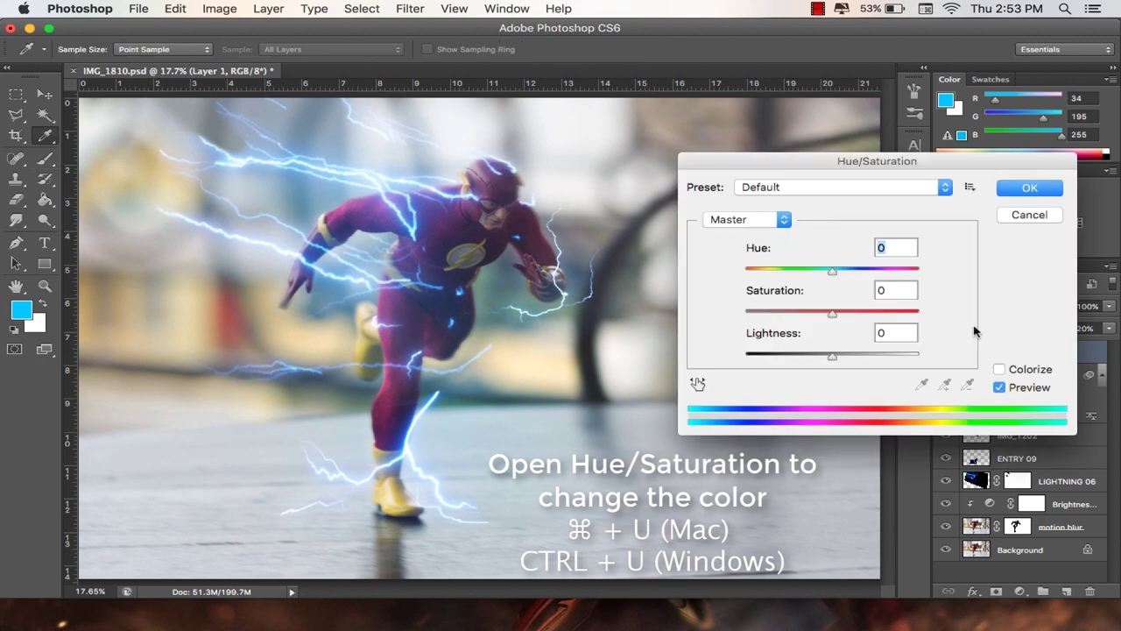
pyautogui.moveTo(832, 271); pyautogui.dragTo(847, 273)
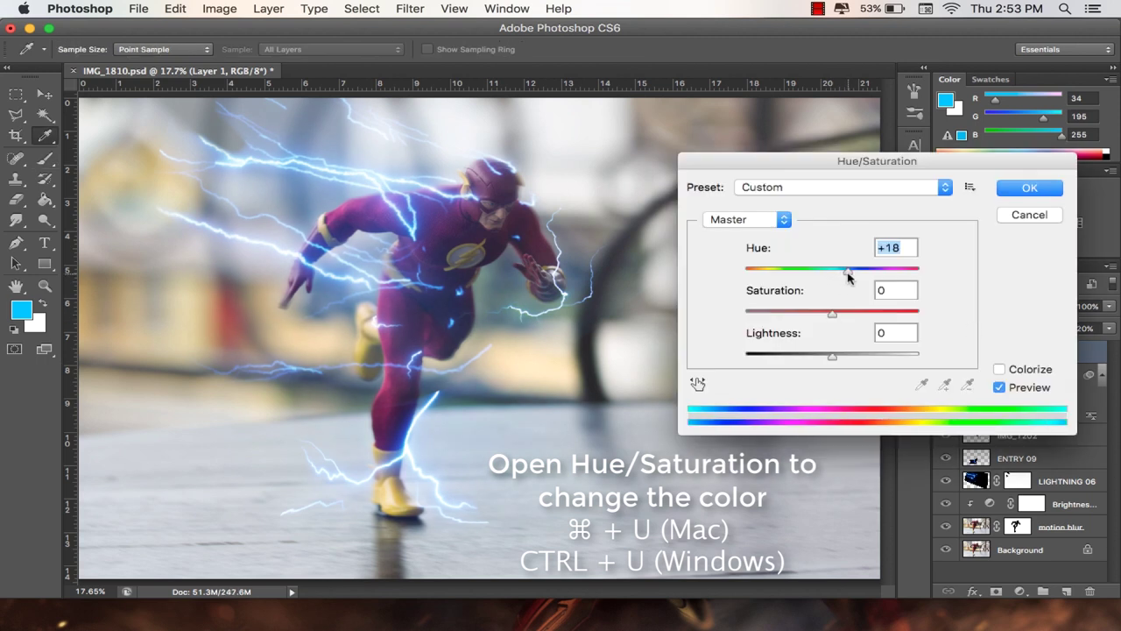
pyautogui.moveTo(847, 273)
pyautogui.mouseDown()
pyautogui.moveTo(821, 273)
pyautogui.moveTo(843, 274)
pyautogui.mouseUp()
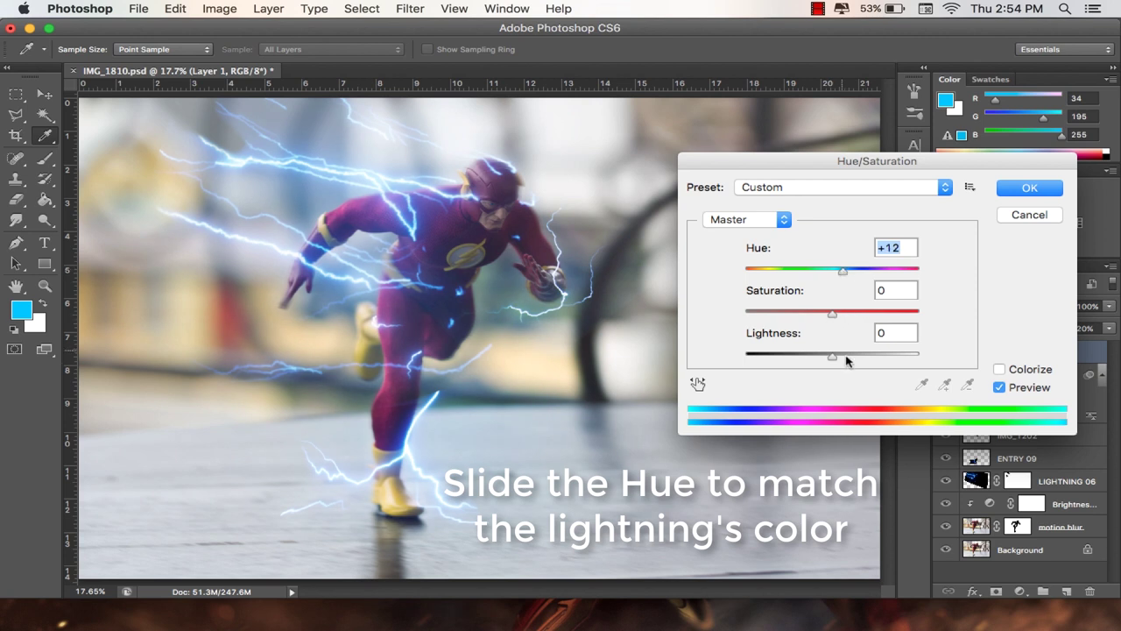
pyautogui.moveTo(847, 360); pyautogui.dragTo(827, 357)
pyautogui.moveTo(831, 313); pyautogui.dragTo(836, 313)
pyautogui.click(1029, 187)
pyautogui.moveTo(1055, 329)
pyautogui.mouseDown()
pyautogui.moveTo(1034, 310)
pyautogui.moveTo(1069, 331)
pyautogui.mouseUp()
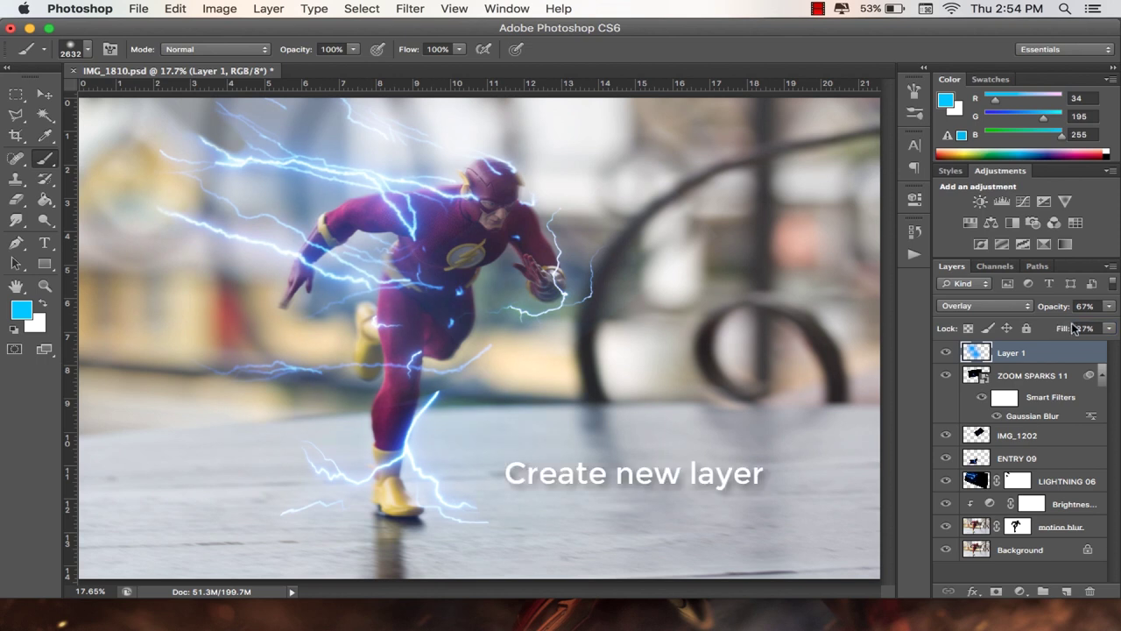
pyautogui.press('Return')
# - Add a new layer and rename the layers to OVerlay and Color Dodge
pyautogui.click(1067, 588)
pyautogui.doubleClick(1013, 375)
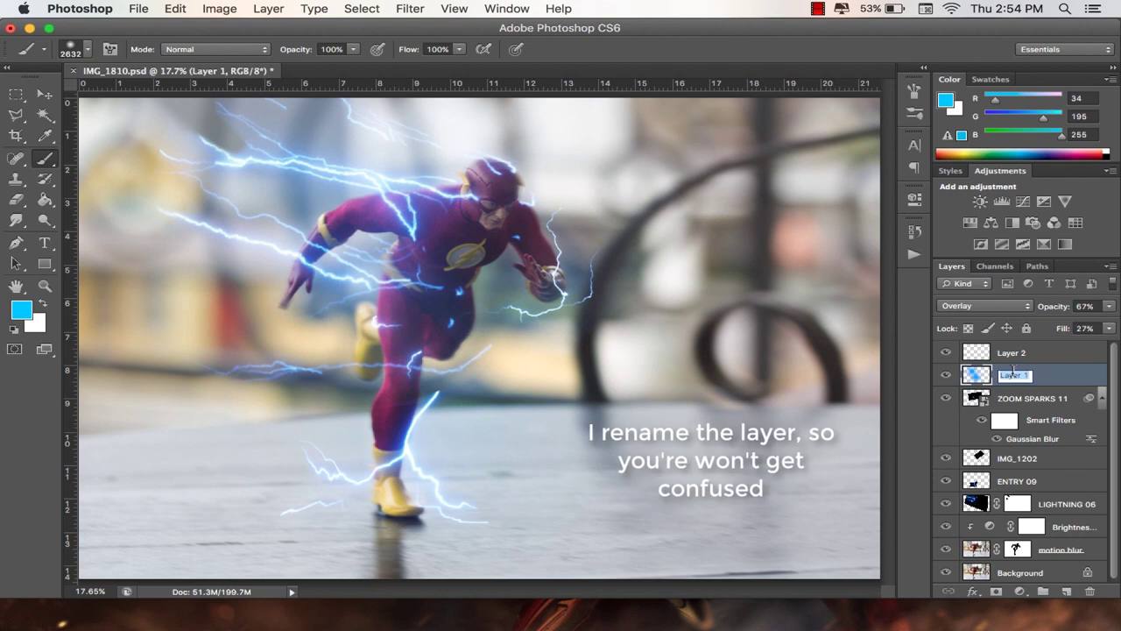
pyautogui.write('Overlay')
pyautogui.doubleClick(1007, 352)
pyautogui.write('Color Dodge')
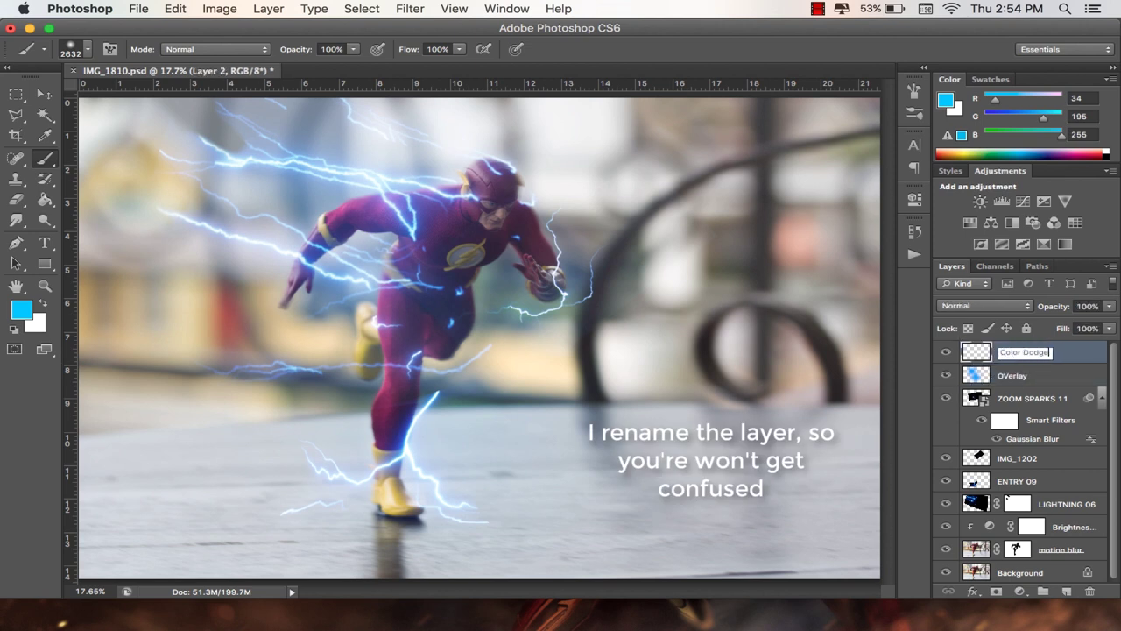
pyautogui.press('Return')
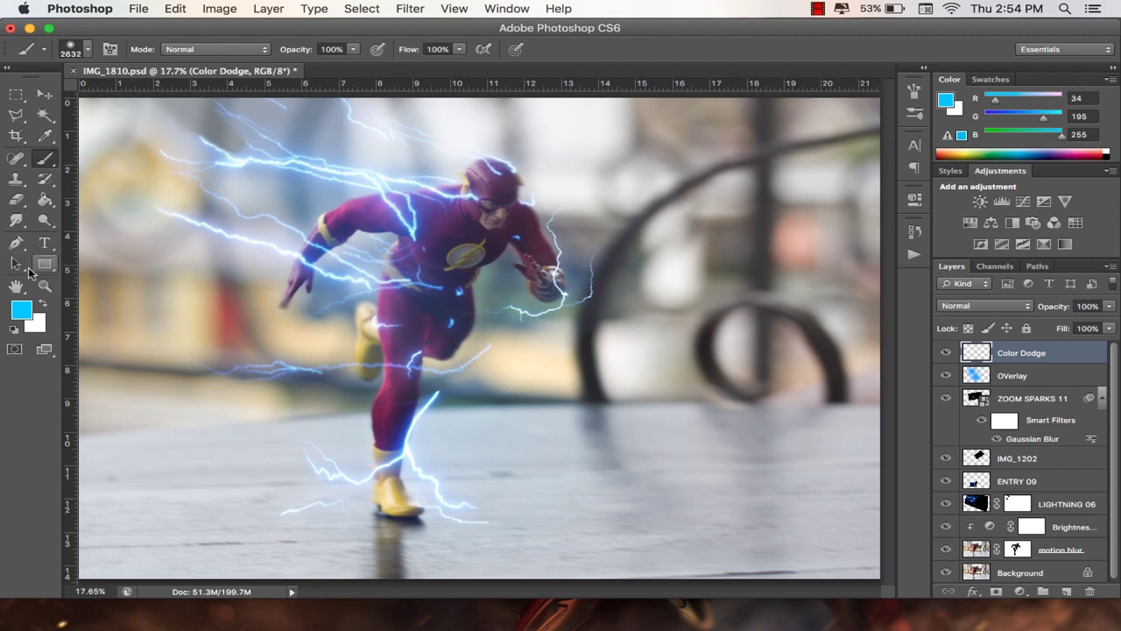
# - Set a lighter, less saturated cyan as the foreground colour and zoom in on the figure
pyautogui.click(17, 313)
pyautogui.moveTo(268, 437); pyautogui.dragTo(267, 442)
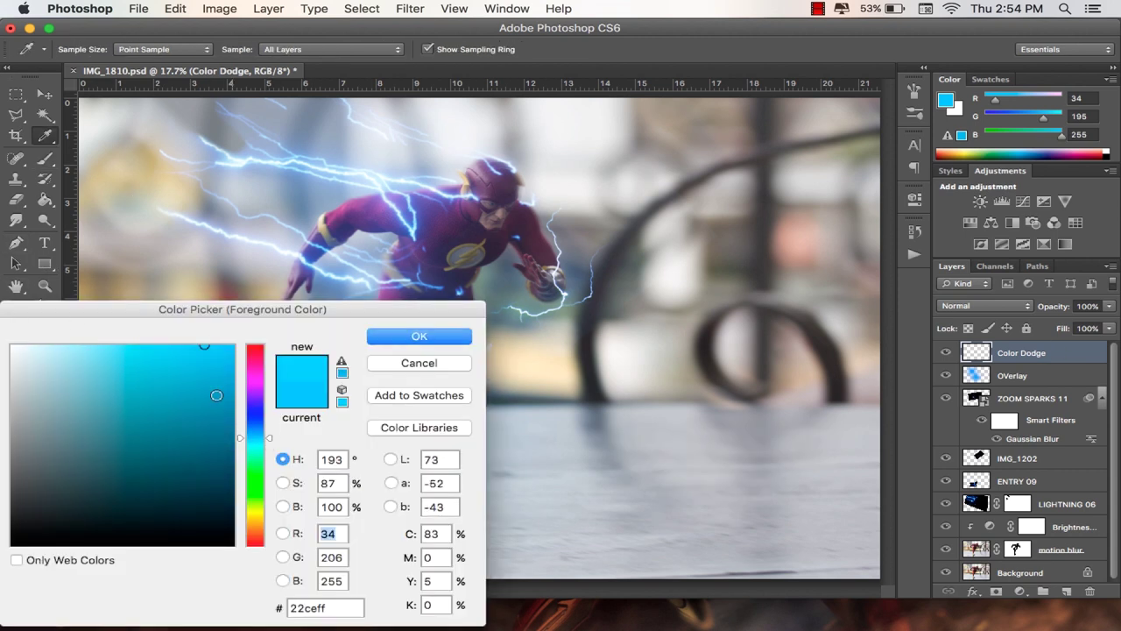
pyautogui.moveTo(204, 345); pyautogui.dragTo(170, 339)
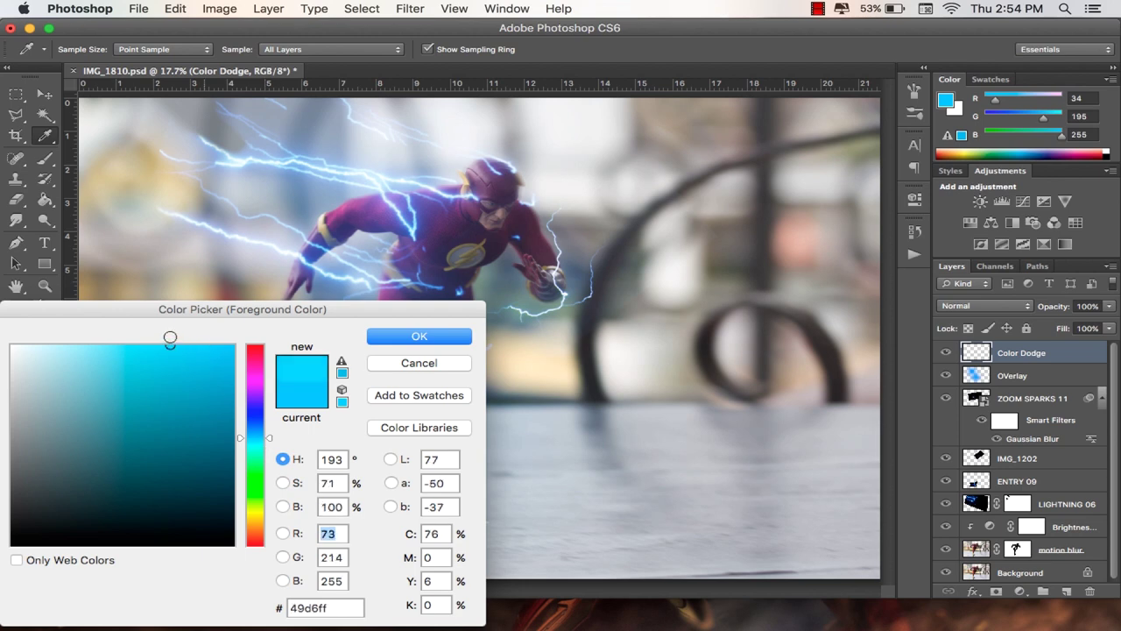
pyautogui.click(379, 339)
pyautogui.press('b')
pyautogui.press('z')
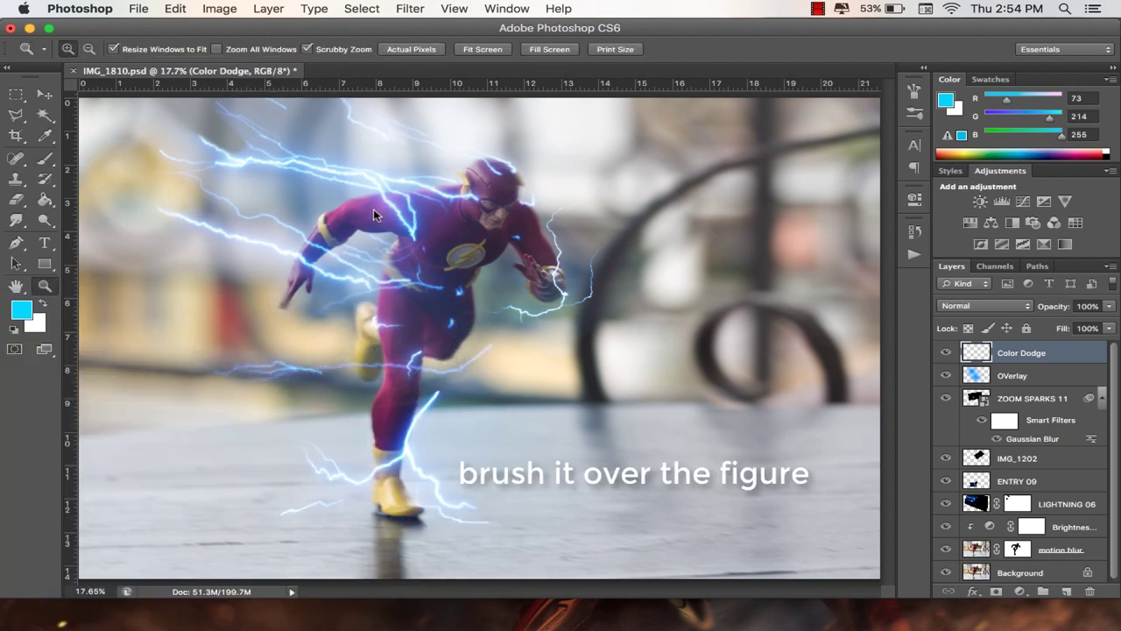
pyautogui.click(374, 211)
# - Paint cyan with a smaller brush over the Flash's head, shoulders, legs, arm and hand
pyautogui.click(45, 158)
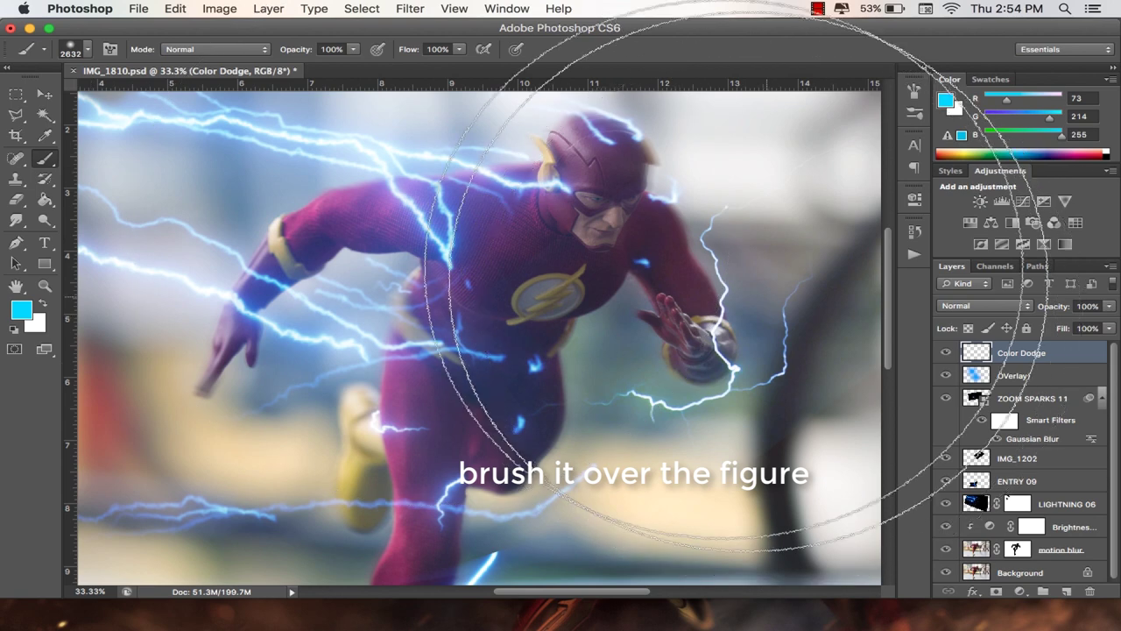
pyautogui.rightClick(726, 256)
pyautogui.click(791, 271)
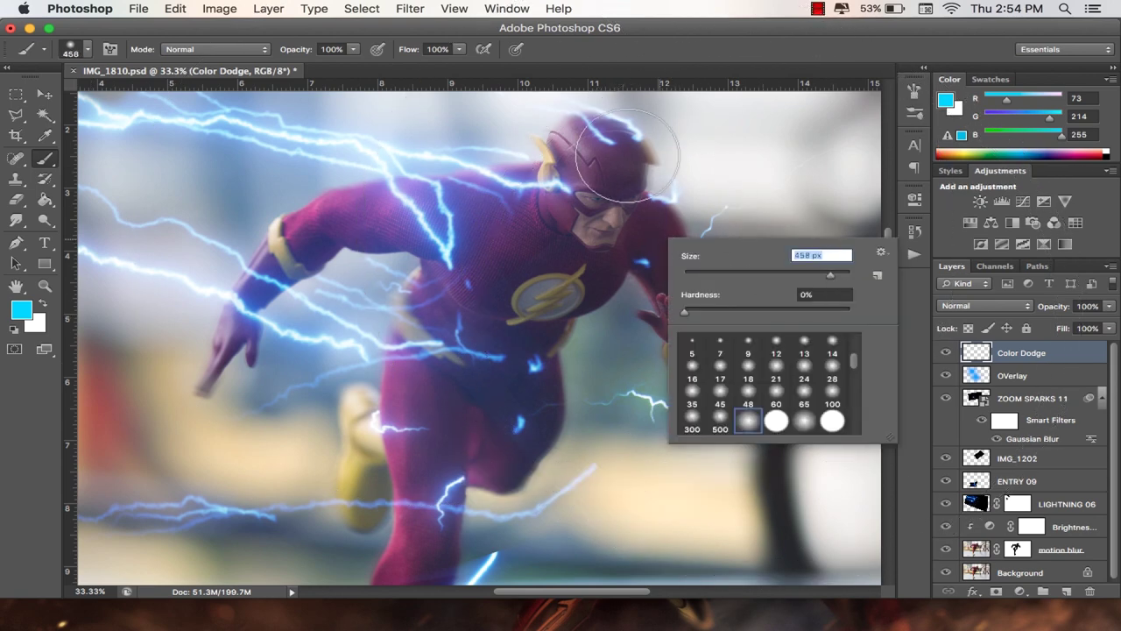
pyautogui.moveTo(613, 140); pyautogui.dragTo(254, 289)
pyautogui.moveTo(412, 350); pyautogui.dragTo(425, 530)
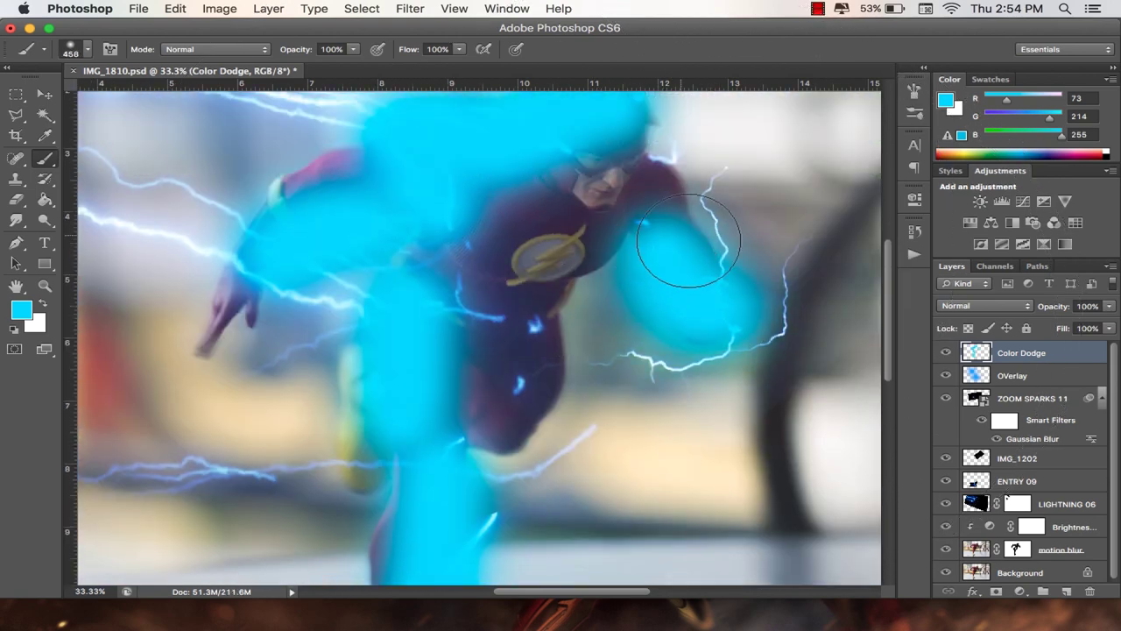
pyautogui.moveTo(675, 238); pyautogui.dragTo(536, 398)
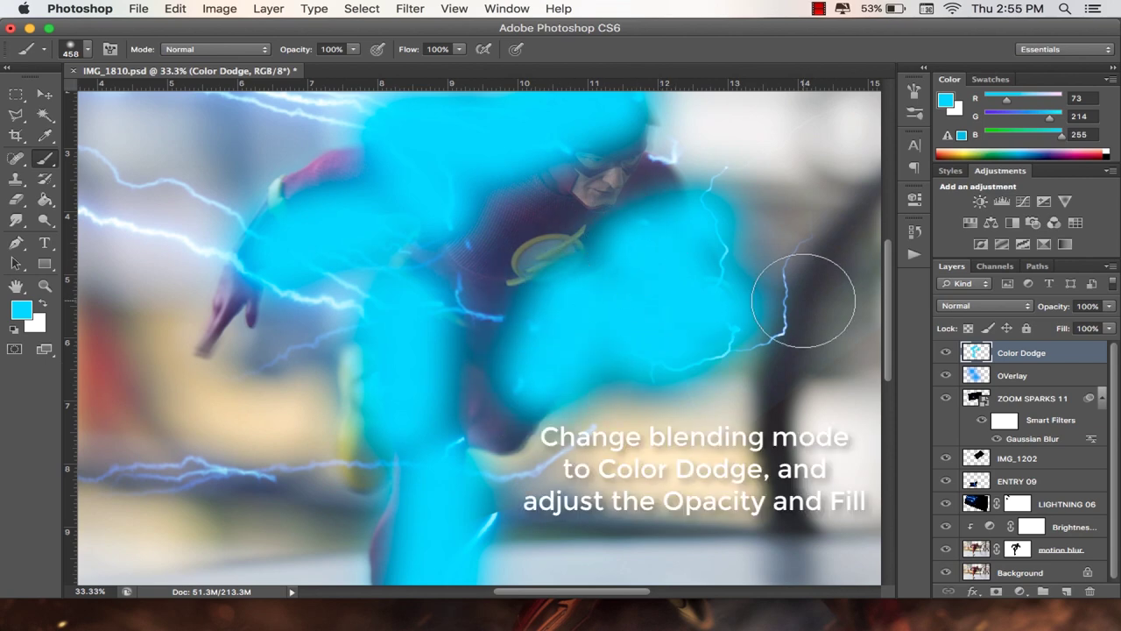
# - Blend the cyan paint layer in Color Dodge, faded to a faint 19% opacity
pyautogui.click(985, 305)
pyautogui.click(995, 419)
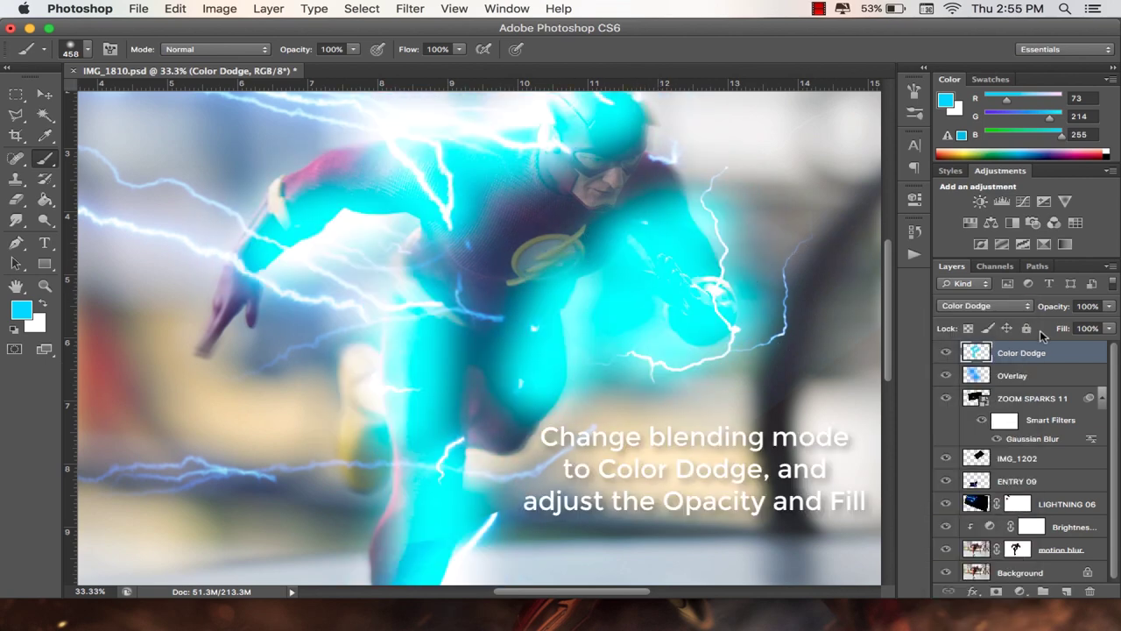
pyautogui.moveTo(1049, 307)
pyautogui.mouseDown()
pyautogui.moveTo(1058, 312)
pyautogui.moveTo(1031, 328)
pyautogui.mouseUp()
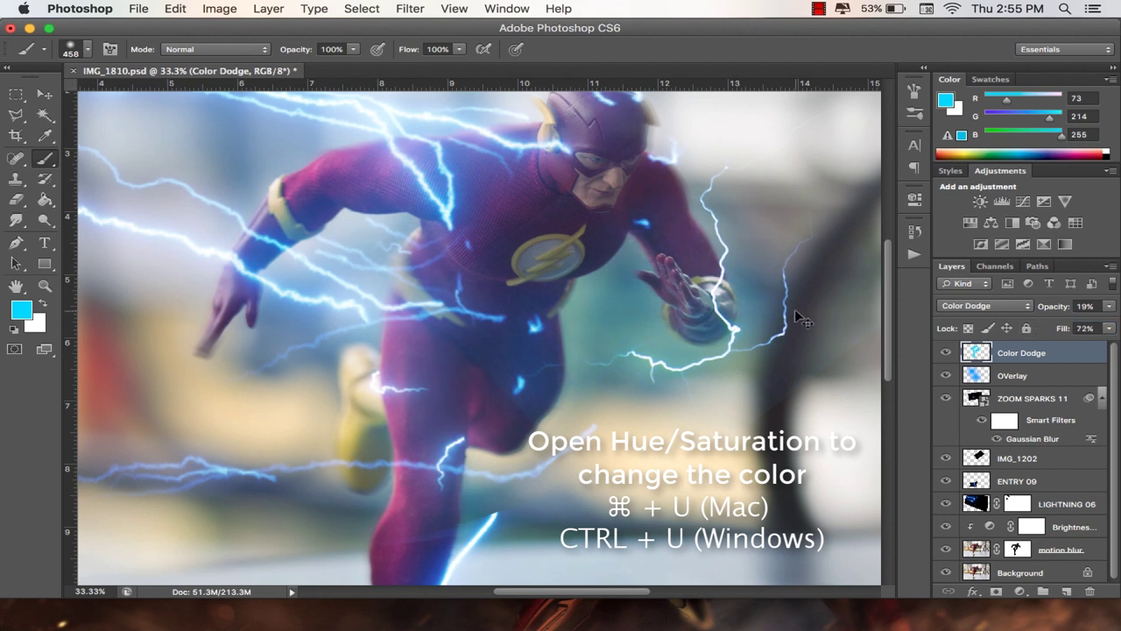
pyautogui.press('super+u')
# - Shift the Color Dodge glow's hue to about +11 to match the lightning
pyautogui.moveTo(828, 272); pyautogui.dragTo(835, 277)
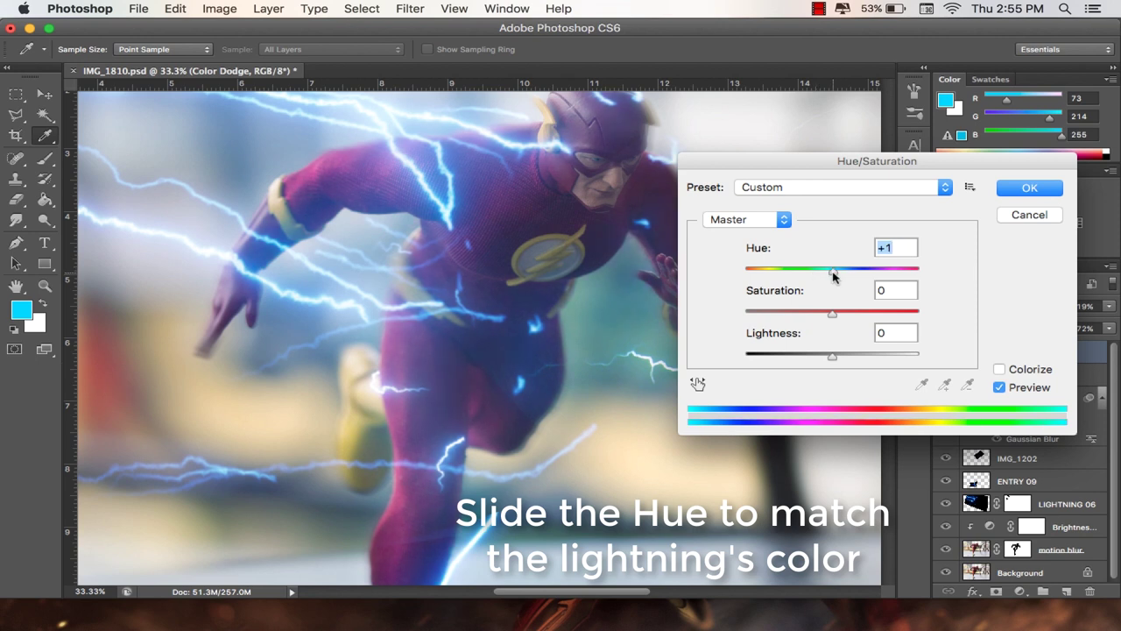
pyautogui.click(1022, 189)
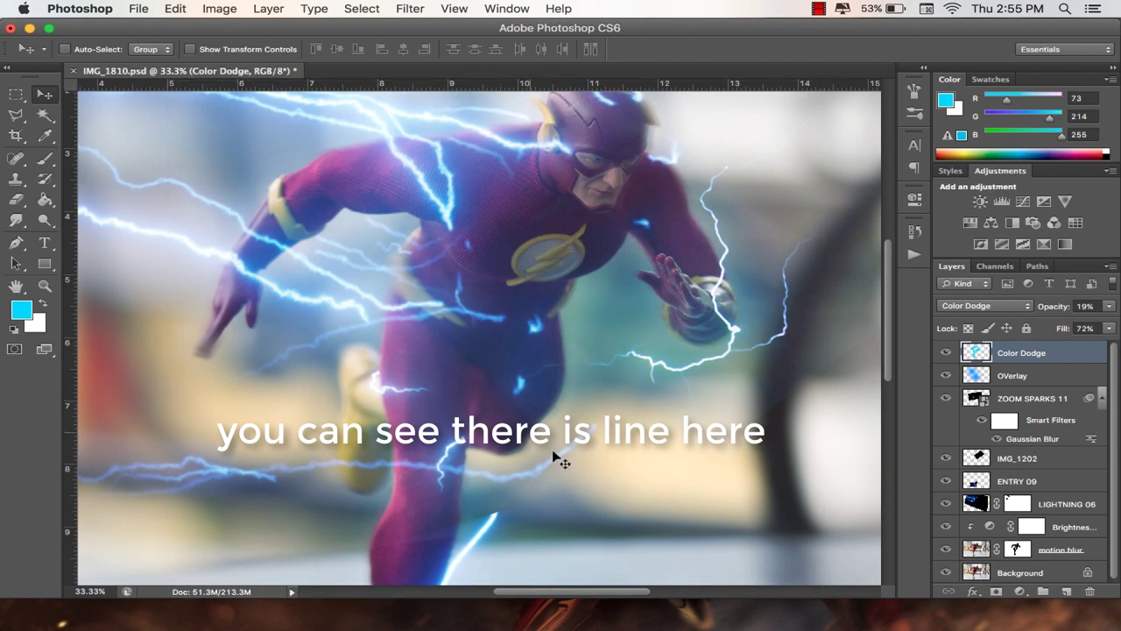
# - Toggle layer visibility to identify the IMG_1202 lightning layer, select it, and fit the image in view
pyautogui.click(946, 398)
pyautogui.click(946, 458)
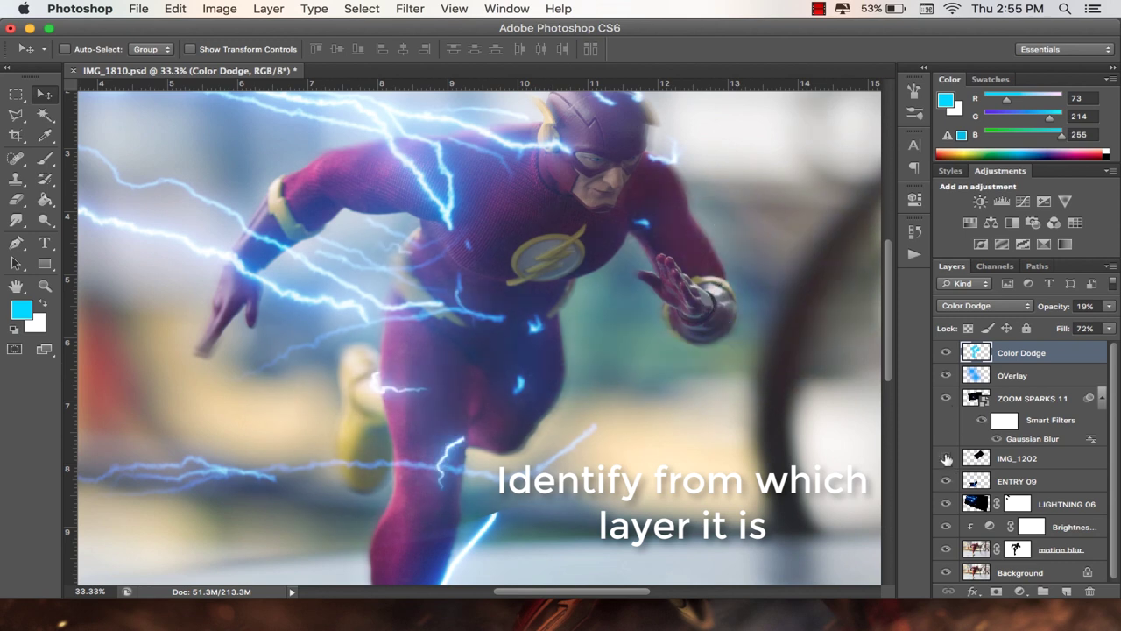
pyautogui.click(946, 458)
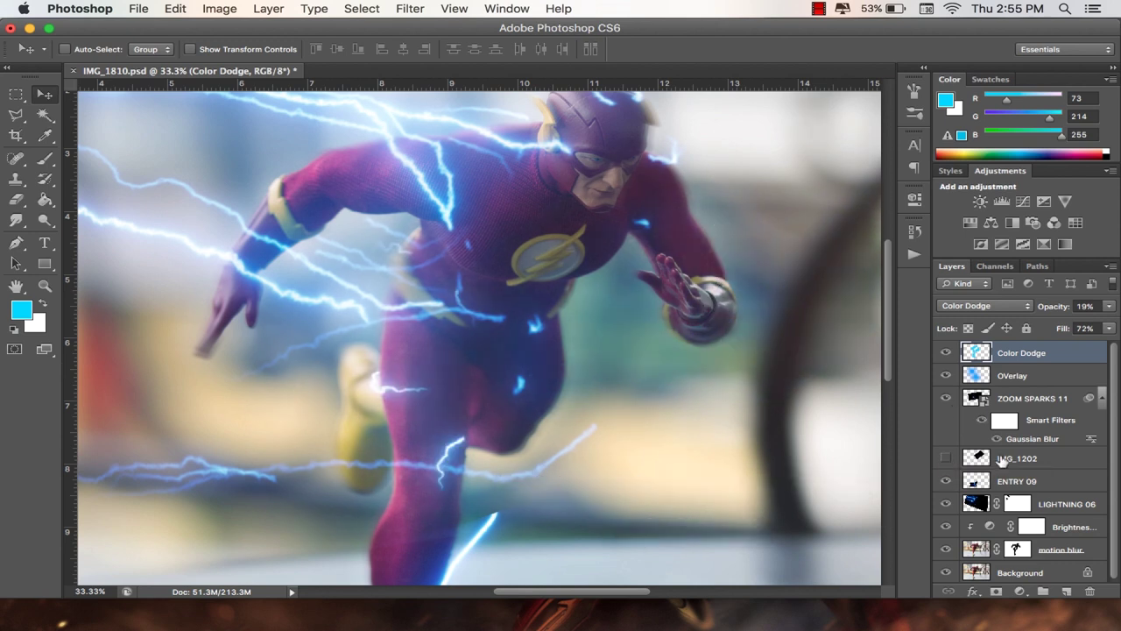
pyautogui.click(1003, 460)
pyautogui.click(945, 458)
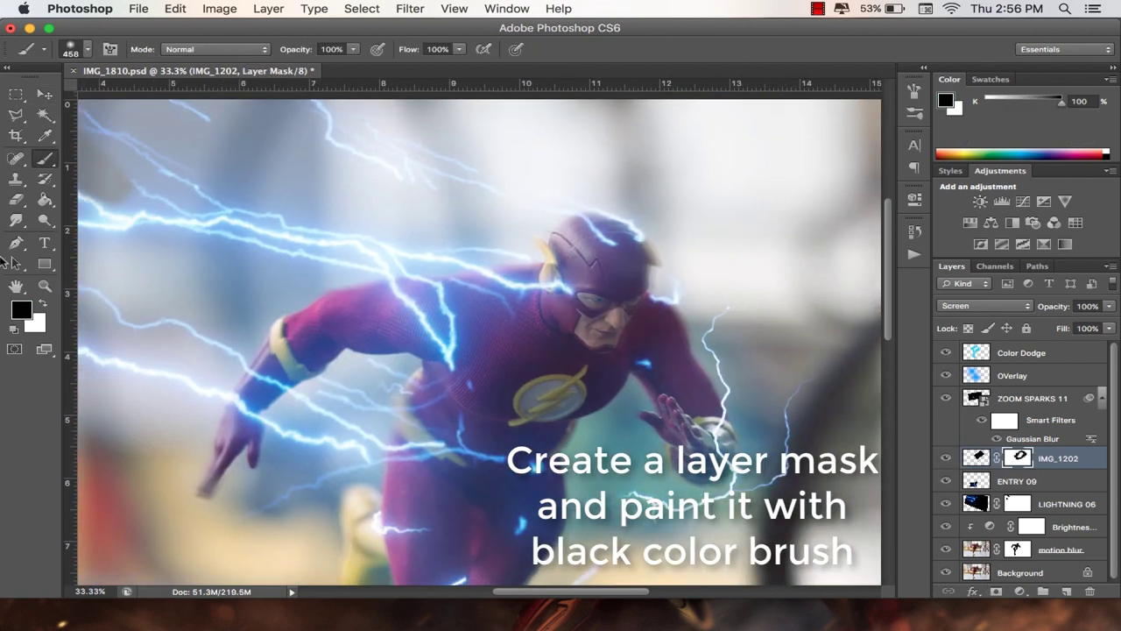
pyautogui.press('z')
pyautogui.hotkey('ctrl', '0')
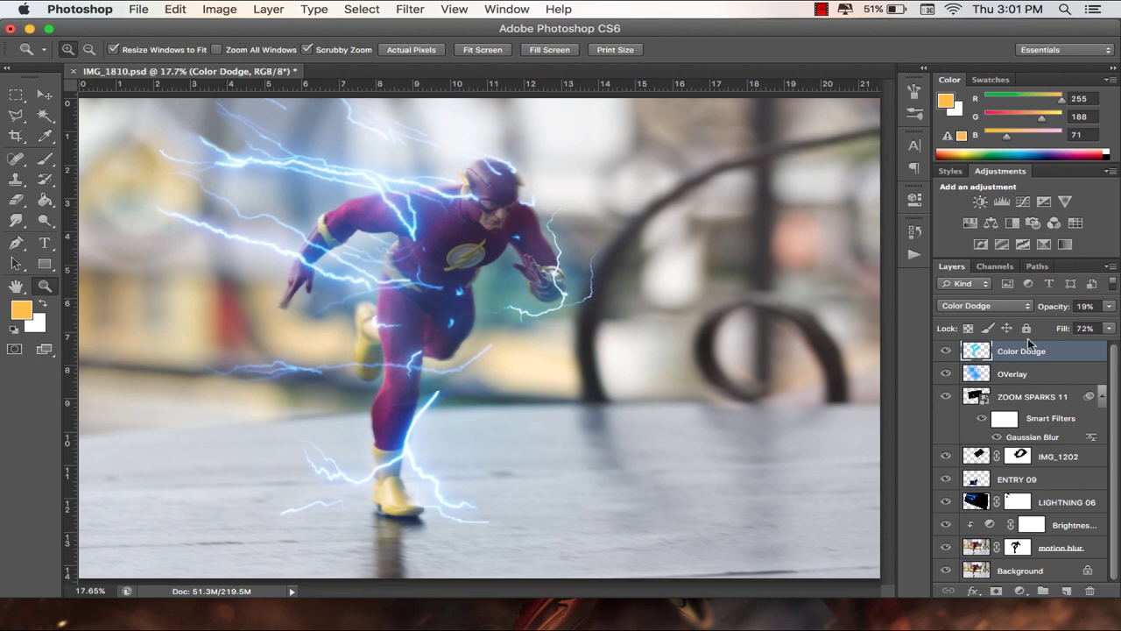
# - Nudge the glow's hue again by about +14
pyautogui.hotkey('ctrl', 'u')
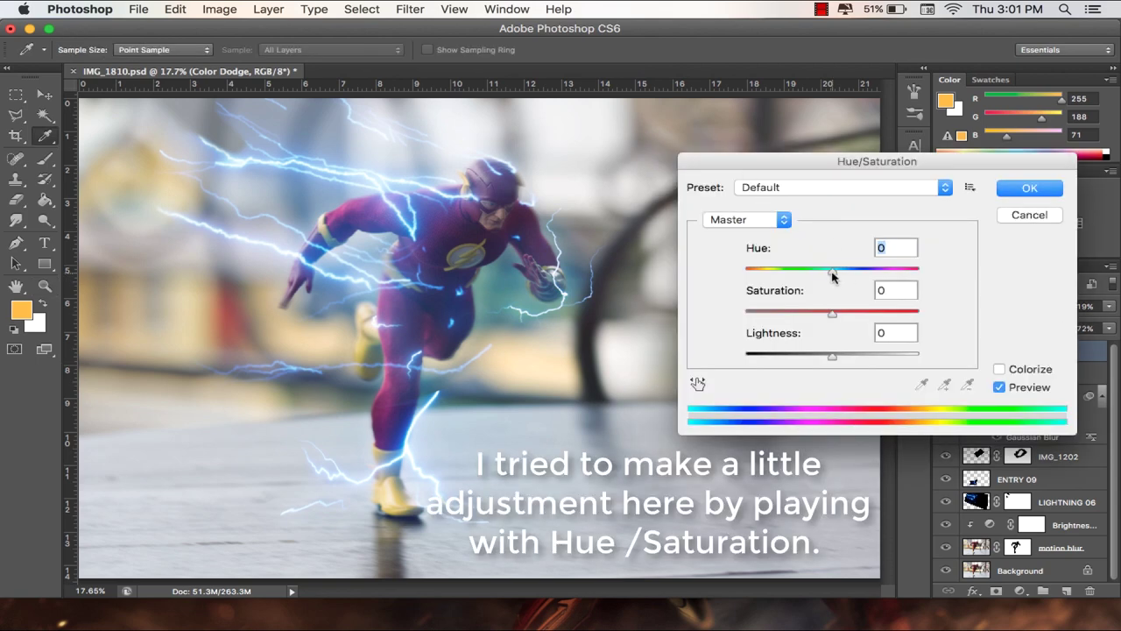
pyautogui.moveTo(832, 275); pyautogui.dragTo(846, 274)
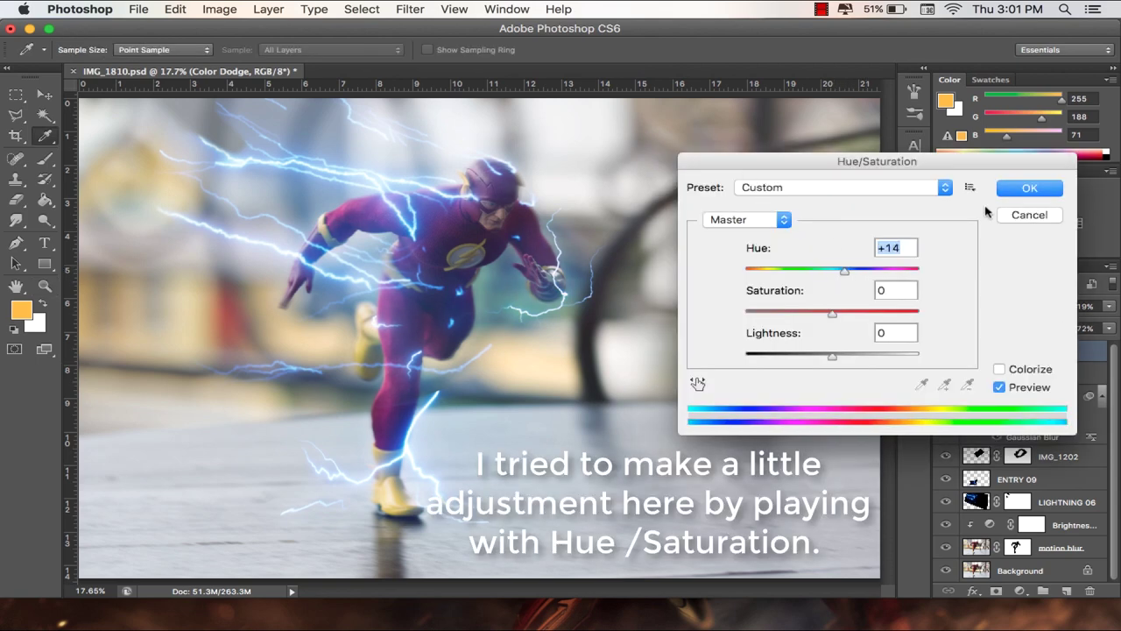
pyautogui.click(1007, 186)
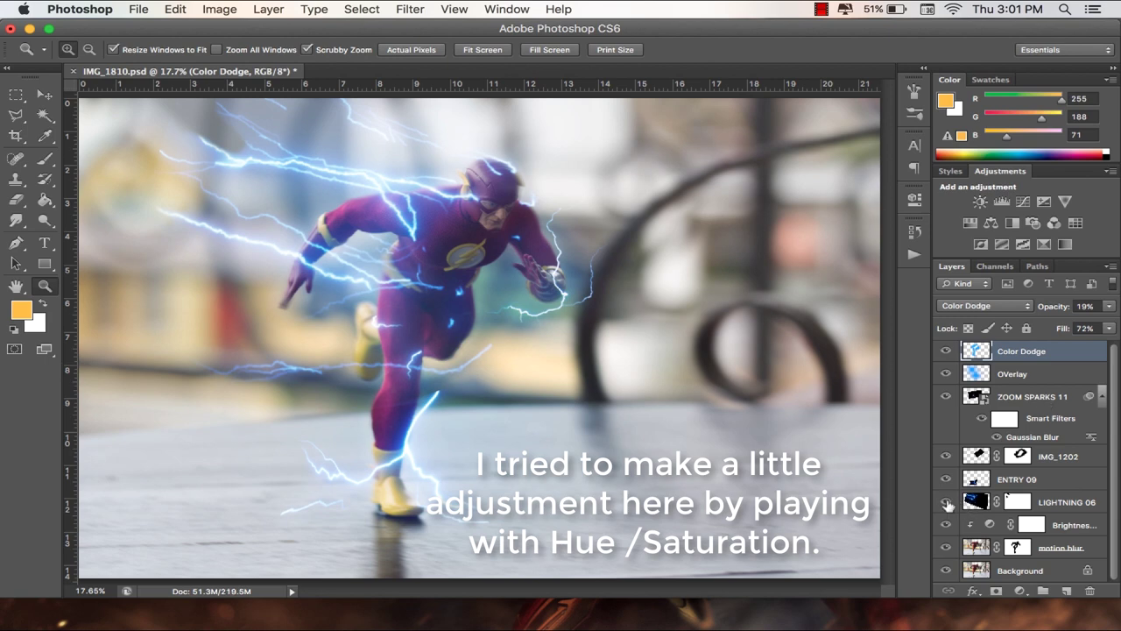
# - Prepare a soft 97 px brush with default black and white on the LIGHTNING 06 layer mask
pyautogui.click(1017, 502)
pyautogui.press('d')
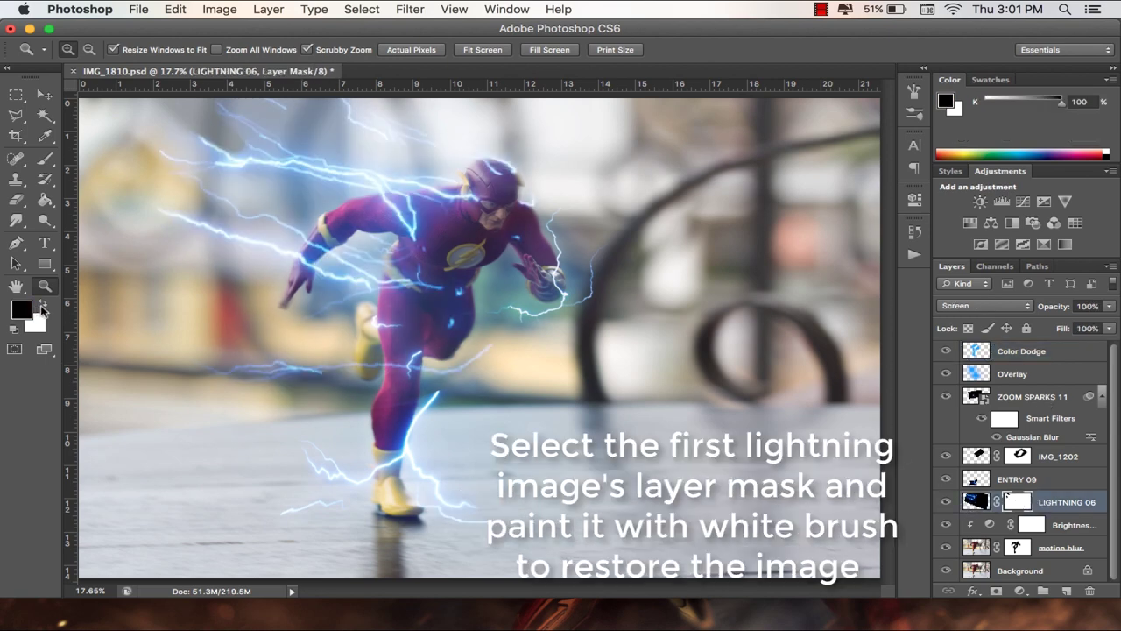
pyautogui.click(42, 307)
pyautogui.press('b')
pyautogui.rightClick(225, 137)
pyautogui.press('Return')
pyautogui.rightClick(254, 145)
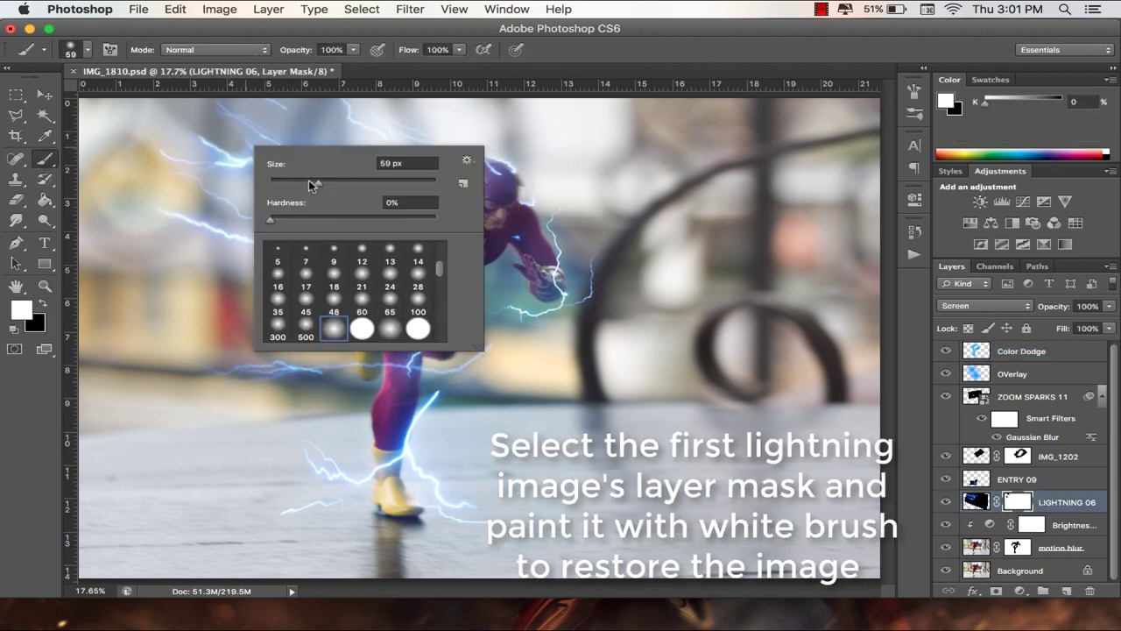
pyautogui.moveTo(311, 184); pyautogui.dragTo(325, 184)
pyautogui.press('Return')
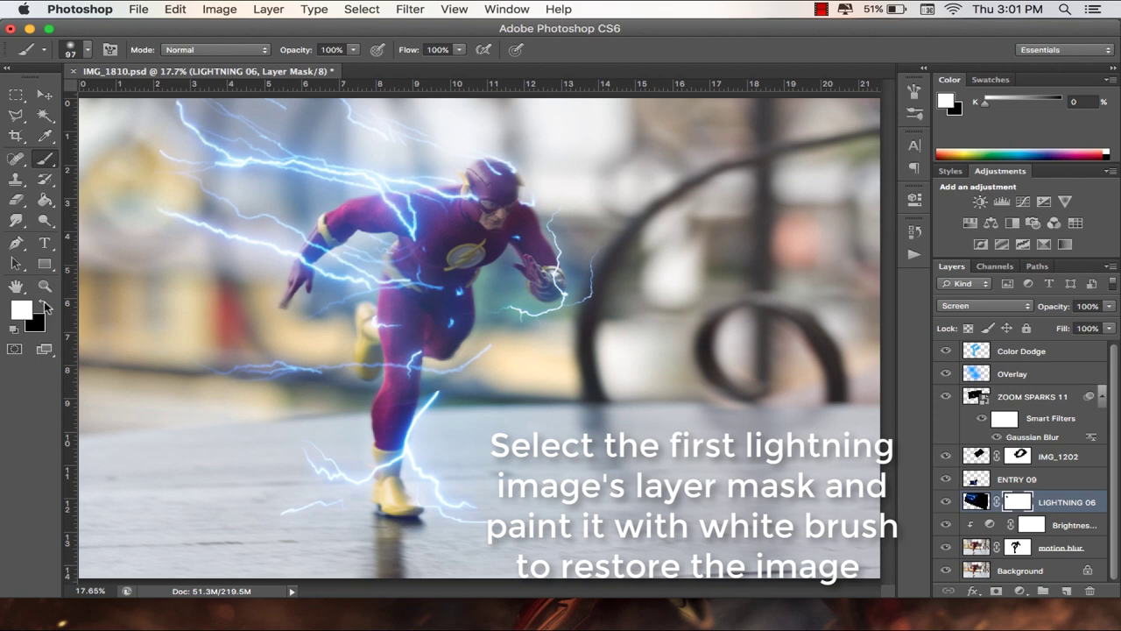
pyautogui.press('x')
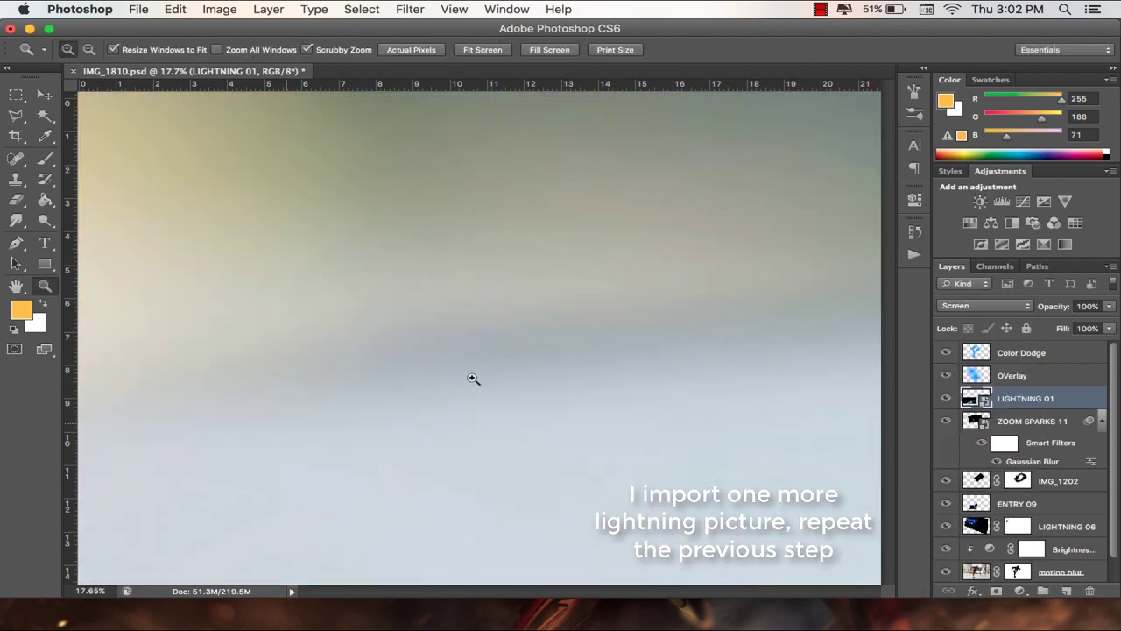
# - Rotate and distort the LIGHTNING 01 bolt to streak across the runner's body to his feet
pyautogui.press('super+t')
pyautogui.moveTo(497, 273)
pyautogui.mouseDown()
pyautogui.moveTo(473, 287)
pyautogui.moveTo(479, 277)
pyautogui.moveTo(473, 359)
pyautogui.moveTo(413, 370)
pyautogui.mouseUp()
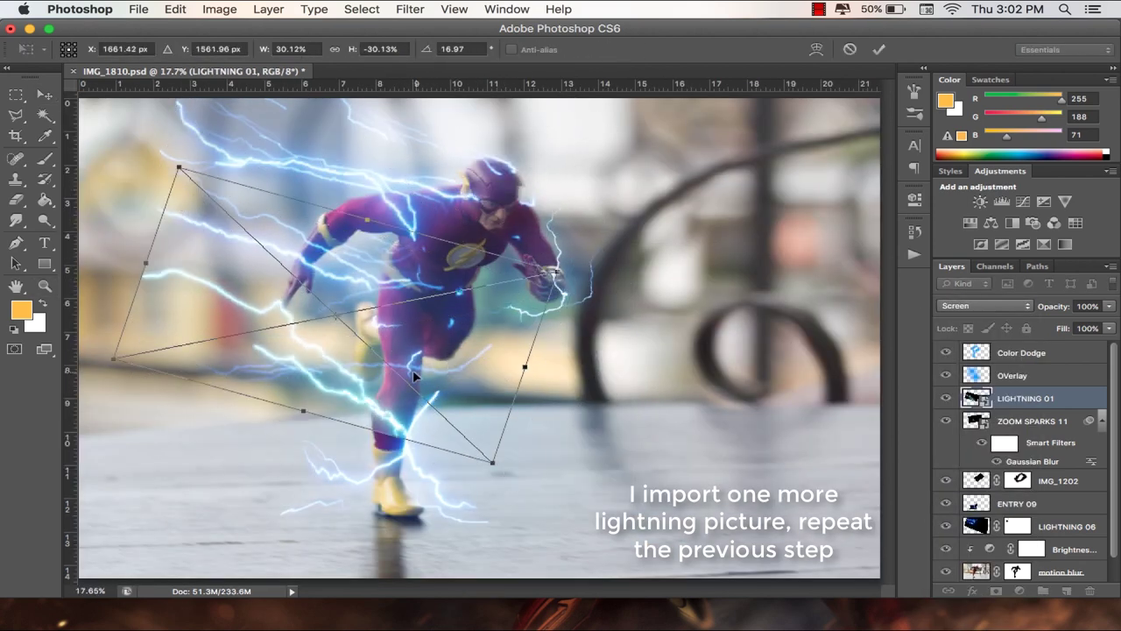
pyautogui.rightClick(236, 279)
pyautogui.click(288, 380)
pyautogui.moveTo(178, 166)
pyautogui.mouseDown()
pyautogui.moveTo(333, 208)
pyautogui.moveTo(180, 170)
pyautogui.mouseUp()
pyautogui.moveTo(386, 432); pyautogui.dragTo(338, 478)
pyautogui.moveTo(219, 386); pyautogui.dragTo(211, 394)
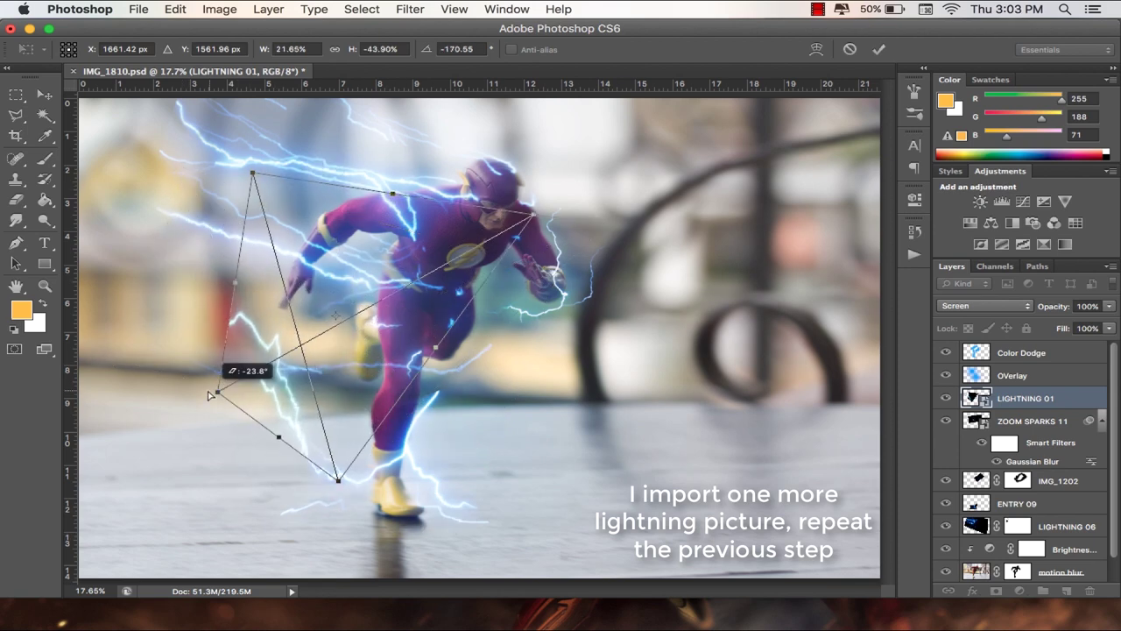
pyautogui.moveTo(345, 387); pyautogui.dragTo(426, 375)
pyautogui.moveTo(316, 404); pyautogui.dragTo(287, 394)
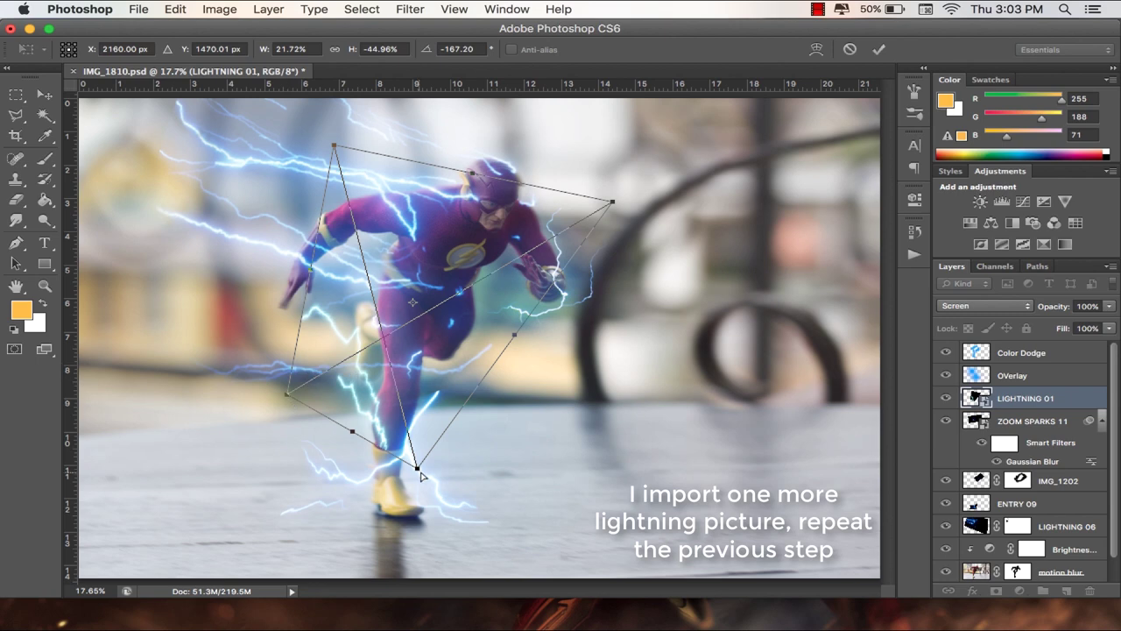
pyautogui.moveTo(420, 476); pyautogui.dragTo(379, 425)
pyautogui.moveTo(322, 156); pyautogui.dragTo(314, 217)
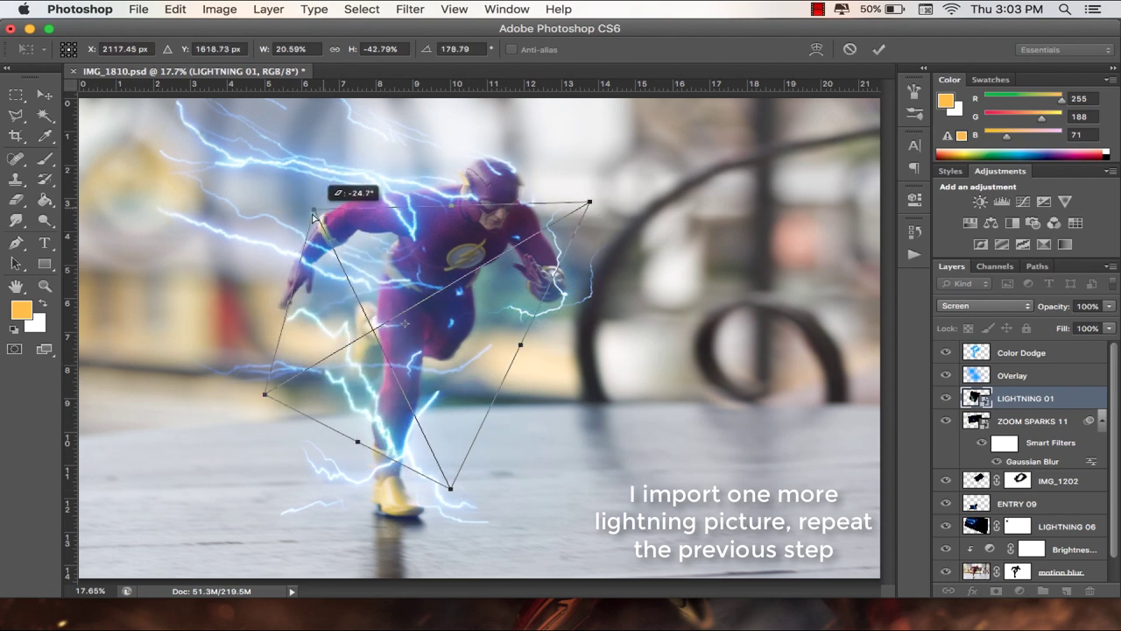
pyautogui.moveTo(265, 394); pyautogui.dragTo(280, 403)
pyautogui.press('Return')
# - Clip LIGHTNING 01 to the layer below, adjust its Levels midtones and shift its hue about +6
pyautogui.rightClick(1036, 398)
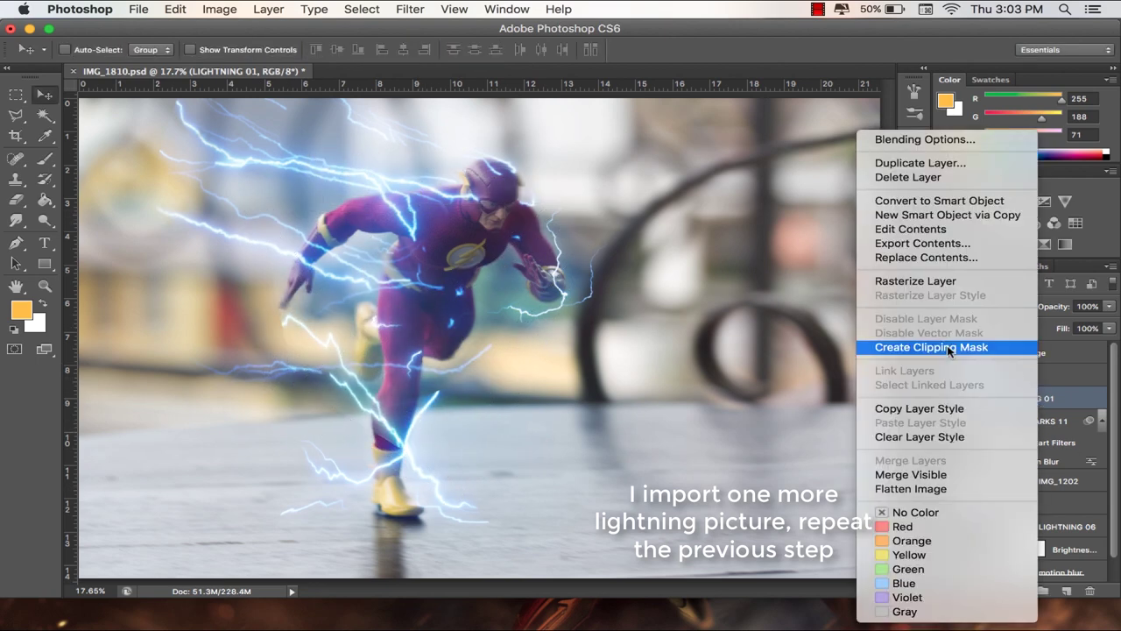
pyautogui.click(947, 345)
pyautogui.hotkey('ctrl', 'l')
pyautogui.moveTo(906, 253); pyautogui.dragTo(916, 253)
pyautogui.press('Return')
pyautogui.hotkey('ctrl', 'u')
pyautogui.moveTo(833, 270); pyautogui.dragTo(850, 278)
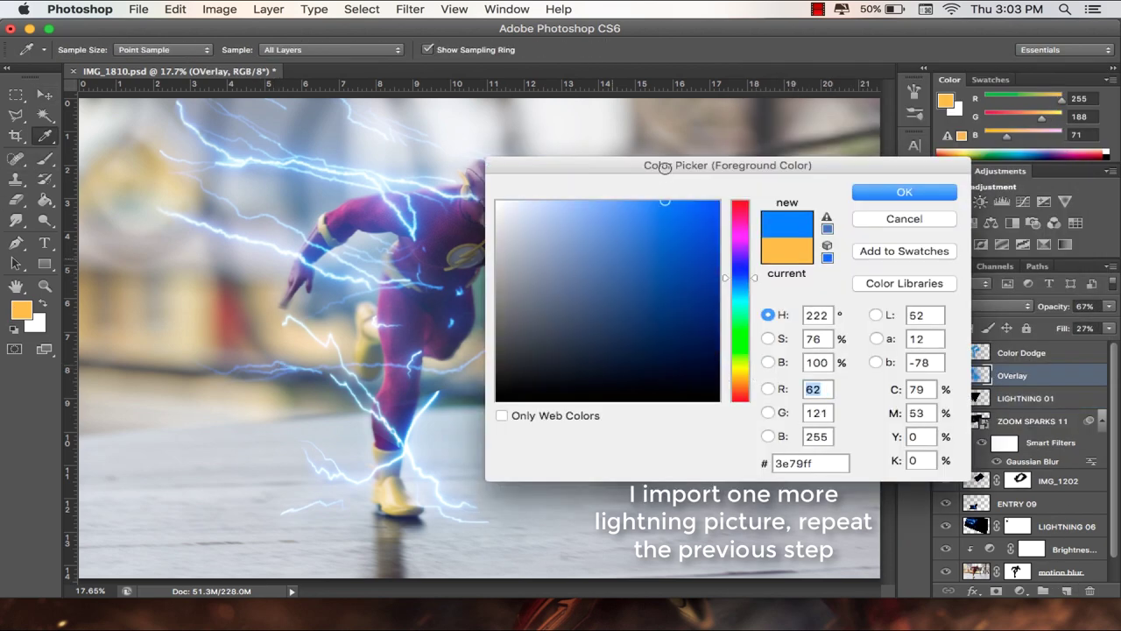
# - On a new layer, paint a large soft blue (#3e79ff) patch over the runner's legs
pyautogui.moveTo(740, 277); pyautogui.dragTo(740, 284)
pyautogui.click(903, 191)
pyautogui.click(1065, 592)
pyautogui.click(45, 161)
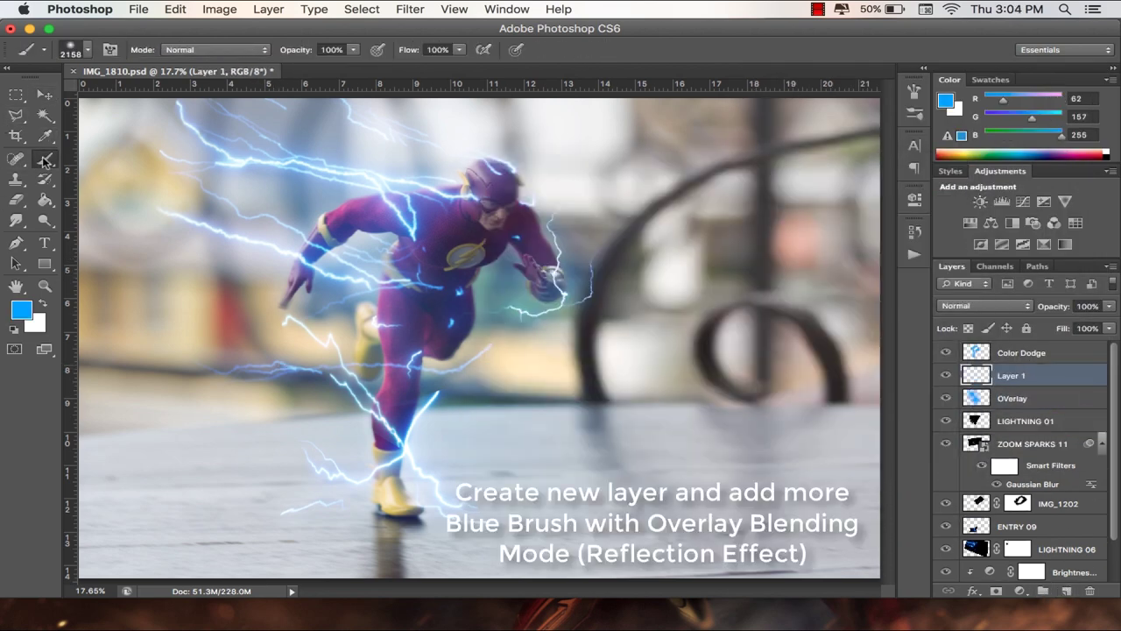
pyautogui.rightClick(571, 368)
pyautogui.moveTo(719, 399); pyautogui.dragTo(752, 399)
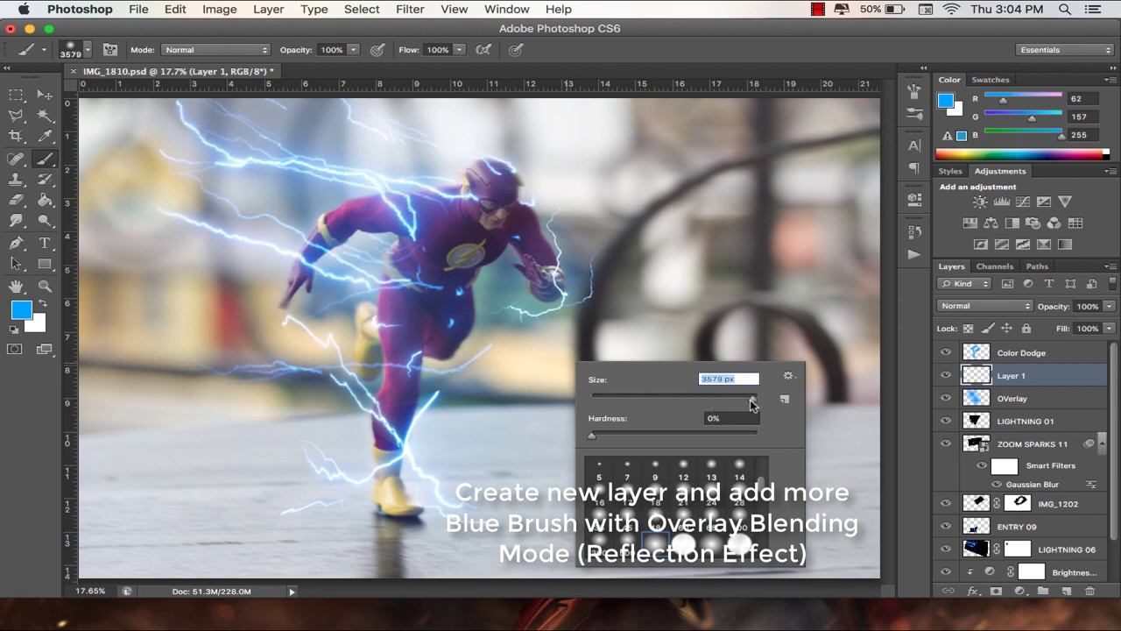
pyautogui.press('Return')
pyautogui.moveTo(288, 351); pyautogui.dragTo(300, 375)
pyautogui.press('v')
pyautogui.moveTo(303, 269)
pyautogui.mouseDown()
pyautogui.moveTo(437, 287)
pyautogui.moveTo(249, 319)
pyautogui.mouseUp()
# - Set the blue patch layer to Overlay at 31% opacity
pyautogui.click(985, 306)
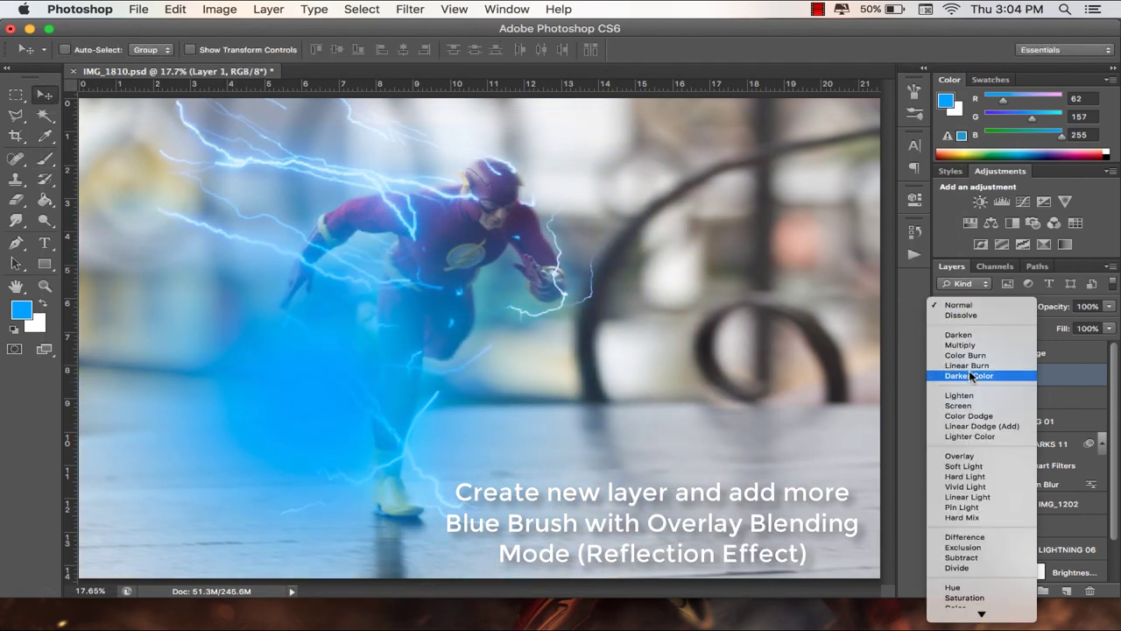
pyautogui.click(963, 449)
pyautogui.moveTo(1066, 304); pyautogui.dragTo(998, 305)
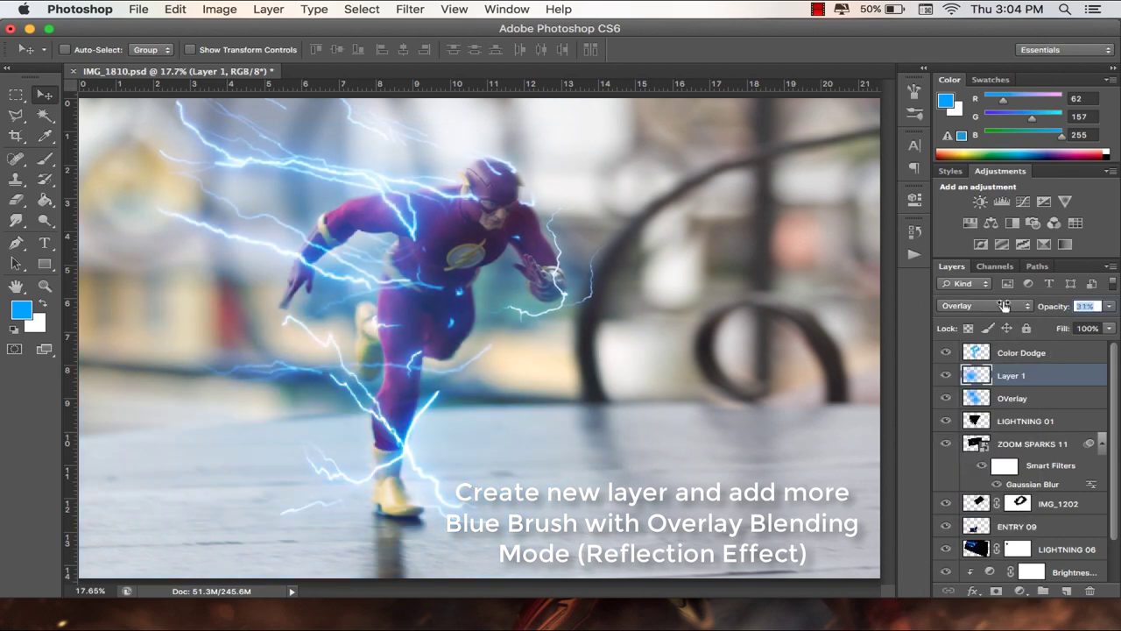
# - Duplicate the blue overlay, move the copy up right, shrink it and lower its fill to about 30%
pyautogui.hotkey('ctrl', 'j')
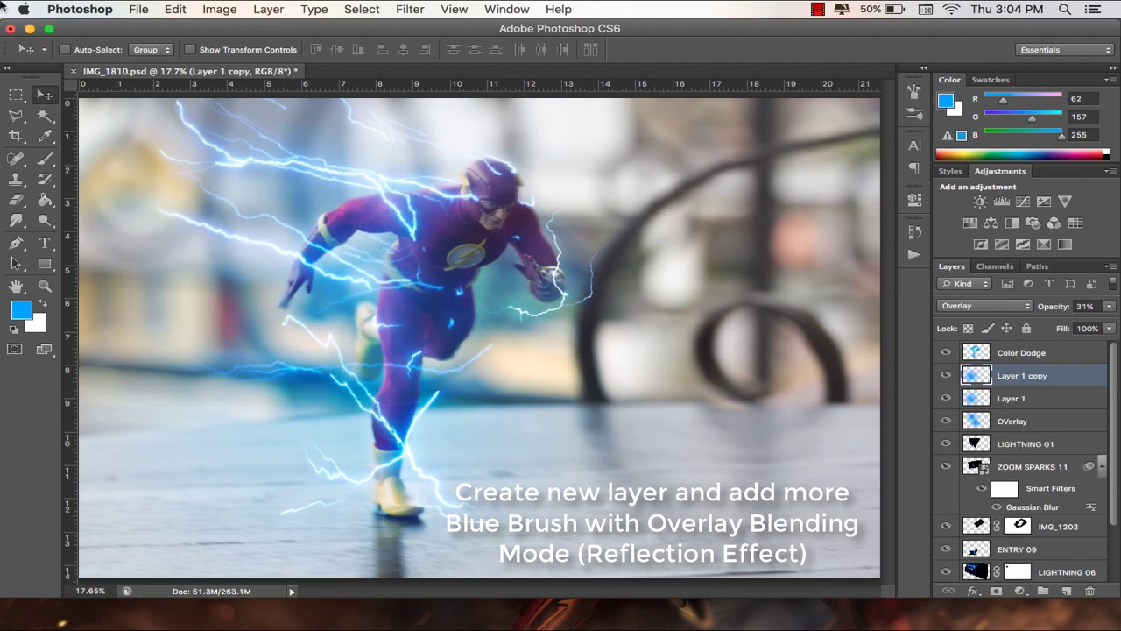
pyautogui.moveTo(350, 333); pyautogui.dragTo(584, 236)
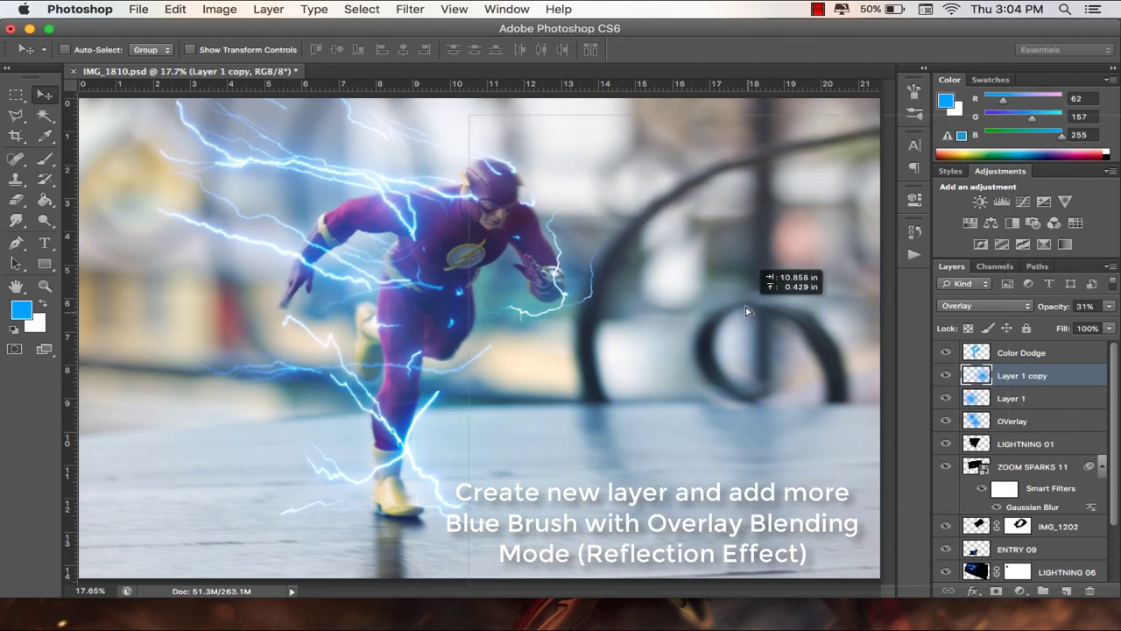
pyautogui.hotkey('ctrl', 't')
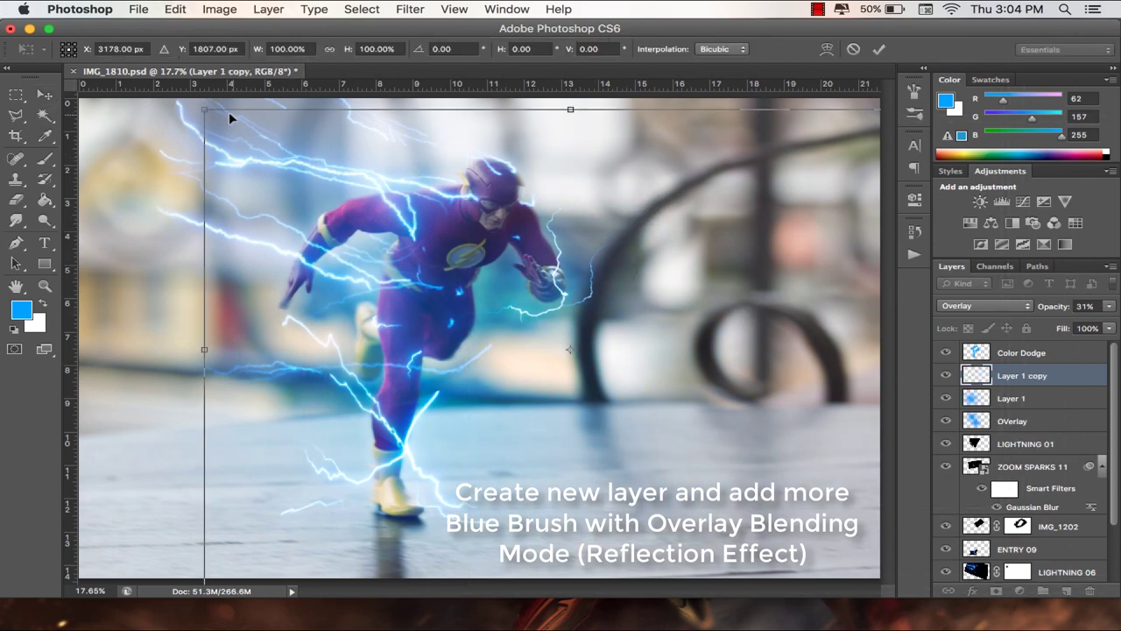
pyautogui.moveTo(231, 115)
pyautogui.mouseDown()
pyautogui.moveTo(632, 313)
pyautogui.moveTo(613, 219)
pyautogui.mouseUp()
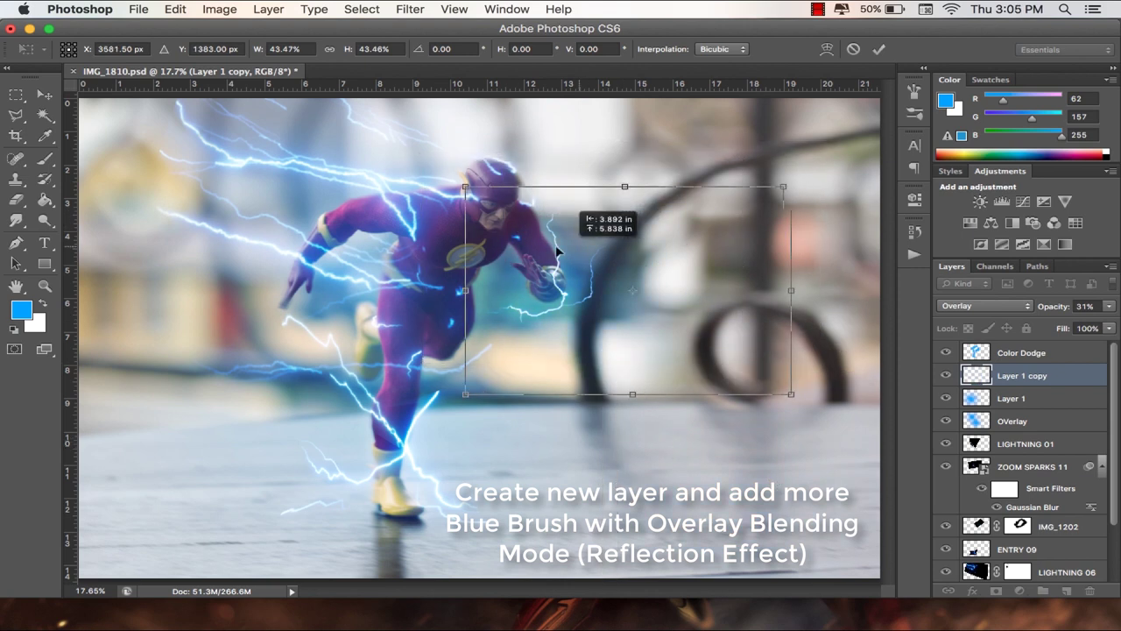
pyautogui.moveTo(1059, 329); pyautogui.dragTo(698, 338)
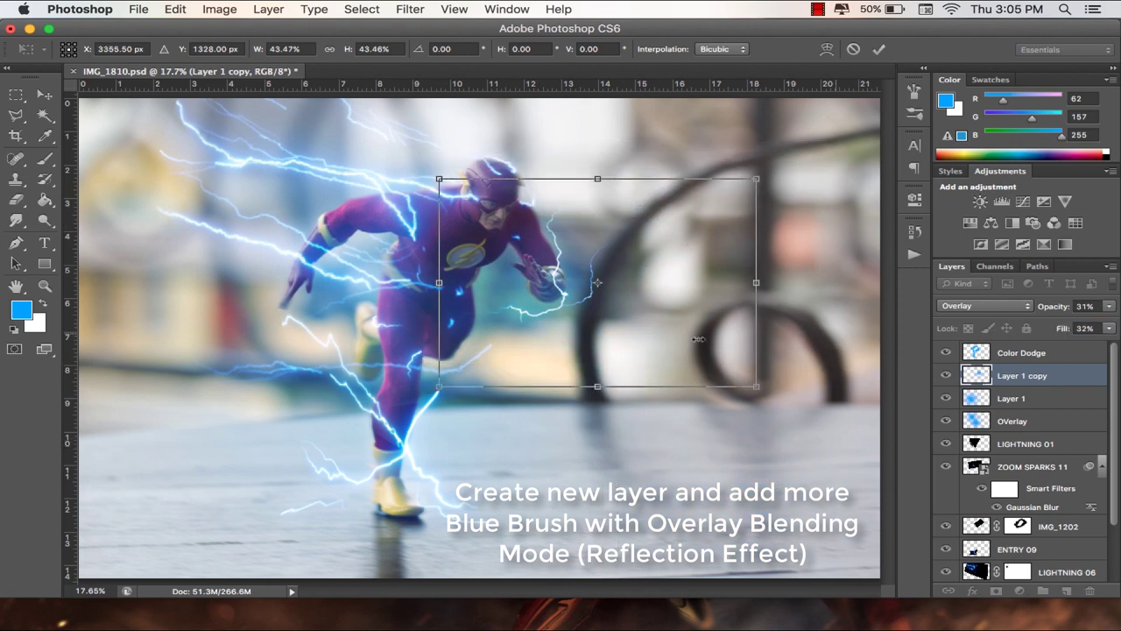
pyautogui.press('Return')
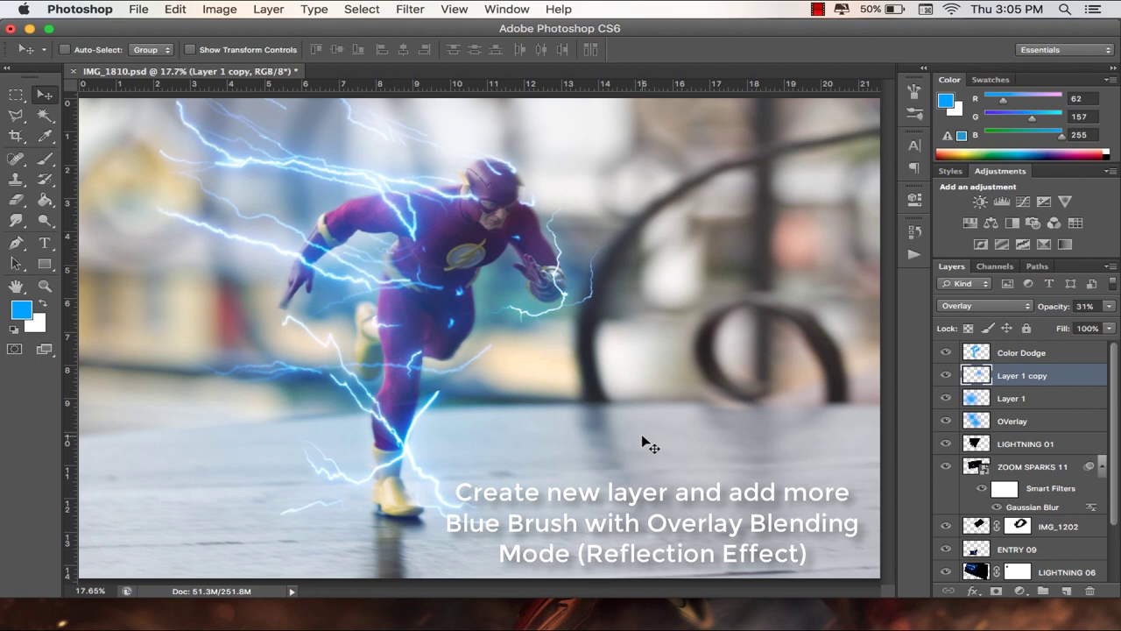
# - On a new layer above Color Dodge, paint a small cyan-blue glow over the Flash's eyes
pyautogui.click(1079, 358)
pyautogui.click(1066, 591)
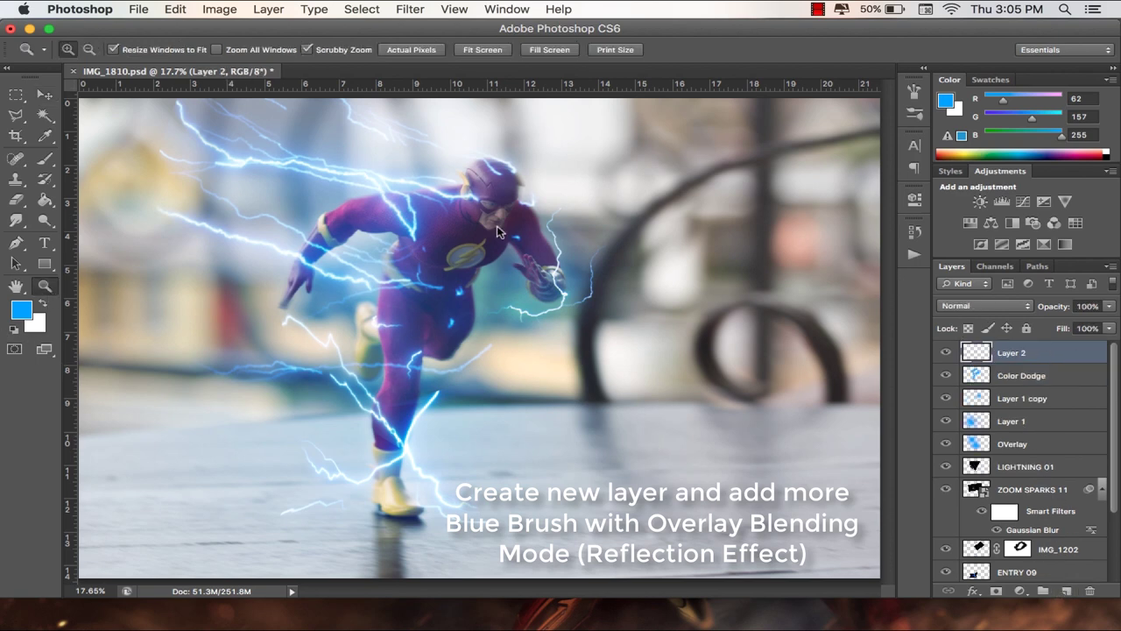
pyautogui.moveTo(497, 225); pyautogui.dragTo(571, 133)
pyautogui.click(45, 157)
pyautogui.rightClick(604, 226)
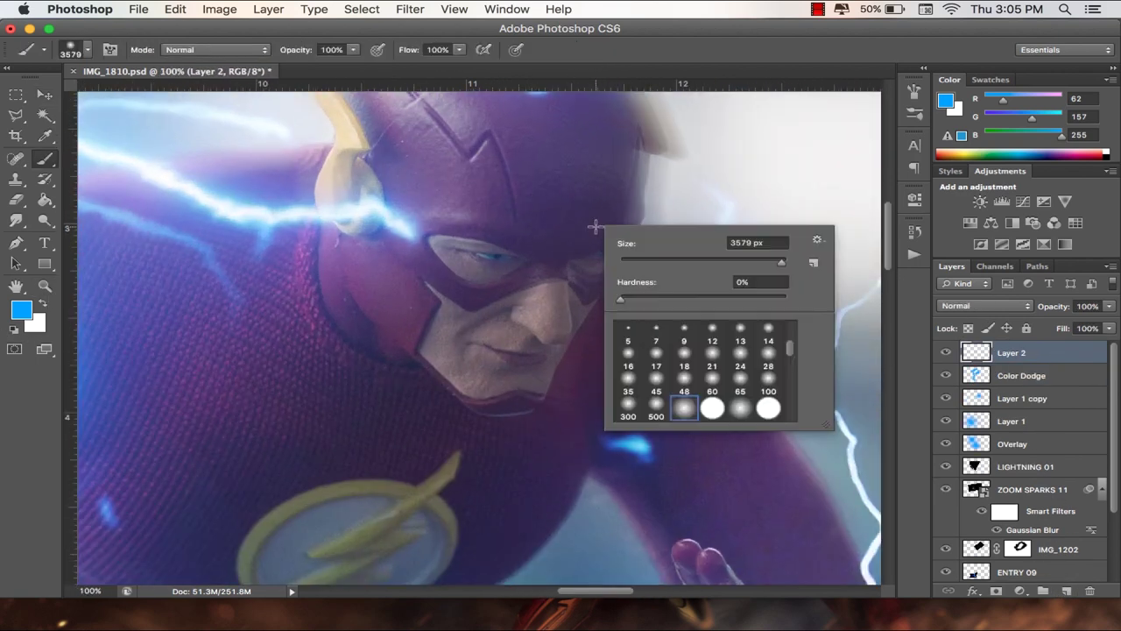
pyautogui.keyDown('alt'); pyautogui.click(495, 250); pyautogui.keyUp('alt')
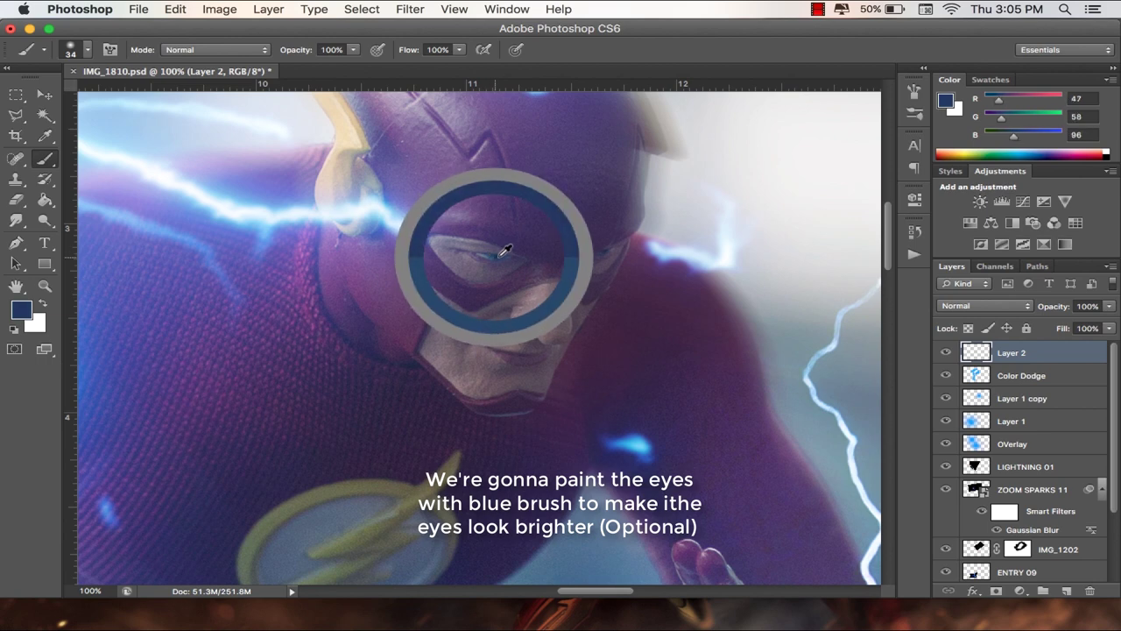
pyautogui.click(22, 309)
pyautogui.moveTo(655, 284); pyautogui.dragTo(652, 180)
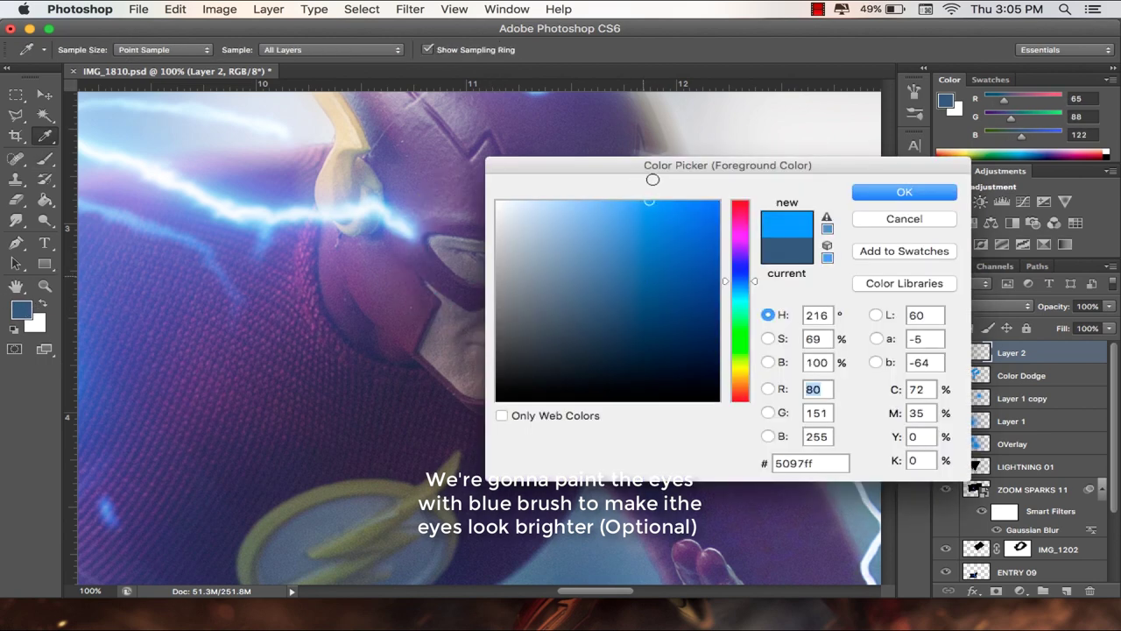
pyautogui.moveTo(753, 288); pyautogui.dragTo(753, 295)
pyautogui.click(904, 191)
pyautogui.rightClick(621, 274)
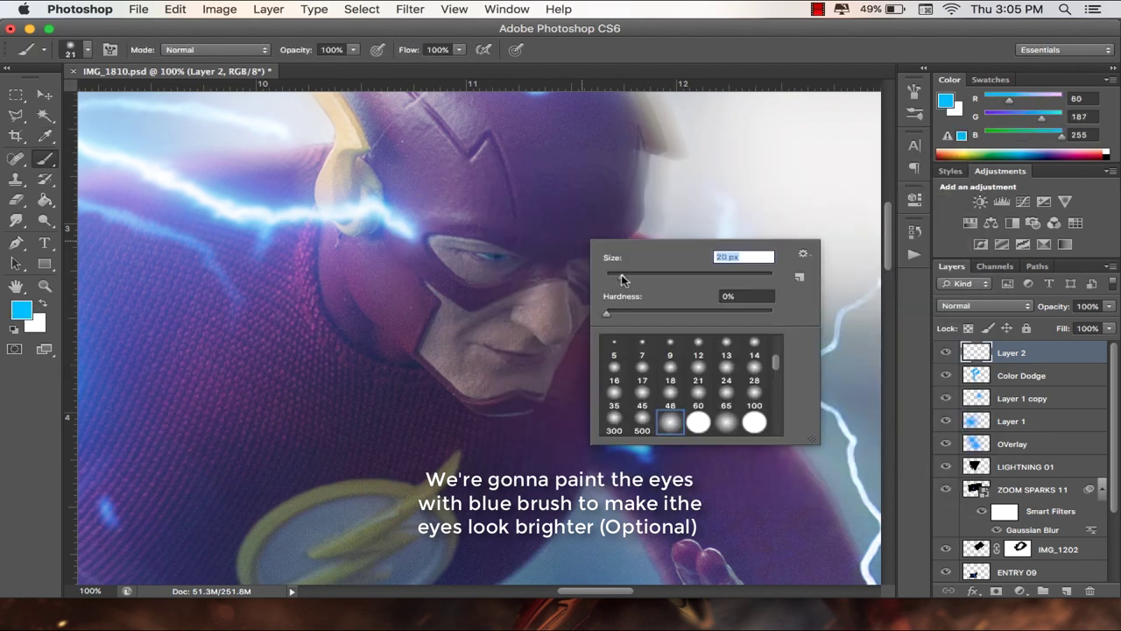
pyautogui.click(490, 256)
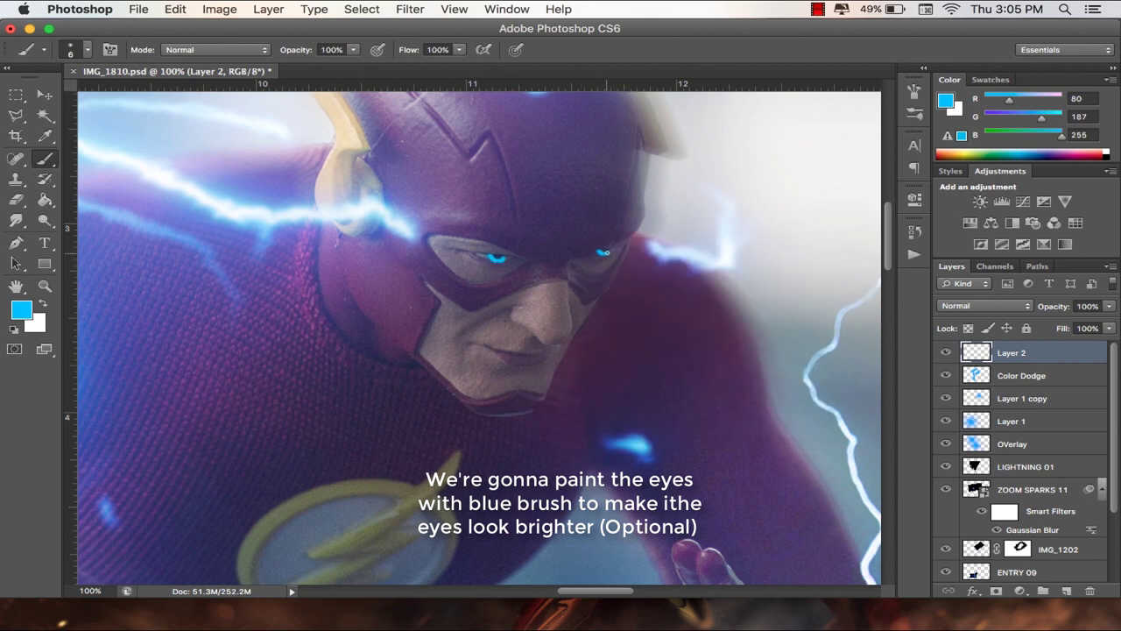
# - Set the eye glow layer to Overlay with lower fill and shift its hue slightly
pyautogui.click(981, 306)
pyautogui.click(963, 365)
pyautogui.moveTo(1062, 327); pyautogui.dragTo(1005, 330)
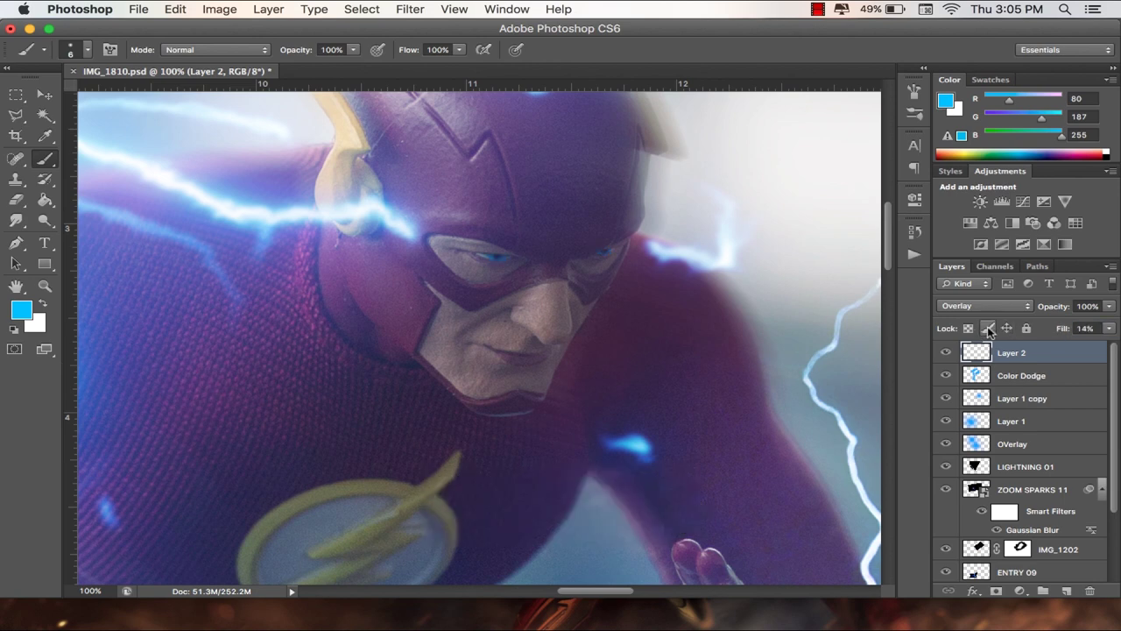
pyautogui.hotkey('ctrl', 'u')
pyautogui.moveTo(832, 268)
pyautogui.mouseDown()
pyautogui.moveTo(859, 273)
pyautogui.moveTo(798, 275)
pyautogui.moveTo(840, 278)
pyautogui.moveTo(828, 278)
pyautogui.mouseUp()
pyautogui.click(1015, 191)
# - Duplicate the eye glow layer in Color Dodge mode and check it zoomed in and fitted
pyautogui.click(44, 286)
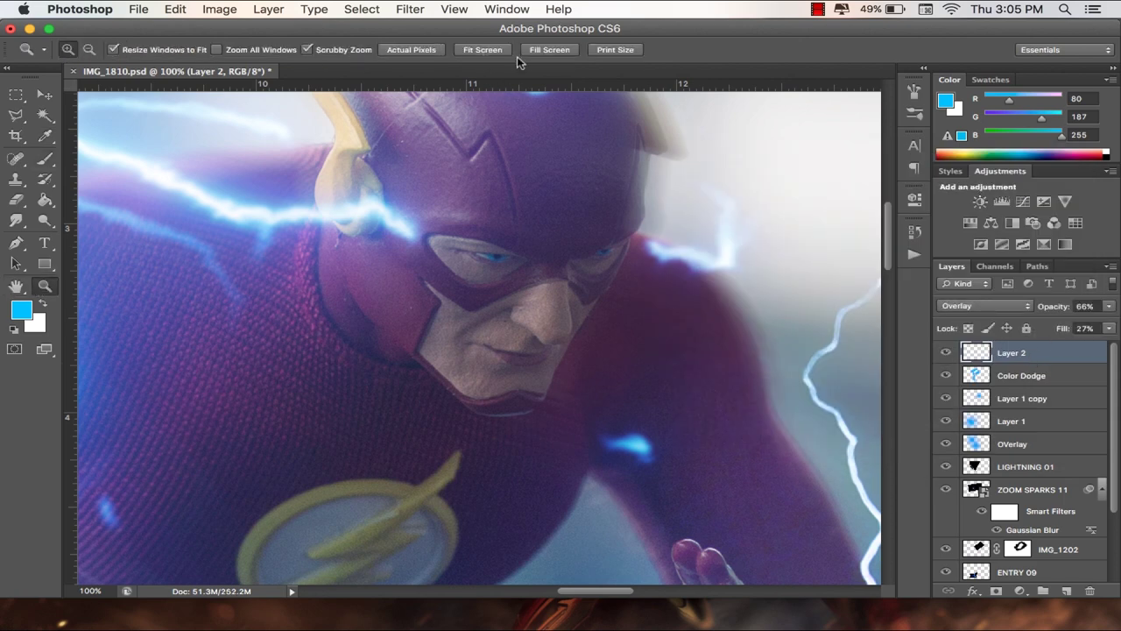
pyautogui.hotkey('ctrl', 'j')
pyautogui.click(986, 305)
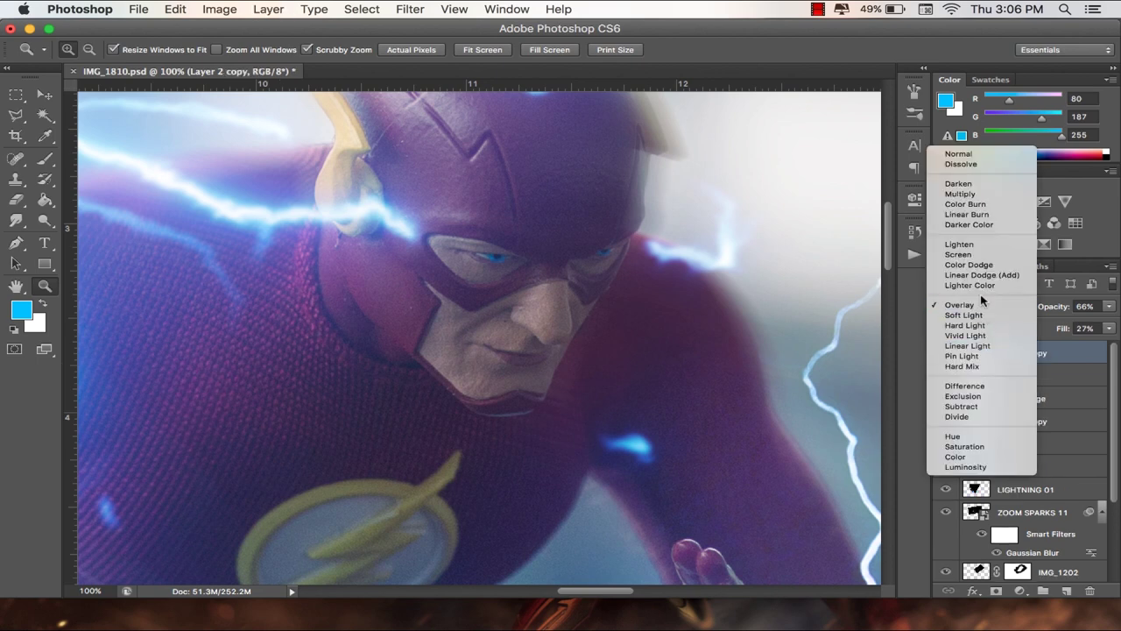
pyautogui.click(988, 272)
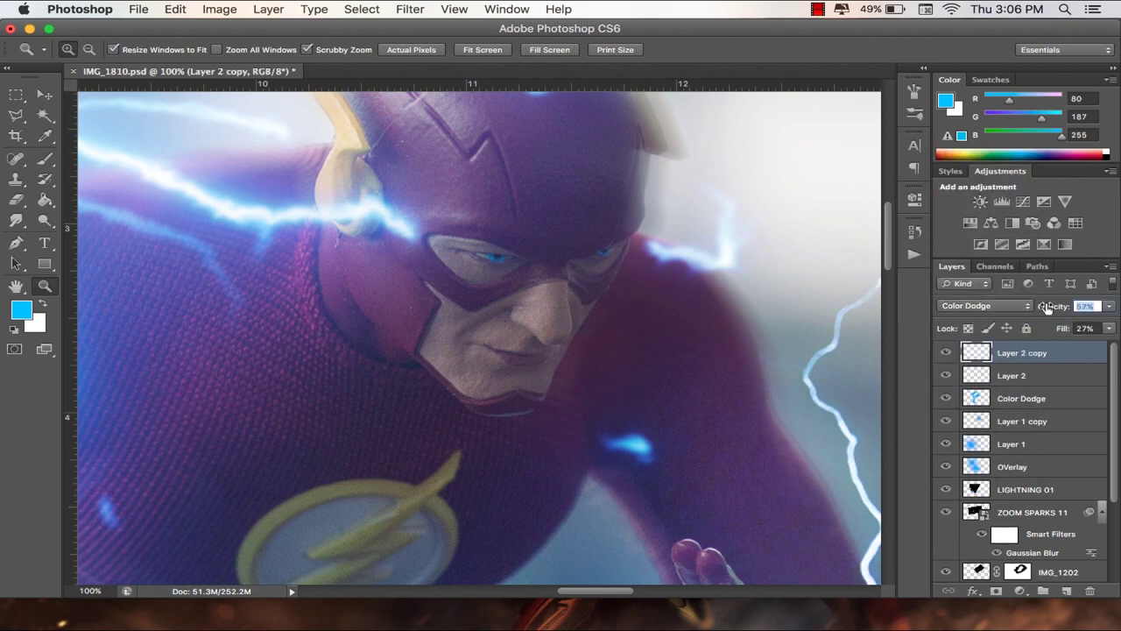
pyautogui.click(483, 50)
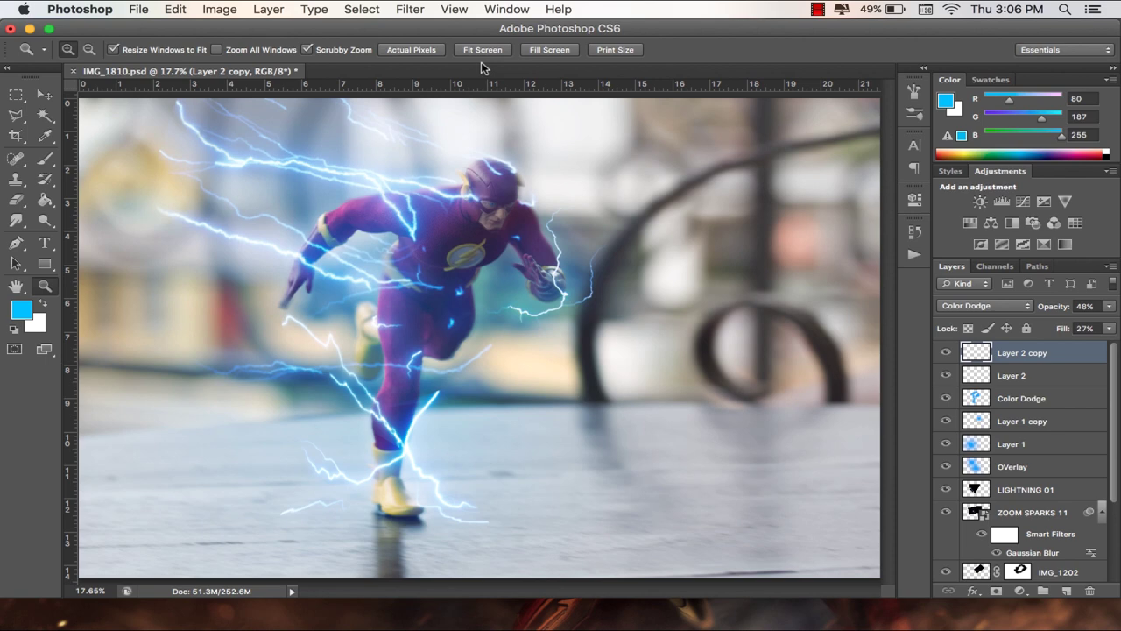
pyautogui.click(523, 181)
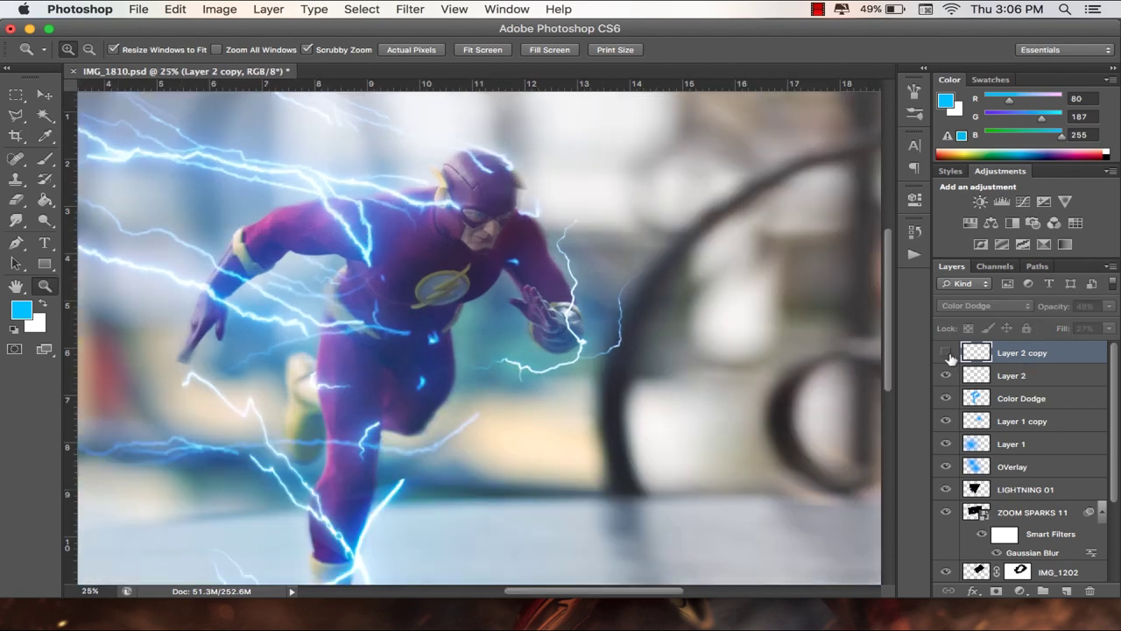
pyautogui.click(480, 50)
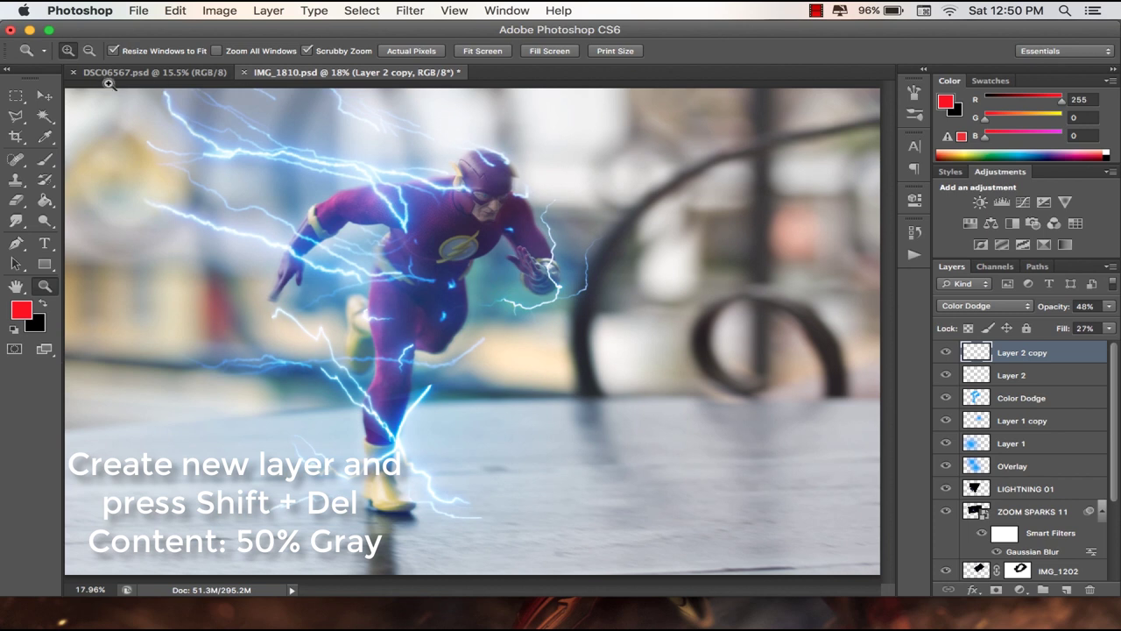
# - Add a new top layer filled with 50% Gray and blended in Soft Light
pyautogui.click(56, 101)
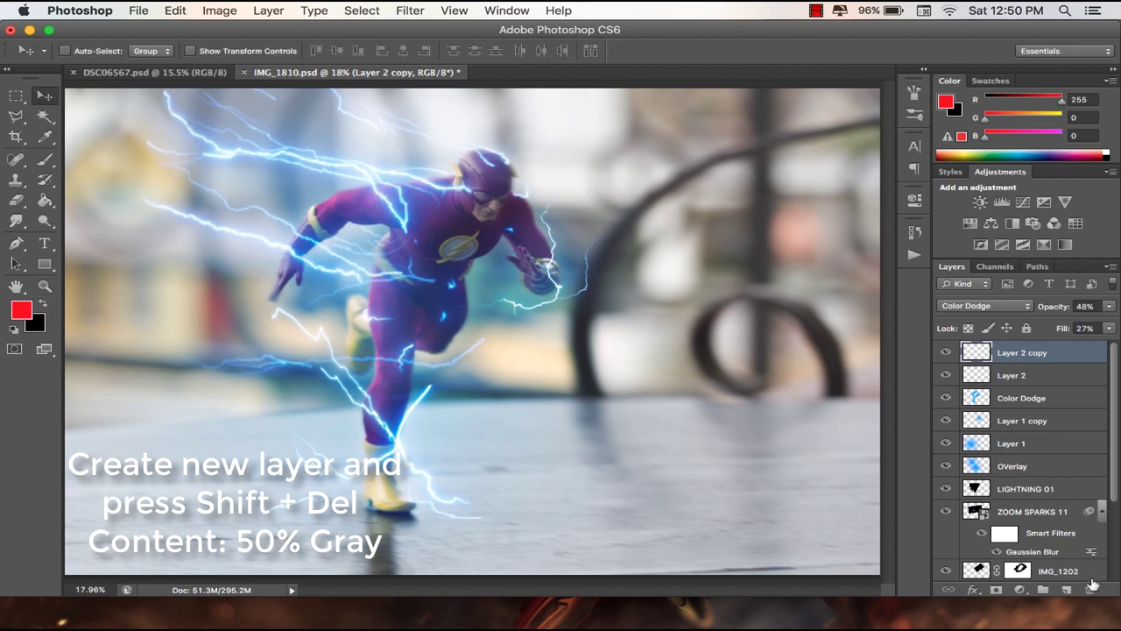
pyautogui.click(1067, 591)
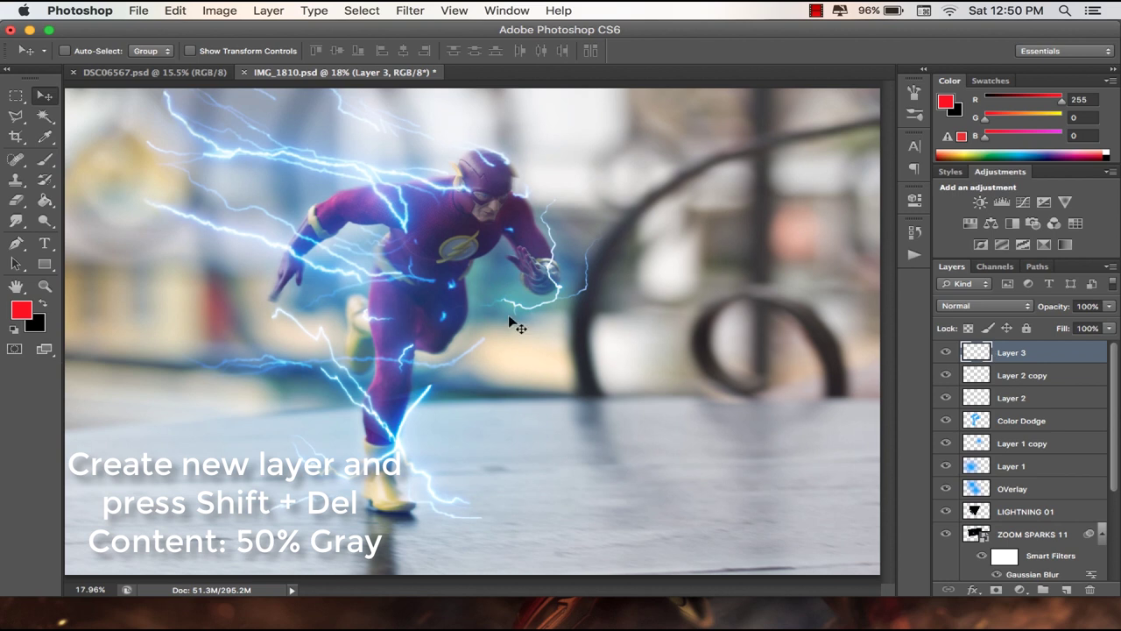
pyautogui.hotkey('shift', 'Delete')
pyautogui.click(744, 259)
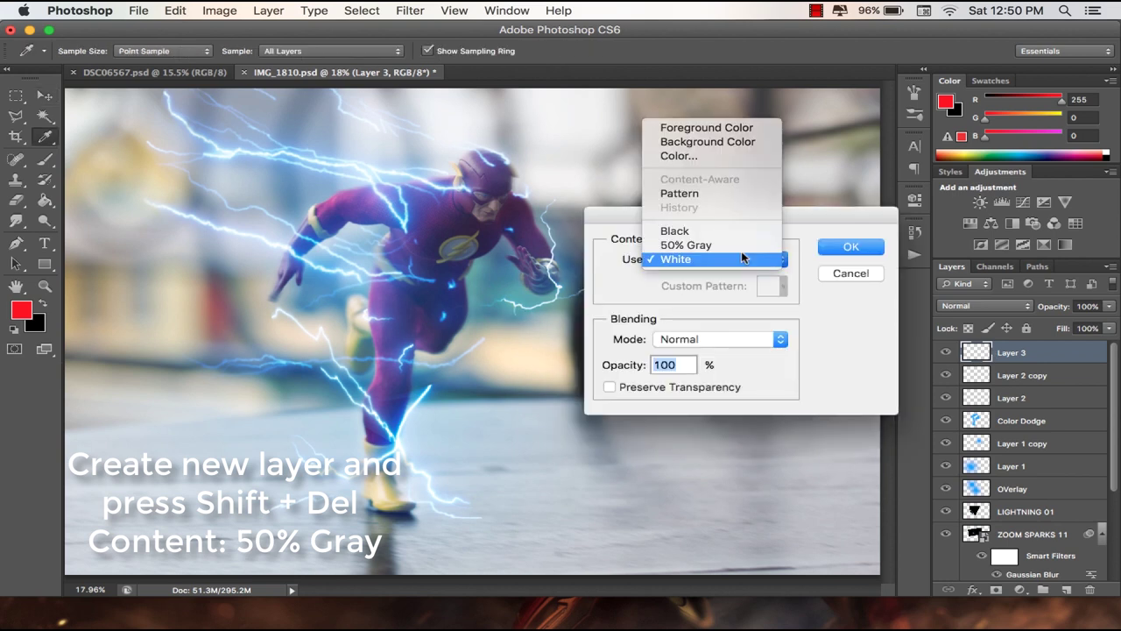
pyautogui.click(739, 245)
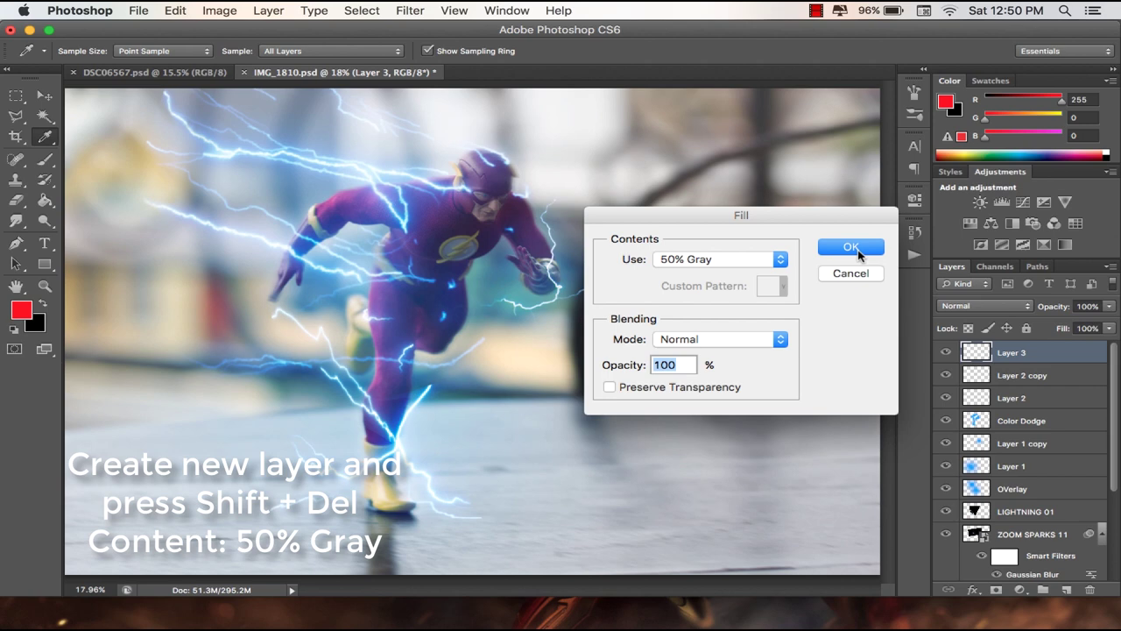
pyautogui.click(858, 251)
pyautogui.press('v')
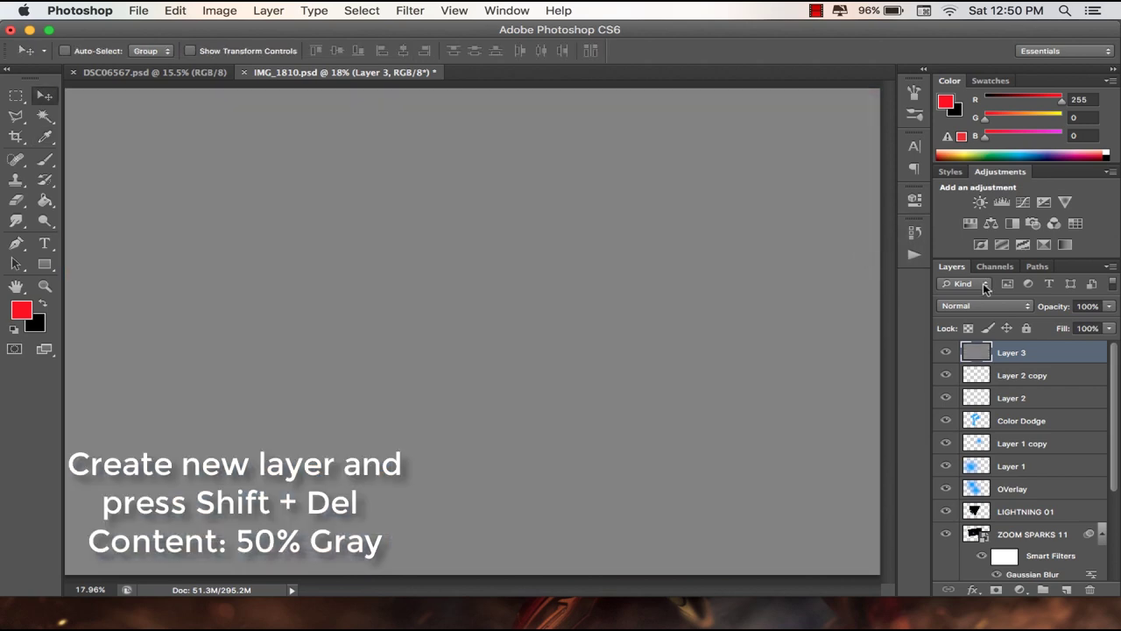
pyautogui.click(983, 300)
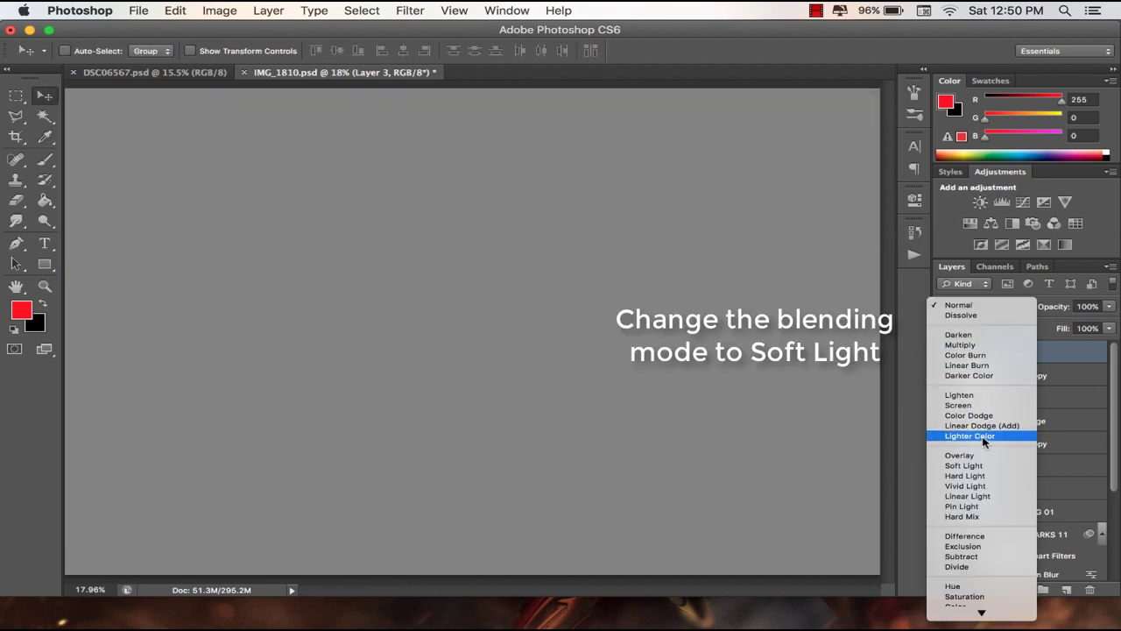
pyautogui.click(979, 465)
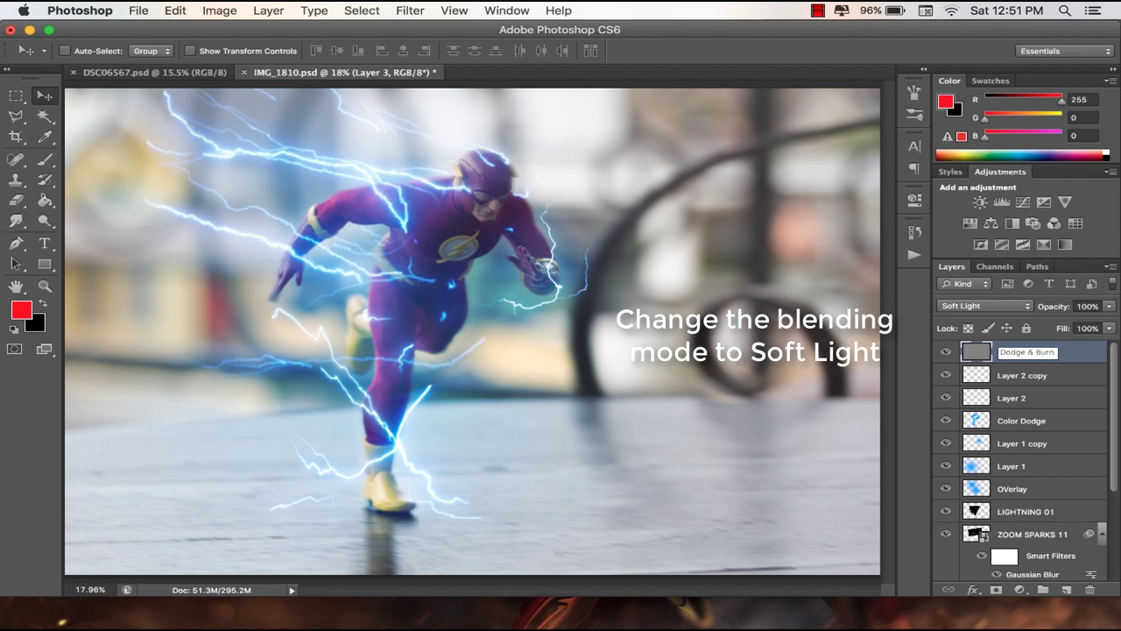
# - Name the layer Dodge & Burn and zoom in on the figure with the Dodge tool
pyautogui.click(1083, 352)
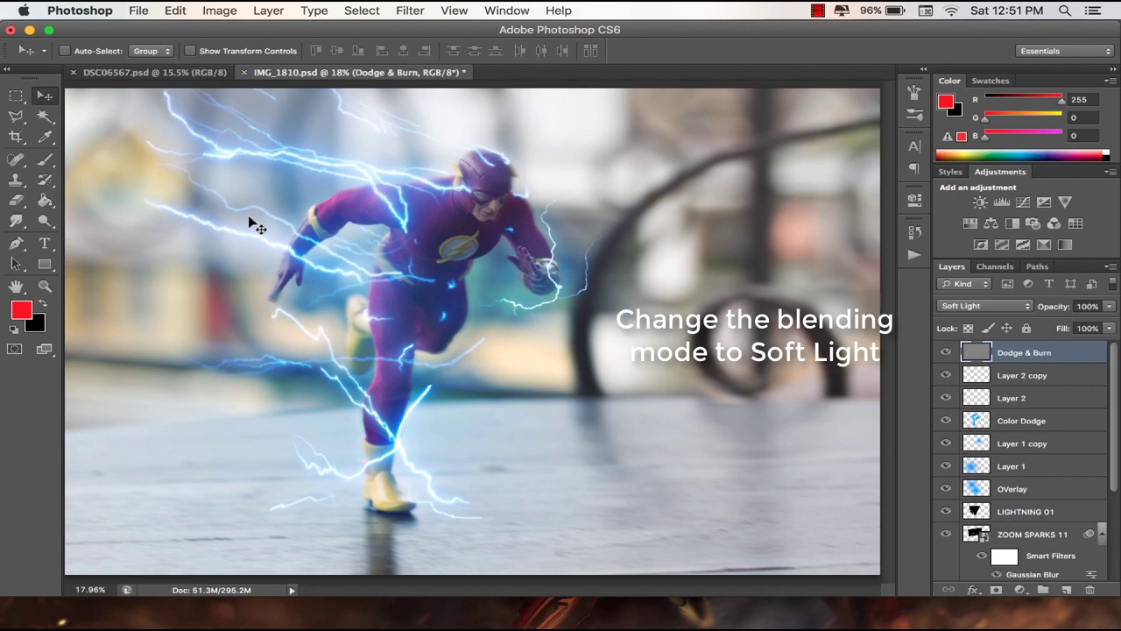
pyautogui.click(46, 223)
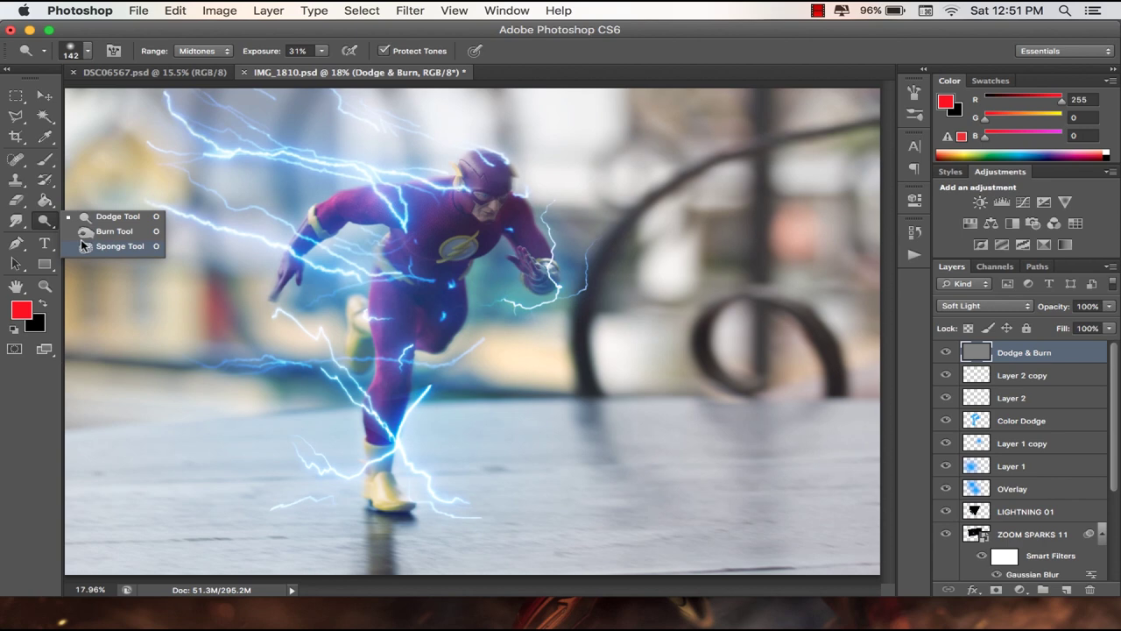
pyautogui.click(45, 286)
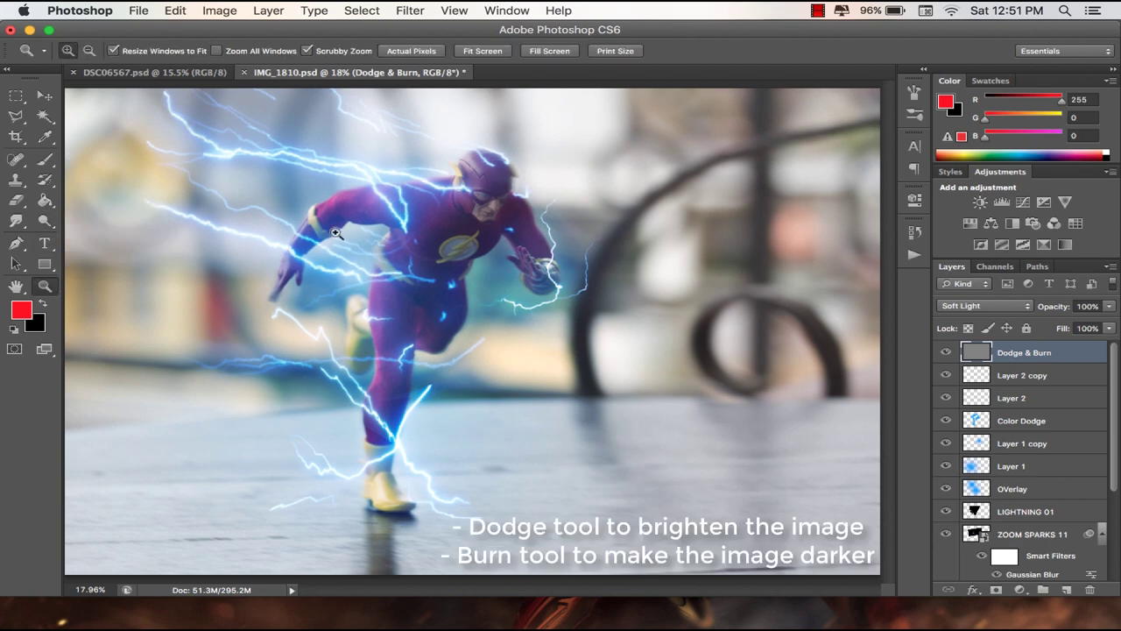
pyautogui.click(337, 234)
pyautogui.click(46, 222)
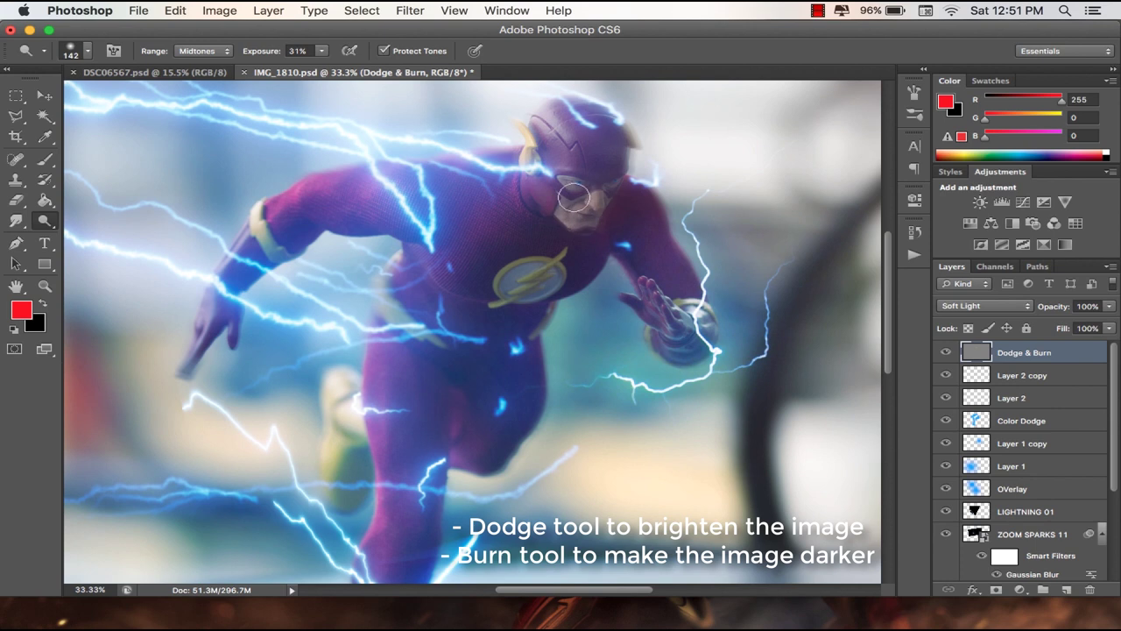
# - Burn darker shading into the chest, lower leg and foot
pyautogui.rightClick(51, 221)
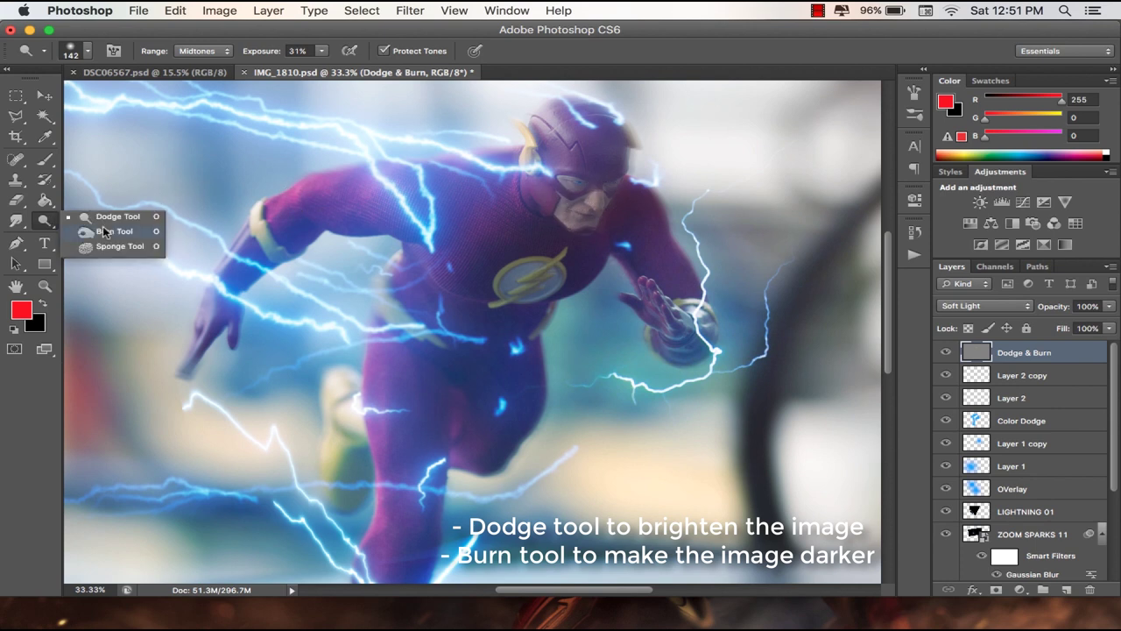
pyautogui.click(113, 231)
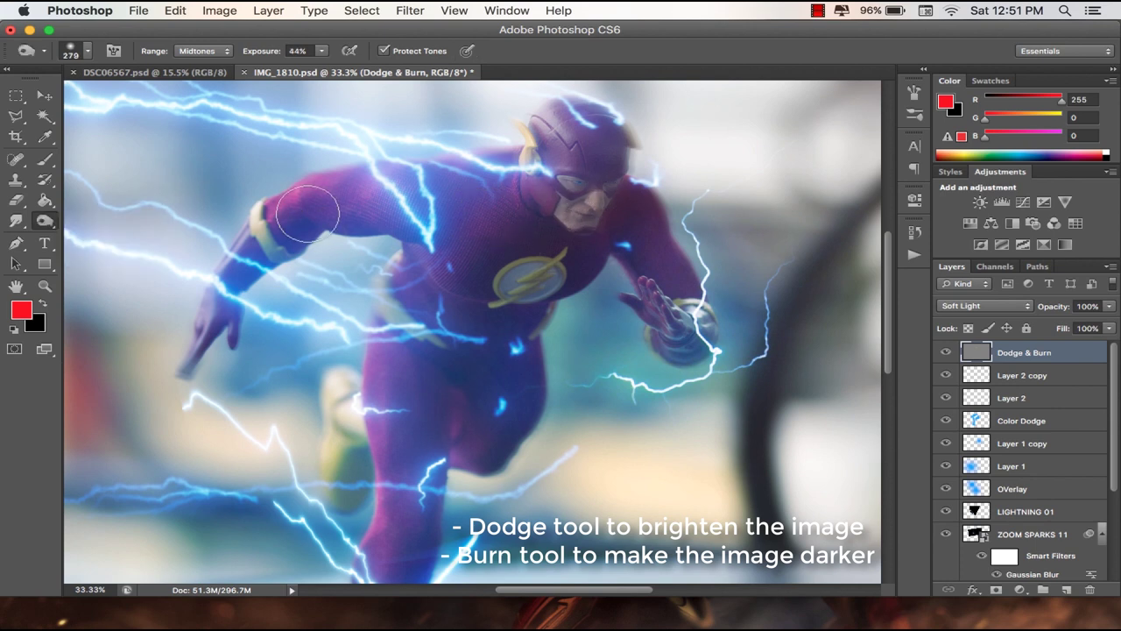
pyautogui.moveTo(319, 181); pyautogui.dragTo(460, 242)
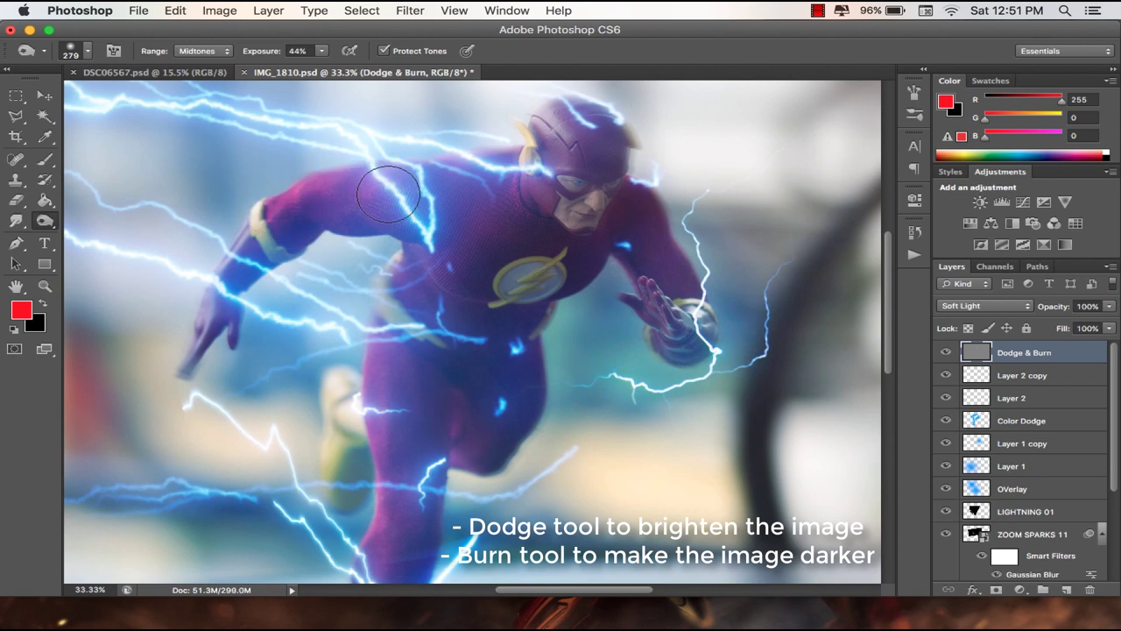
pyautogui.moveTo(413, 422); pyautogui.dragTo(376, 513)
pyautogui.scroll(-2, 389, 432)
pyautogui.scroll(-3, 389, 432)
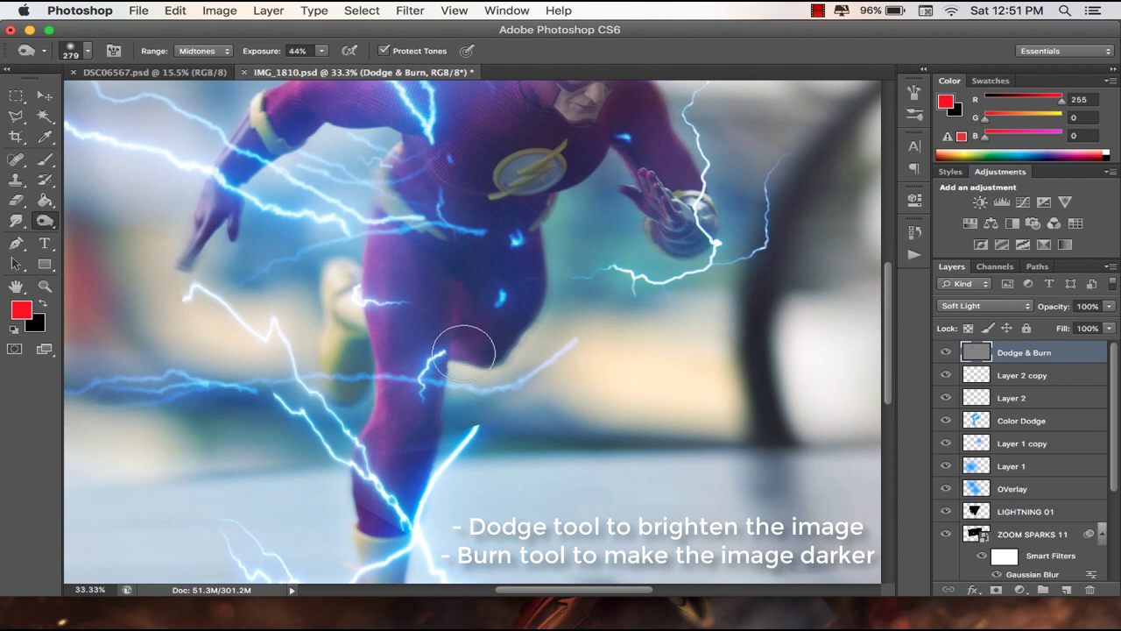
pyautogui.scroll(-5, 458, 338)
pyautogui.moveTo(369, 518); pyautogui.dragTo(400, 537)
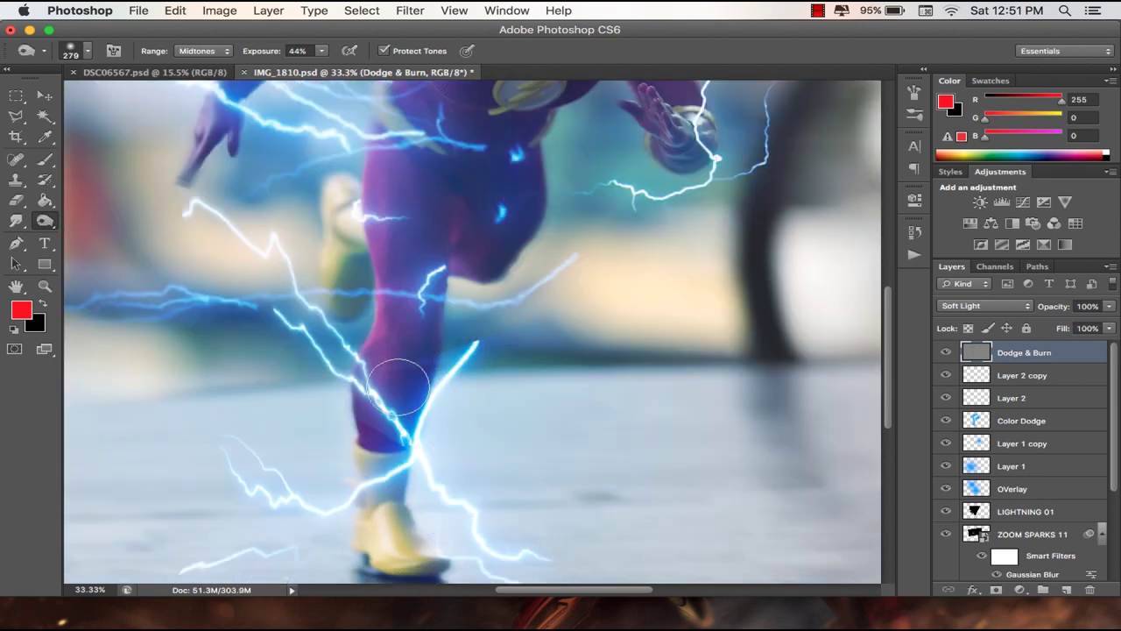
# - Darken and define the hand, returning to the Dodge tool afterward
pyautogui.scroll(3, 398, 388)
pyautogui.scroll(3, 450, 338)
pyautogui.moveTo(627, 327); pyautogui.dragTo(692, 320)
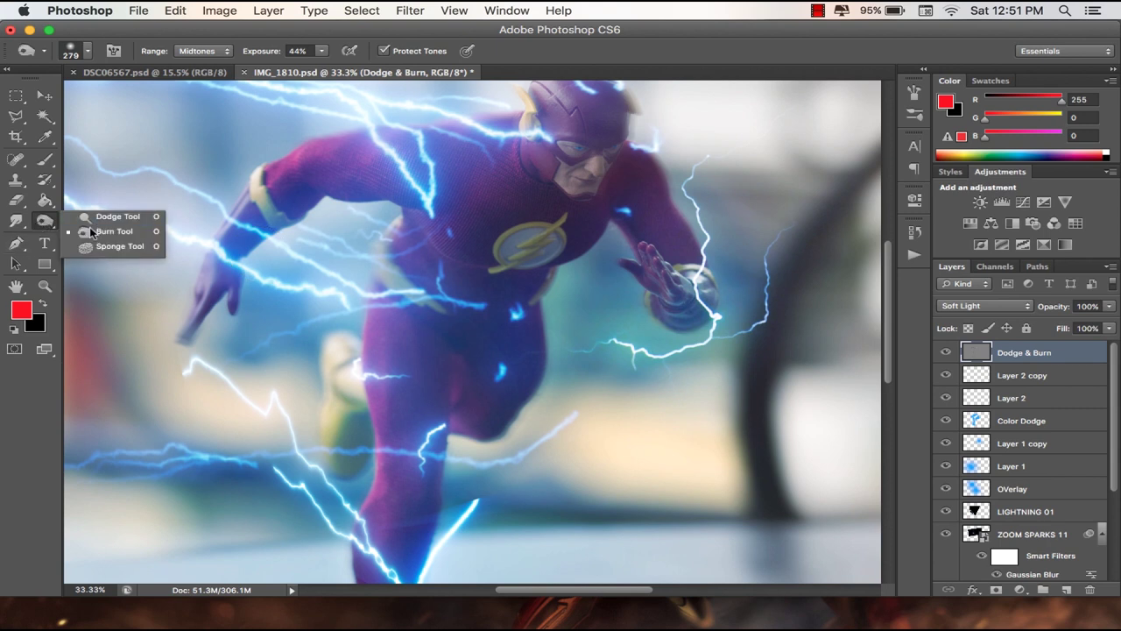
pyautogui.moveTo(39, 224); pyautogui.dragTo(88, 215)
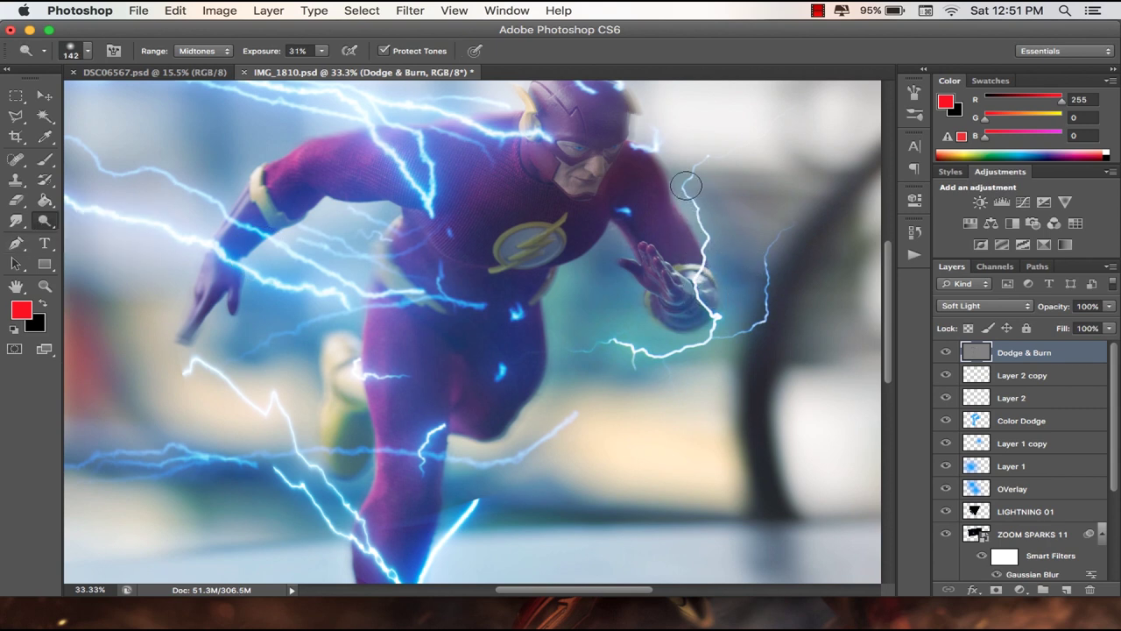
pyautogui.scroll(3, 640, 167)
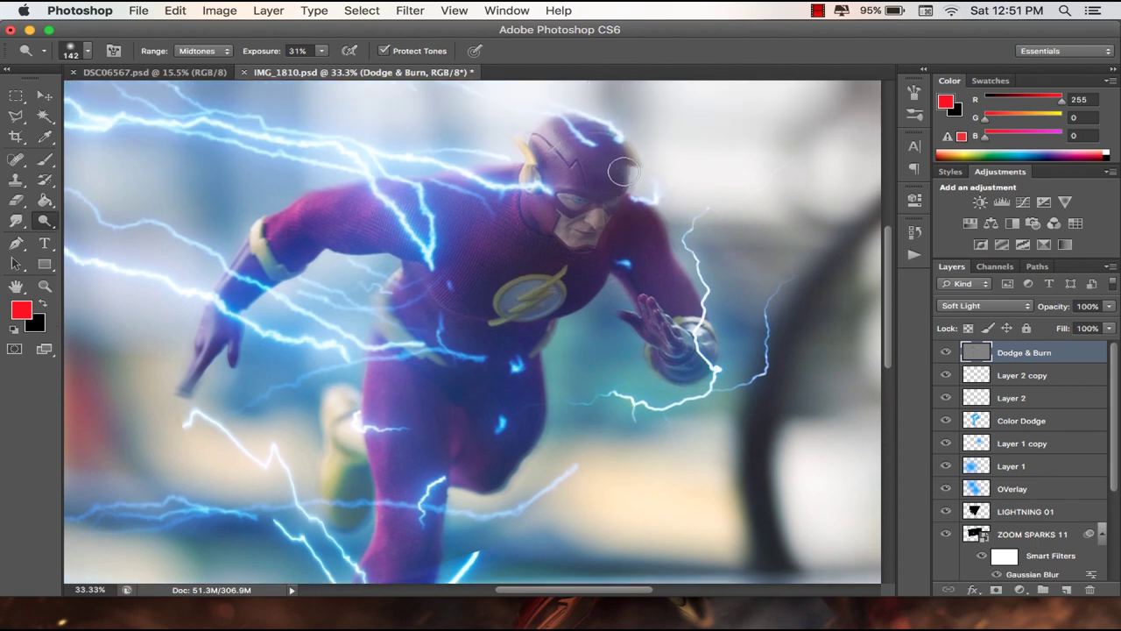
pyautogui.click(45, 286)
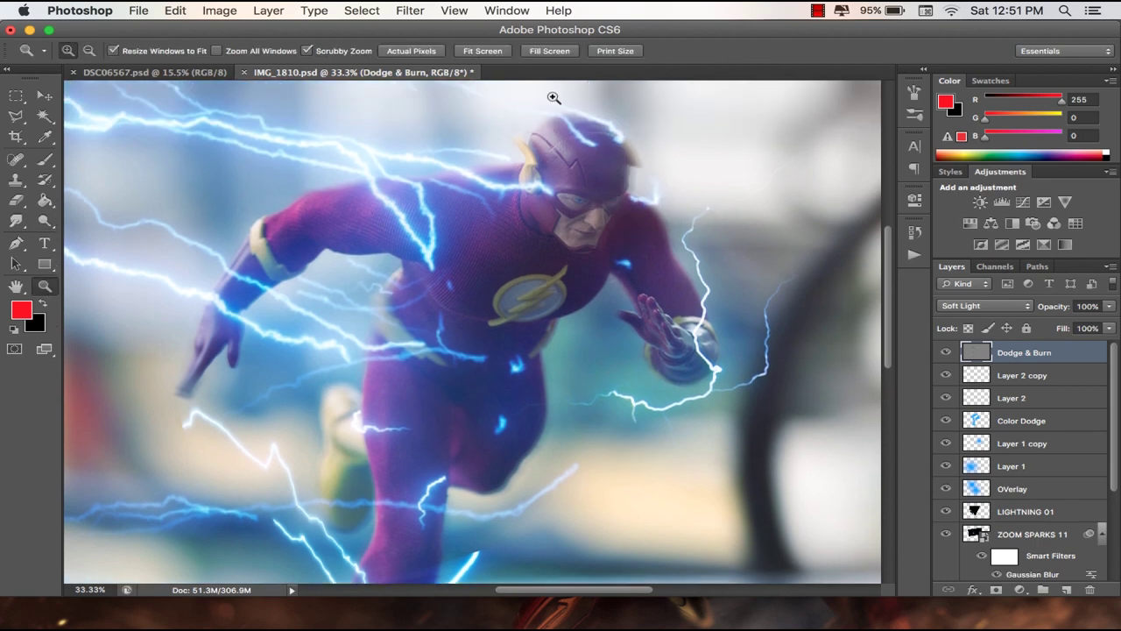
# - Place lightning_bolt_by_gygrazok.png from Finder in Screen mode, rotated about 123 degrees
pyautogui.click(505, 51)
pyautogui.click(1079, 379)
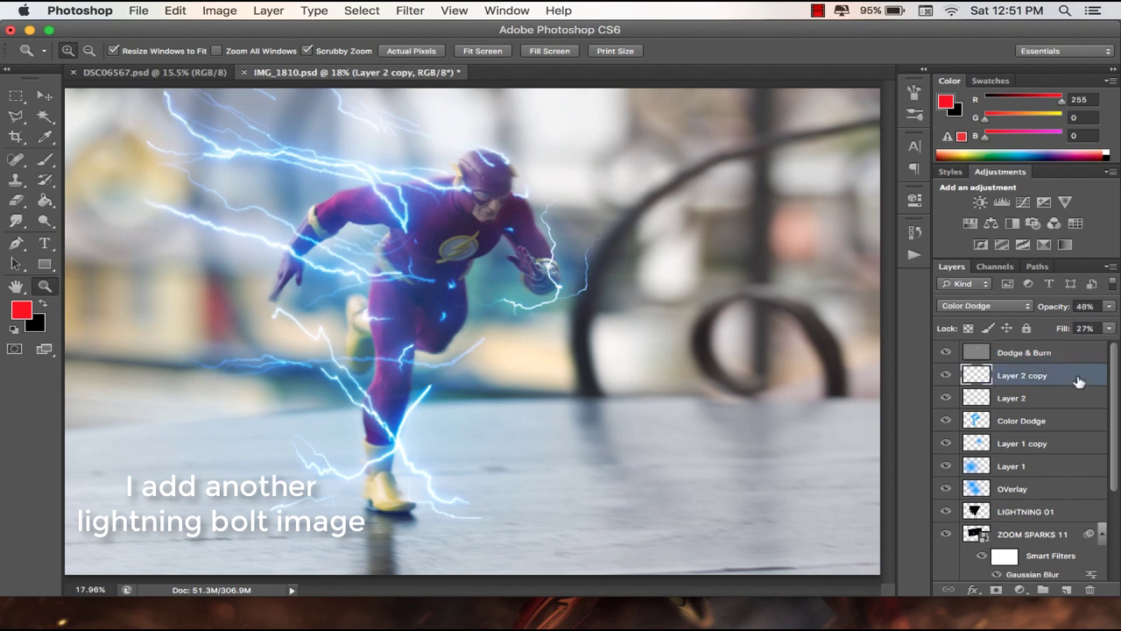
pyautogui.click(100, 604)
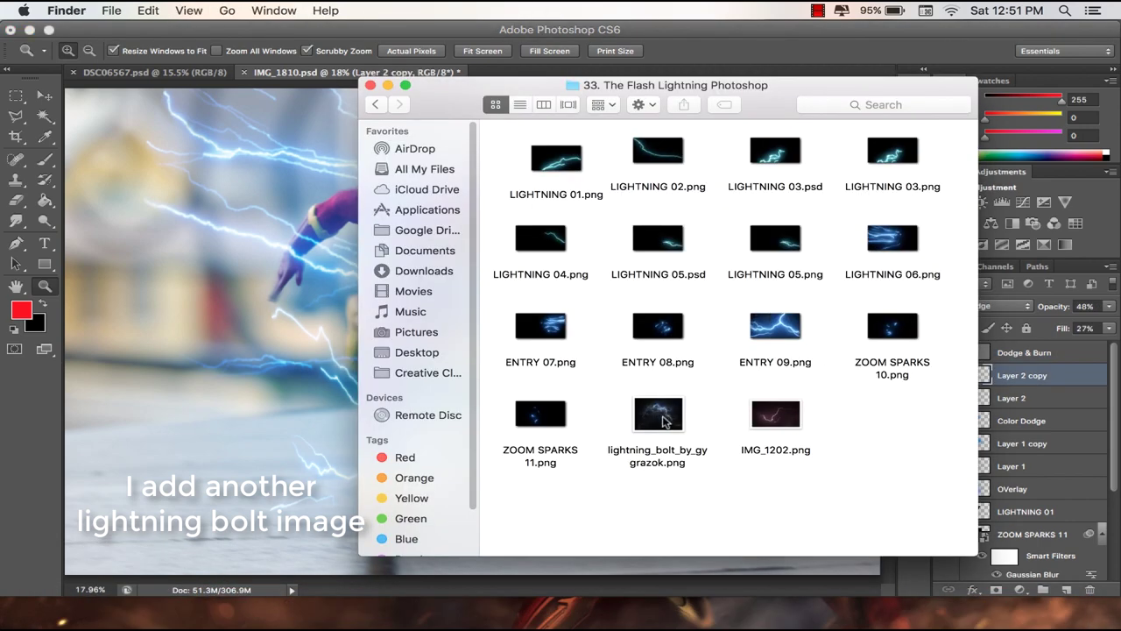
pyautogui.moveTo(663, 421); pyautogui.dragTo(238, 231)
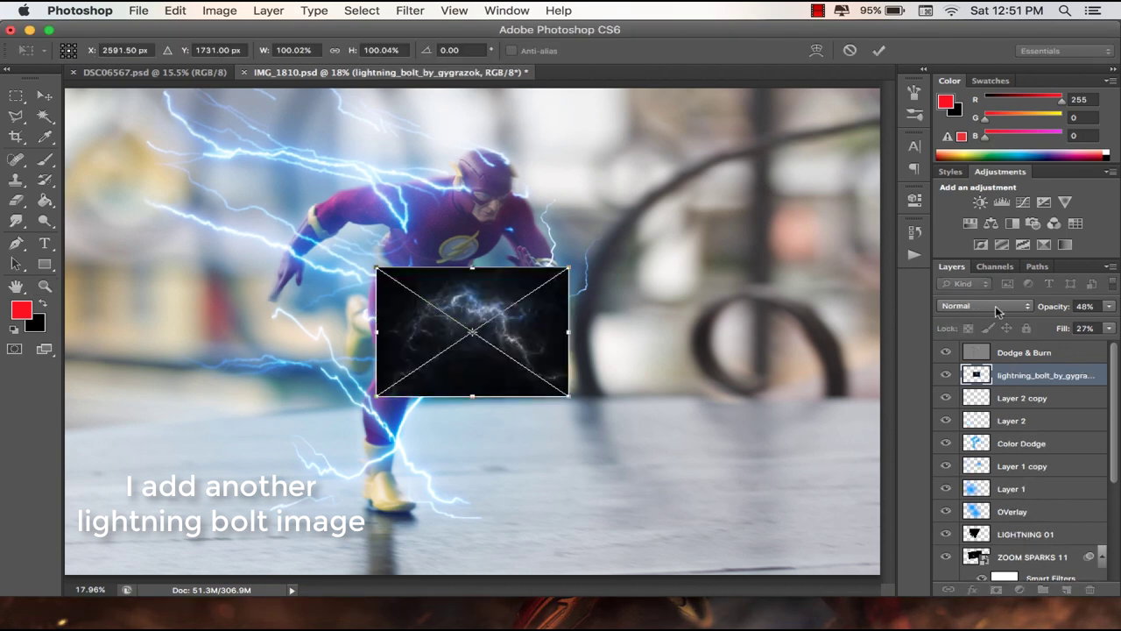
pyautogui.click(985, 306)
pyautogui.click(972, 400)
pyautogui.moveTo(545, 196); pyautogui.dragTo(549, 465)
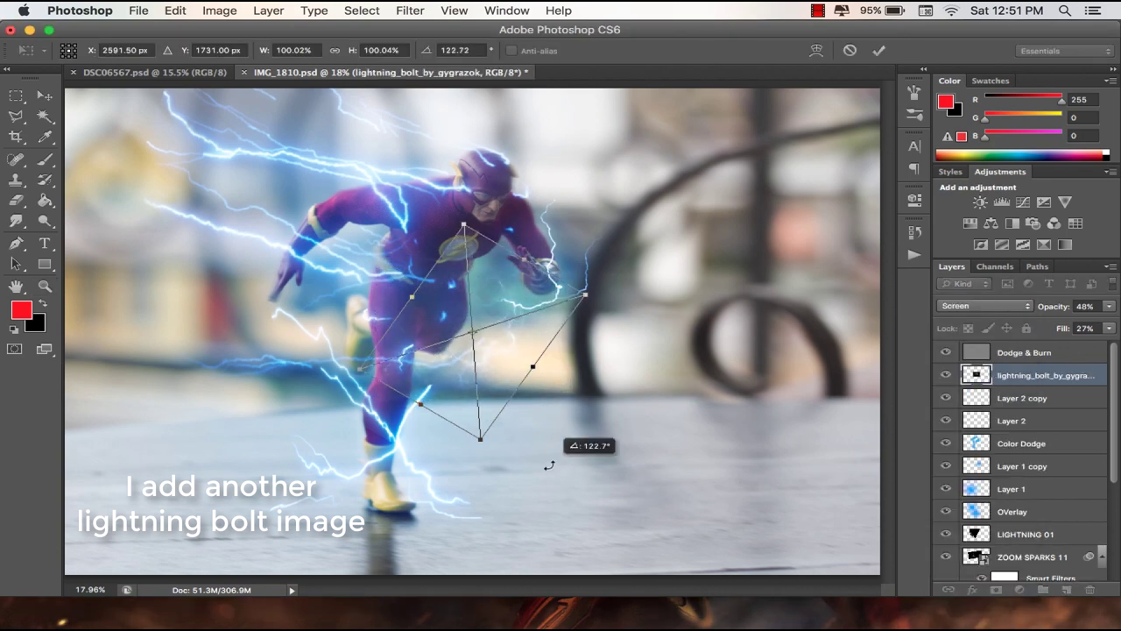
pyautogui.doubleClick(477, 333)
# - Rasterize the bolt layer and darken its midtones with Levels to hide the background
pyautogui.press('z')
pyautogui.rightClick(1047, 374)
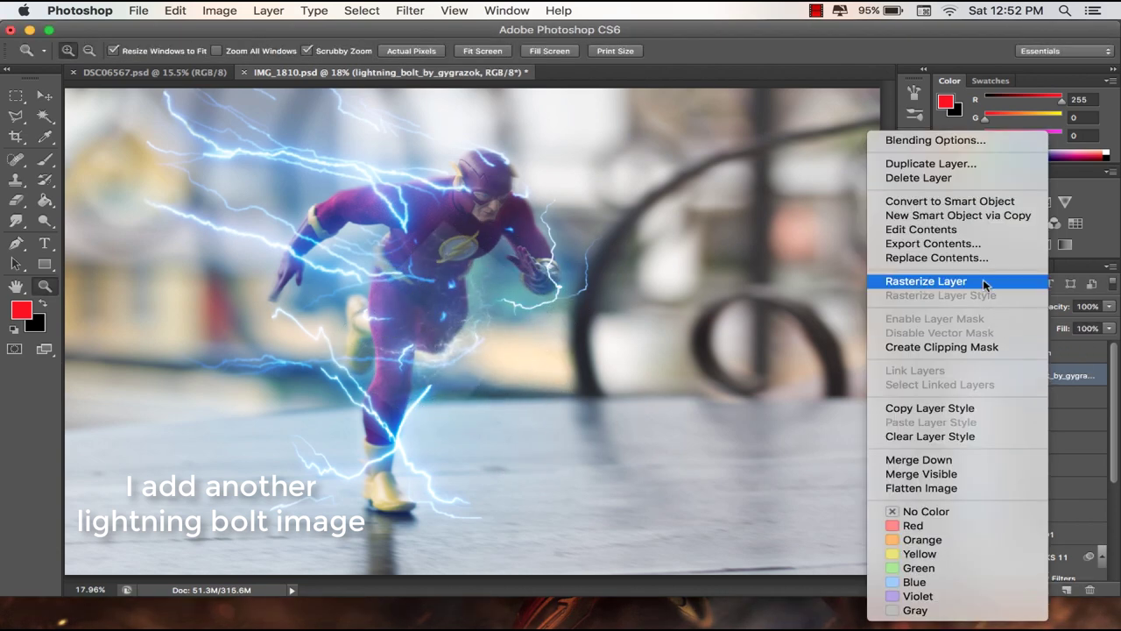
pyautogui.click(983, 282)
pyautogui.hotkey('ctrl', 'l')
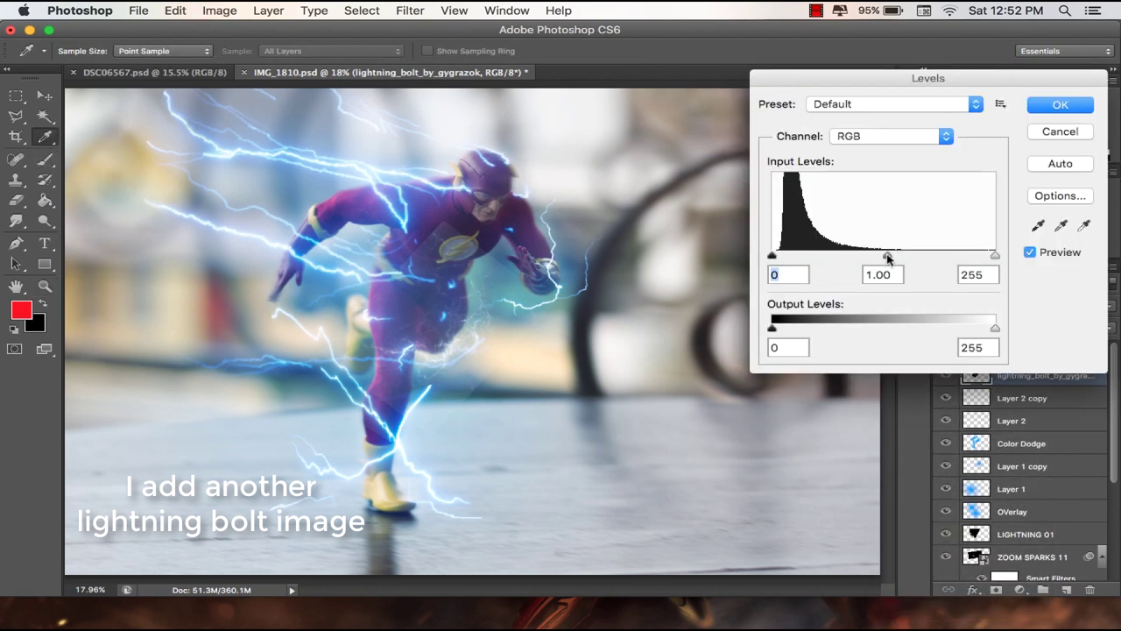
pyautogui.moveTo(888, 256)
pyautogui.mouseDown()
pyautogui.moveTo(980, 256)
pyautogui.moveTo(906, 254)
pyautogui.moveTo(918, 256)
pyautogui.mouseUp()
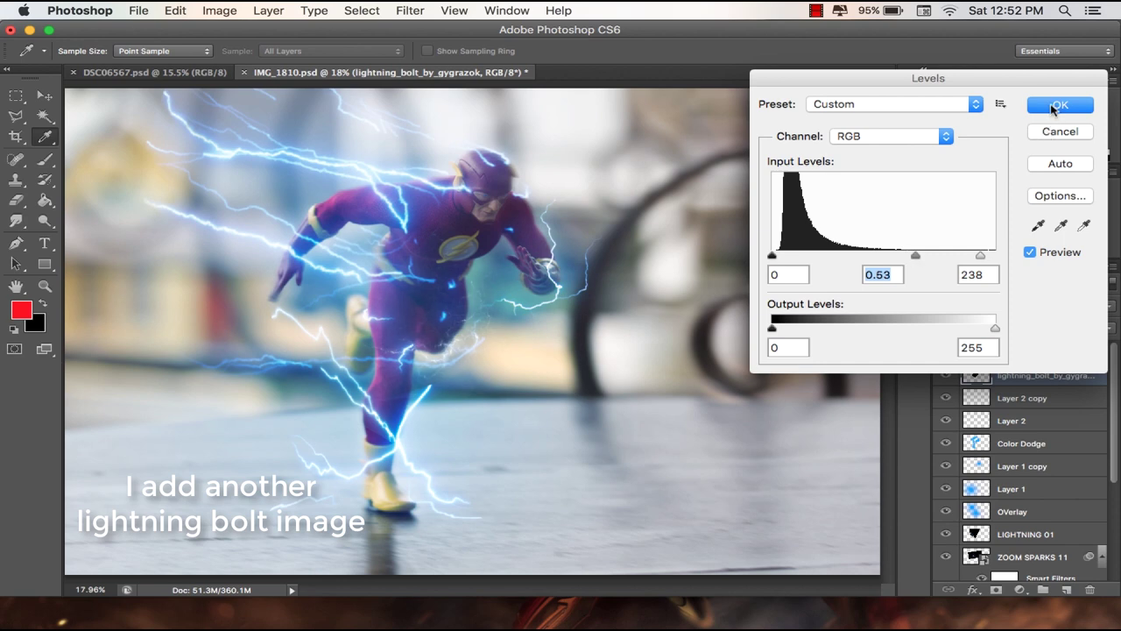
pyautogui.click(1054, 107)
# - Brighten the bolt's midtones with Curves and nudge it slightly to the right
pyautogui.hotkey('ctrl', 'm')
pyautogui.moveTo(793, 281); pyautogui.dragTo(797, 270)
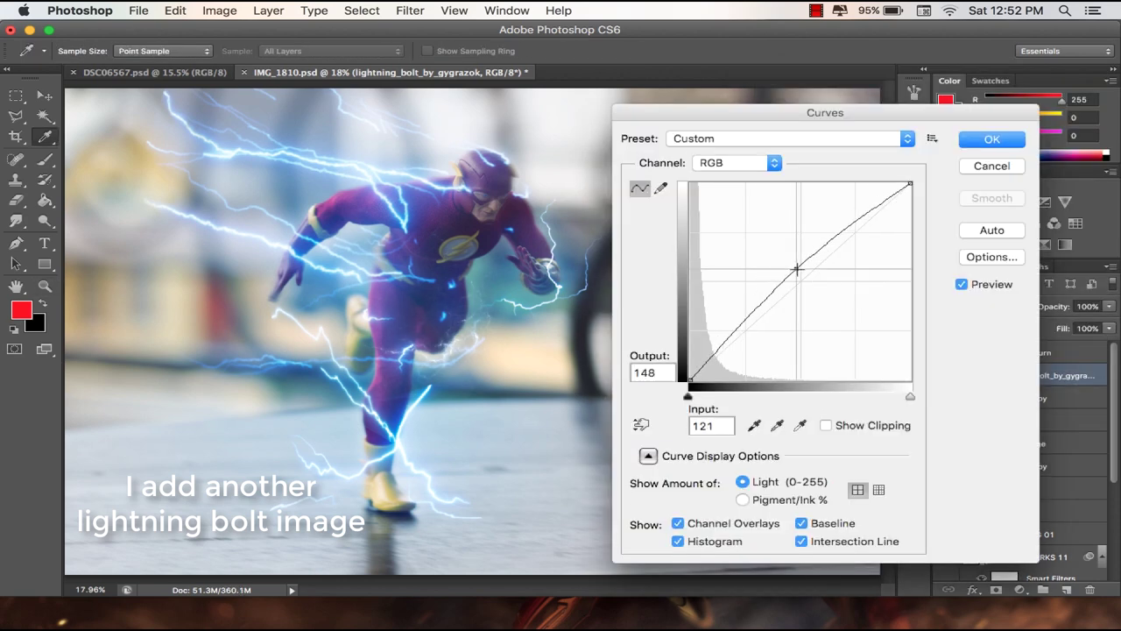
pyautogui.click(991, 139)
pyautogui.press('v')
pyautogui.moveTo(445, 335); pyautogui.dragTo(464, 331)
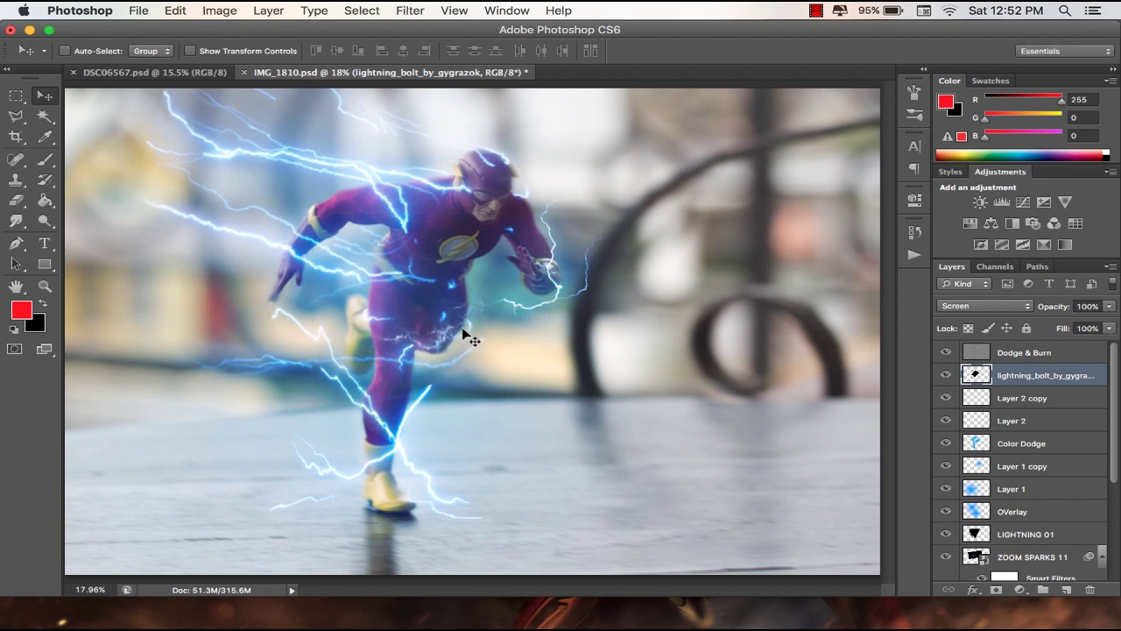
pyautogui.rightClick(1004, 375)
# - Duplicate the bolt, flip the copy, and rotate it about 24 degrees onto the Flash's body
pyautogui.click(941, 220)
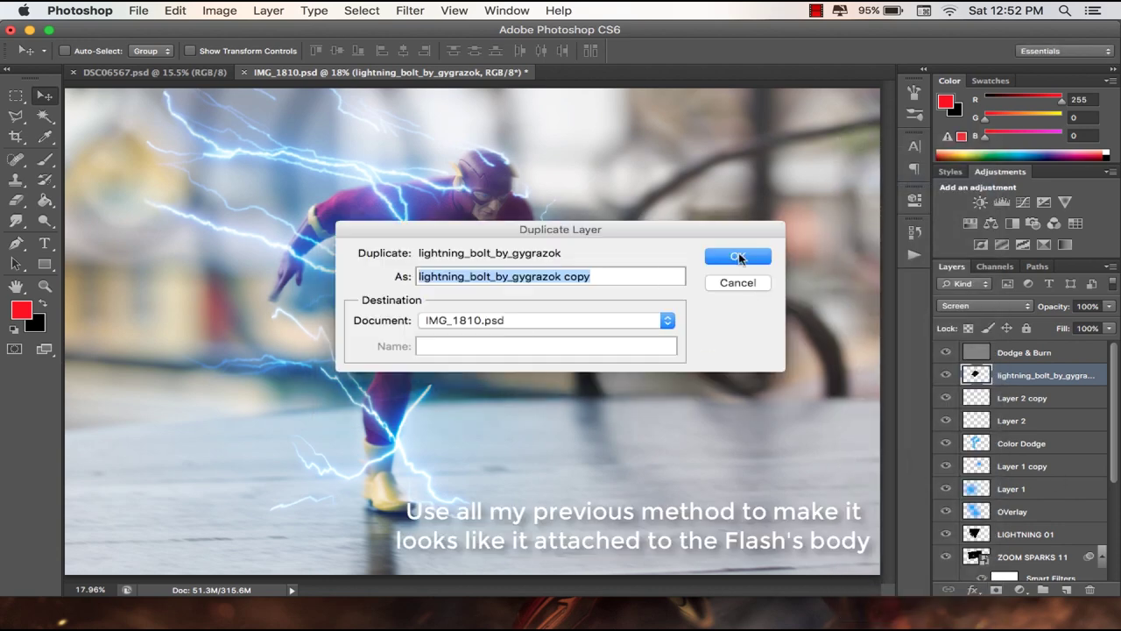
pyautogui.click(738, 257)
pyautogui.moveTo(420, 337); pyautogui.dragTo(360, 224)
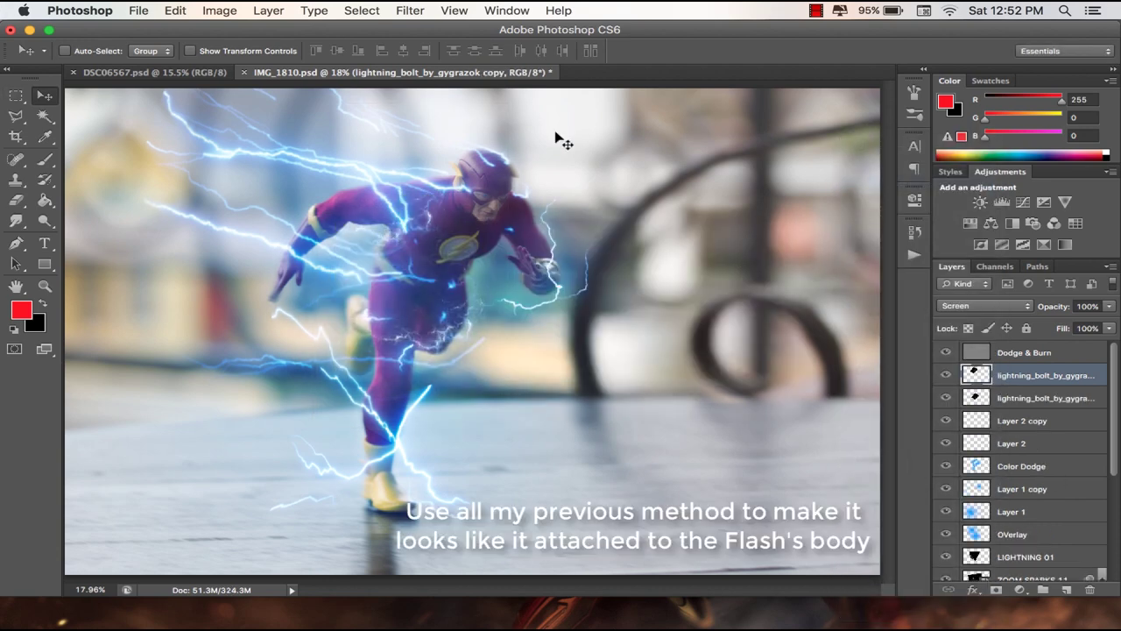
pyautogui.hotkey('ctrl', 't')
pyautogui.rightClick(434, 172)
pyautogui.click(462, 348)
pyautogui.moveTo(560, 145)
pyautogui.mouseDown()
pyautogui.moveTo(375, 325)
pyautogui.moveTo(383, 212)
pyautogui.moveTo(378, 231)
pyautogui.mouseUp()
pyautogui.moveTo(534, 123); pyautogui.dragTo(503, 92)
pyautogui.moveTo(373, 219)
pyautogui.mouseDown()
pyautogui.moveTo(426, 263)
pyautogui.moveTo(419, 258)
pyautogui.mouseUp()
# - Distort the flipped bolt copy so it hugs the body, then commit it
pyautogui.rightClick(386, 178)
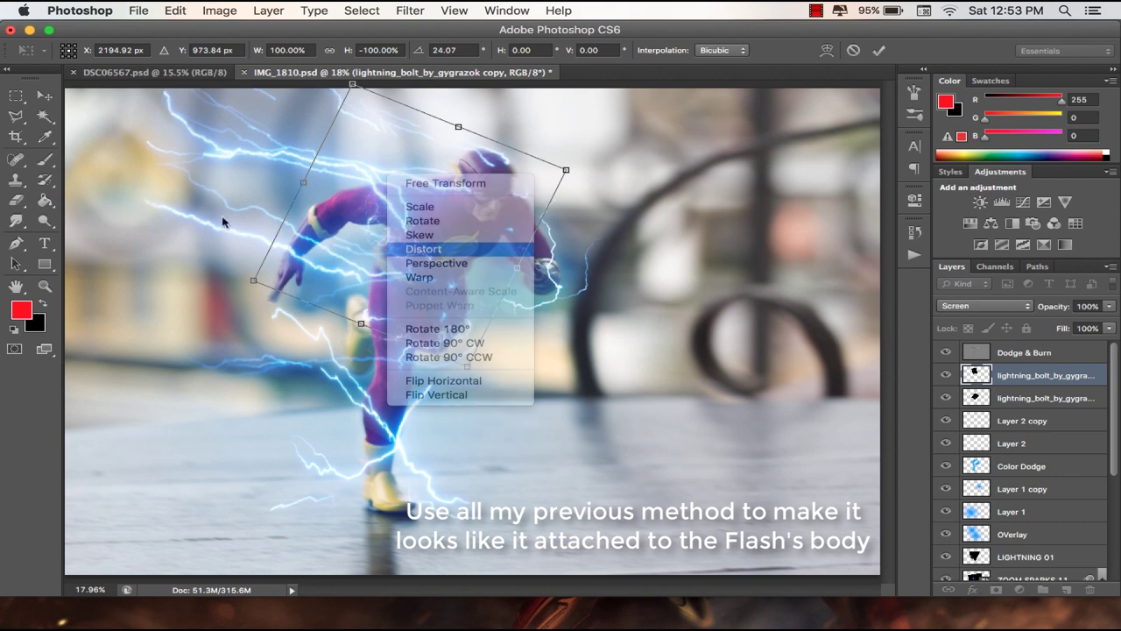
pyautogui.click(423, 248)
pyautogui.moveTo(253, 280); pyautogui.dragTo(301, 278)
pyautogui.moveTo(410, 219)
pyautogui.mouseDown()
pyautogui.moveTo(399, 195)
pyautogui.moveTo(422, 238)
pyautogui.mouseUp()
pyautogui.press('Return')
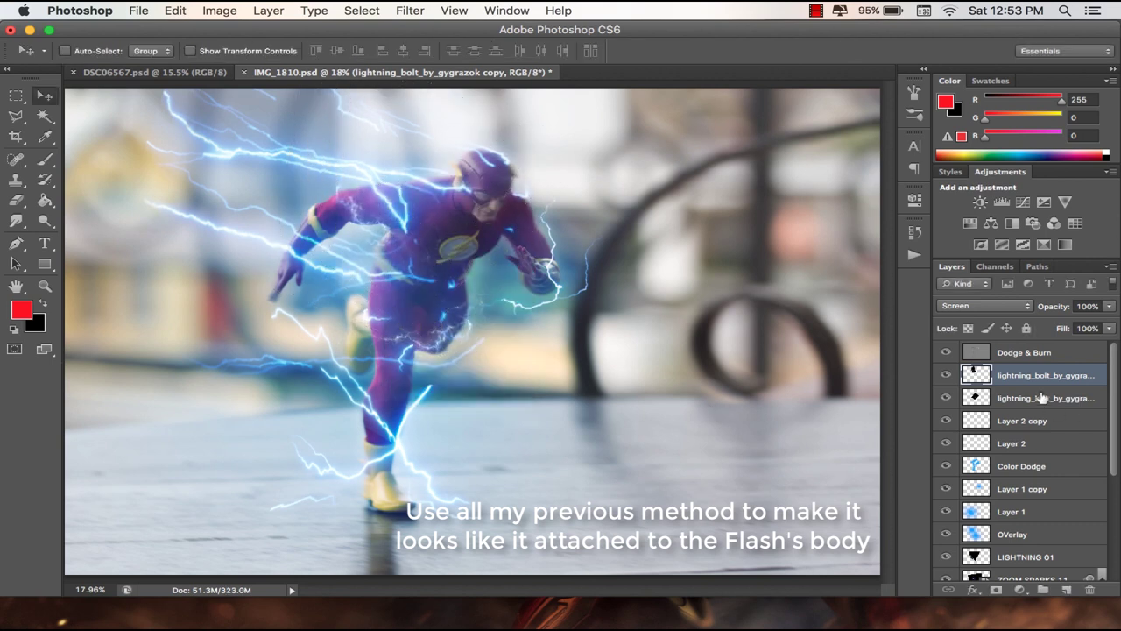
# - Add a third bolt copy, rotated, shrunk and flipped upside down onto the chest
pyautogui.click(1042, 397)
pyautogui.hotkey('ctrl', 'j')
pyautogui.hotkey('ctrl', 't')
pyautogui.moveTo(577, 207); pyautogui.dragTo(547, 104)
pyautogui.moveTo(675, 215)
pyautogui.mouseDown()
pyautogui.moveTo(525, 200)
pyautogui.moveTo(485, 253)
pyautogui.moveTo(564, 230)
pyautogui.mouseUp()
pyautogui.rightClick(495, 244)
pyautogui.click(543, 457)
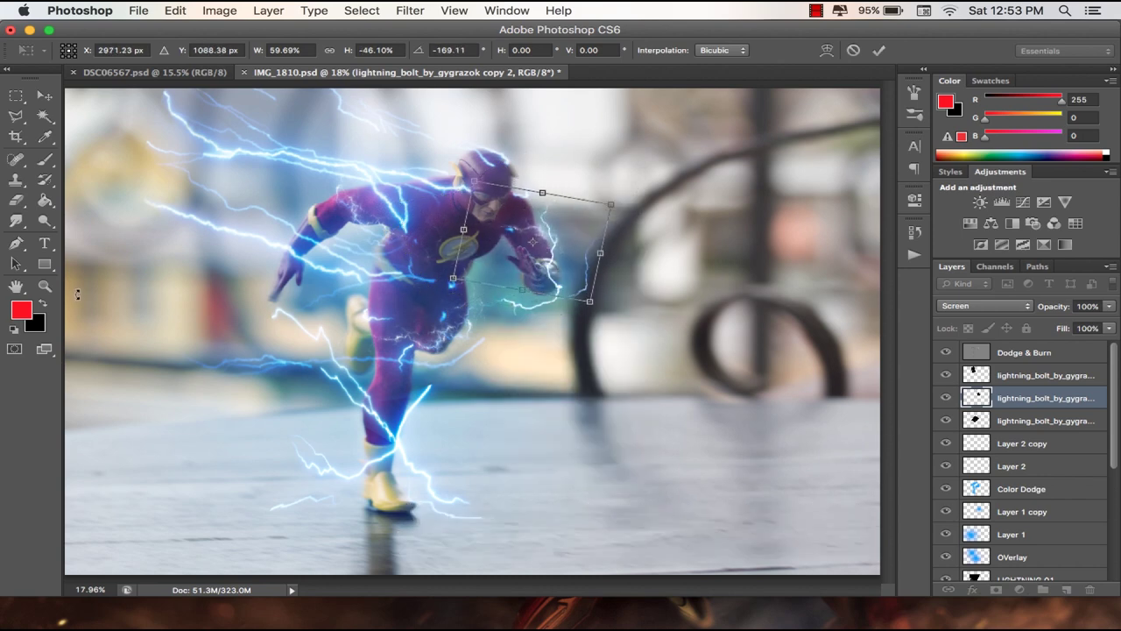
pyautogui.press('z')
pyautogui.click(713, 251)
pyautogui.moveTo(425, 203); pyautogui.dragTo(567, 273)
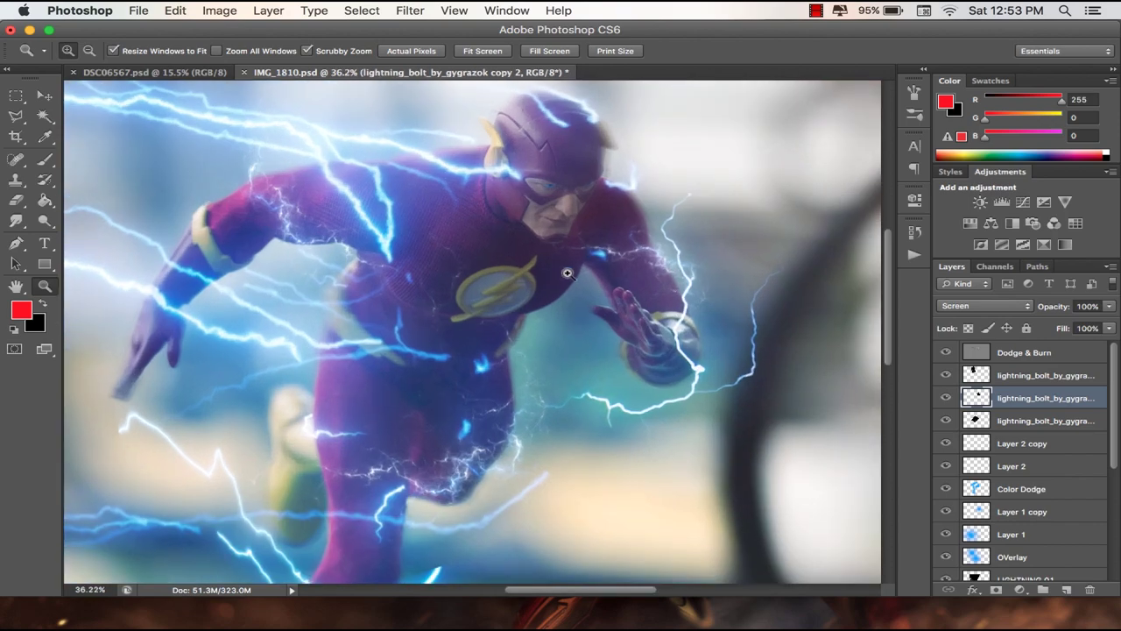
pyautogui.press('super+0')
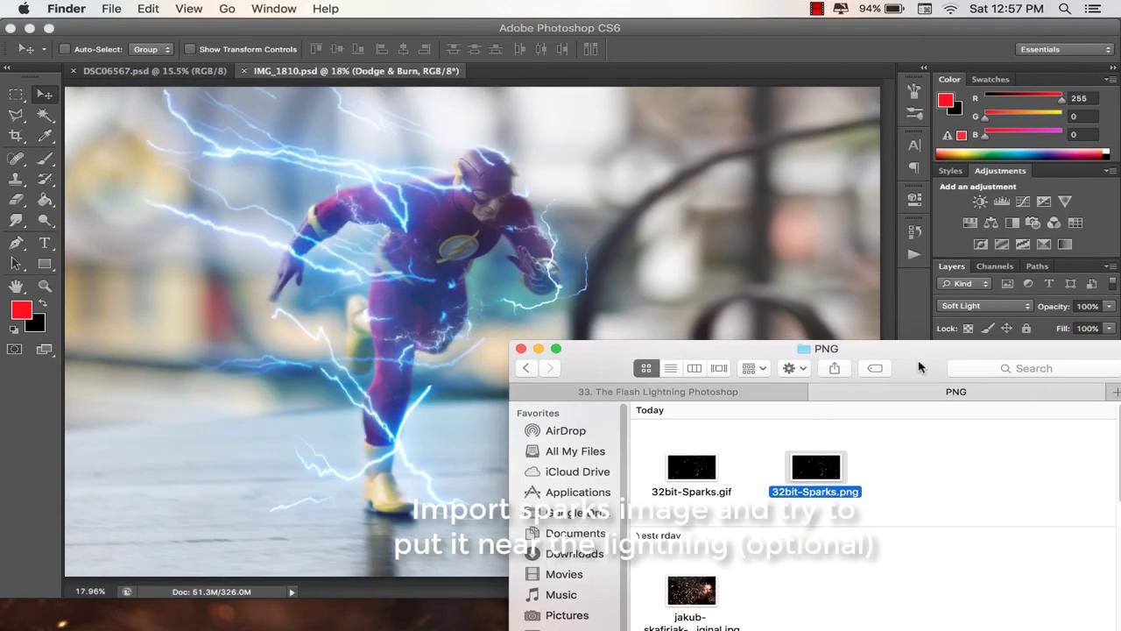
# - Place the 32bit-Sparks image enlarged and tilted over the canvas in Screen mode
pyautogui.moveTo(825, 468); pyautogui.dragTo(439, 274)
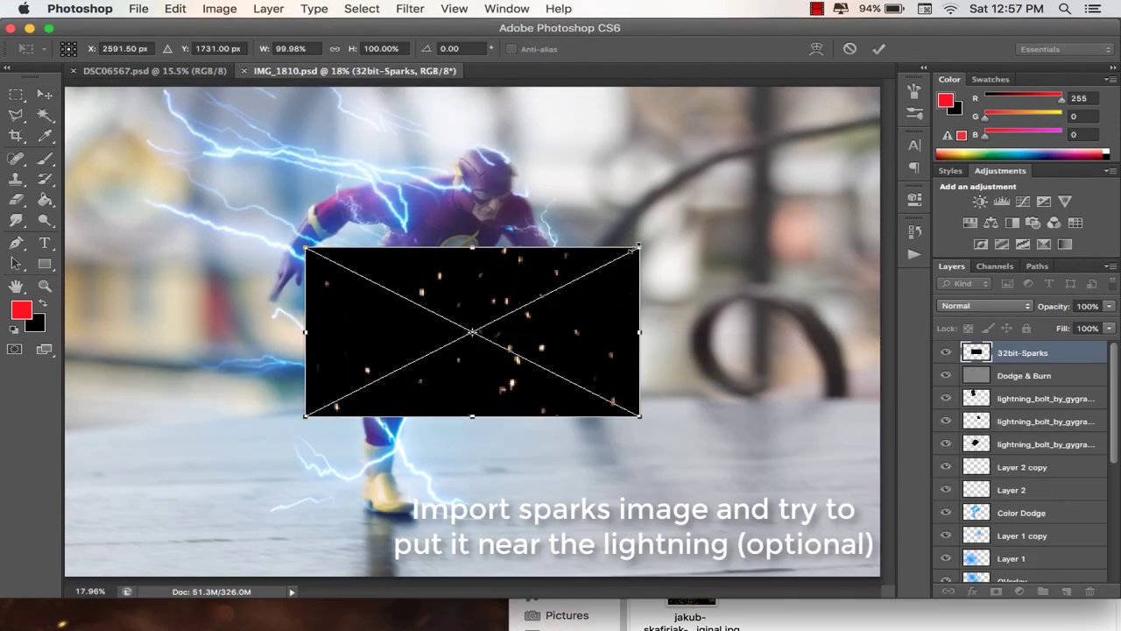
pyautogui.moveTo(640, 248); pyautogui.dragTo(880, 120)
pyautogui.moveTo(305, 416); pyautogui.dragTo(110, 515)
pyautogui.moveTo(400, 79); pyautogui.dragTo(323, 128)
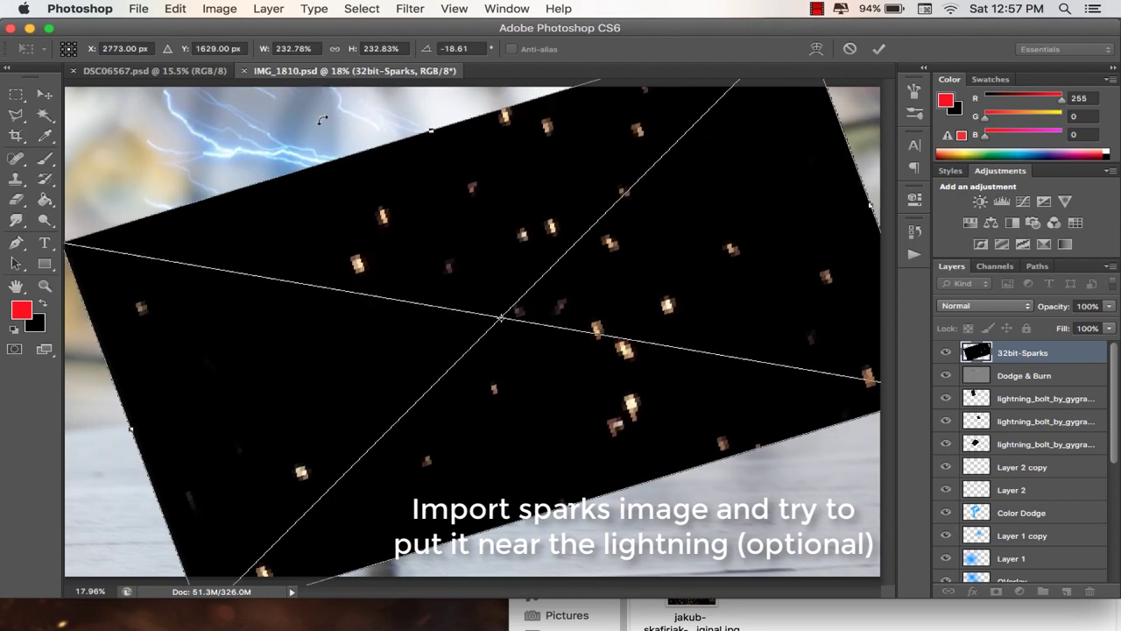
pyautogui.press('Return')
pyautogui.click(986, 305)
pyautogui.click(958, 327)
# - Shrink the sparks, rotate them to about -30 degrees, and move them over the Flash
pyautogui.hotkey('ctrl', 't')
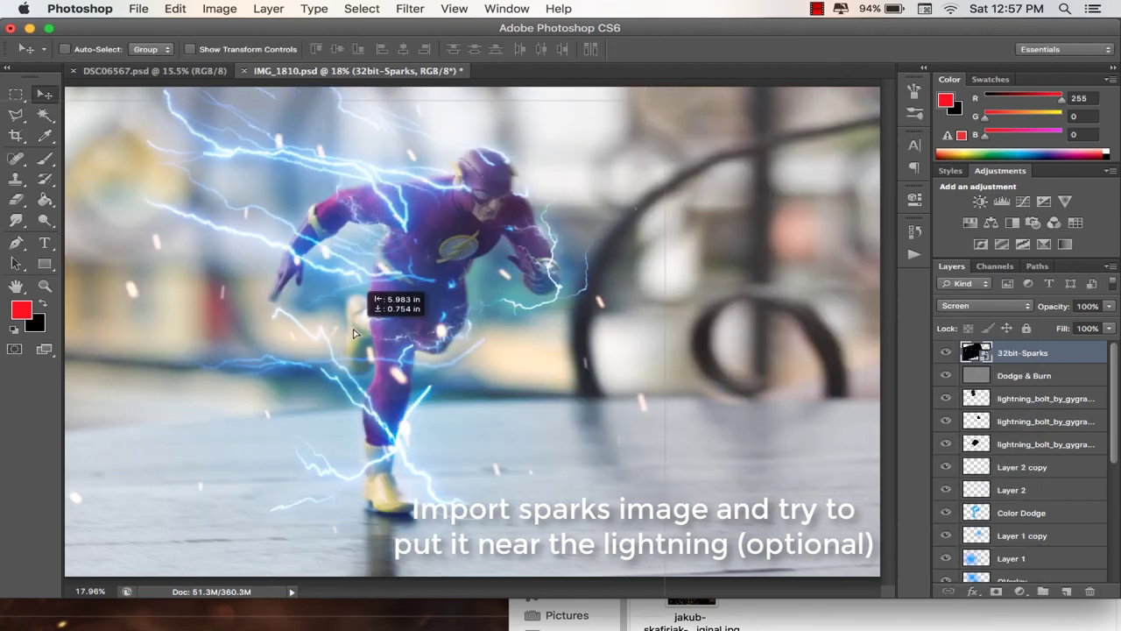
pyautogui.moveTo(386, 306)
pyautogui.mouseDown()
pyautogui.moveTo(597, 348)
pyautogui.moveTo(470, 344)
pyautogui.moveTo(452, 371)
pyautogui.mouseUp()
pyautogui.moveTo(490, 227); pyautogui.dragTo(569, 206)
pyautogui.moveTo(351, 349); pyautogui.dragTo(382, 367)
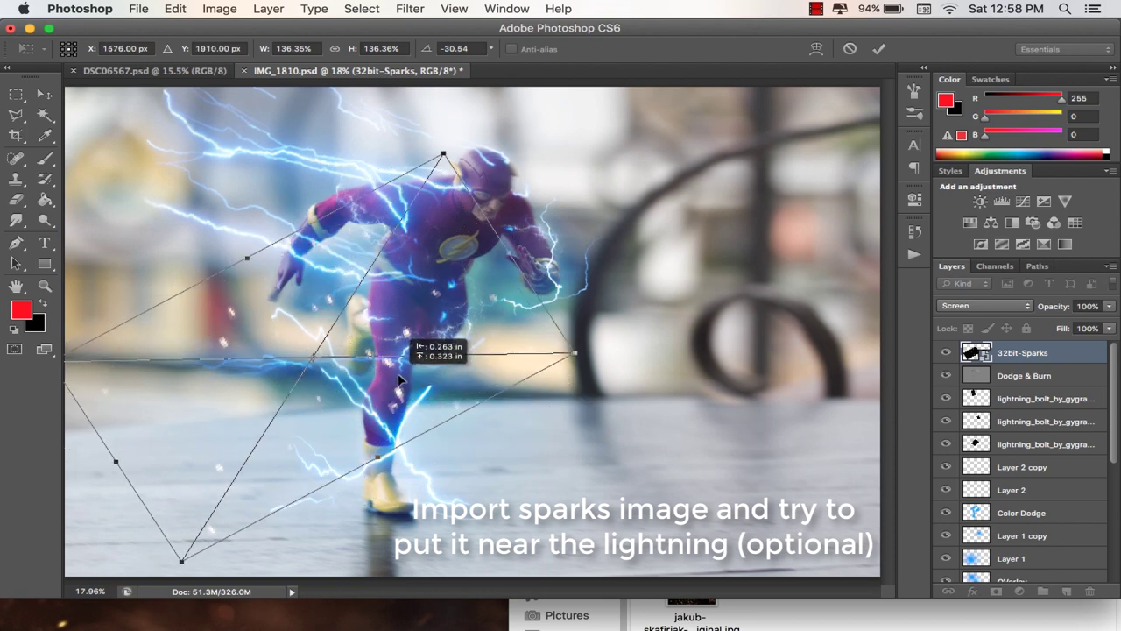
pyautogui.press('Return')
# - Apply a Motion Blur to the sparks at -28 degrees, 39 pixels
pyautogui.click(409, 9)
pyautogui.moveTo(417, 192)
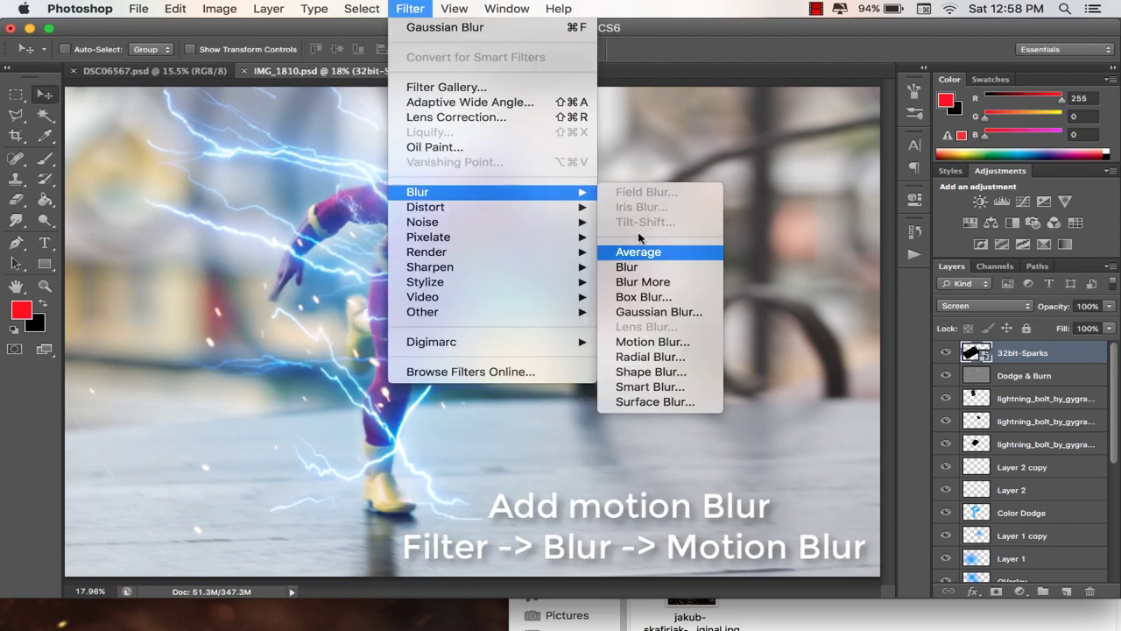
pyautogui.click(696, 346)
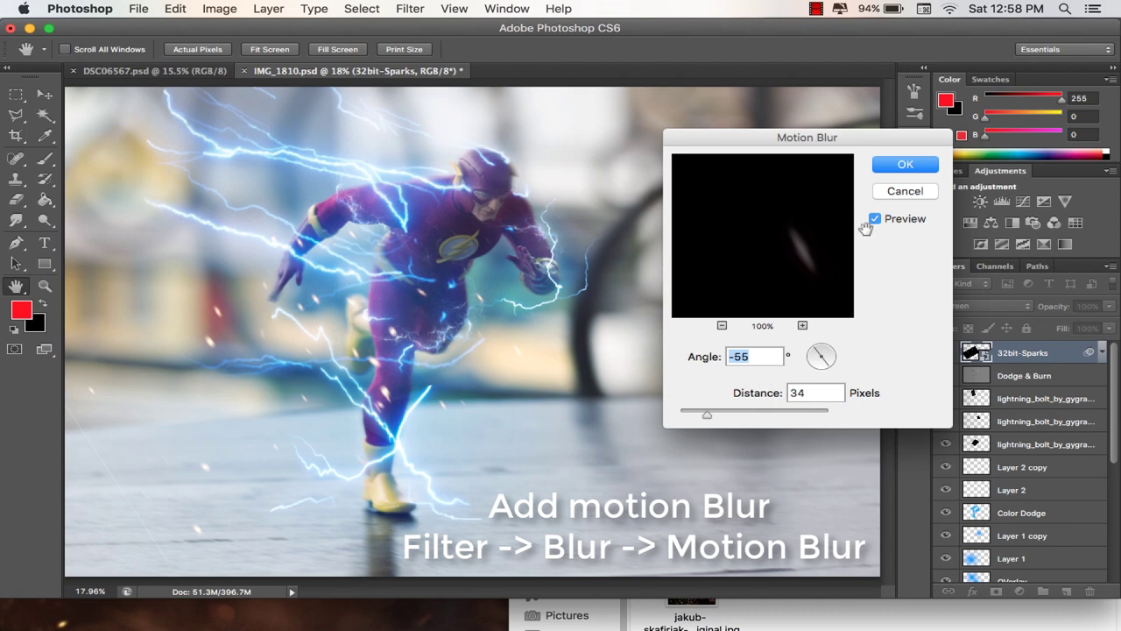
pyautogui.moveTo(701, 415); pyautogui.dragTo(708, 415)
pyautogui.moveTo(812, 353); pyautogui.dragTo(812, 354)
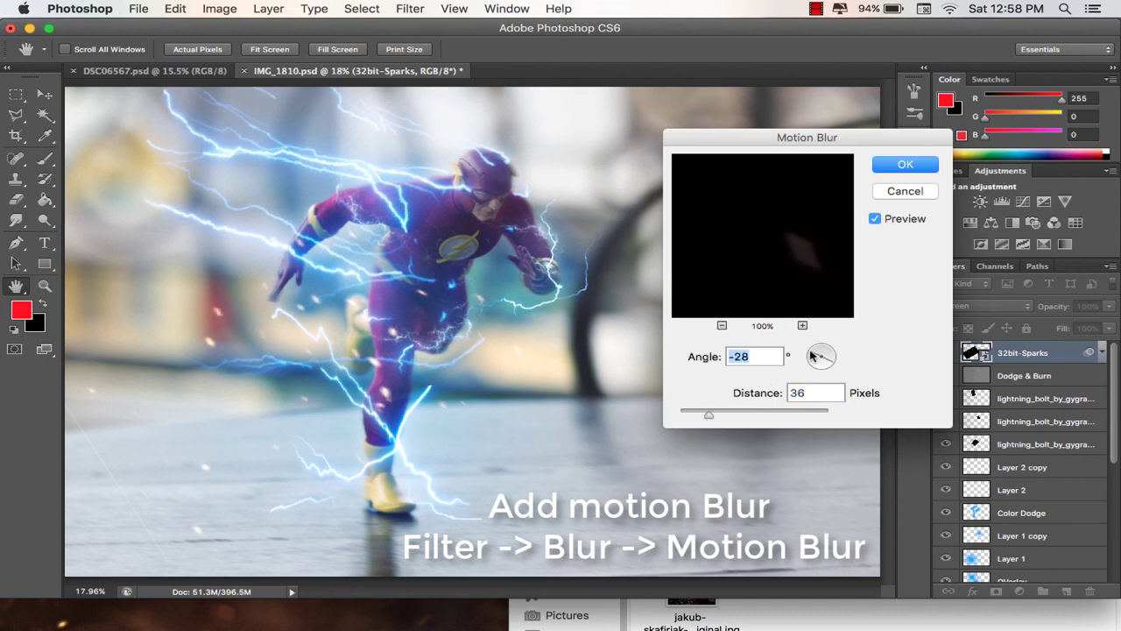
pyautogui.moveTo(709, 416); pyautogui.dragTo(711, 417)
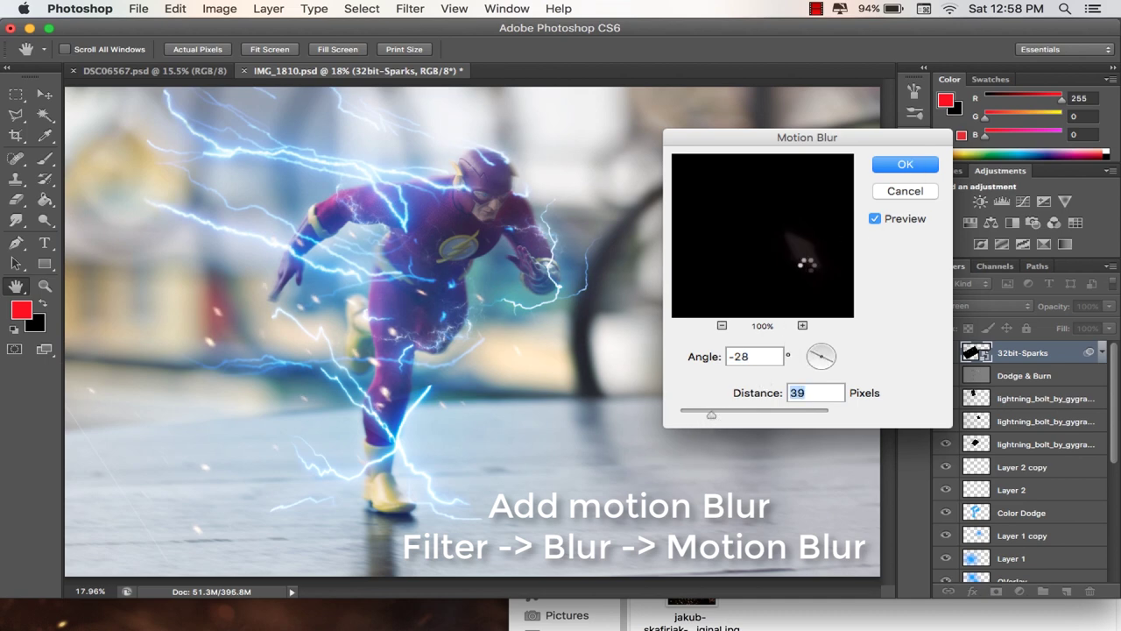
pyautogui.press('Return')
# - Scale the blurred sparks down around the feet and stretch them taller
pyautogui.hotkey('ctrl', 't')
pyautogui.click(715, 264)
pyautogui.moveTo(408, 226); pyautogui.dragTo(400, 314)
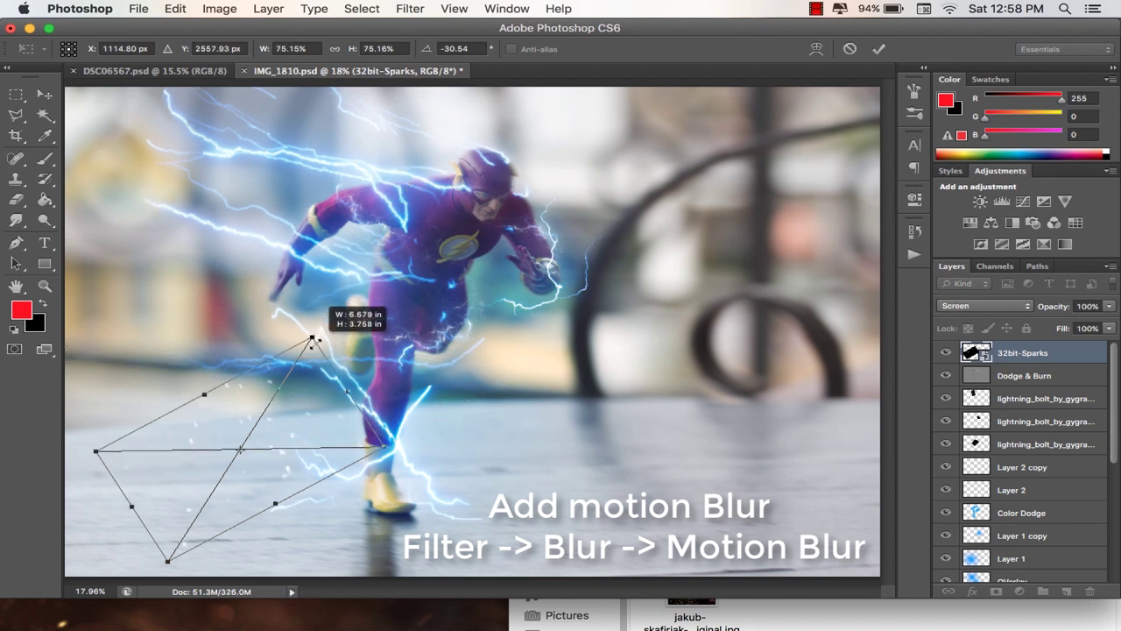
pyautogui.moveTo(355, 543)
pyautogui.mouseDown()
pyautogui.moveTo(322, 491)
pyautogui.moveTo(356, 530)
pyautogui.mouseUp()
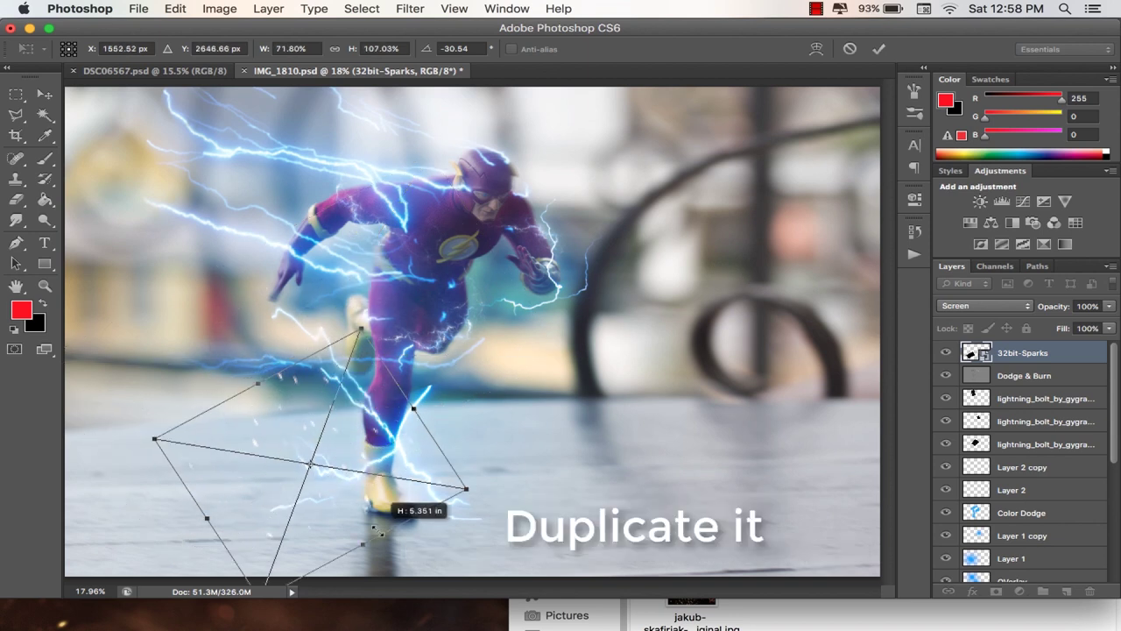
pyautogui.moveTo(257, 383); pyautogui.dragTo(244, 357)
pyautogui.press('Return')
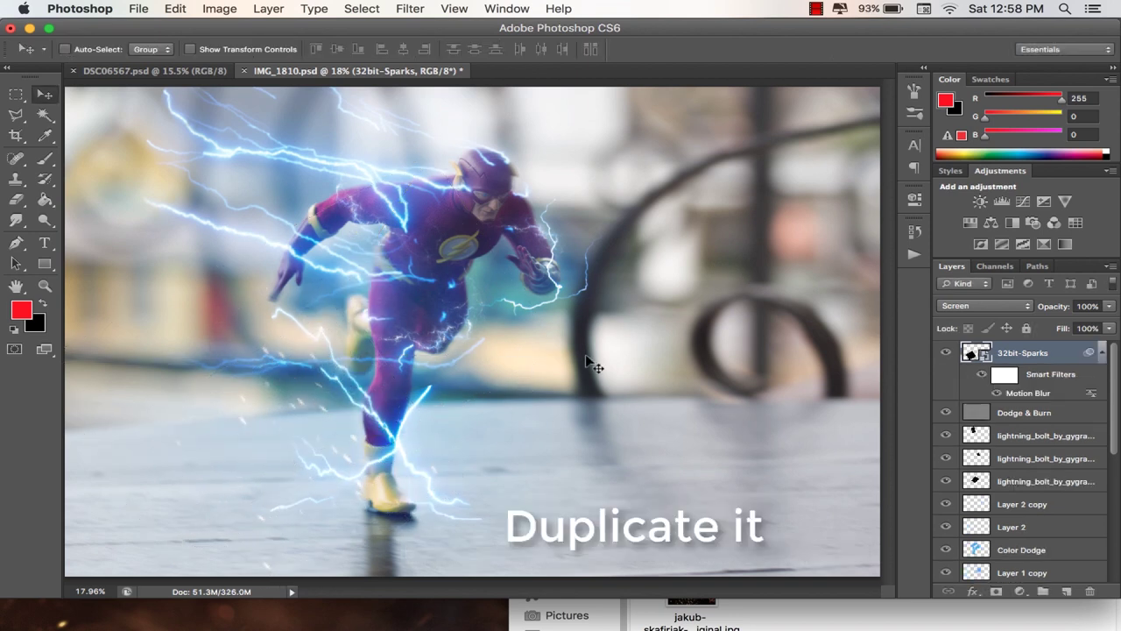
# - Rasterize 32bit-Sparks, then duplicate it and shift the copy around the figure
pyautogui.rightClick(1062, 353)
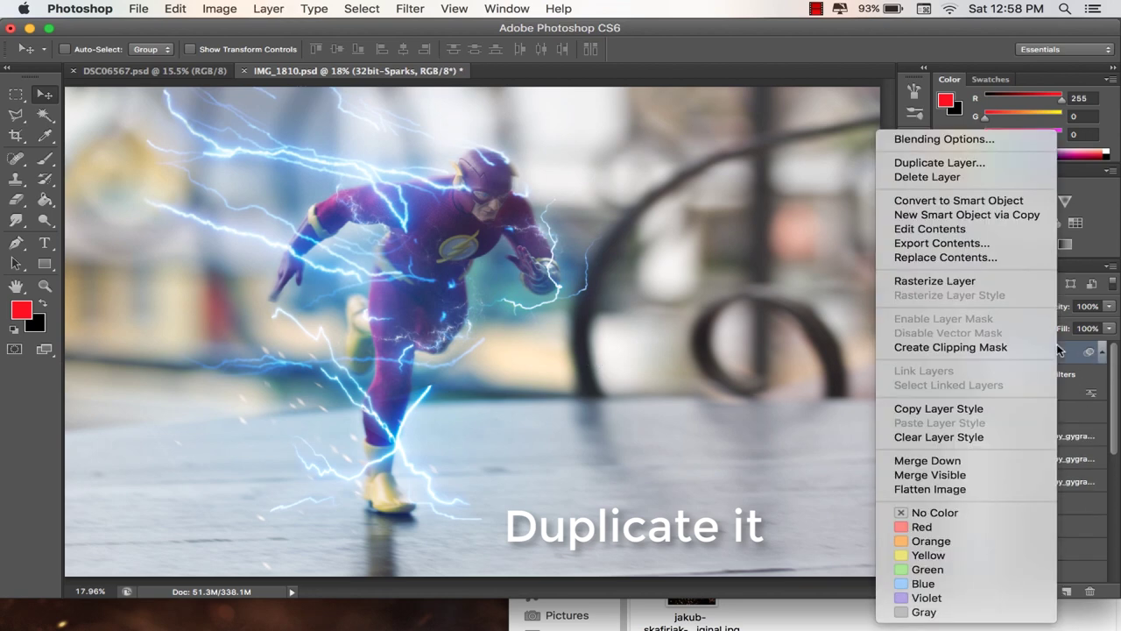
pyautogui.click(959, 288)
pyautogui.moveTo(525, 370); pyautogui.dragTo(537, 362)
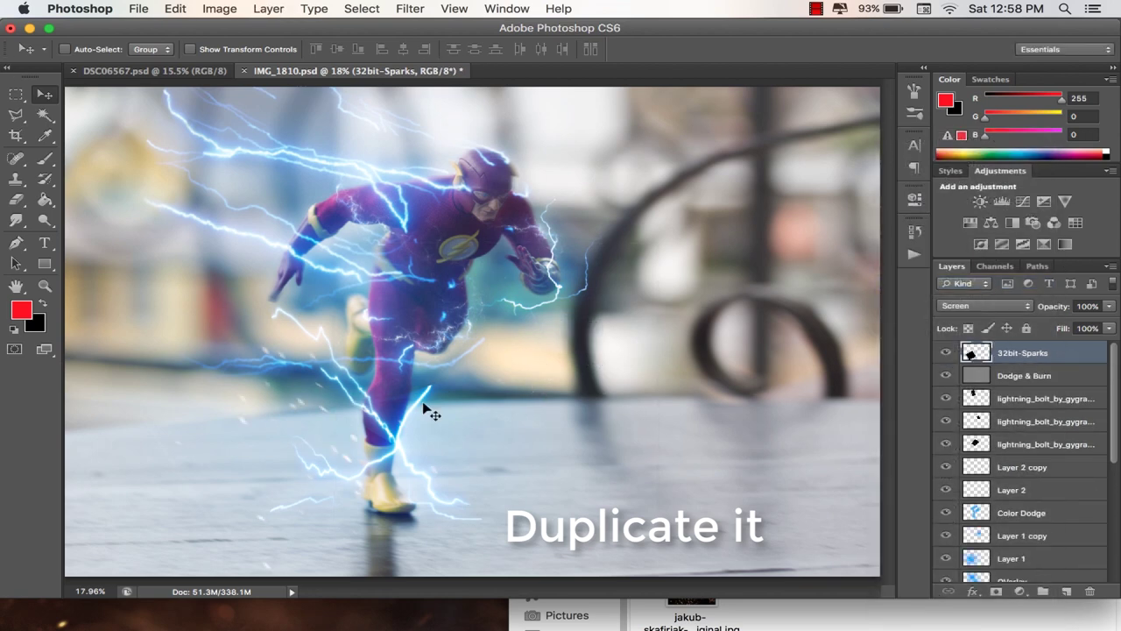
pyautogui.rightClick(1033, 354)
pyautogui.click(929, 181)
pyautogui.click(725, 256)
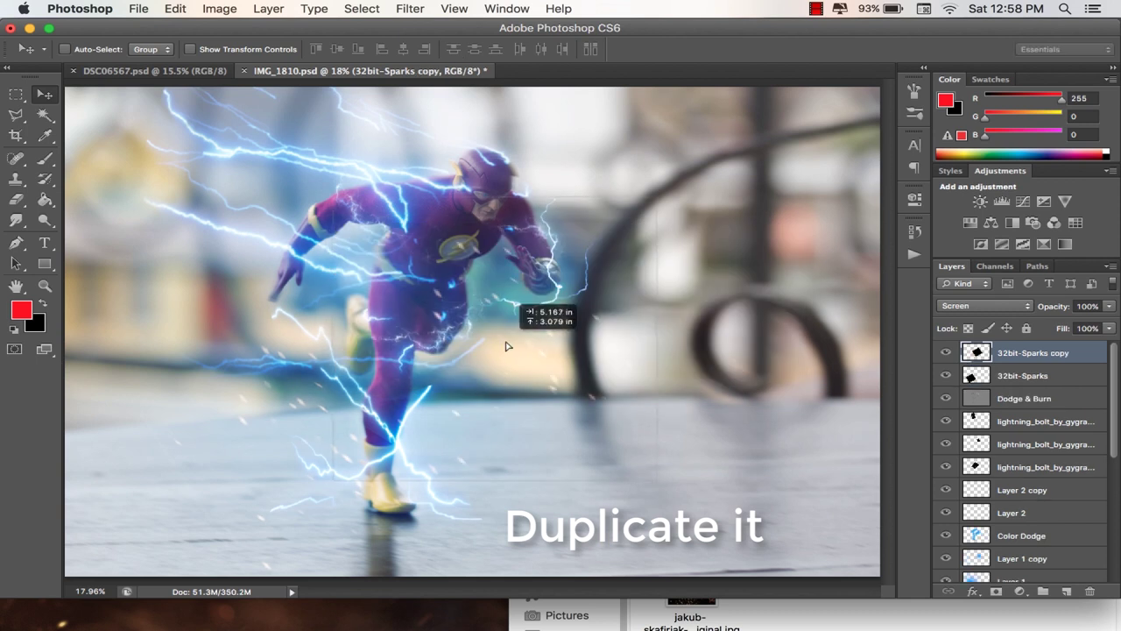
pyautogui.moveTo(506, 346); pyautogui.dragTo(258, 304)
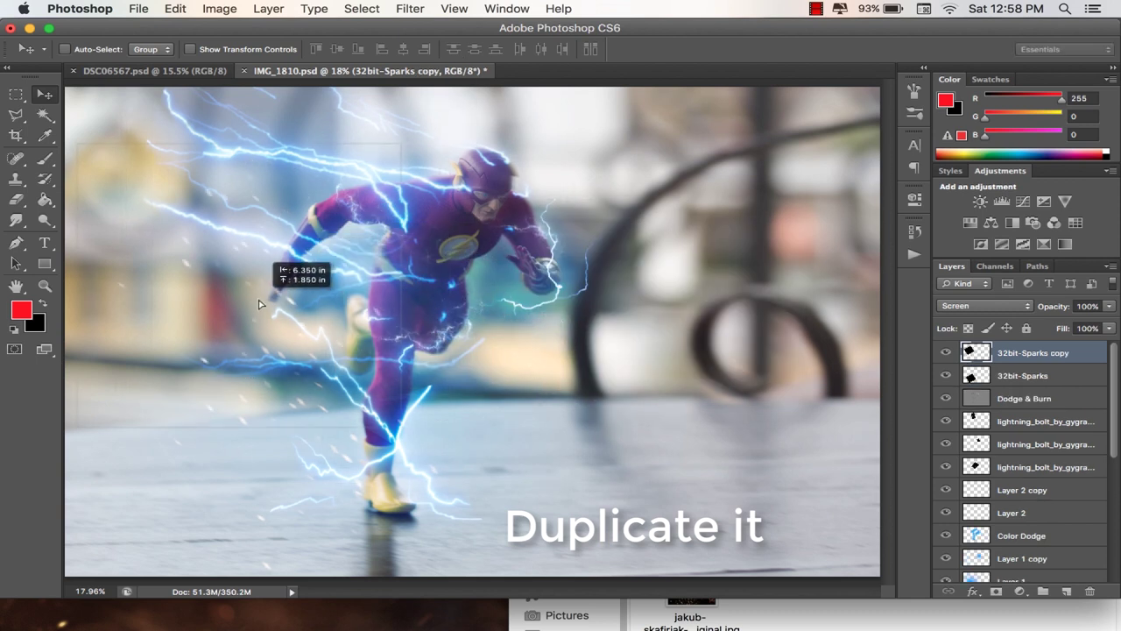
pyautogui.moveTo(258, 304); pyautogui.dragTo(350, 301)
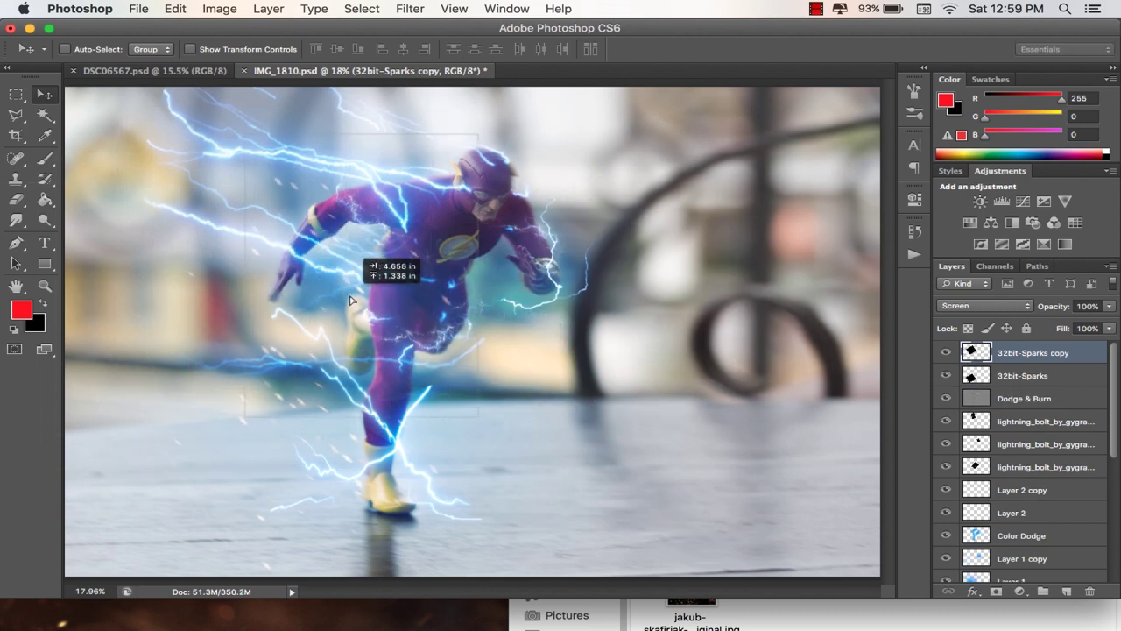
# - Place the sparks photo from Finder in Screen mode, shrunk and rotated beside the front shoe
pyautogui.click(80, 597)
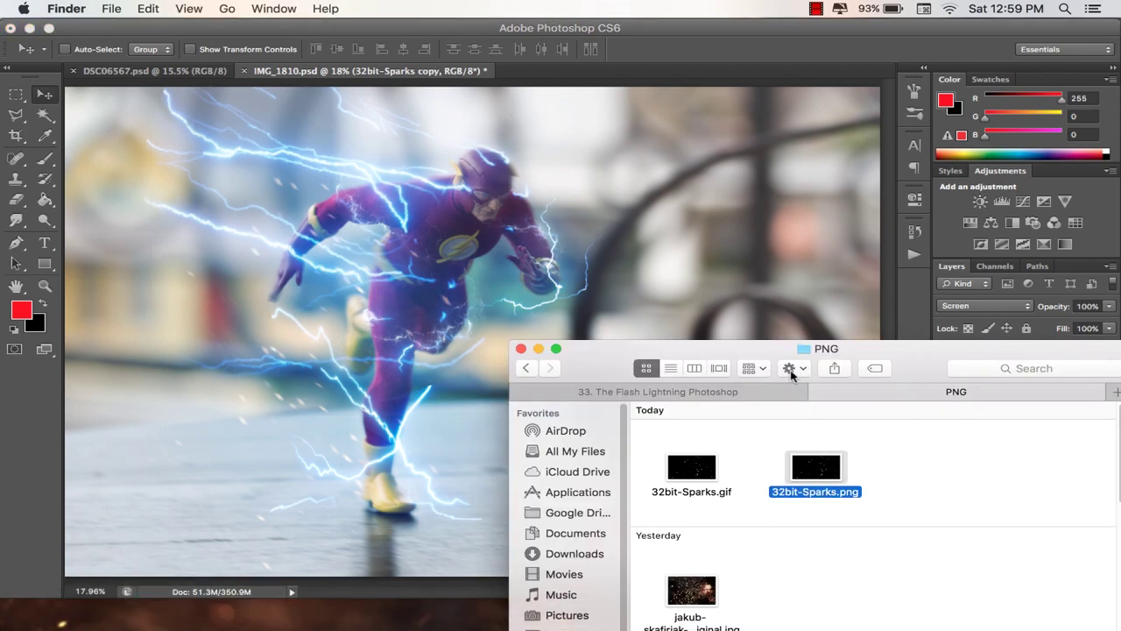
pyautogui.moveTo(618, 370); pyautogui.dragTo(455, 341)
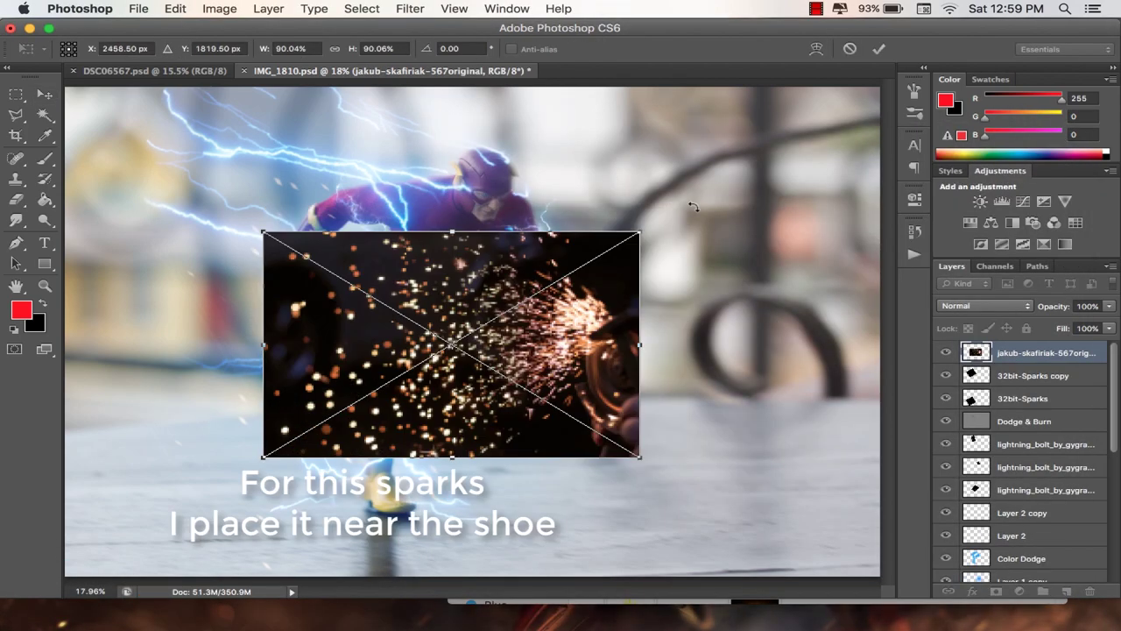
pyautogui.moveTo(691, 207)
pyautogui.mouseDown()
pyautogui.moveTo(368, 405)
pyautogui.moveTo(394, 412)
pyautogui.moveTo(390, 375)
pyautogui.moveTo(513, 417)
pyautogui.mouseUp()
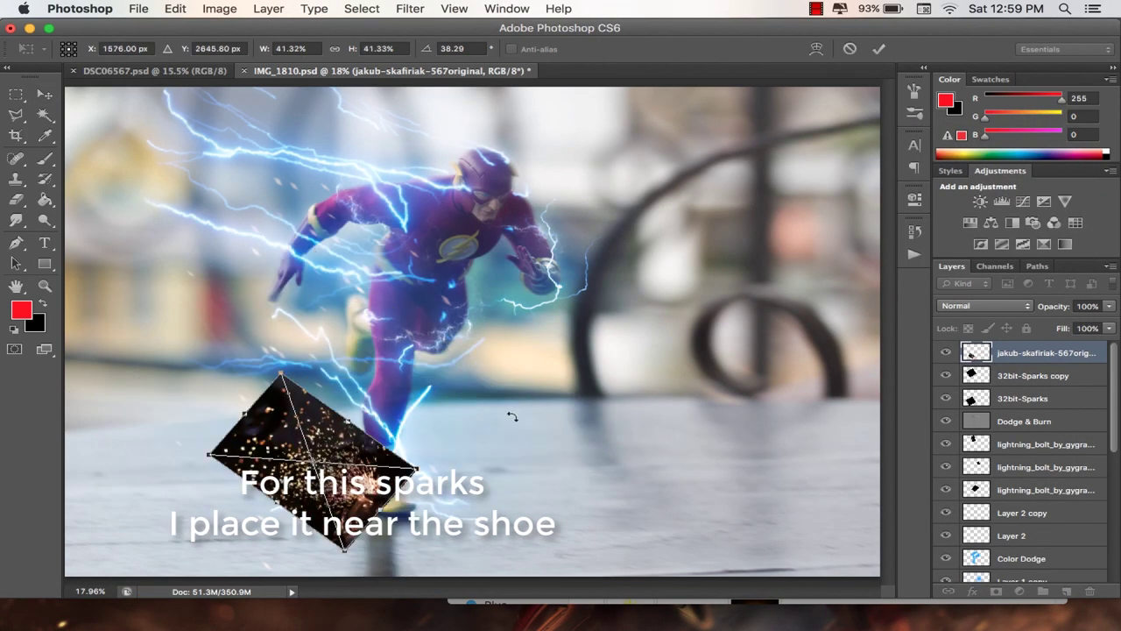
pyautogui.press('Return')
pyautogui.click(985, 306)
pyautogui.click(980, 407)
pyautogui.moveTo(324, 478)
pyautogui.mouseDown()
pyautogui.moveTo(341, 497)
pyautogui.moveTo(420, 515)
pyautogui.mouseUp()
# - Rasterize the sparks photo and darken its midtones with Levels to hide its background
pyautogui.rightClick(999, 352)
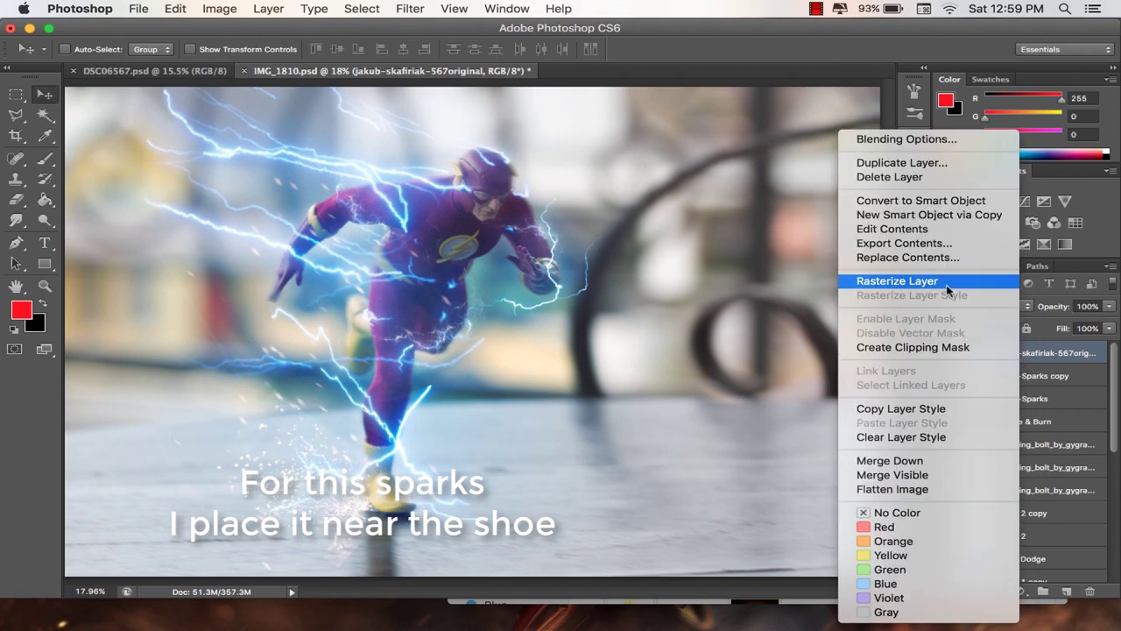
pyautogui.press('Escape')
pyautogui.rightClick(999, 352)
pyautogui.click(920, 282)
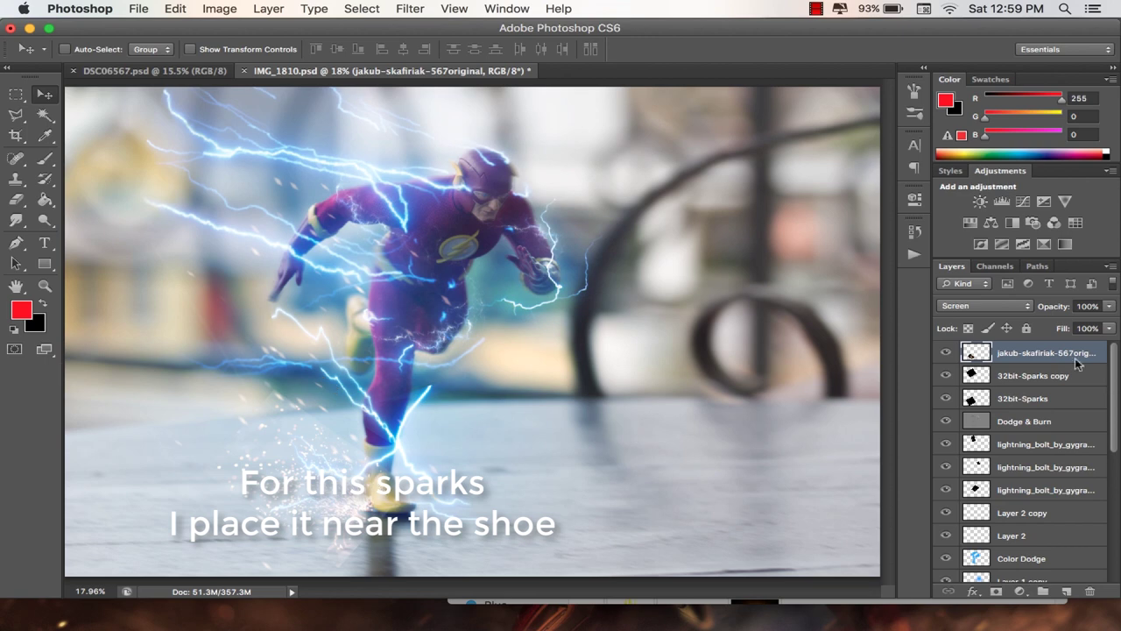
pyautogui.hotkey('ctrl', 'l')
pyautogui.moveTo(929, 76); pyautogui.dragTo(562, 201)
pyautogui.moveTo(516, 379); pyautogui.dragTo(561, 380)
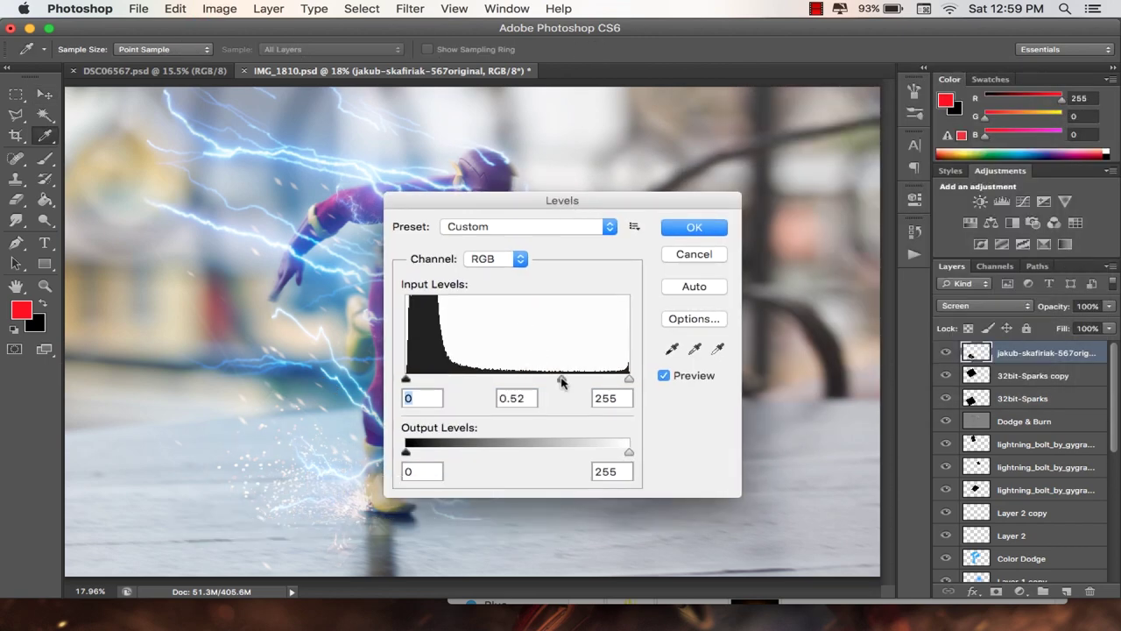
pyautogui.click(694, 226)
# - Add a layer mask and paint away unwanted sparks
pyautogui.press('v')
pyautogui.click(995, 591)
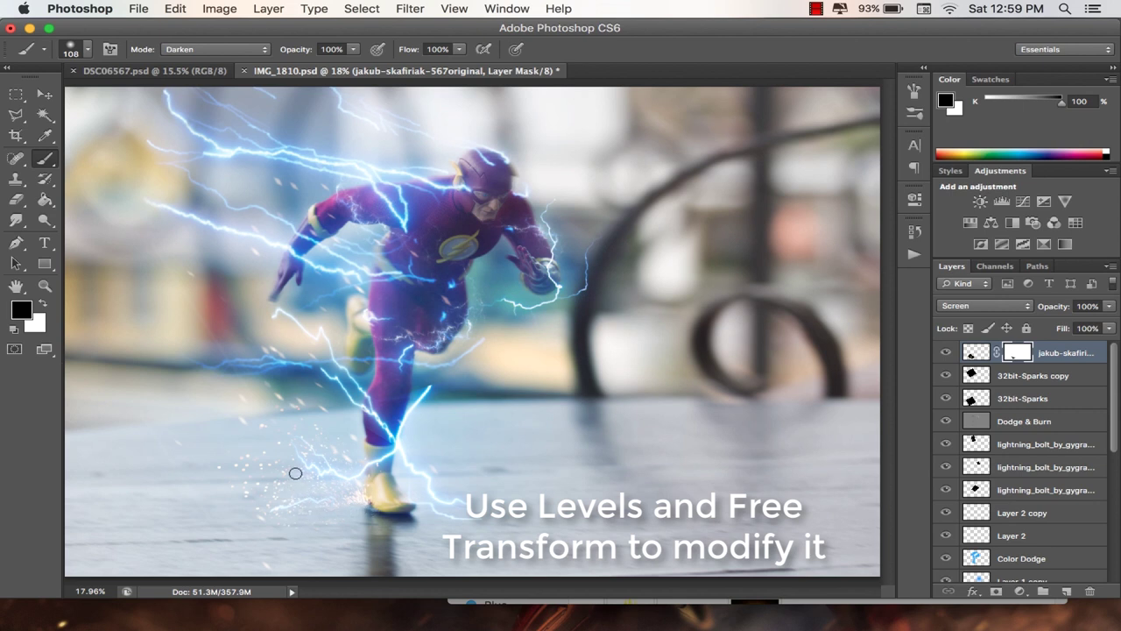
pyautogui.moveTo(295, 473); pyautogui.dragTo(309, 454)
# - Enlarge the sparks photo and reposition it around the feet
pyautogui.hotkey('ctrl', 't')
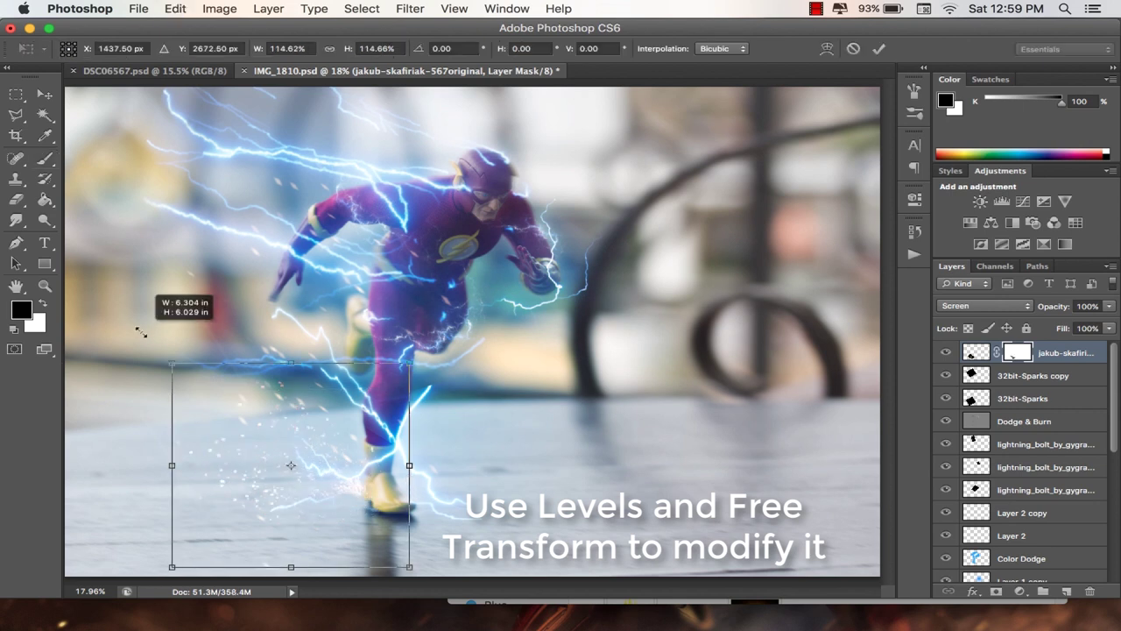
pyautogui.moveTo(137, 325); pyautogui.dragTo(95, 325)
pyautogui.moveTo(338, 523); pyautogui.dragTo(342, 523)
pyautogui.press('Return')
# - Distort and skew the sparks so they spill from the shoe toward the ground
pyautogui.hotkey('ctrl', 't')
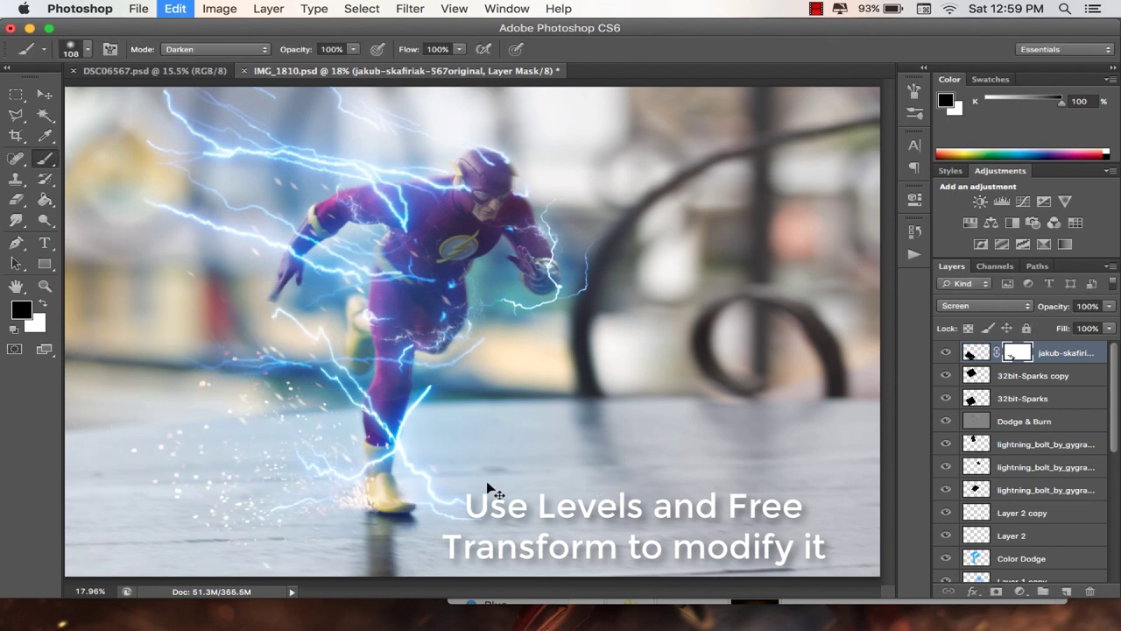
pyautogui.moveTo(240, 383); pyautogui.dragTo(362, 297)
pyautogui.rightClick(363, 298)
pyautogui.click(394, 358)
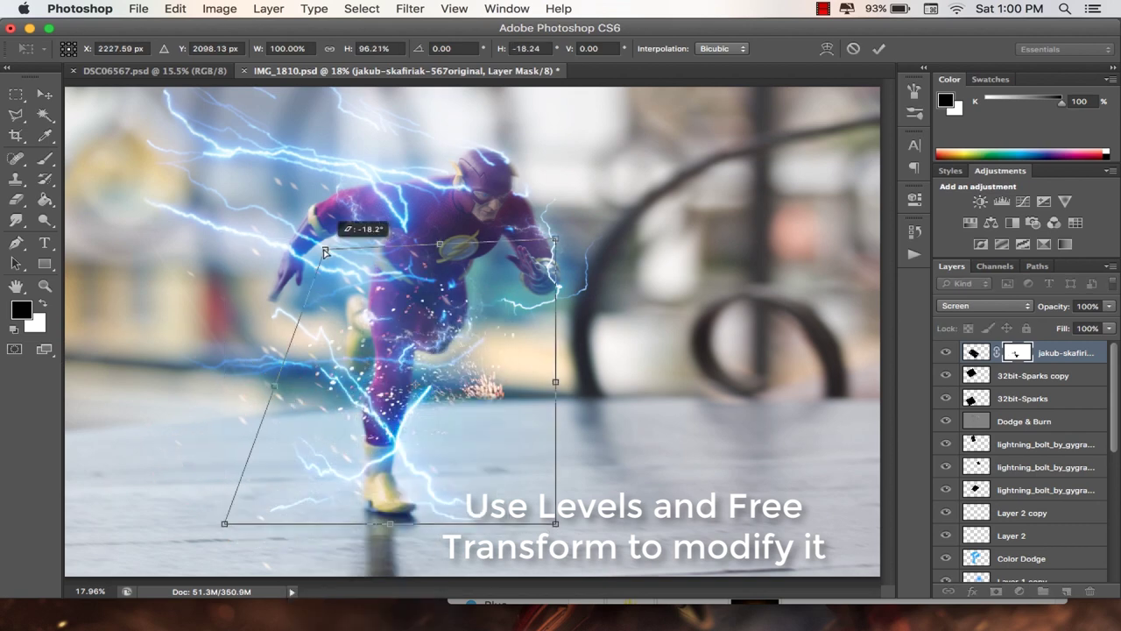
pyautogui.moveTo(226, 238); pyautogui.dragTo(286, 258)
pyautogui.moveTo(225, 523)
pyautogui.mouseDown()
pyautogui.moveTo(323, 456)
pyautogui.moveTo(313, 453)
pyautogui.mouseUp()
pyautogui.moveTo(555, 523); pyautogui.dragTo(563, 536)
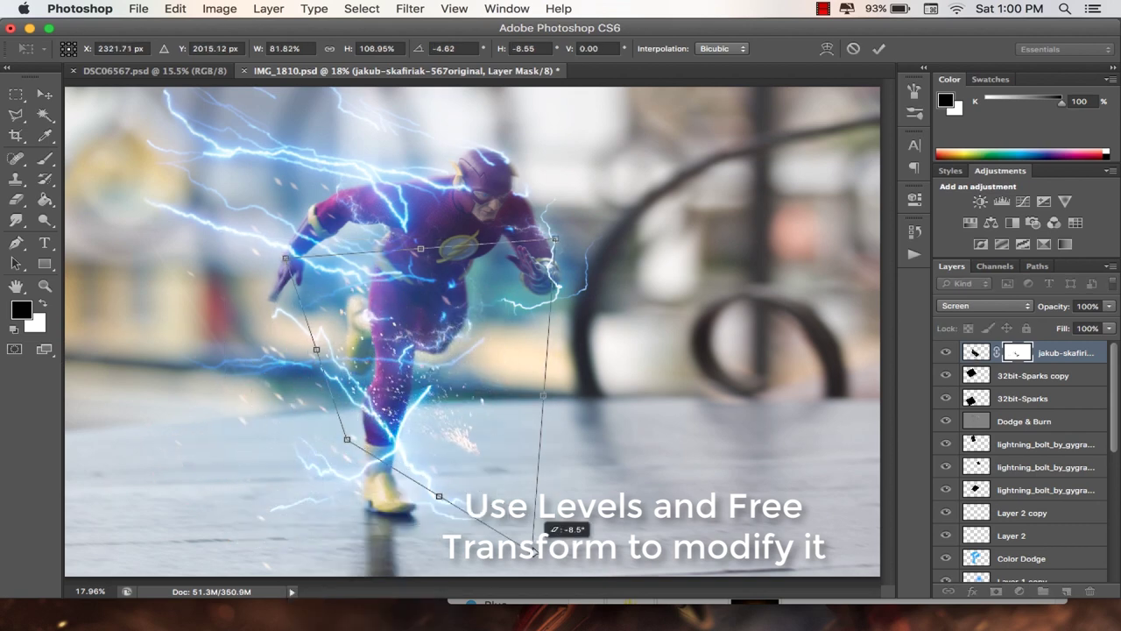
pyautogui.moveTo(438, 497); pyautogui.dragTo(400, 483)
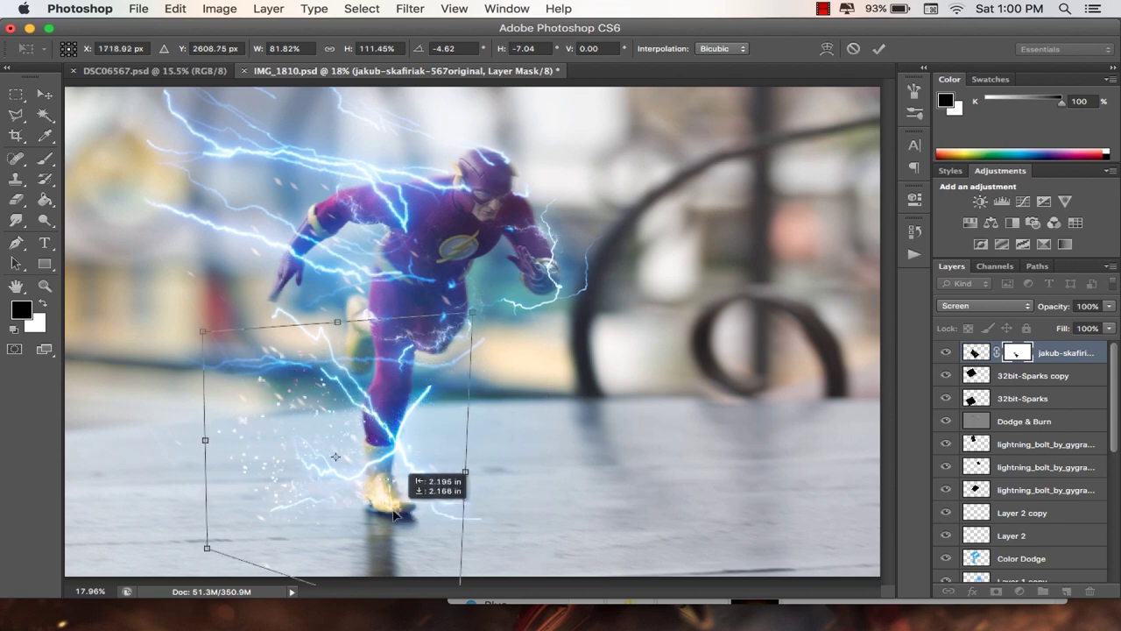
pyautogui.moveTo(213, 533)
pyautogui.mouseDown()
pyautogui.moveTo(202, 545)
pyautogui.moveTo(242, 486)
pyautogui.mouseUp()
pyautogui.press('Return')
# - Apply a gentler Motion Blur of distance 19 to the sparks photo
pyautogui.press('b')
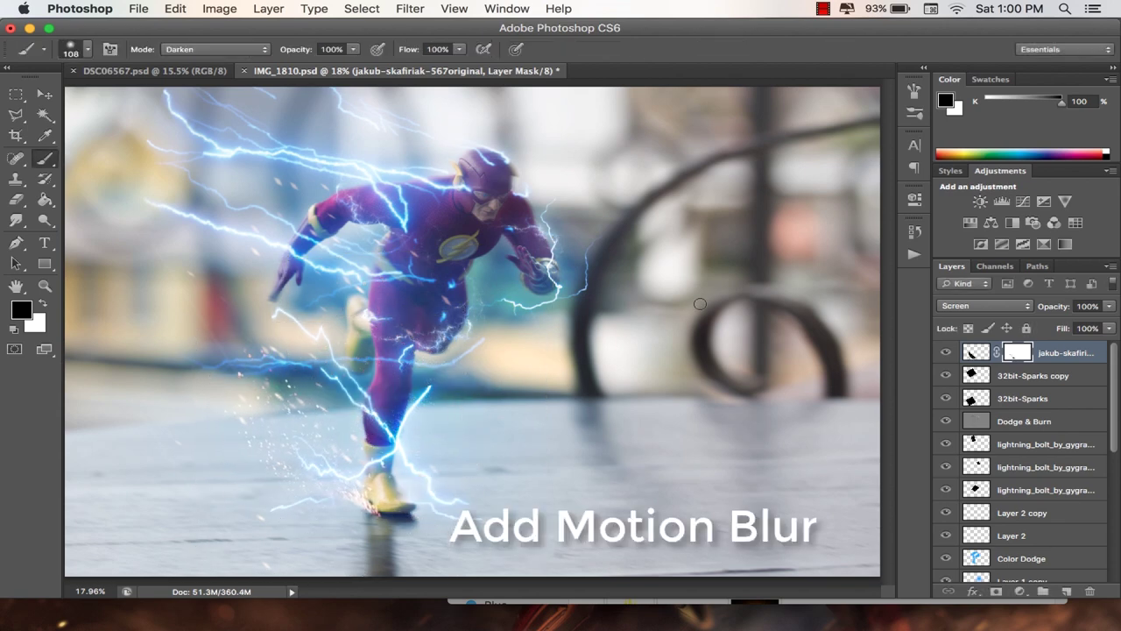
pyautogui.click(410, 8)
pyautogui.click(666, 341)
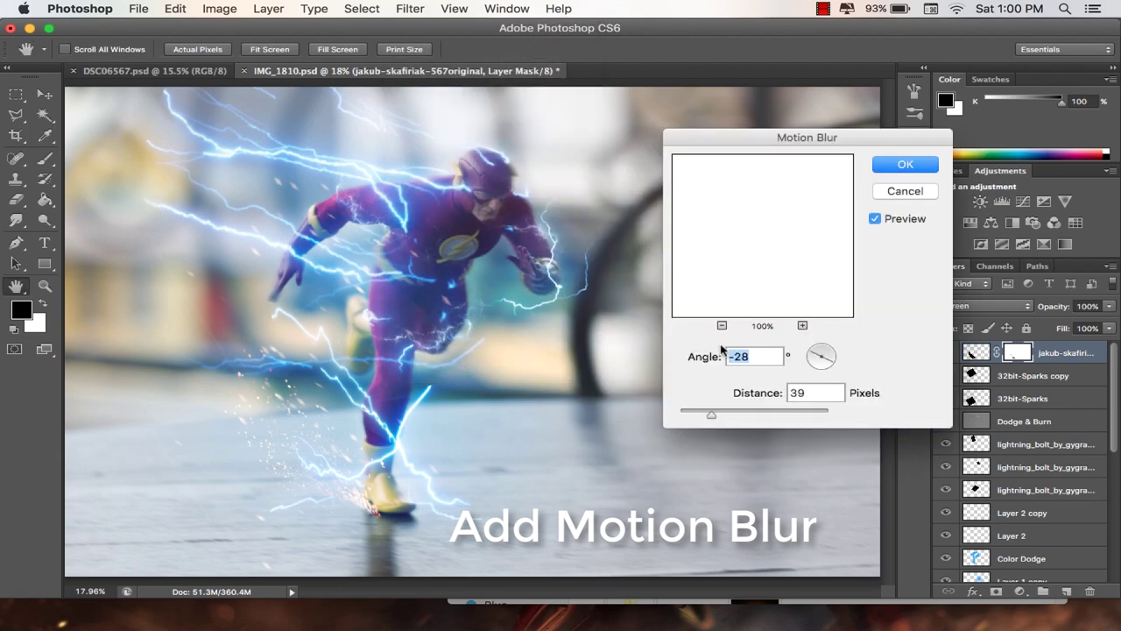
pyautogui.moveTo(720, 412); pyautogui.dragTo(744, 413)
pyautogui.click(904, 164)
pyautogui.click(410, 9)
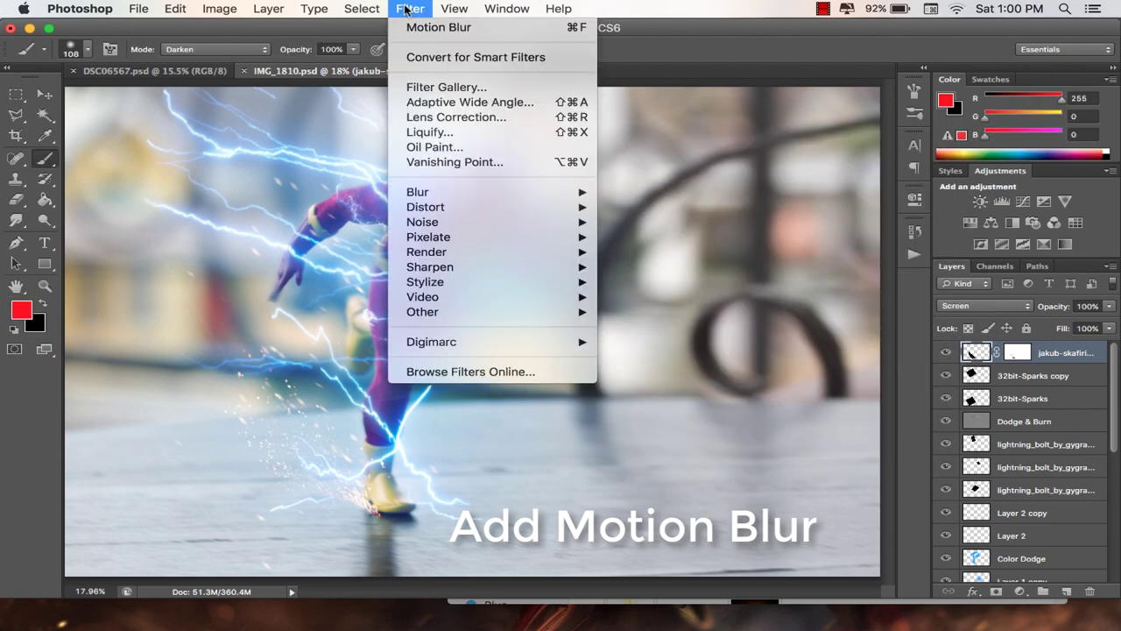
pyautogui.click(653, 341)
pyautogui.moveTo(783, 408); pyautogui.dragTo(696, 416)
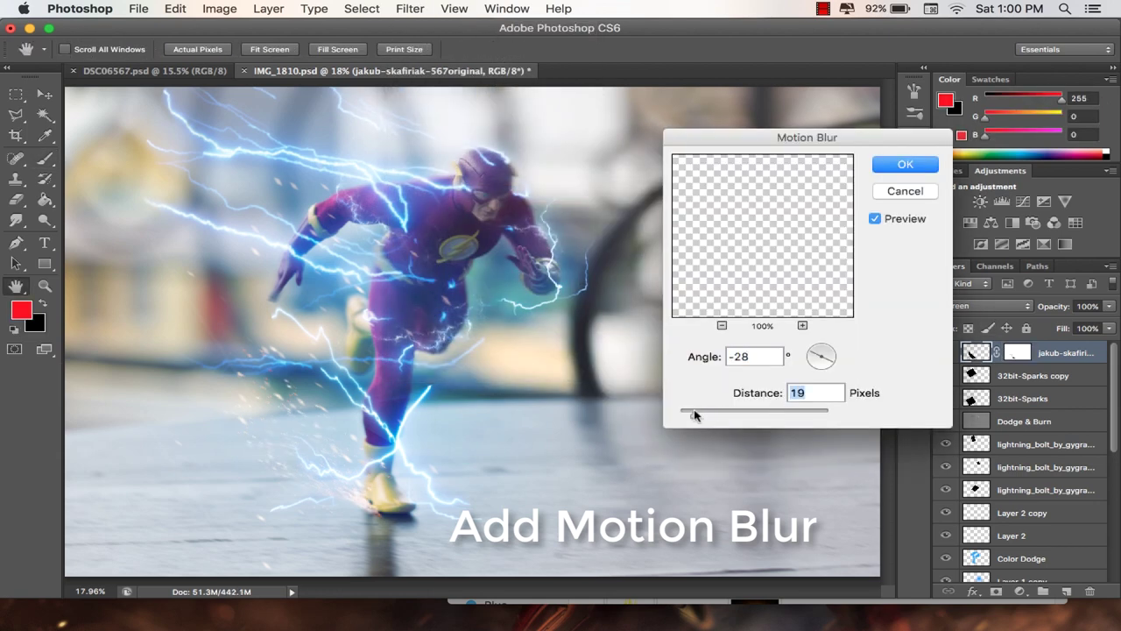
pyautogui.click(897, 167)
# - Move the Dodge & Burn layer to the top and add a new empty layer
pyautogui.press('b')
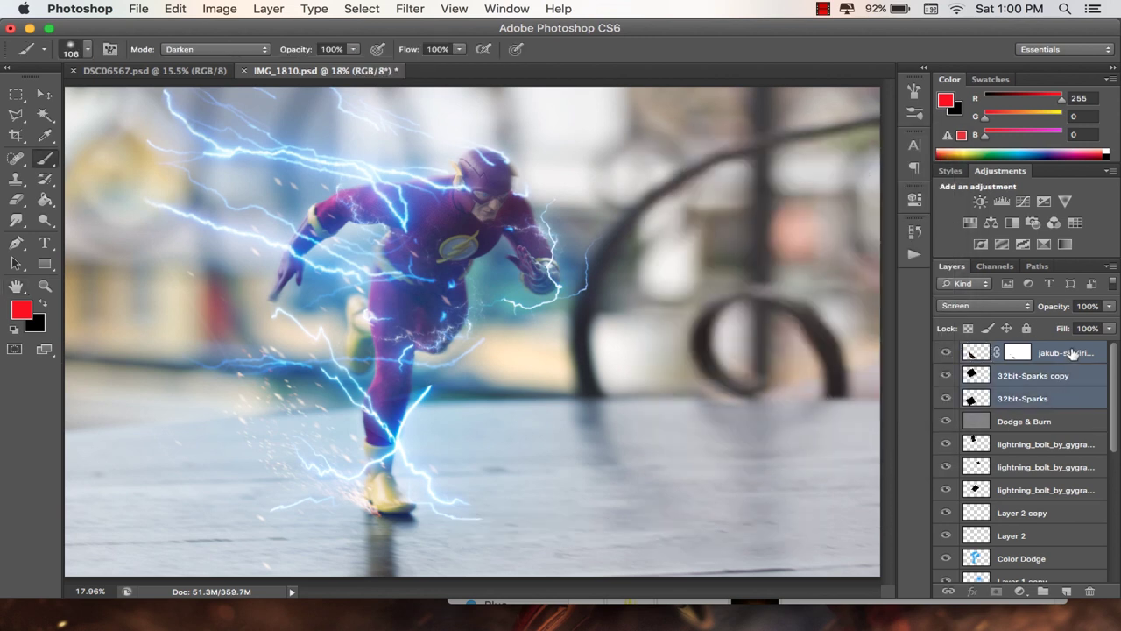
pyautogui.moveTo(1055, 421); pyautogui.dragTo(1070, 349)
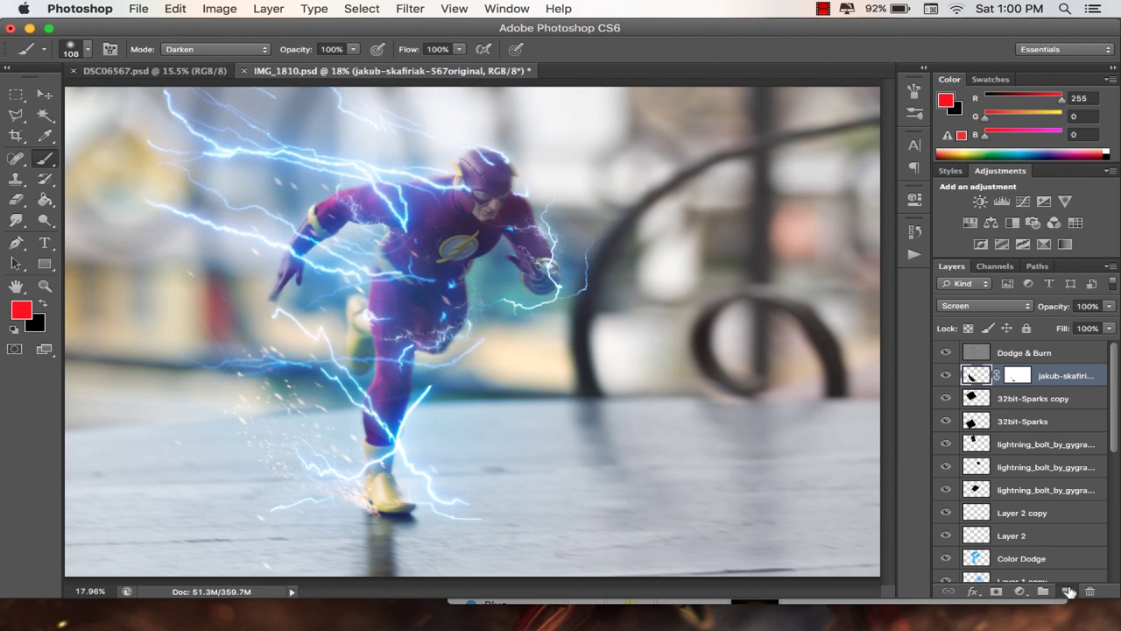
pyautogui.click(1065, 591)
# - Paint an orange glow near the lower left with a very large brush
pyautogui.click(20, 310)
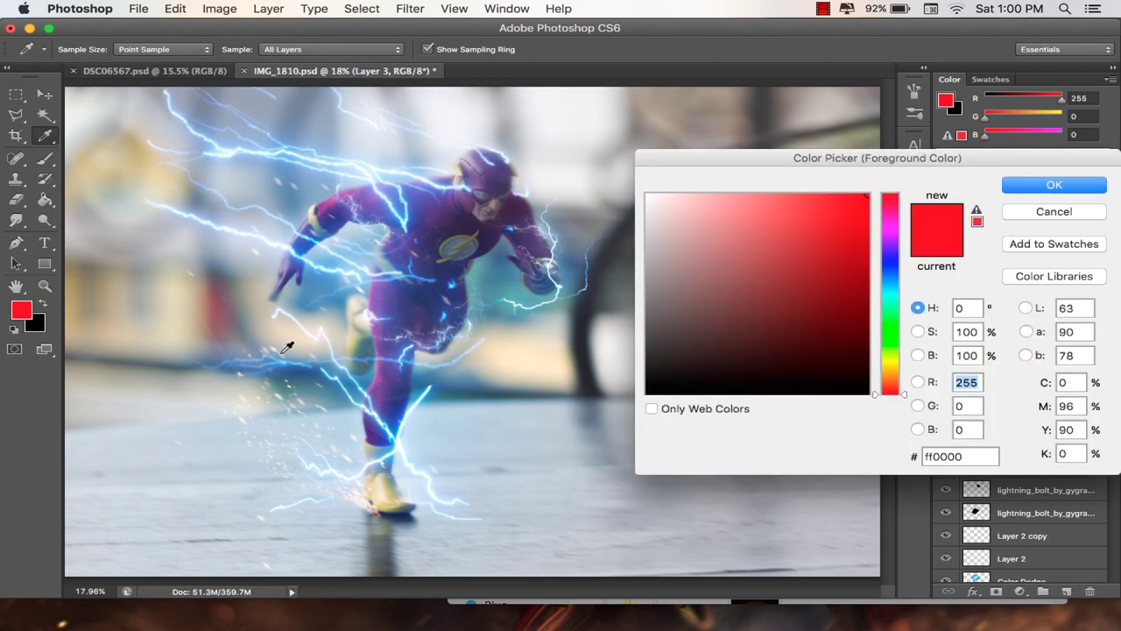
pyautogui.moveTo(890, 370); pyautogui.dragTo(892, 378)
pyautogui.click(801, 199)
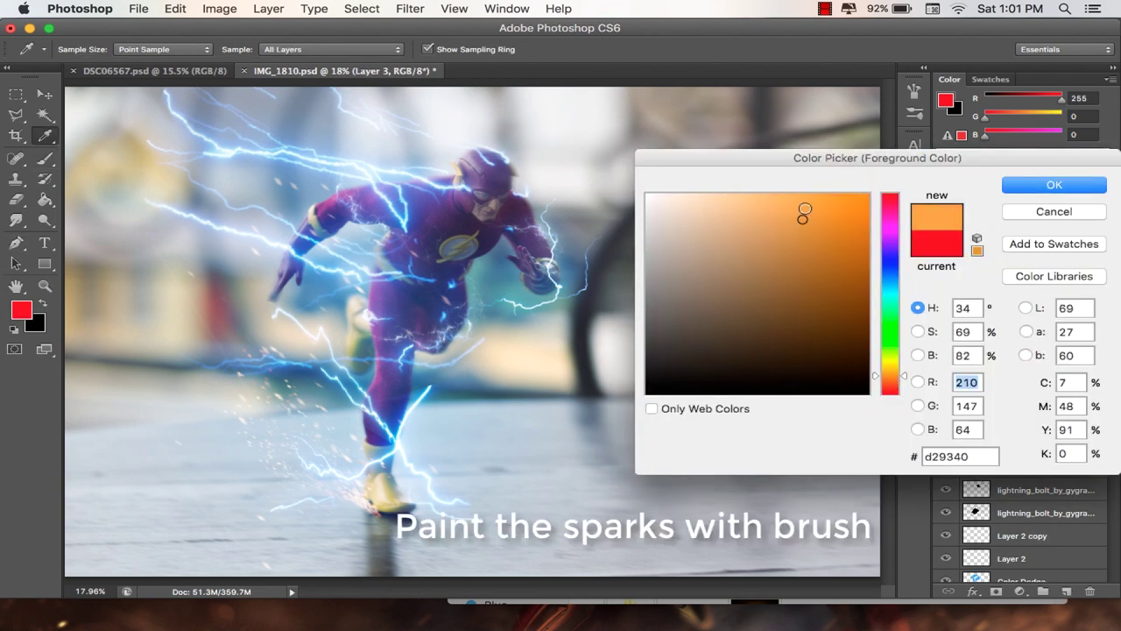
pyautogui.click(863, 194)
pyautogui.press('Return')
pyautogui.press('b')
pyautogui.rightClick(567, 372)
pyautogui.moveTo(567, 364); pyautogui.dragTo(569, 364)
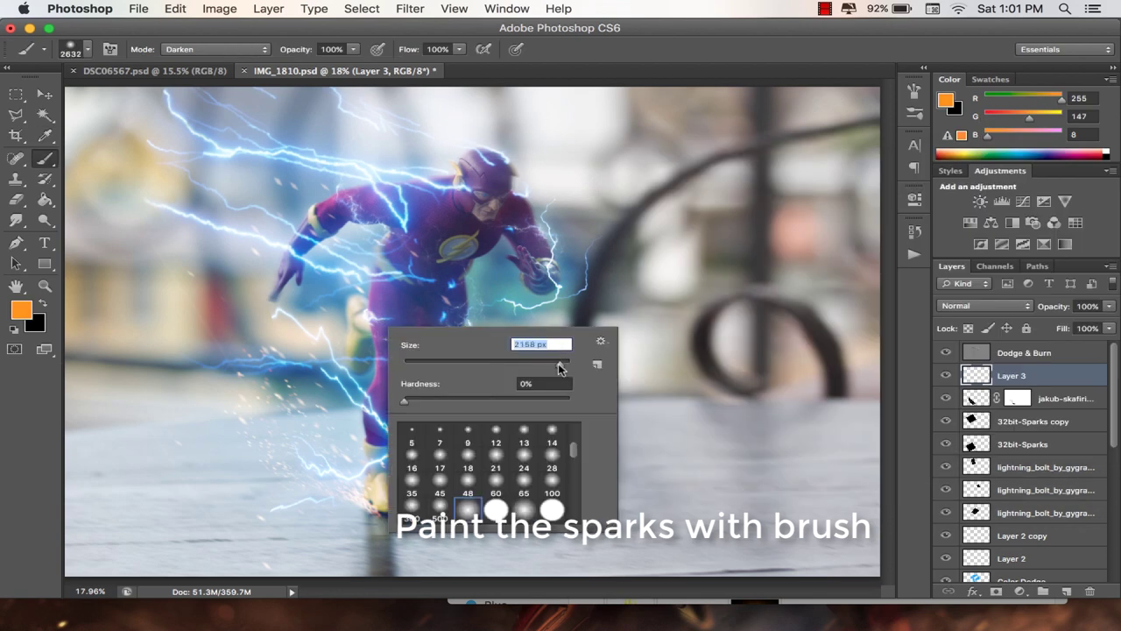
pyautogui.moveTo(237, 437); pyautogui.dragTo(275, 476)
# - Set Layer 3 to Overlay at 65% fill and add more warm glow around the foot
pyautogui.click(939, 305)
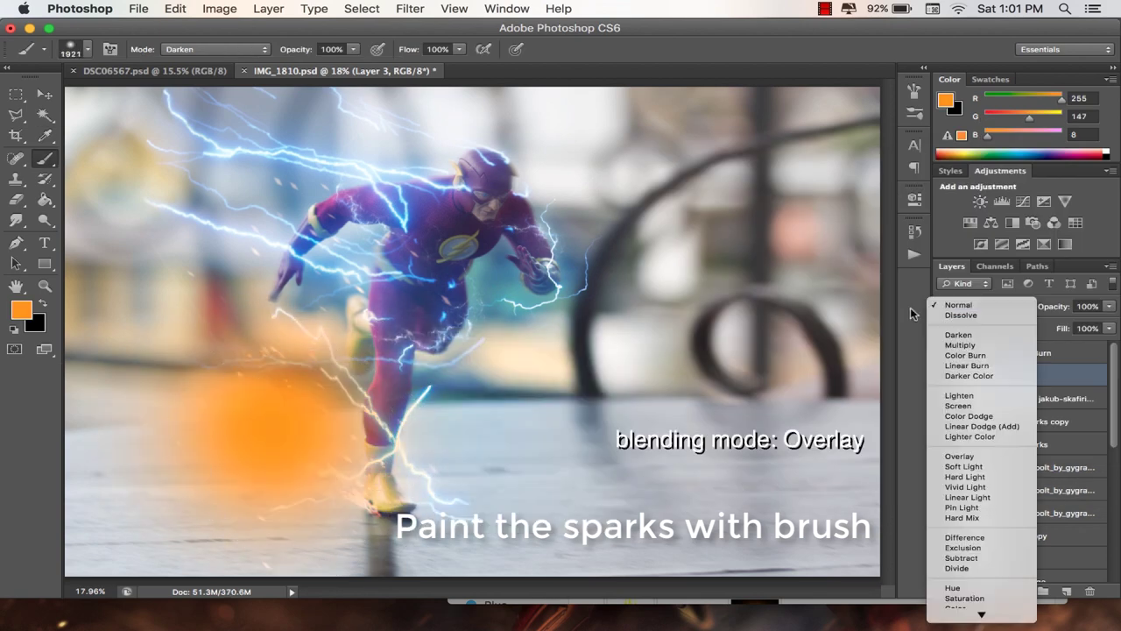
pyautogui.click(987, 457)
pyautogui.moveTo(1059, 328); pyautogui.dragTo(1029, 329)
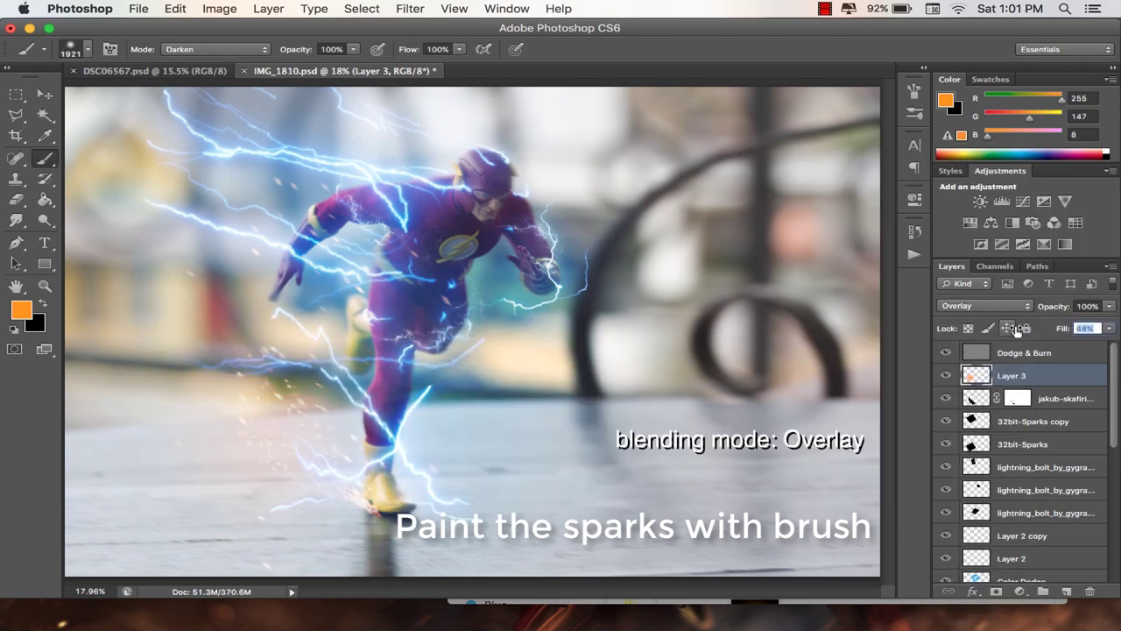
pyautogui.click(394, 473)
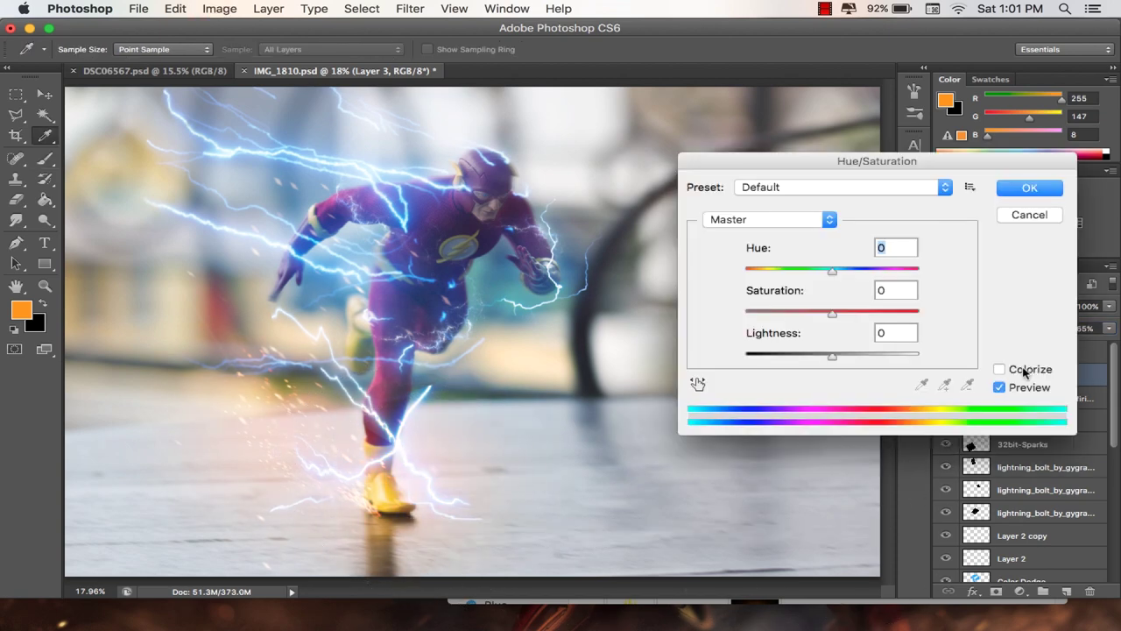
# - Preview Hue/Saturation on Layer 3 with hue +131, saturation -77, lightness +42
pyautogui.hotkey('ctrl', 'u')
pyautogui.moveTo(832, 318); pyautogui.dragTo(803, 320)
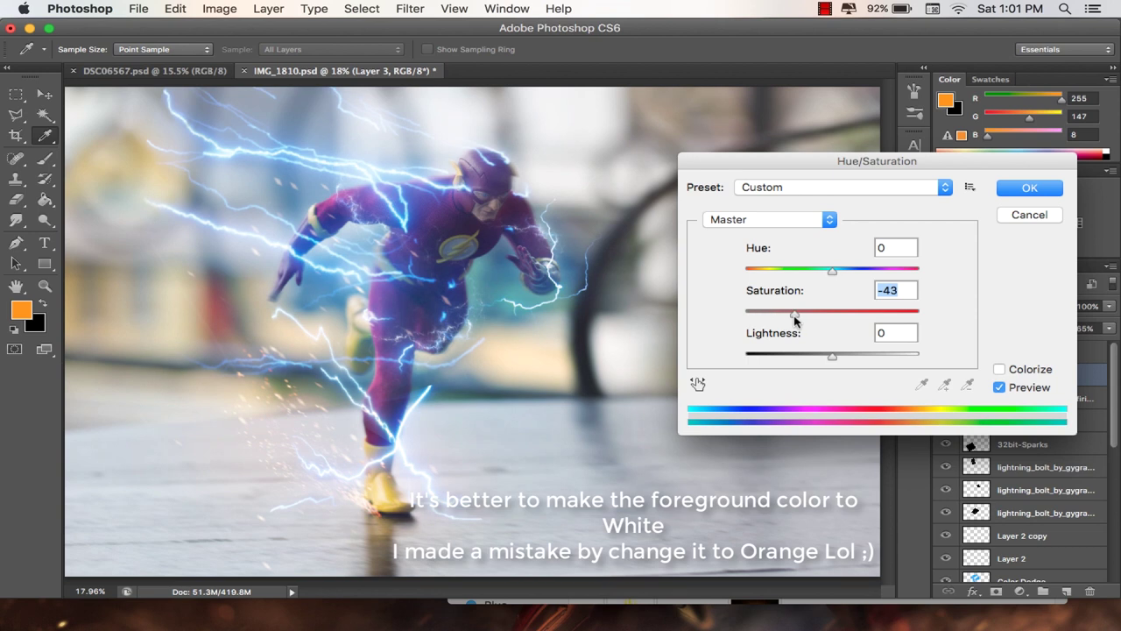
pyautogui.moveTo(833, 271); pyautogui.dragTo(894, 275)
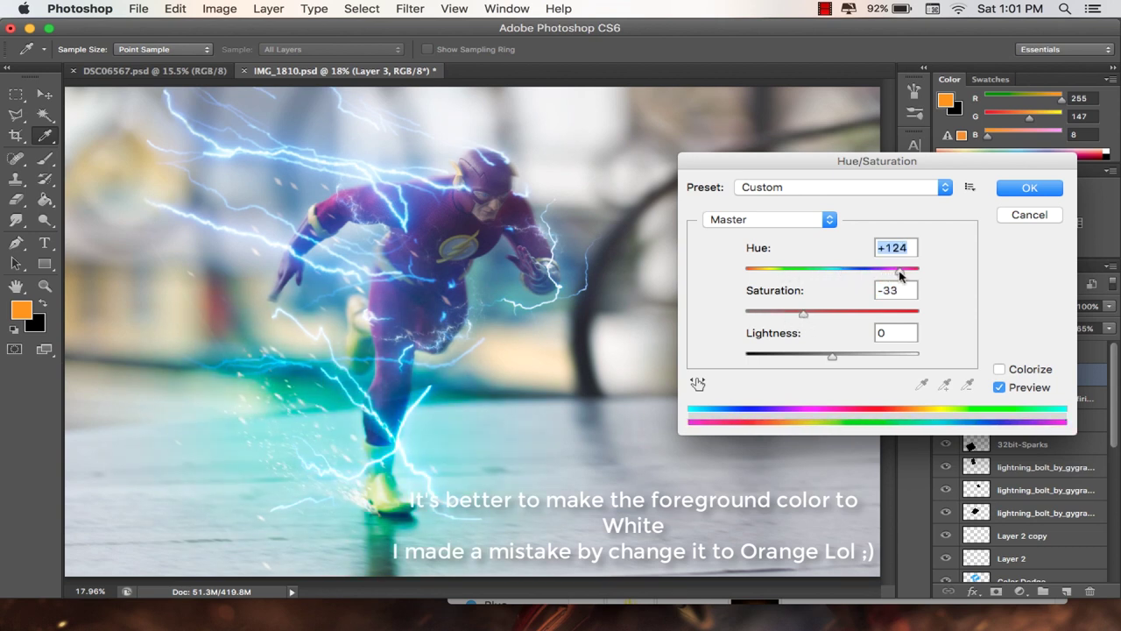
pyautogui.moveTo(894, 275)
pyautogui.mouseDown()
pyautogui.moveTo(917, 273)
pyautogui.moveTo(875, 274)
pyautogui.moveTo(902, 271)
pyautogui.mouseUp()
pyautogui.moveTo(803, 312); pyautogui.dragTo(765, 314)
pyautogui.moveTo(831, 356)
pyautogui.mouseDown()
pyautogui.moveTo(878, 355)
pyautogui.moveTo(842, 354)
pyautogui.moveTo(869, 352)
pyautogui.mouseUp()
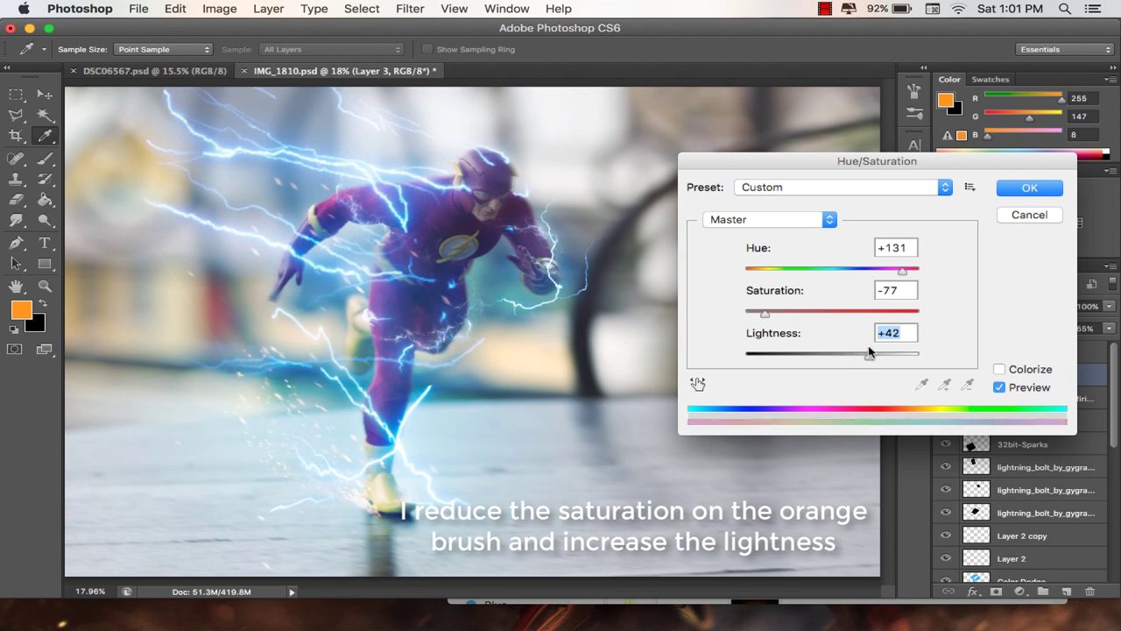
# - Confirm the Hue/Saturation change, then shift Layer 3's hue a further +30
pyautogui.click(1028, 186)
pyautogui.press('b')
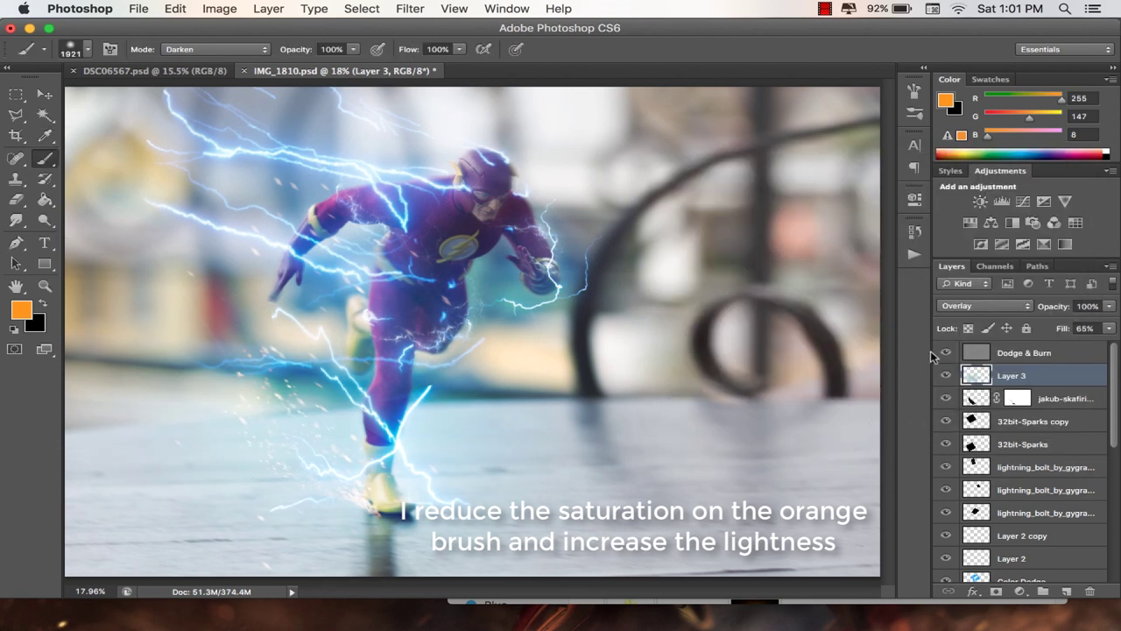
pyautogui.click(946, 376)
pyautogui.hotkey('ctrl', 'u')
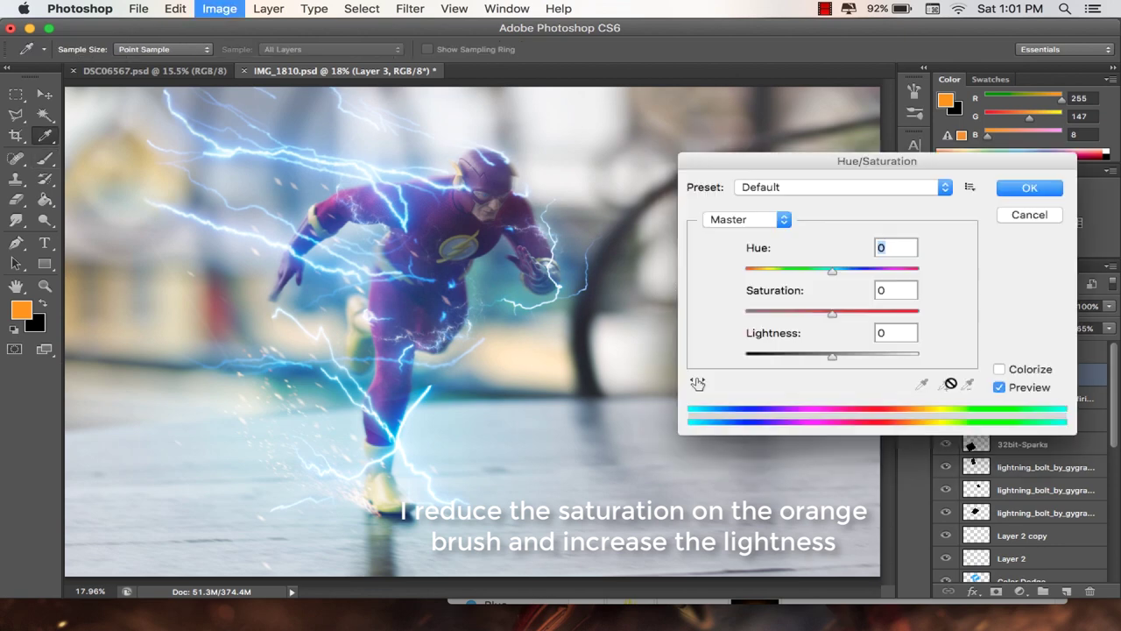
pyautogui.moveTo(831, 274); pyautogui.dragTo(858, 274)
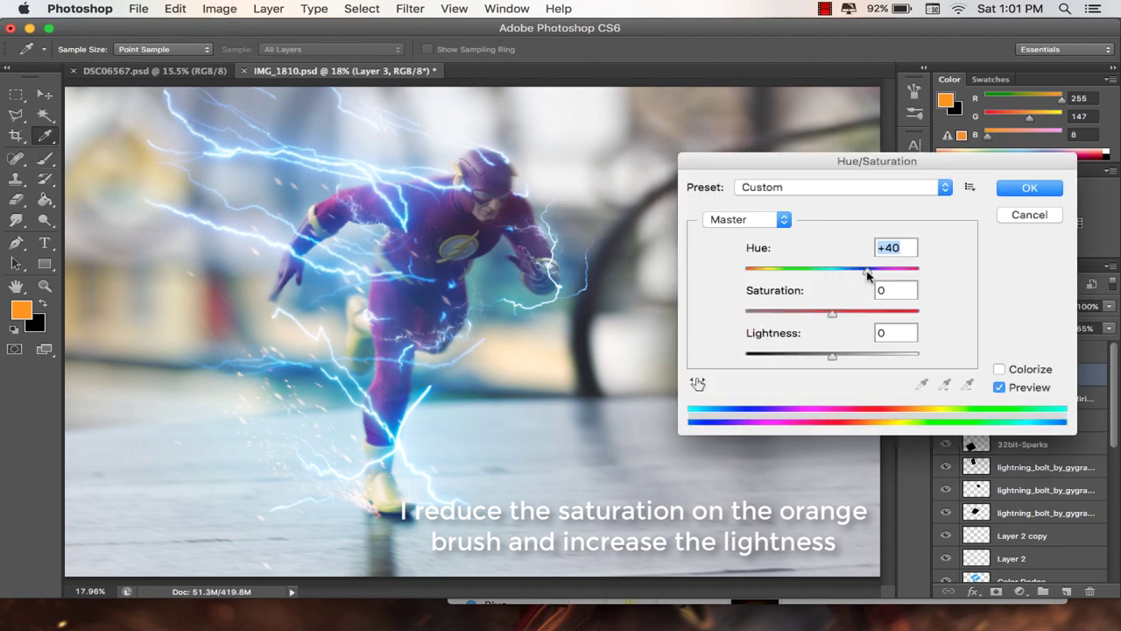
pyautogui.click(1007, 189)
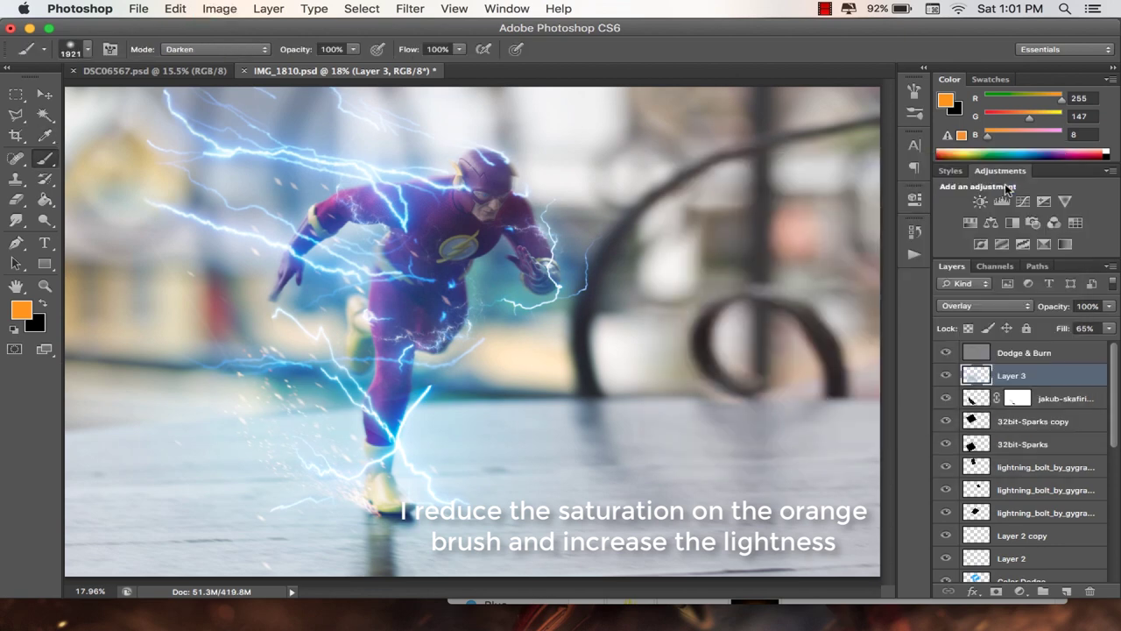
# - Make two up-left offset copies of the glow, with Layer 3 copy 2 at reduced opacity
pyautogui.hotkey('ctrl', 'j')
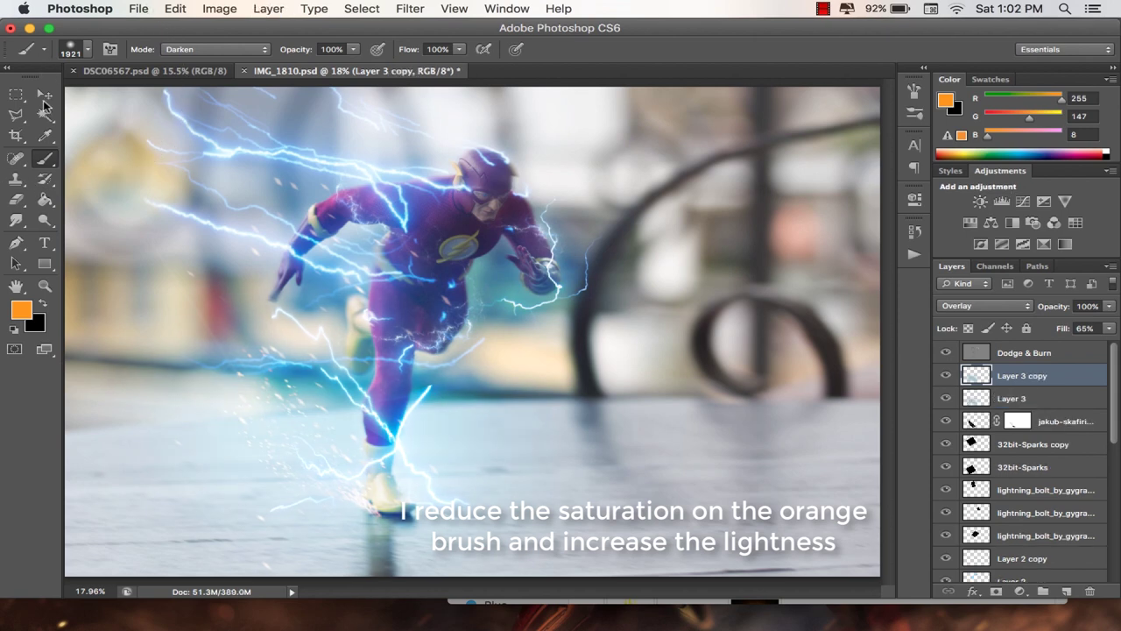
pyautogui.click(44, 95)
pyautogui.moveTo(298, 306); pyautogui.dragTo(295, 252)
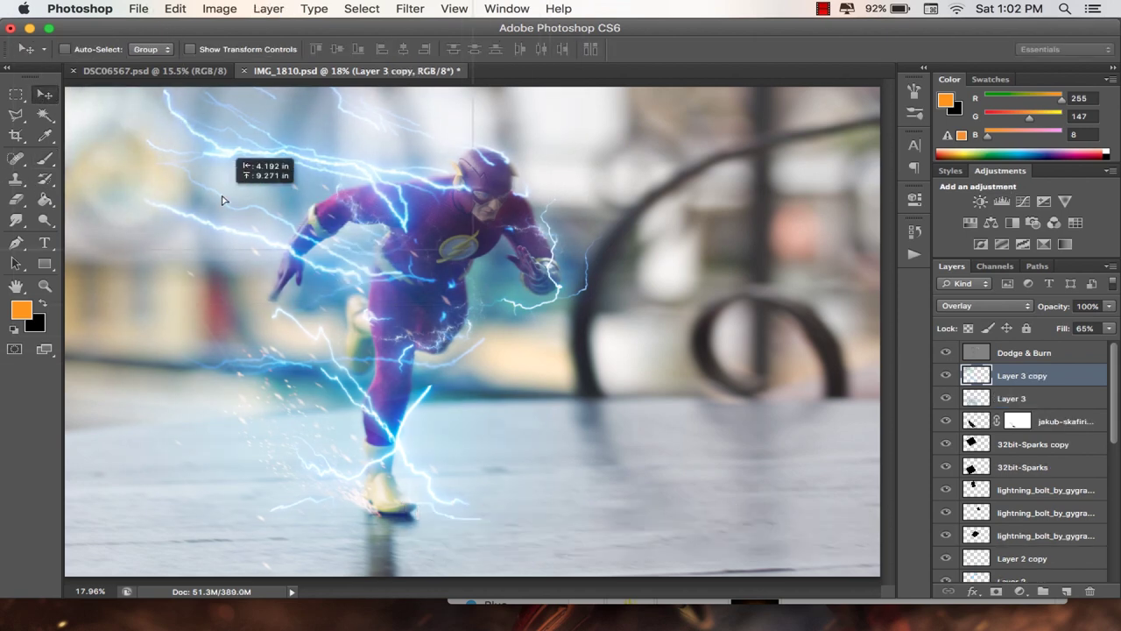
pyautogui.moveTo(295, 252); pyautogui.dragTo(302, 191)
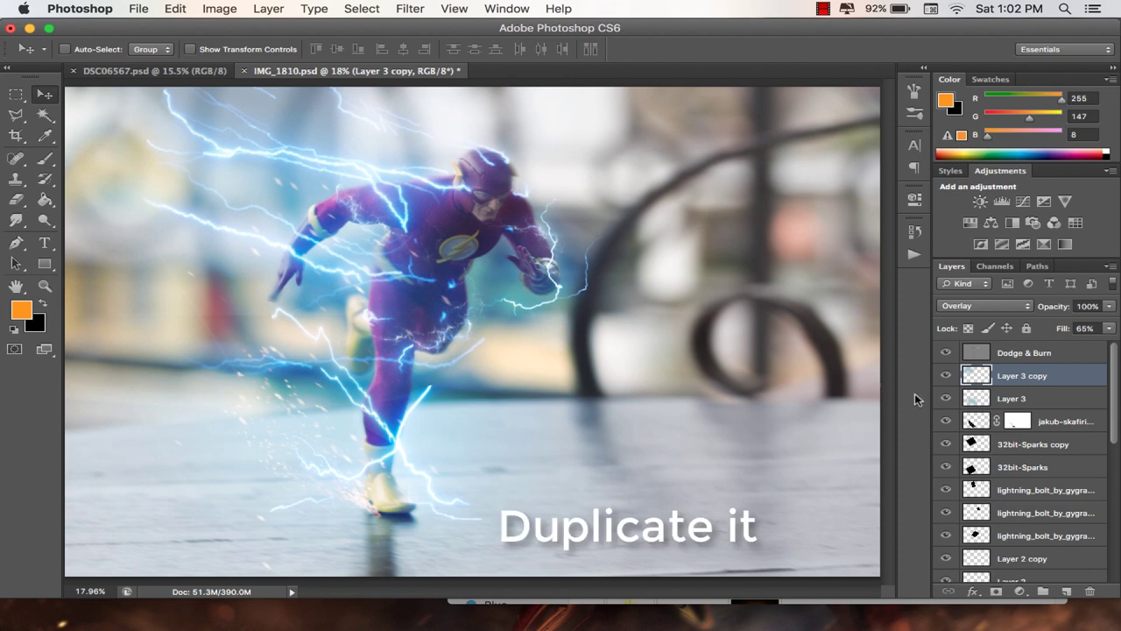
pyautogui.moveTo(573, 253)
pyautogui.mouseDown()
pyautogui.moveTo(578, 297)
pyautogui.moveTo(671, 295)
pyautogui.moveTo(591, 295)
pyautogui.moveTo(602, 211)
pyautogui.moveTo(576, 147)
pyautogui.moveTo(574, 182)
pyautogui.mouseUp()
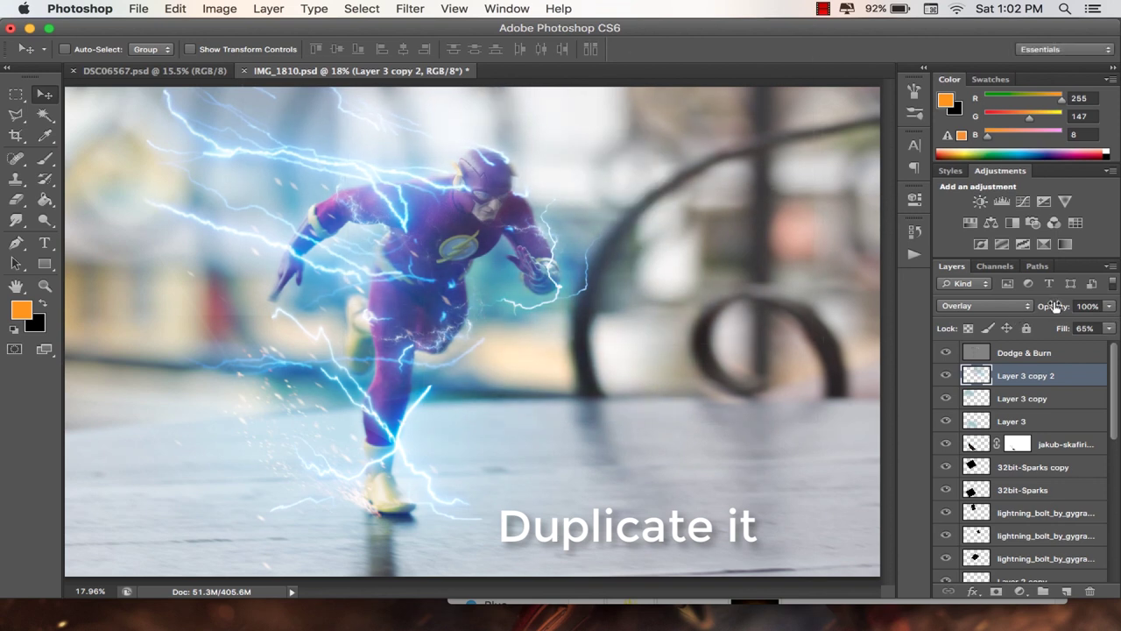
pyautogui.moveTo(1056, 306); pyautogui.dragTo(1007, 307)
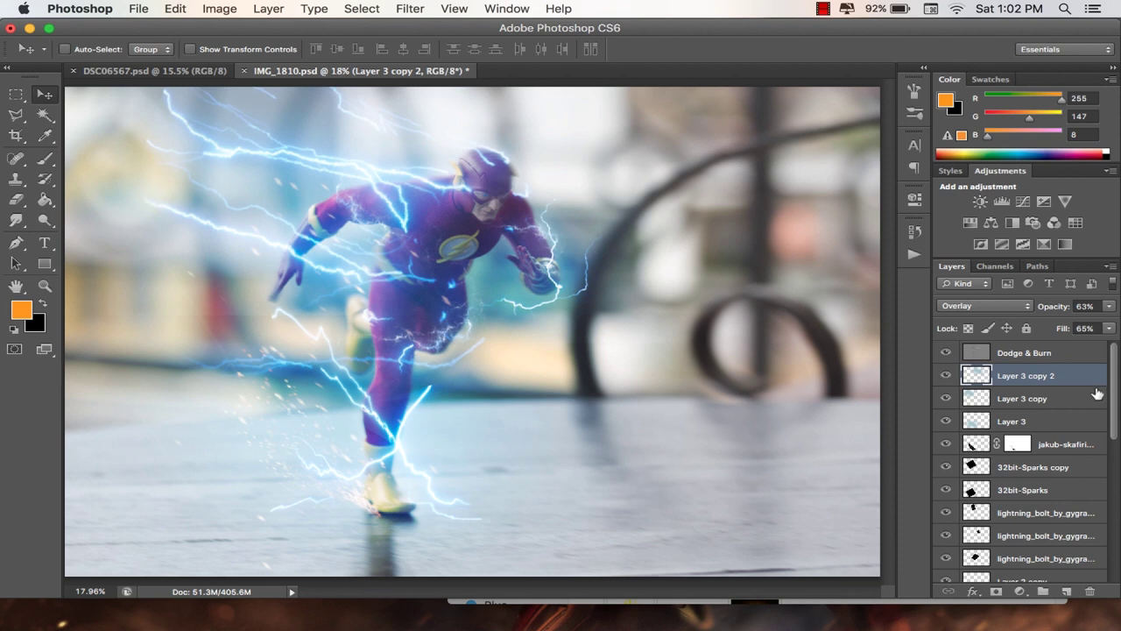
pyautogui.click(821, 10)
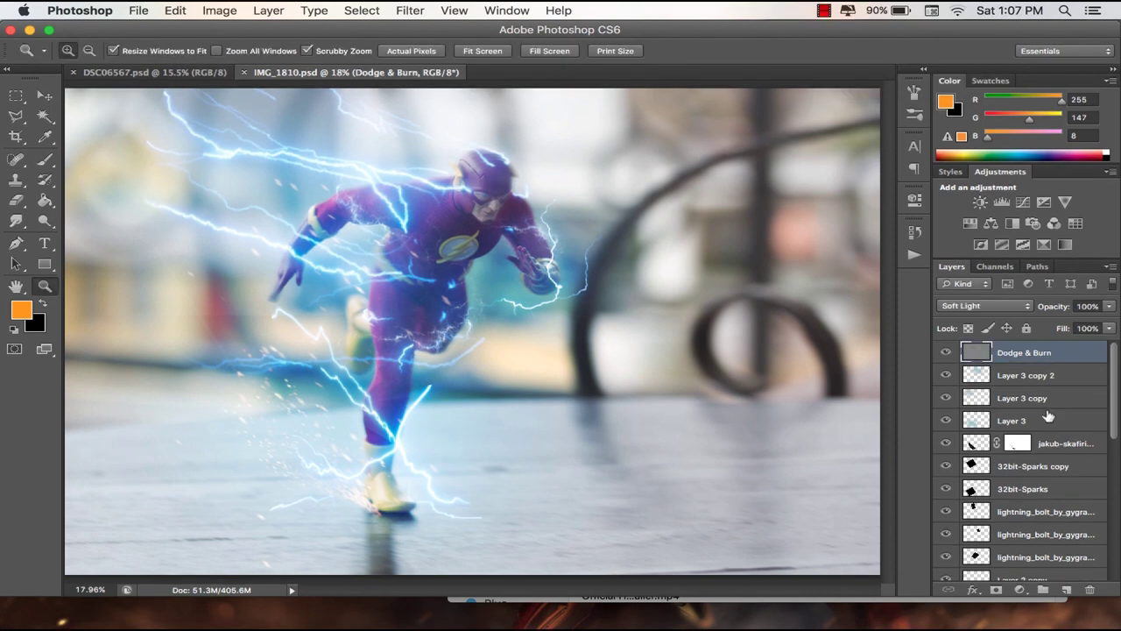
# - Nudge the jakub-skafiriak layer slightly left with the Move tool
pyautogui.scroll(-2, 1049, 414)
pyautogui.scroll(1, 1048, 414)
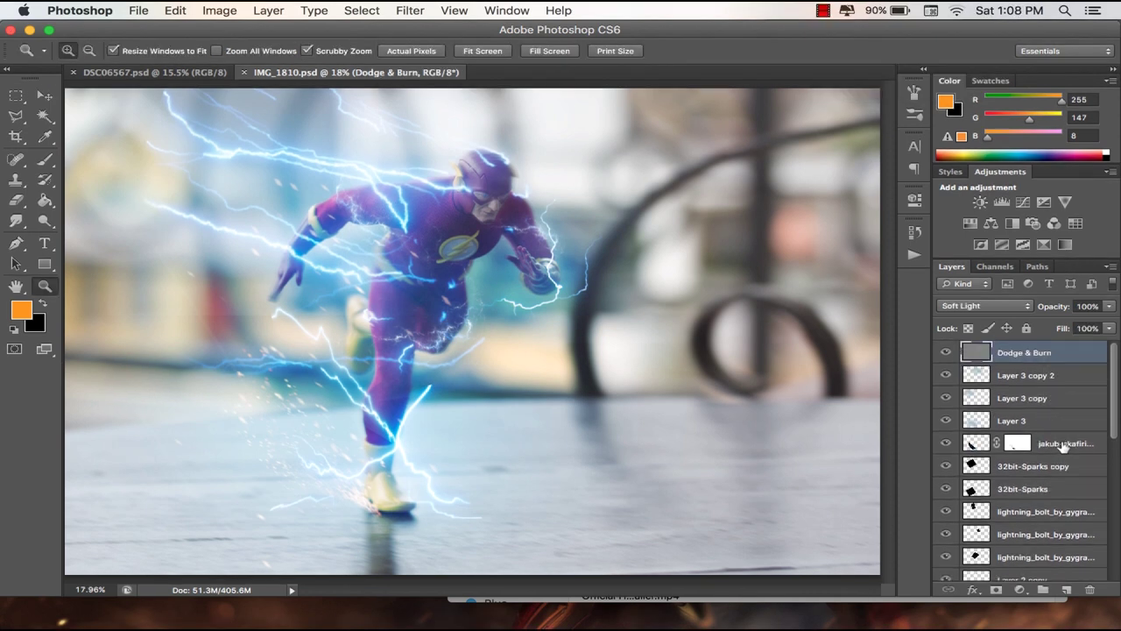
pyautogui.click(1062, 447)
pyautogui.press('v')
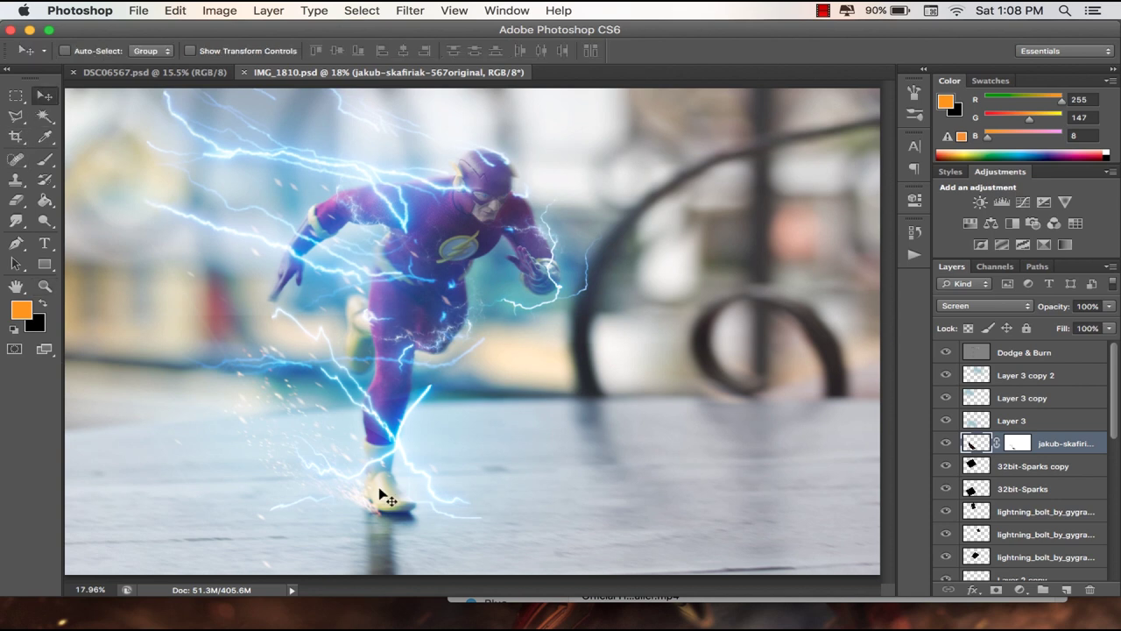
pyautogui.moveTo(379, 493); pyautogui.dragTo(355, 497)
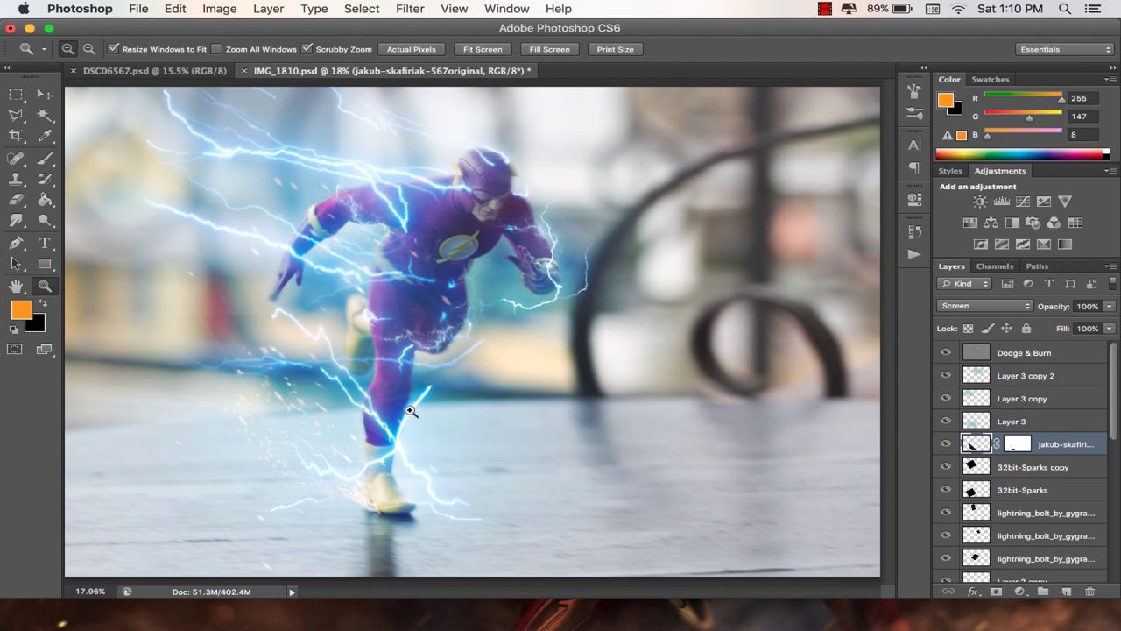
# - Zoom in on the arm and select Layer 3 copy, toggling its visibility to compare
pyautogui.click(270, 274)
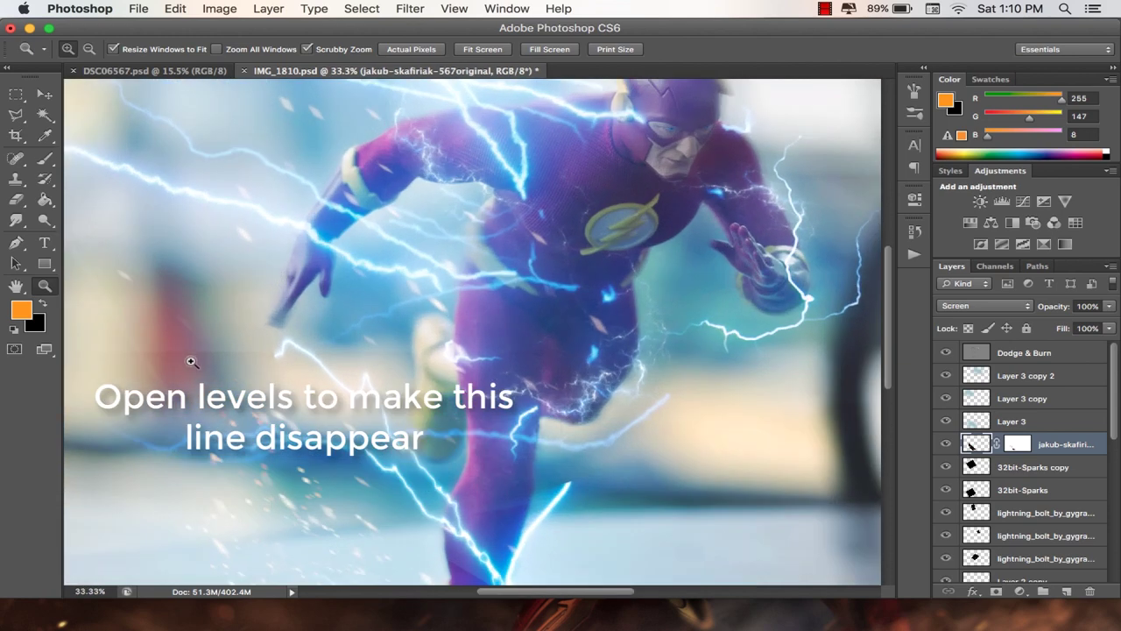
pyautogui.press('v')
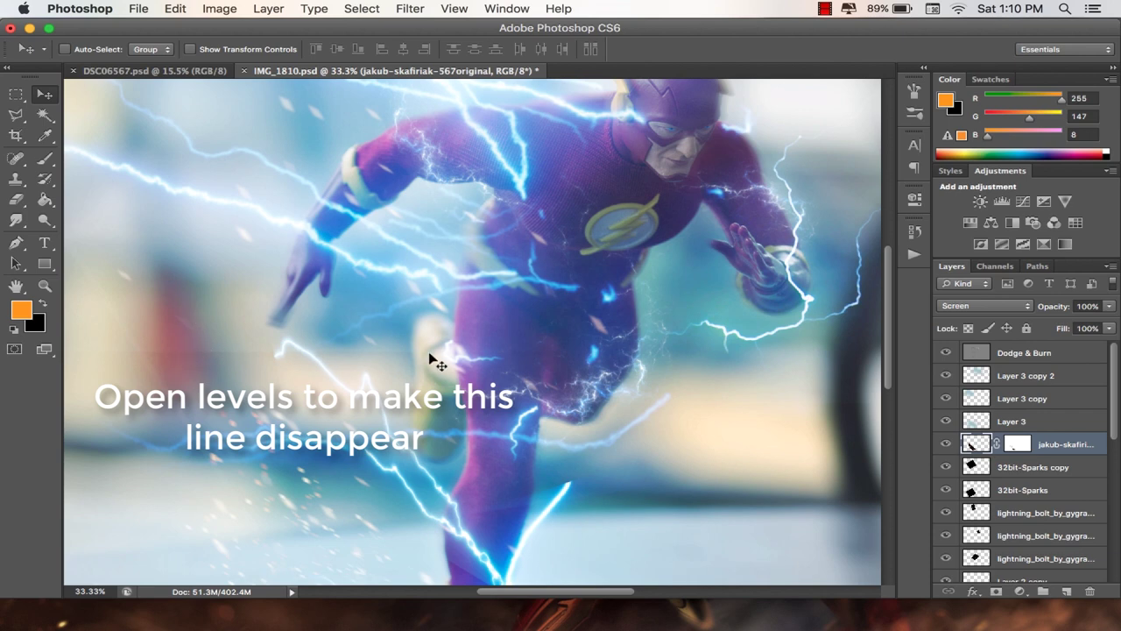
pyautogui.click(1020, 398)
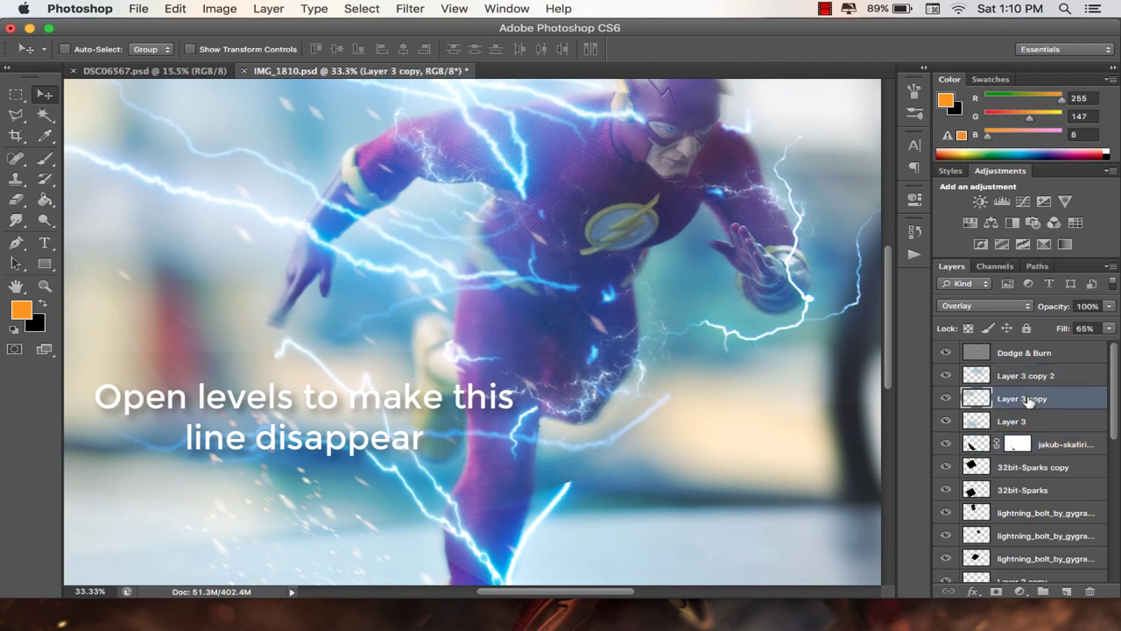
pyautogui.click(946, 399)
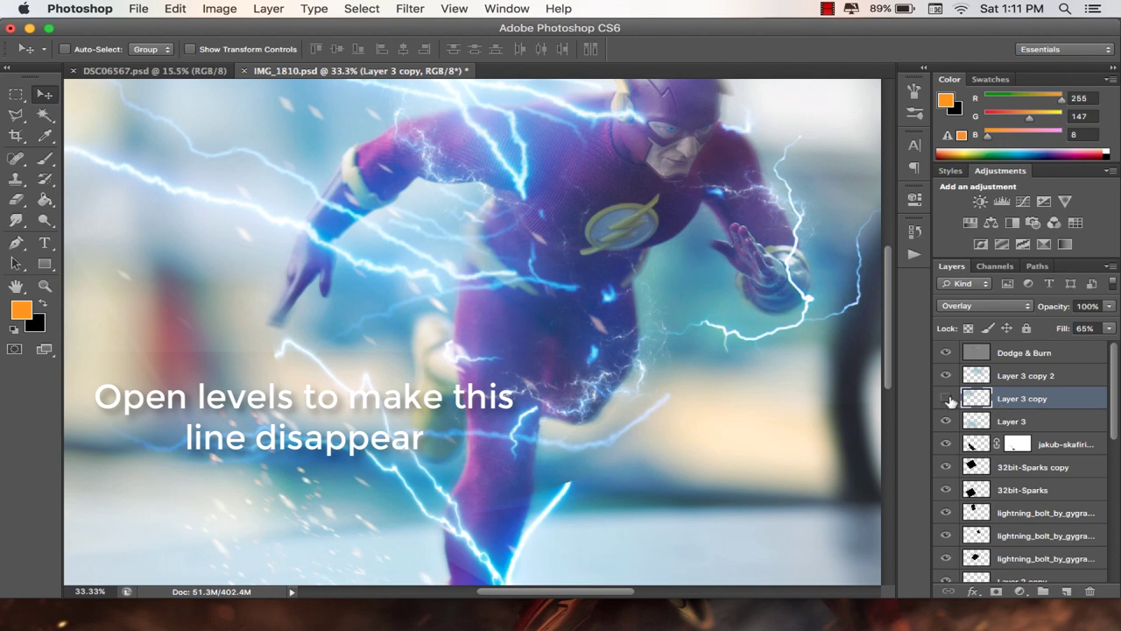
# - Apply Levels to Layer 3 copy with midtone 0.48 and white input kept at 255
pyautogui.hotkey('ctrl', 'l')
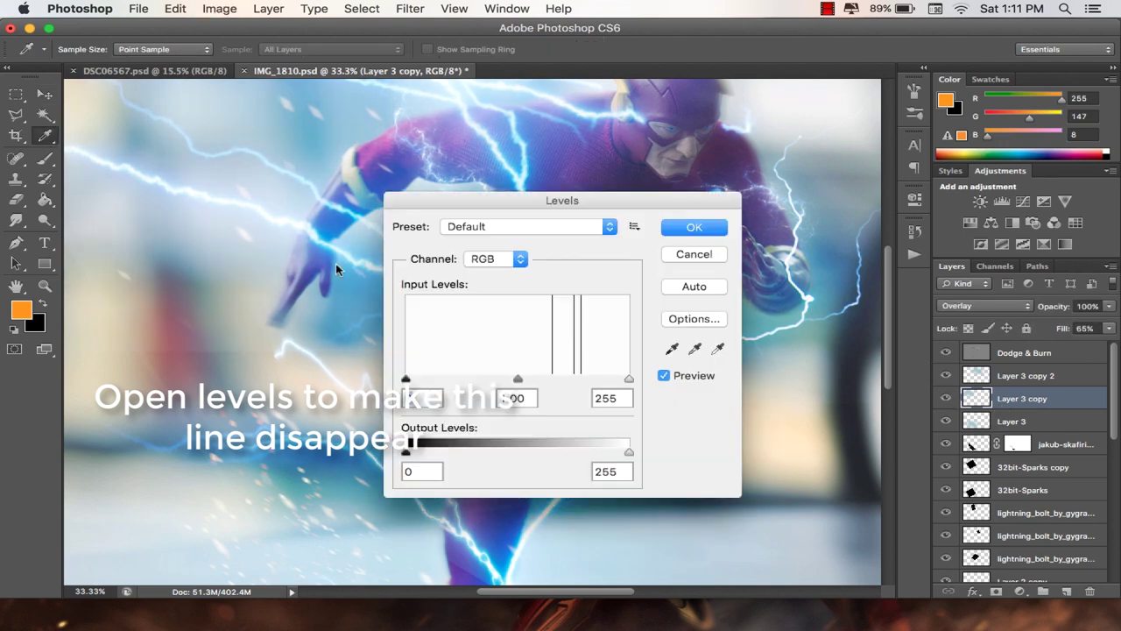
pyautogui.moveTo(517, 379); pyautogui.dragTo(566, 378)
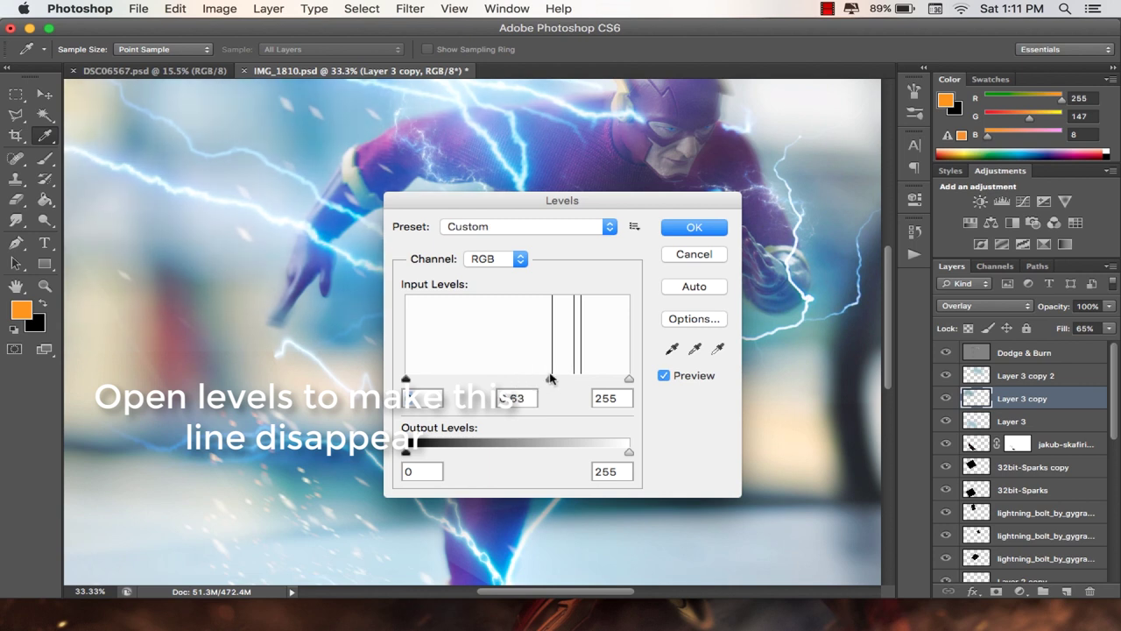
pyautogui.moveTo(627, 379)
pyautogui.mouseDown()
pyautogui.moveTo(618, 381)
pyautogui.moveTo(630, 381)
pyautogui.mouseUp()
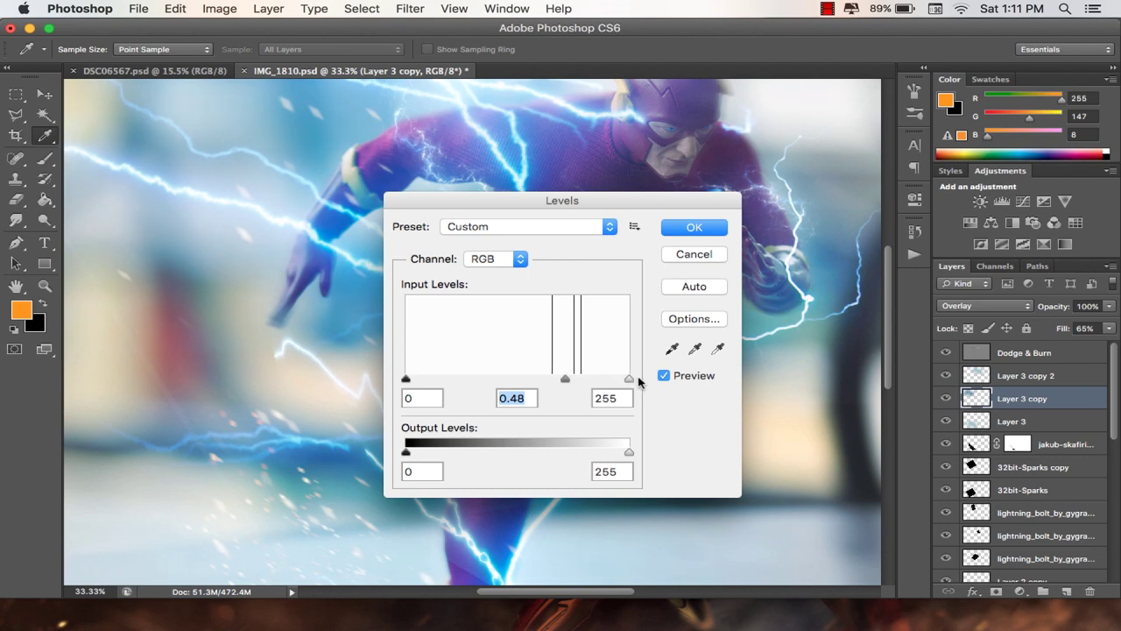
pyautogui.click(699, 226)
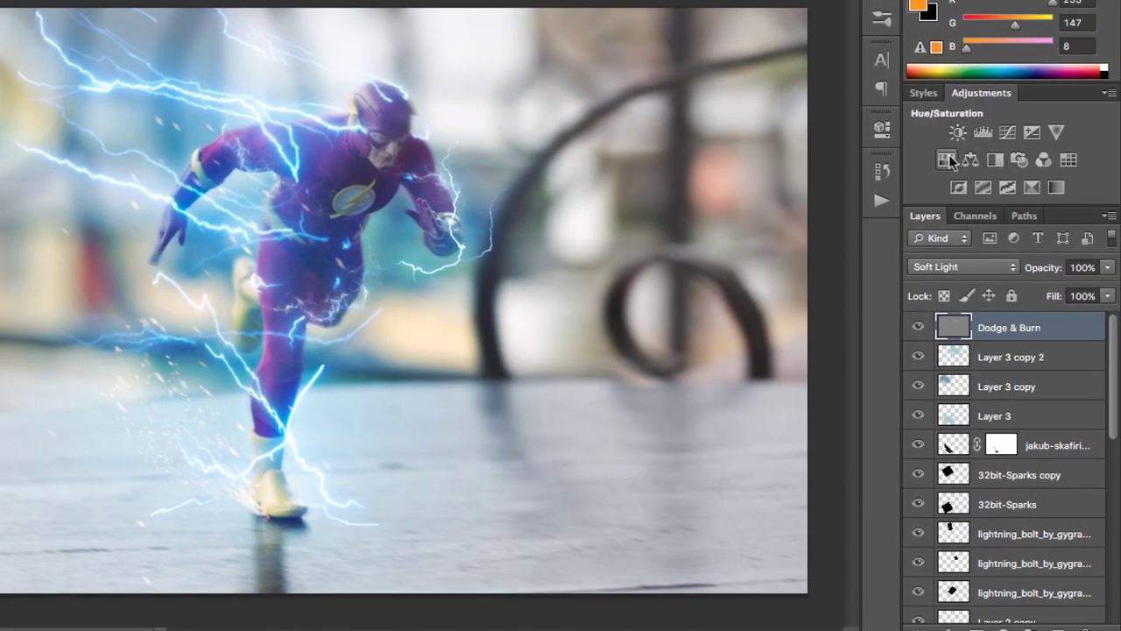
# - Add a Color Balance adjustment layer with midtones warmed to Red +20
pyautogui.click(972, 158)
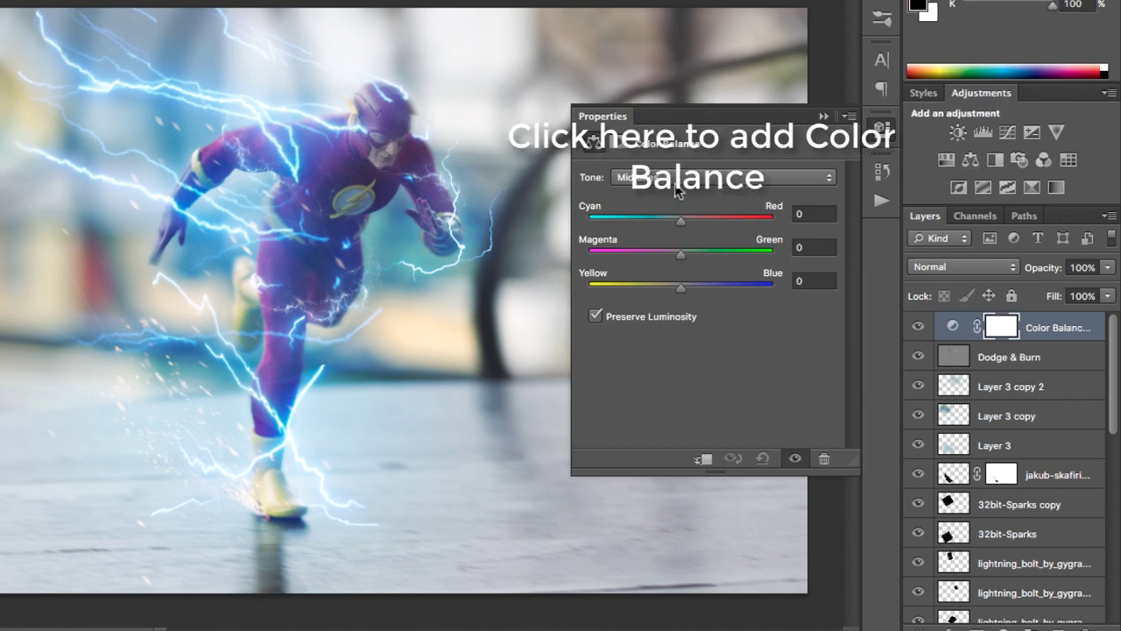
pyautogui.moveTo(680, 218); pyautogui.dragTo(698, 216)
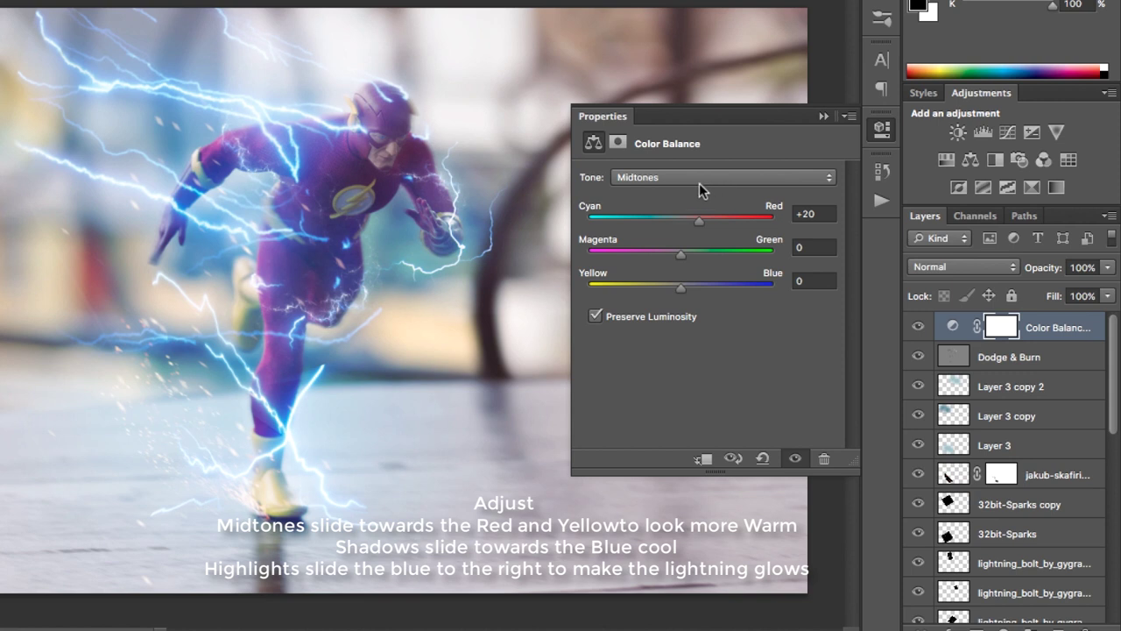
pyautogui.moveTo(681, 249)
pyautogui.mouseDown()
pyautogui.moveTo(665, 291)
pyautogui.moveTo(675, 291)
pyautogui.mouseUp()
# - Cool the Color Balance shadows toward cyan and blue
pyautogui.click(687, 180)
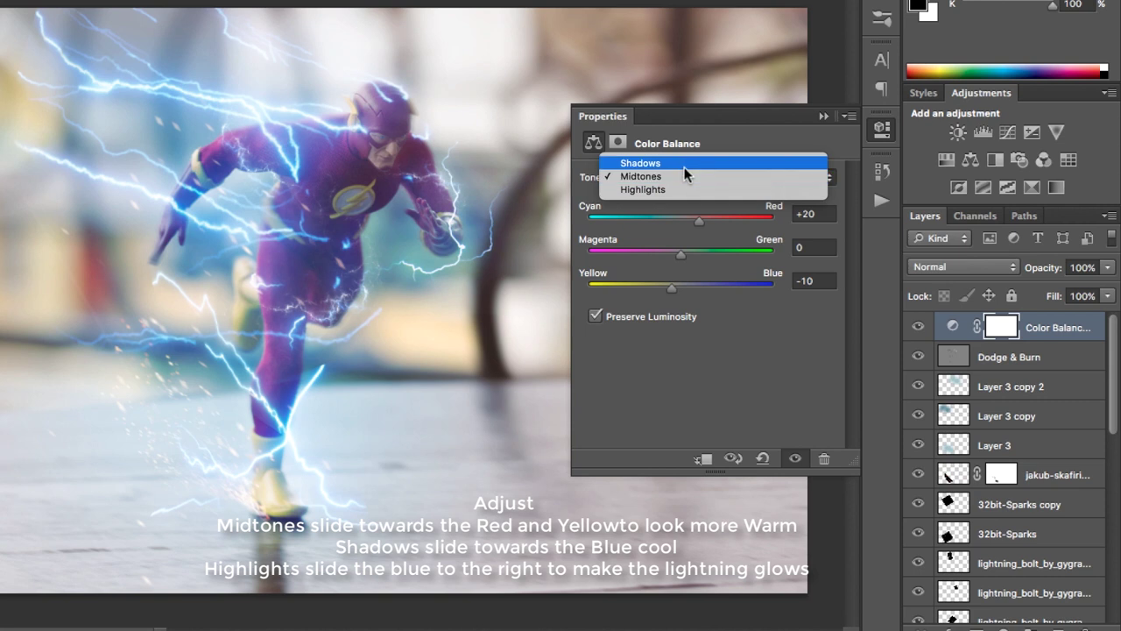
pyautogui.click(684, 164)
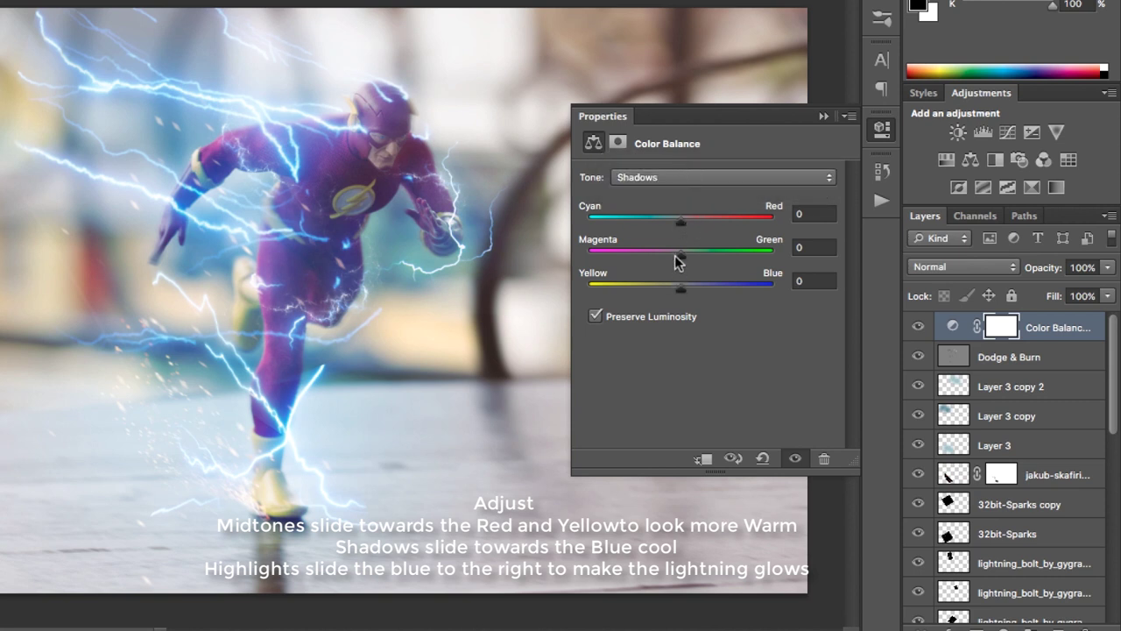
pyautogui.moveTo(680, 222)
pyautogui.mouseDown()
pyautogui.moveTo(670, 226)
pyautogui.moveTo(681, 229)
pyautogui.mouseUp()
pyautogui.moveTo(685, 292); pyautogui.dragTo(689, 293)
pyautogui.moveTo(690, 293); pyautogui.dragTo(691, 293)
# - Push the Color Balance highlights toward blue, ending at Blue +15
pyautogui.click(683, 178)
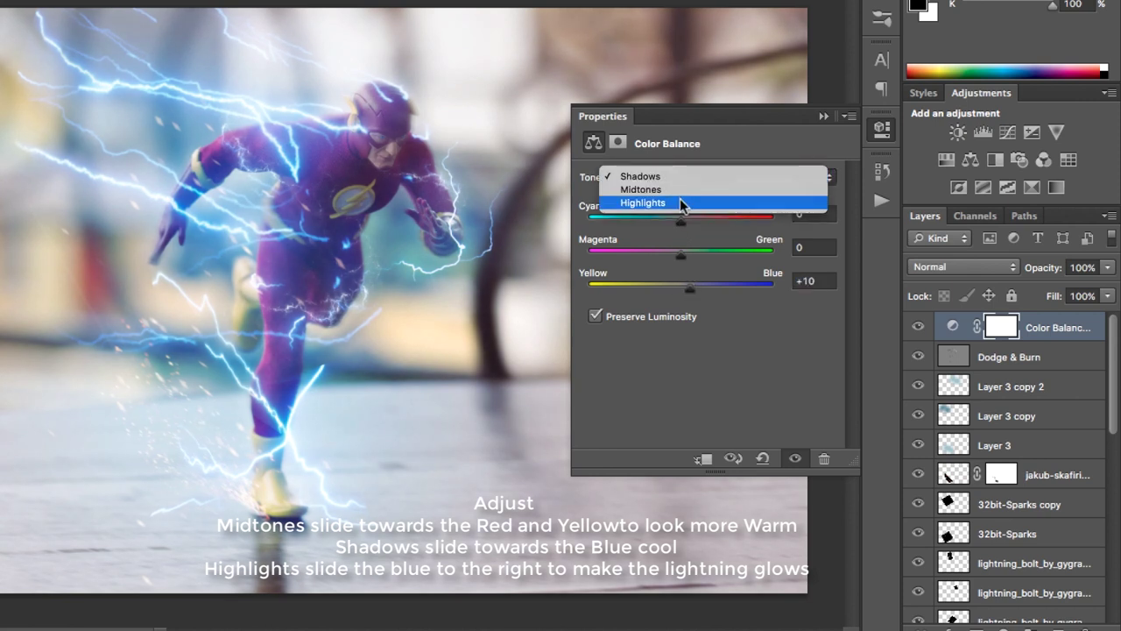
pyautogui.click(682, 203)
pyautogui.moveTo(680, 220); pyautogui.dragTo(680, 230)
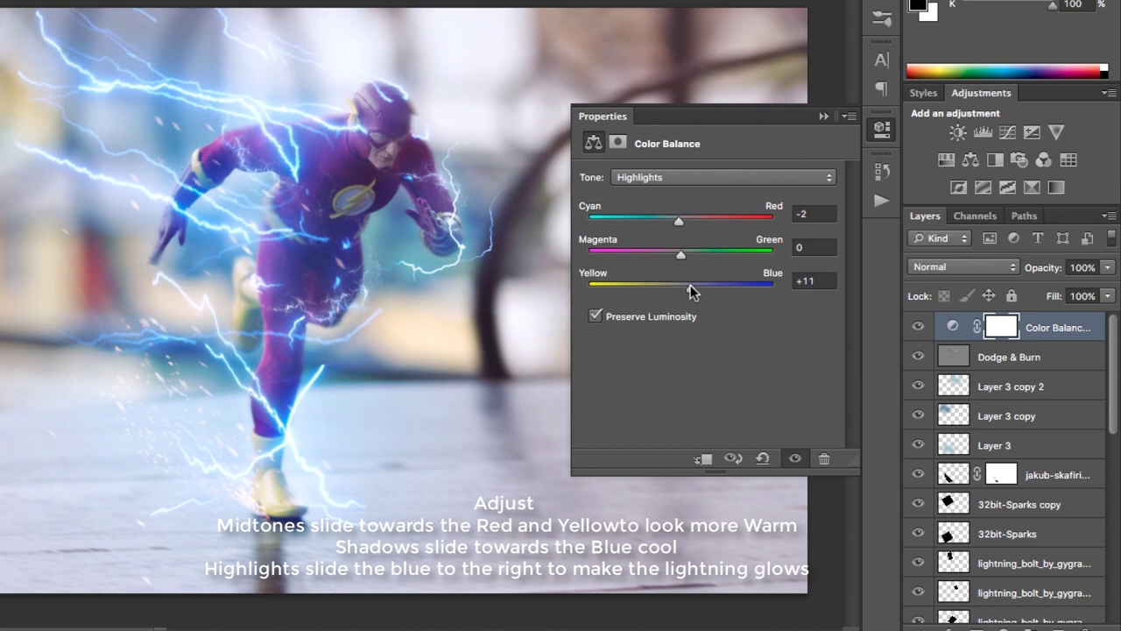
pyautogui.moveTo(689, 285); pyautogui.dragTo(687, 286)
pyautogui.moveTo(691, 283)
pyautogui.mouseDown()
pyautogui.moveTo(677, 255)
pyautogui.moveTo(684, 263)
pyautogui.mouseUp()
# - Collapse the Color Balance Properties panel
pyautogui.click(823, 115)
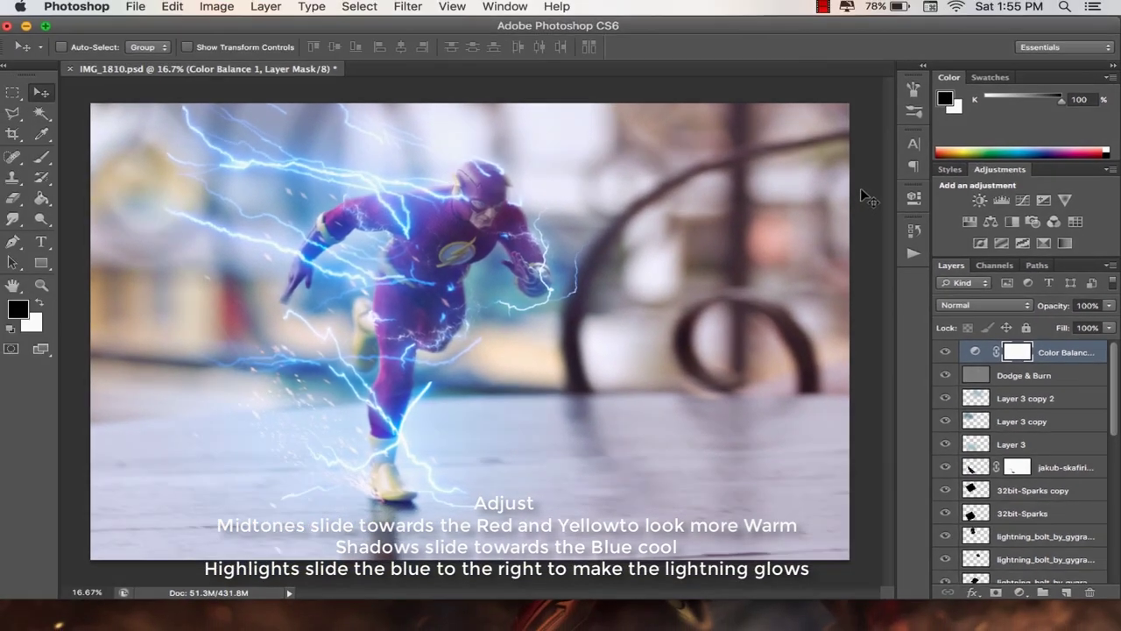